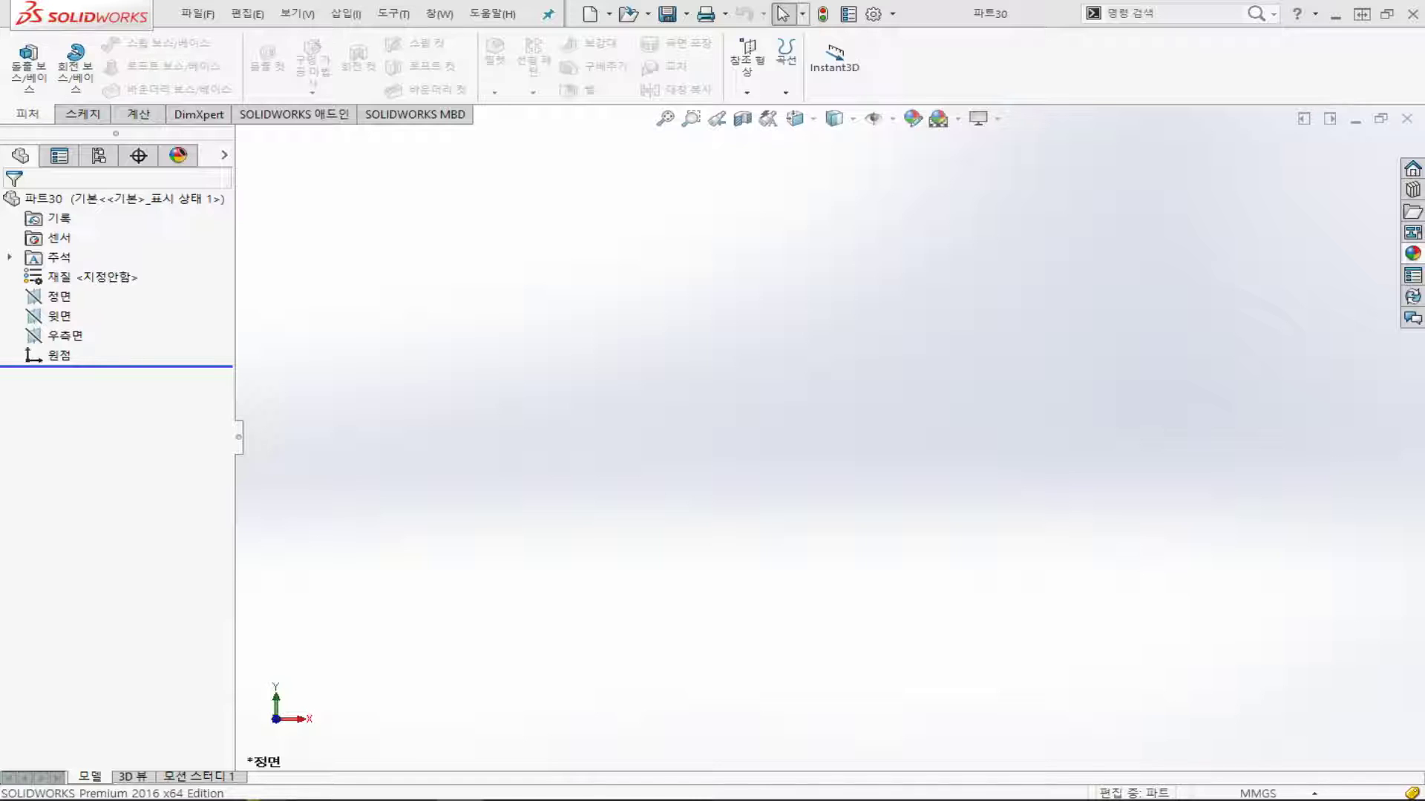
- Start a sketch on the front plane and draw a center rectangle at the origin
left_click(64, 299)
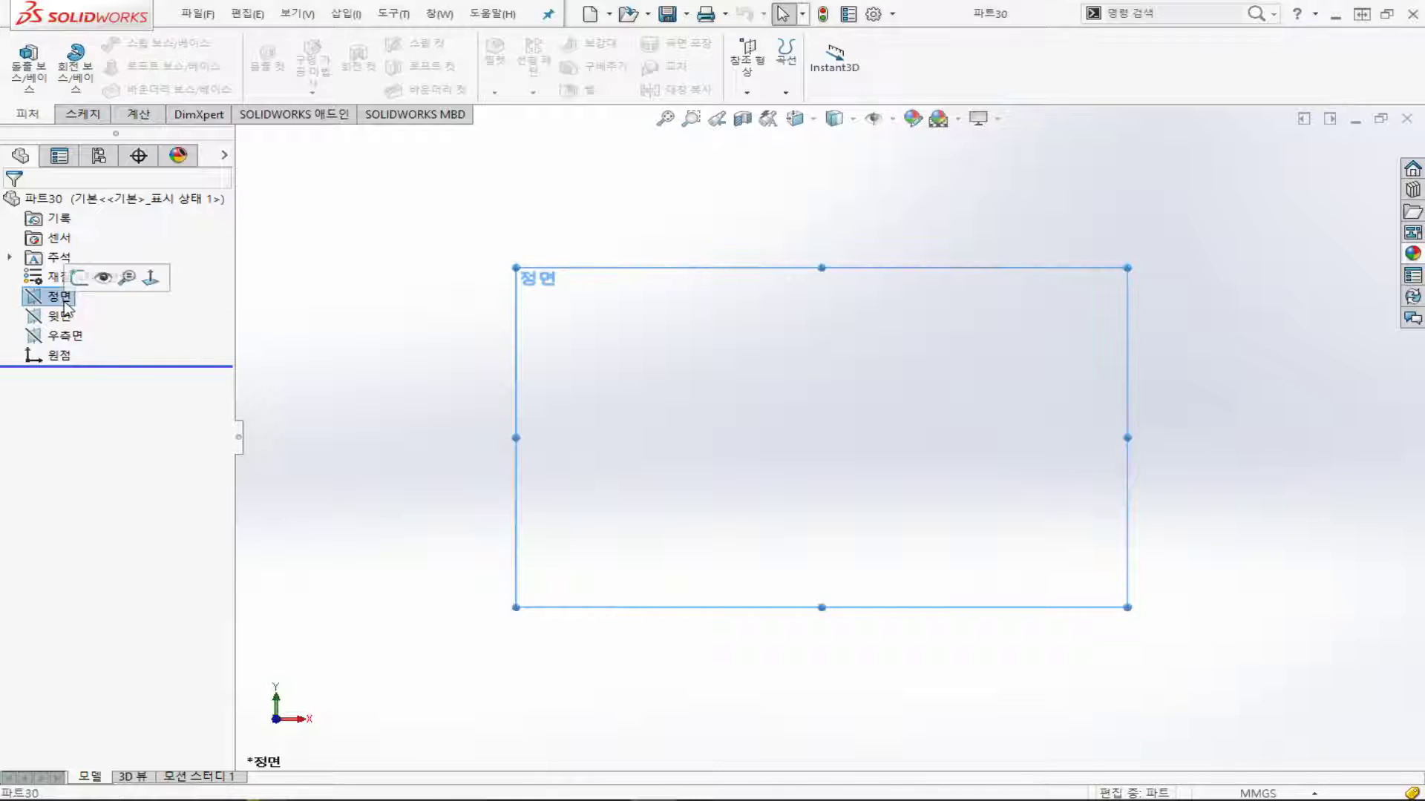
left_click(83, 115)
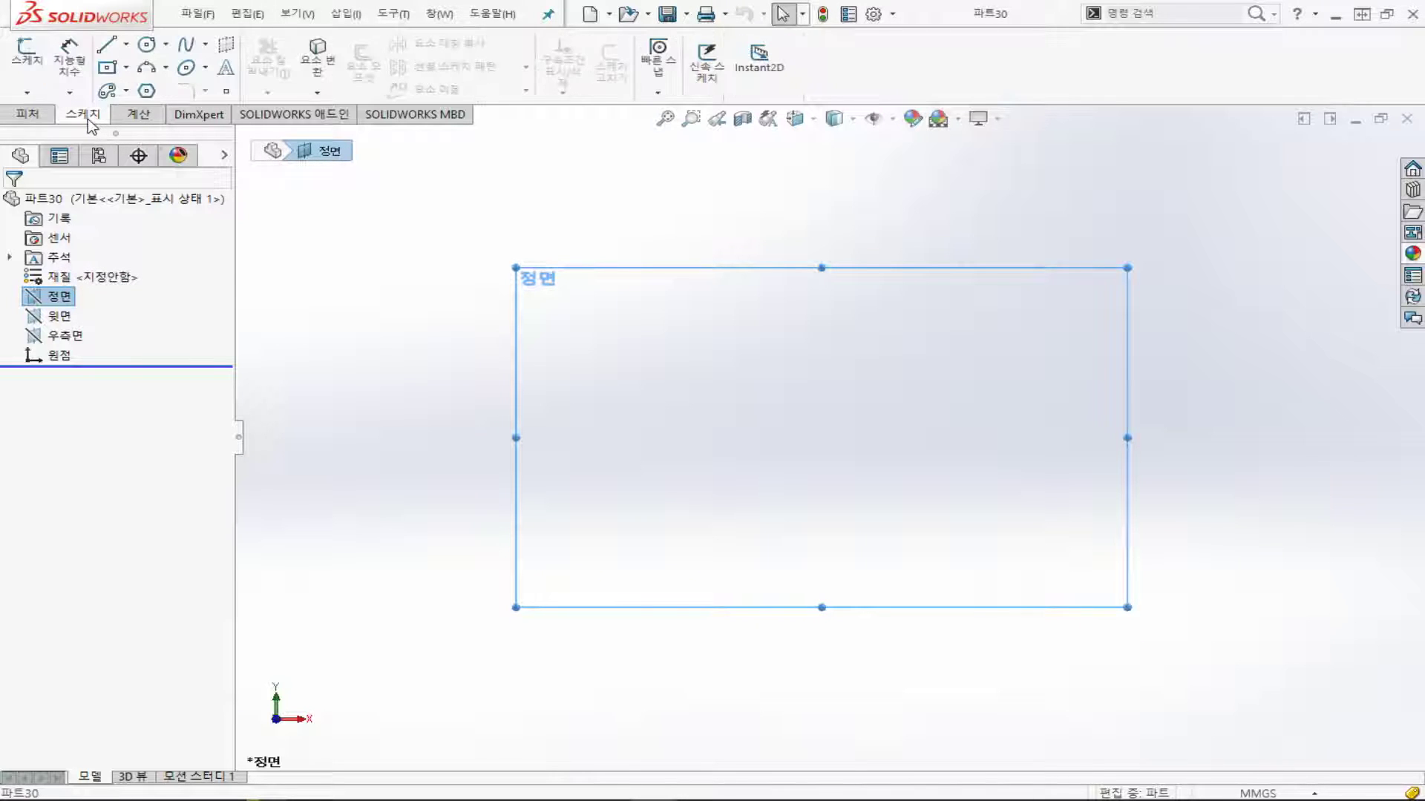
left_click(28, 52)
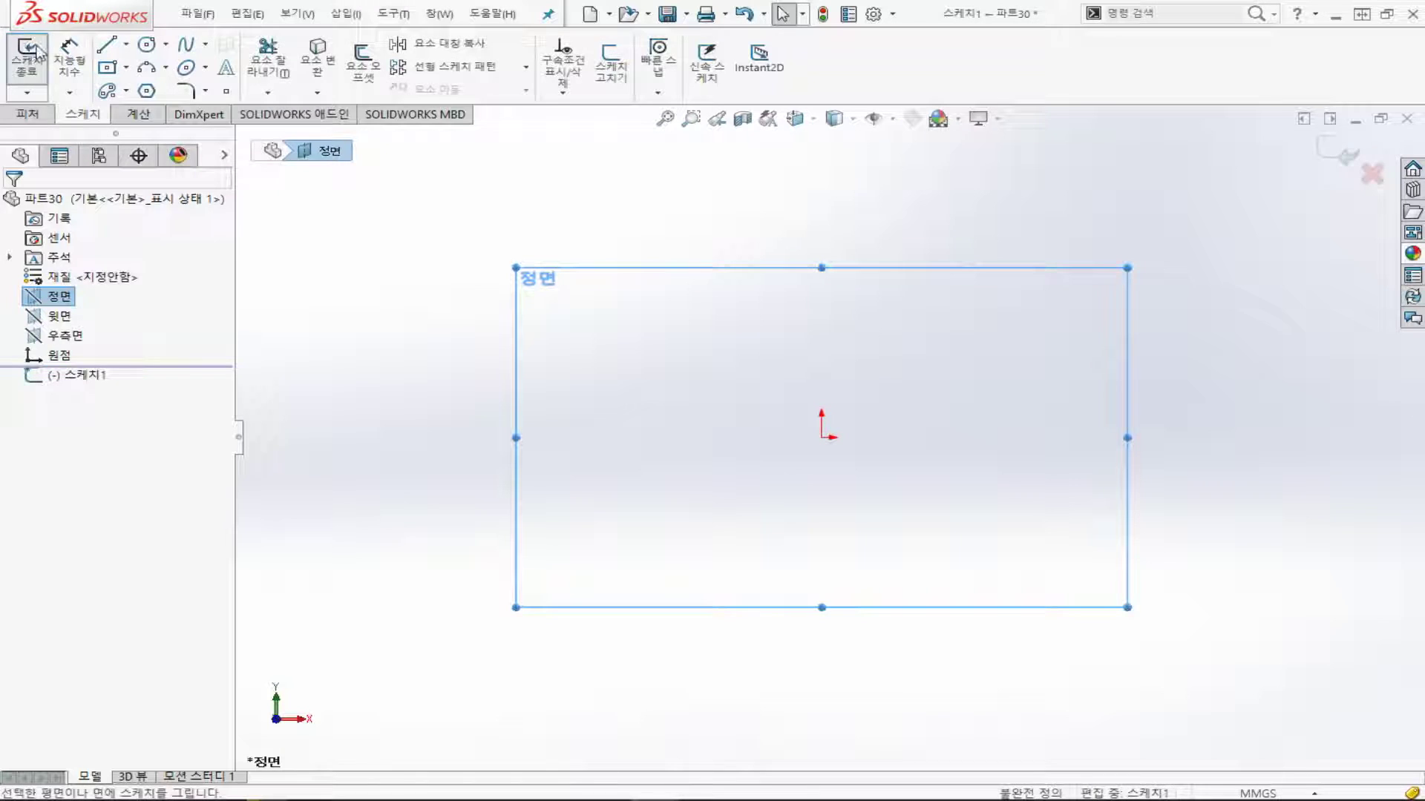
left_click(115, 72)
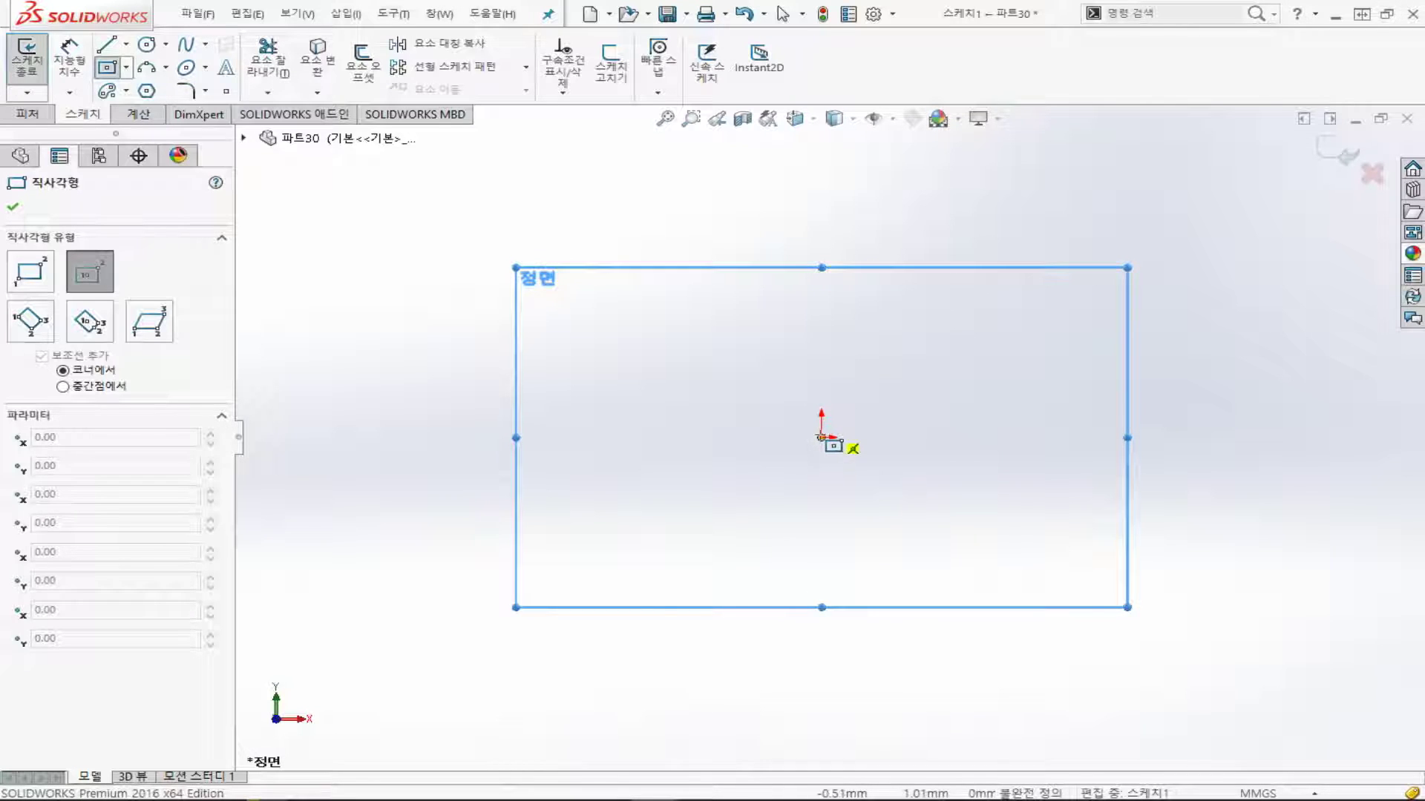
left_click(815, 442)
left_click(986, 265)
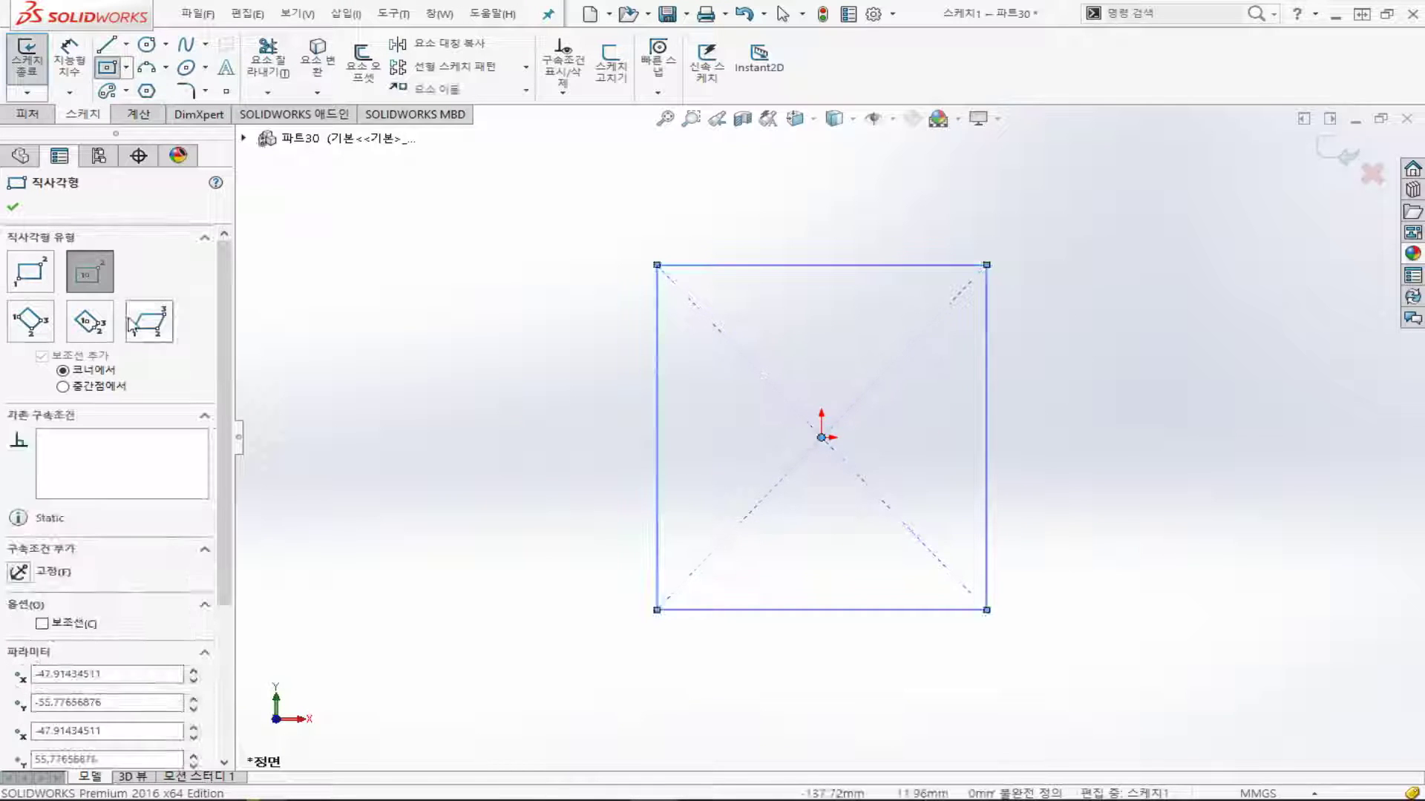
- Dimension the rectangle's width and height to 50 mm and exit the sketch
left_click(69, 59)
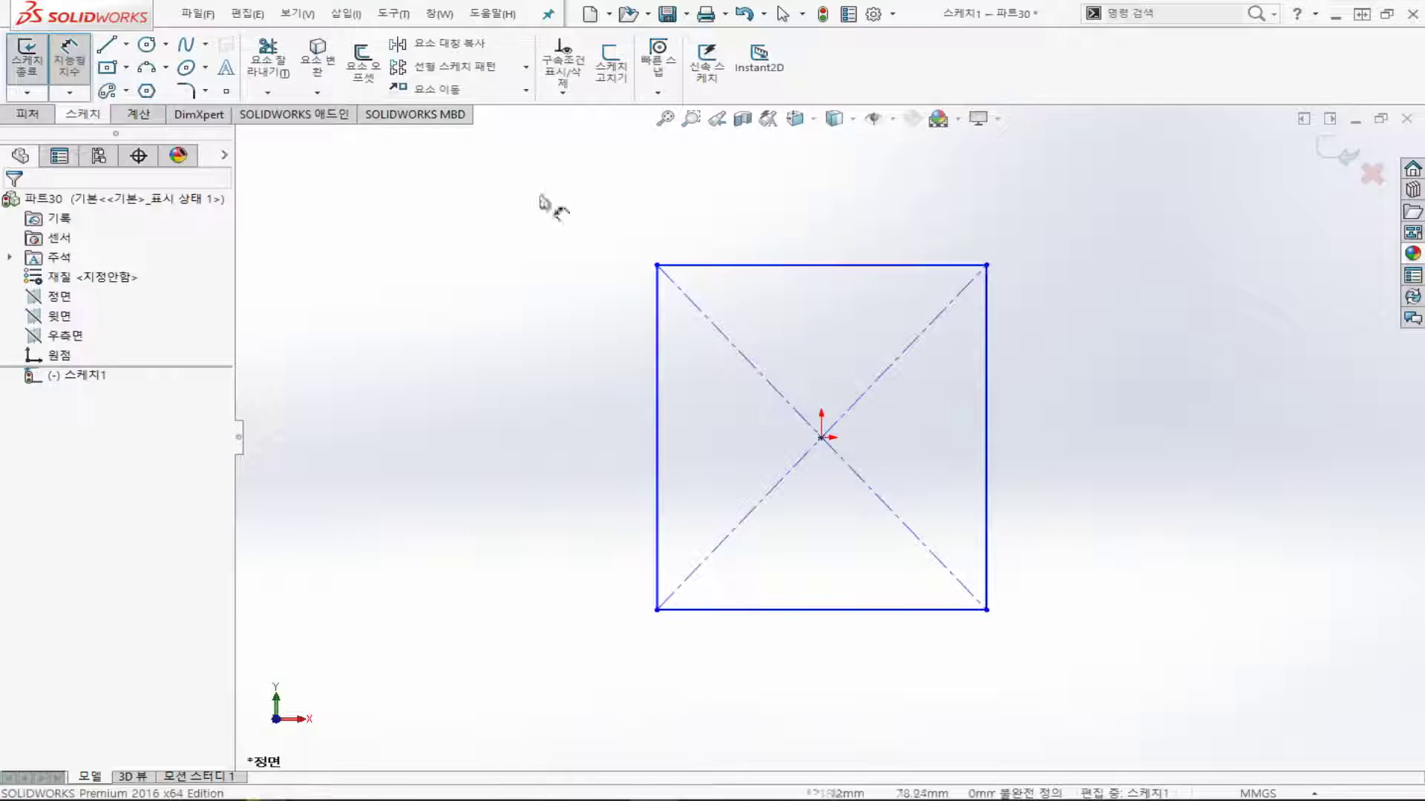
left_click(765, 265)
left_click(801, 218)
type("50")
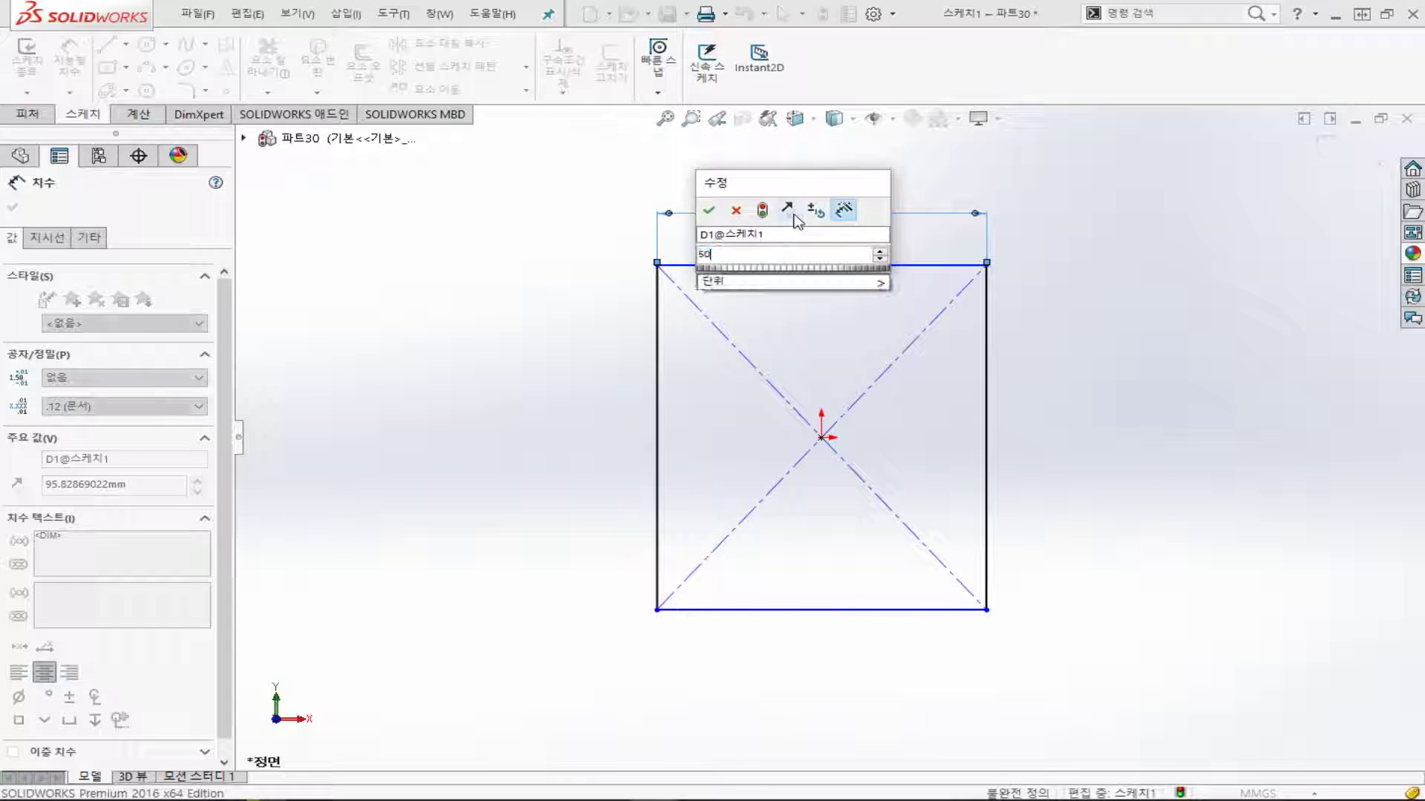
key("Return")
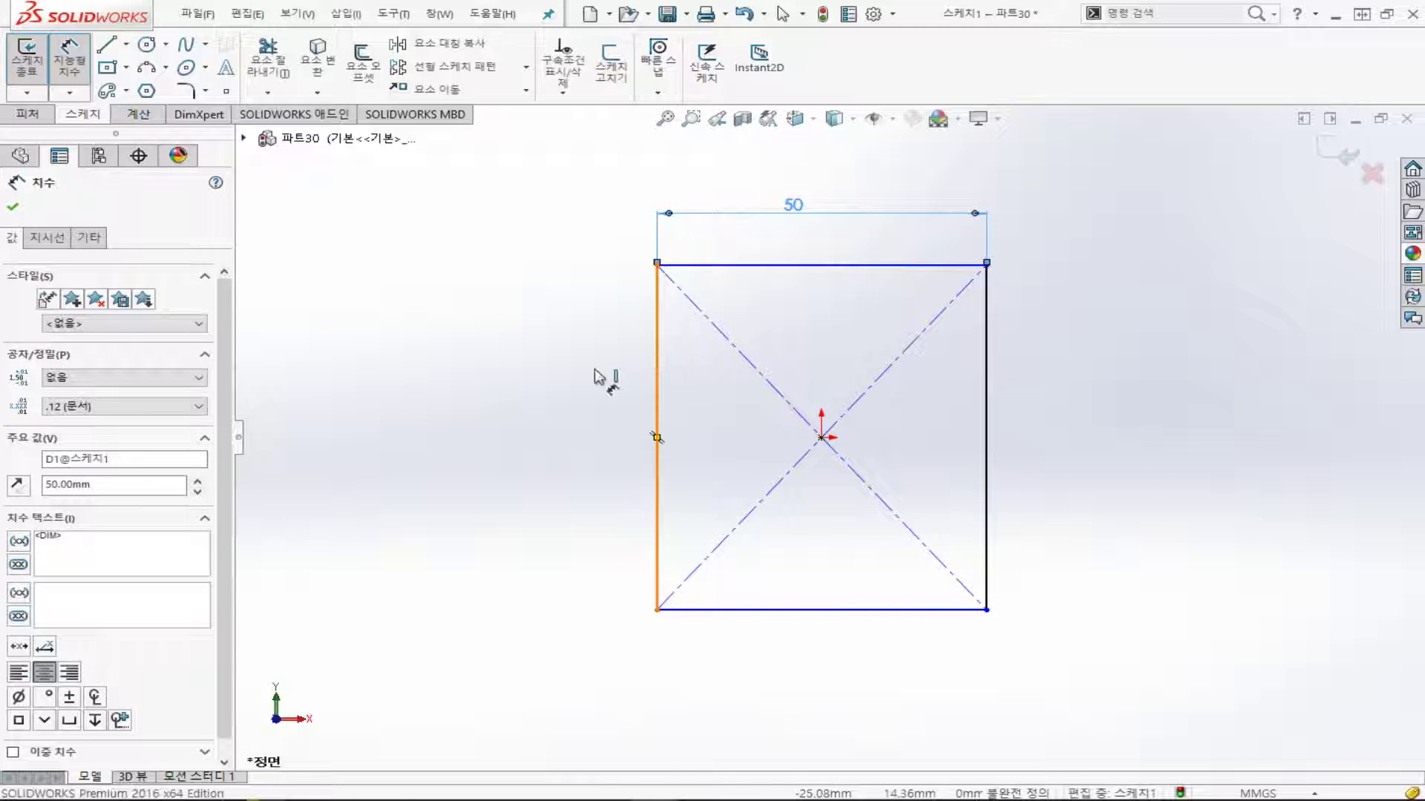
left_click(658, 361)
left_click(488, 422)
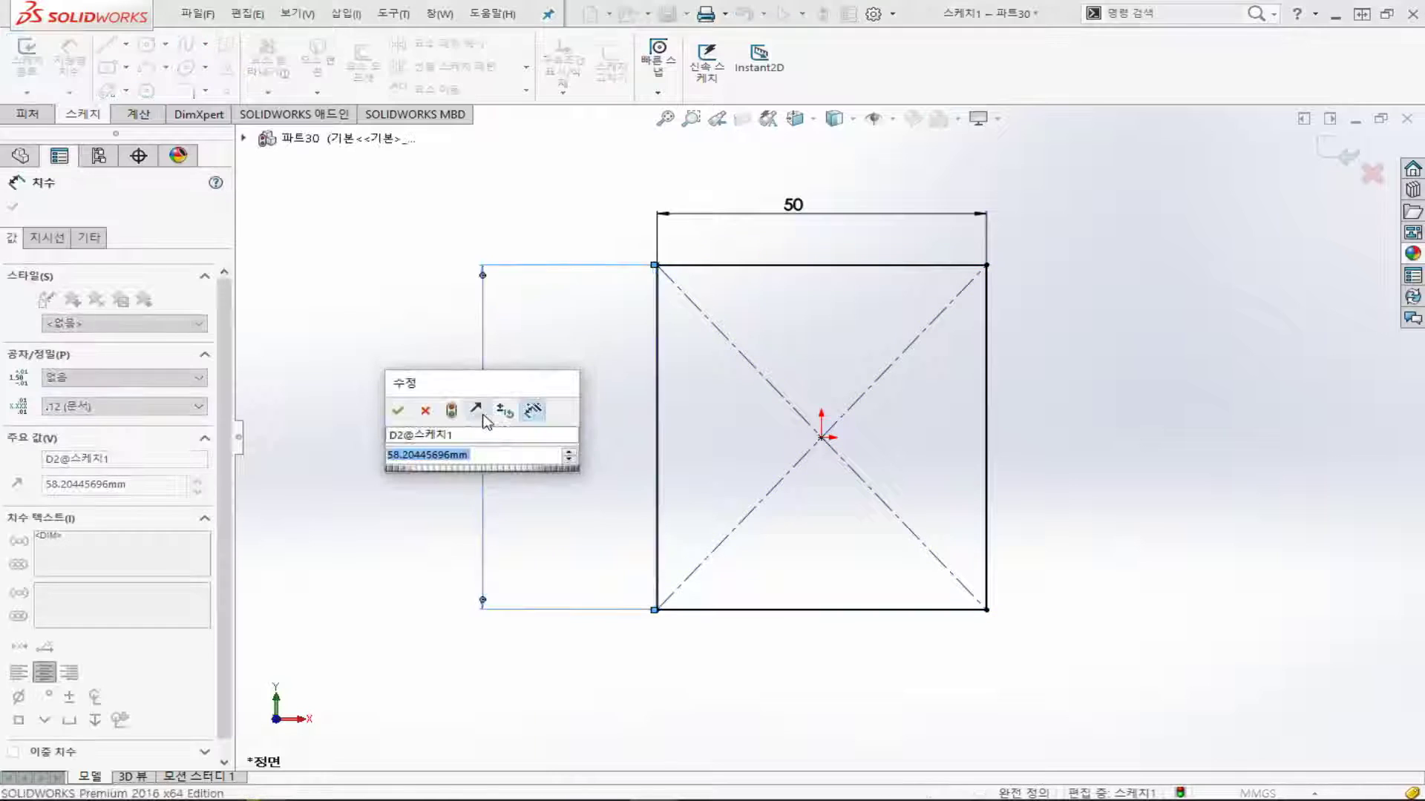
key("Return")
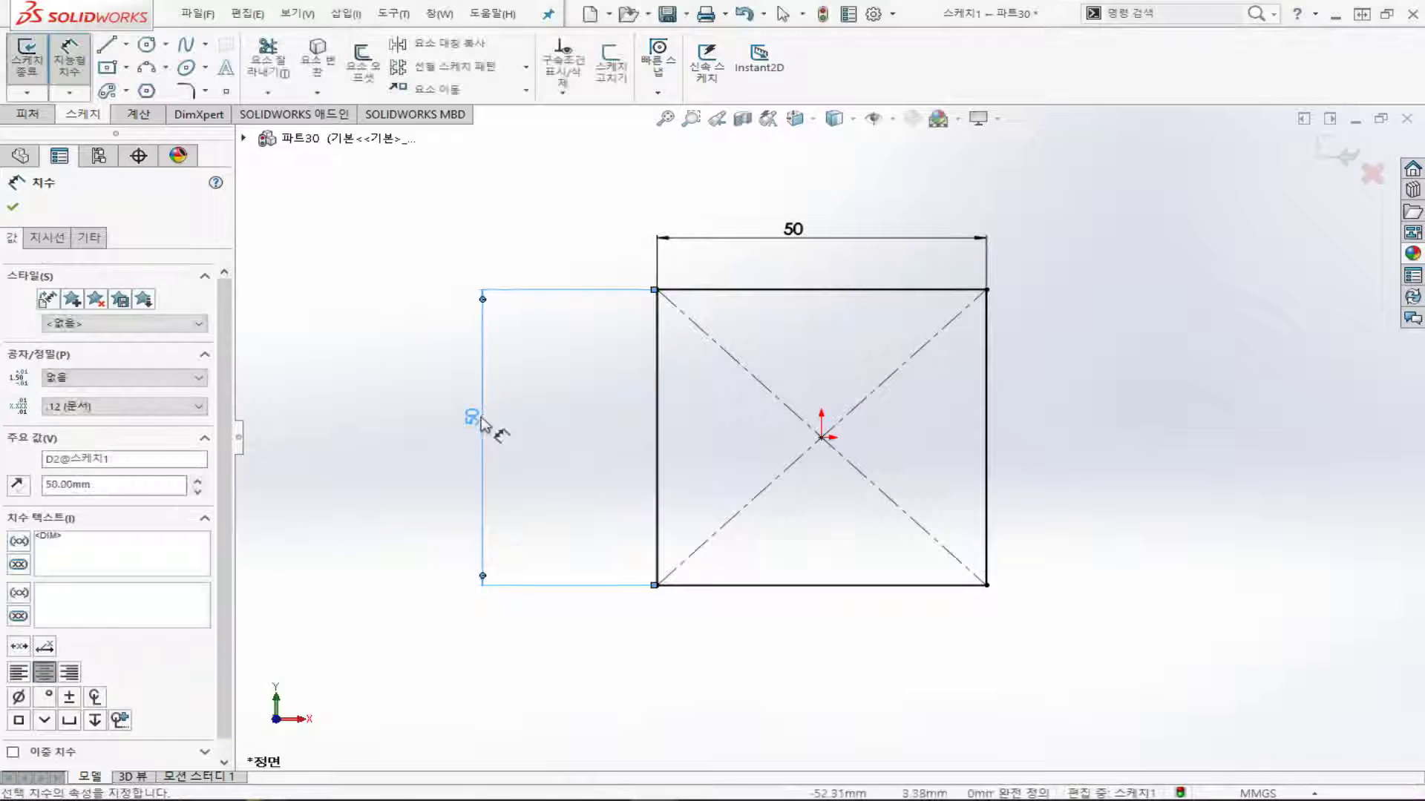
left_click(385, 504)
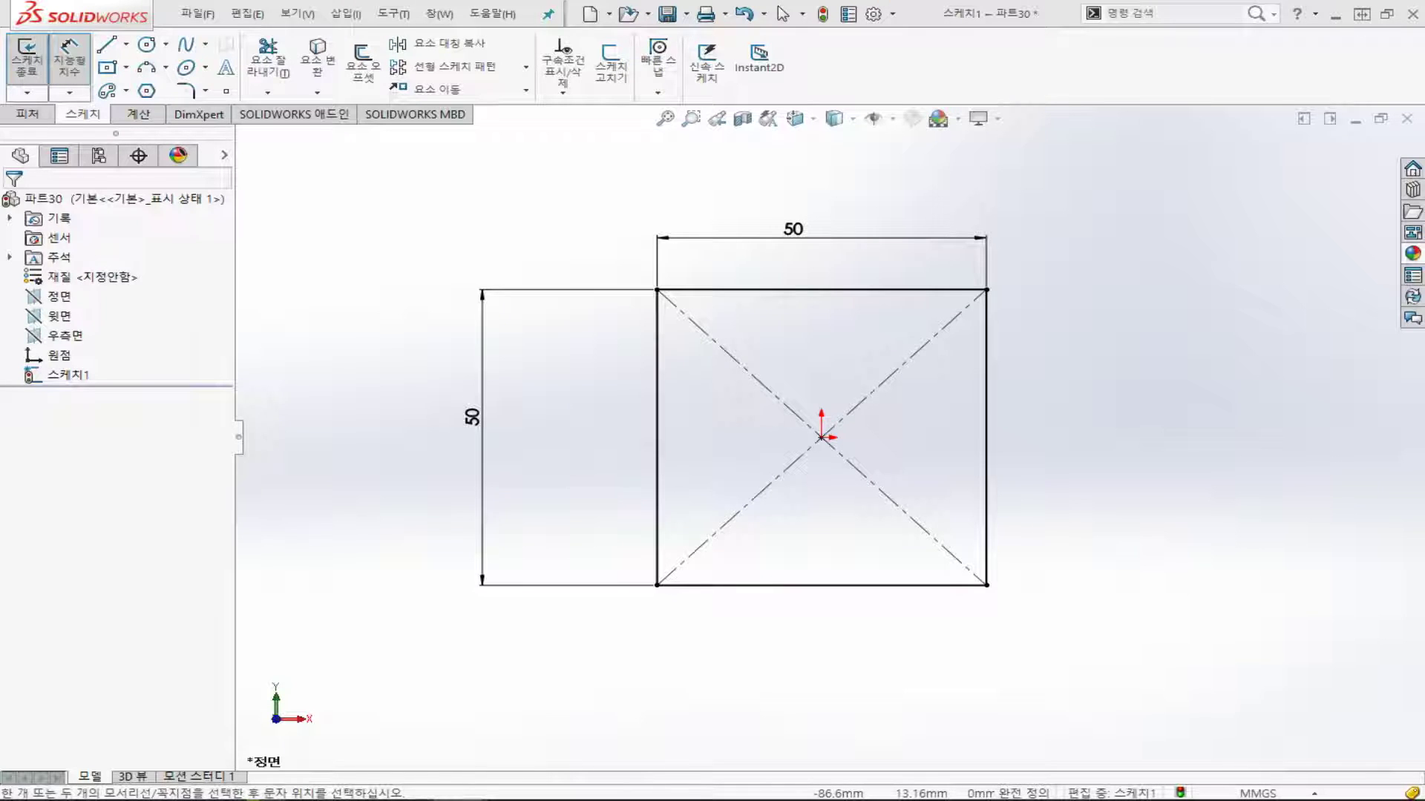
left_click(41, 58)
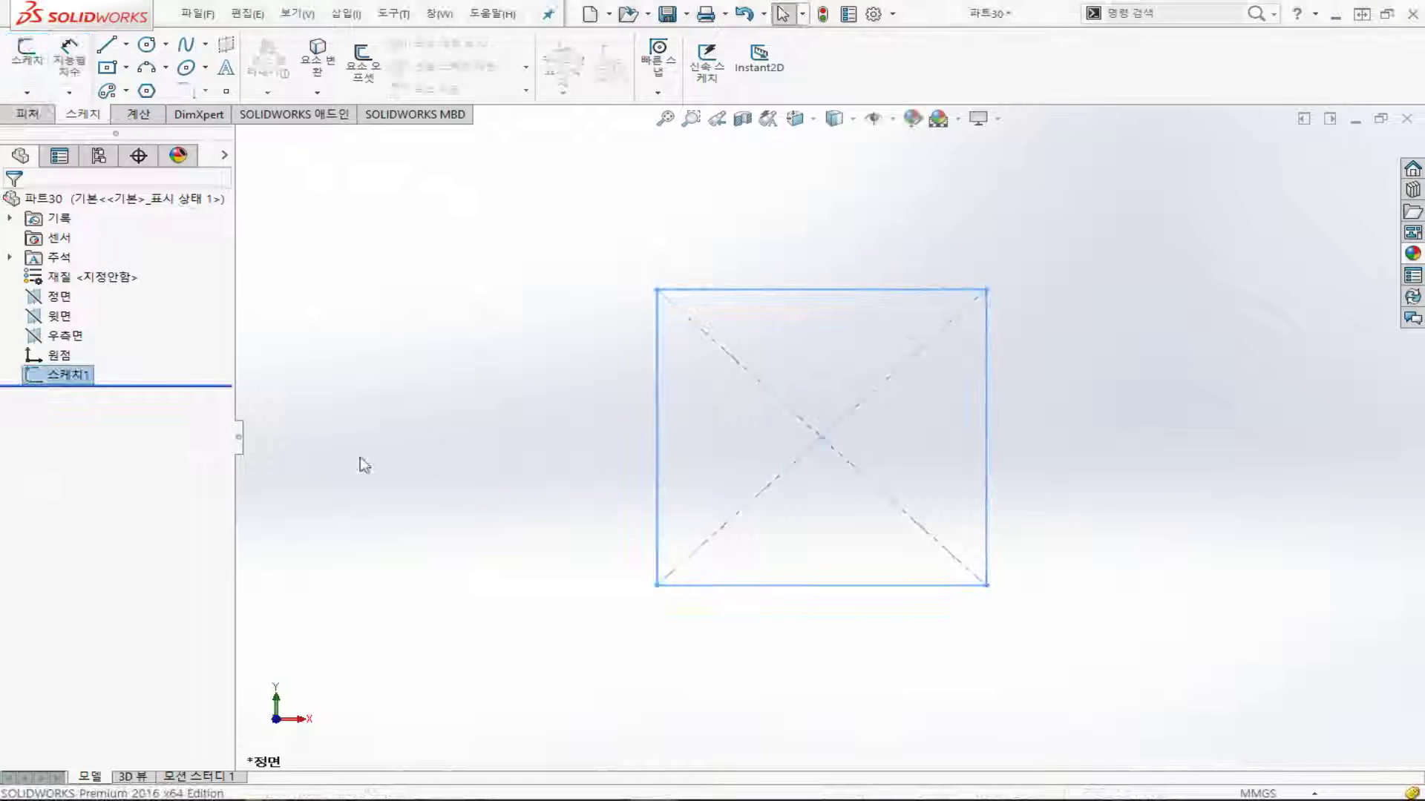
- Extrude the square sketch Blind 10 mm as Boss-Extrude1
left_click(49, 117)
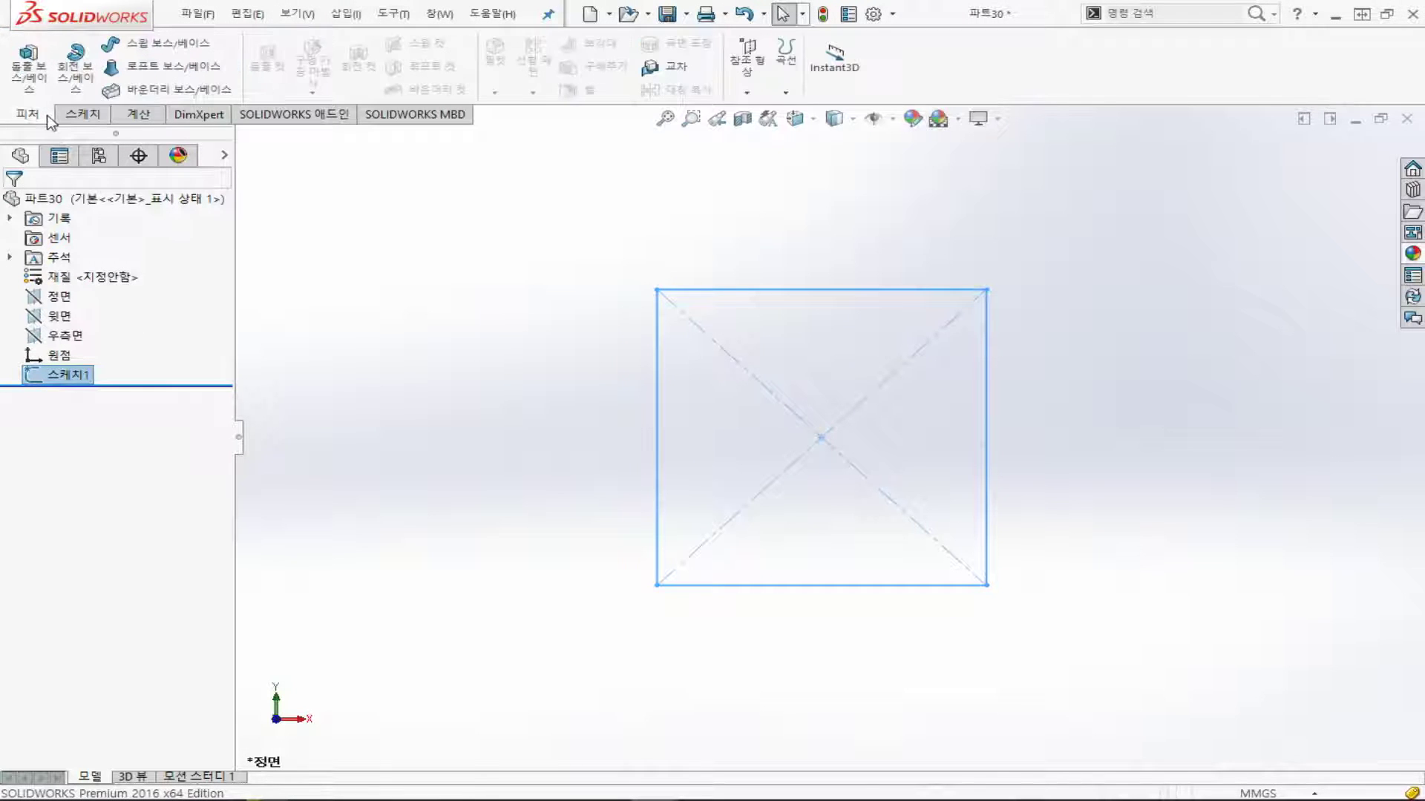
left_click(30, 63)
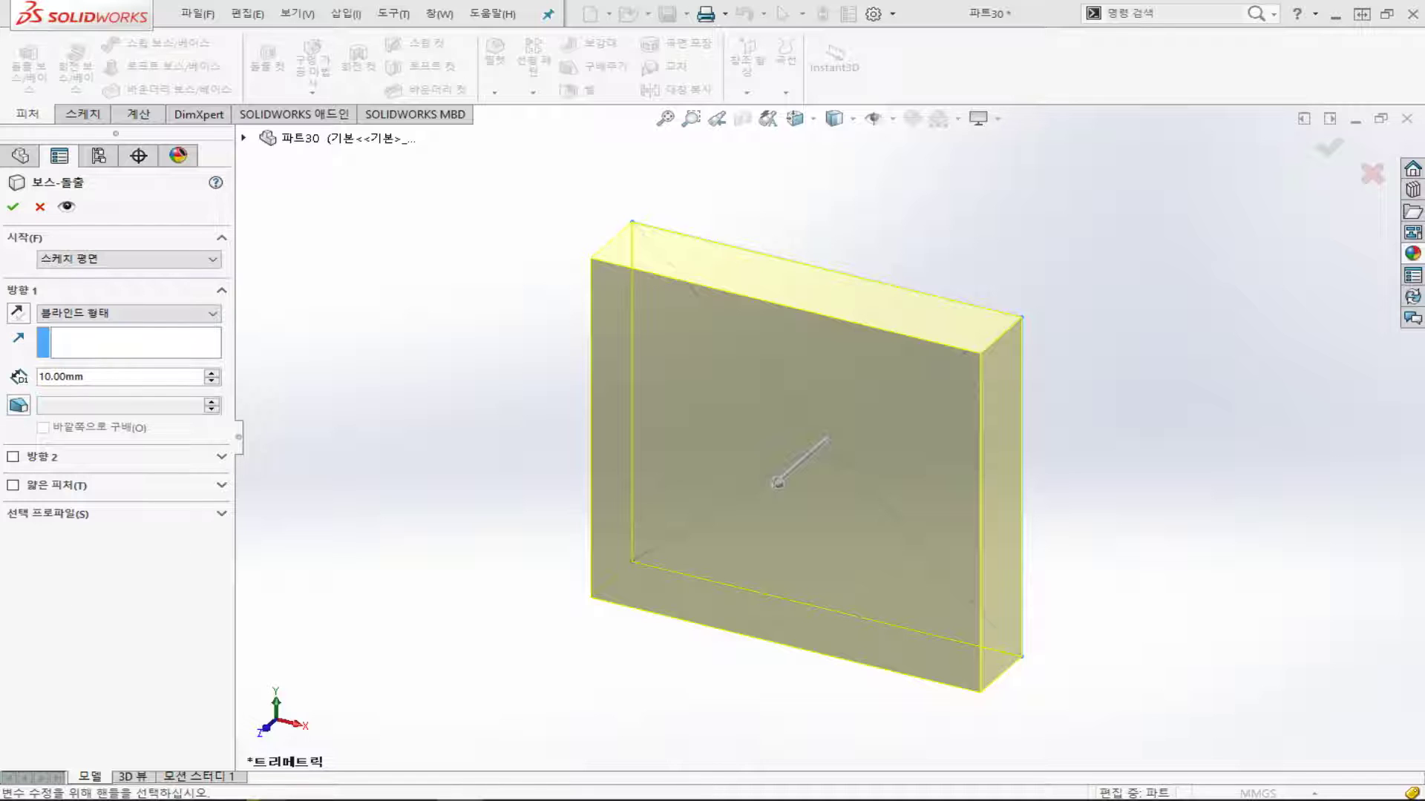
left_click(14, 209)
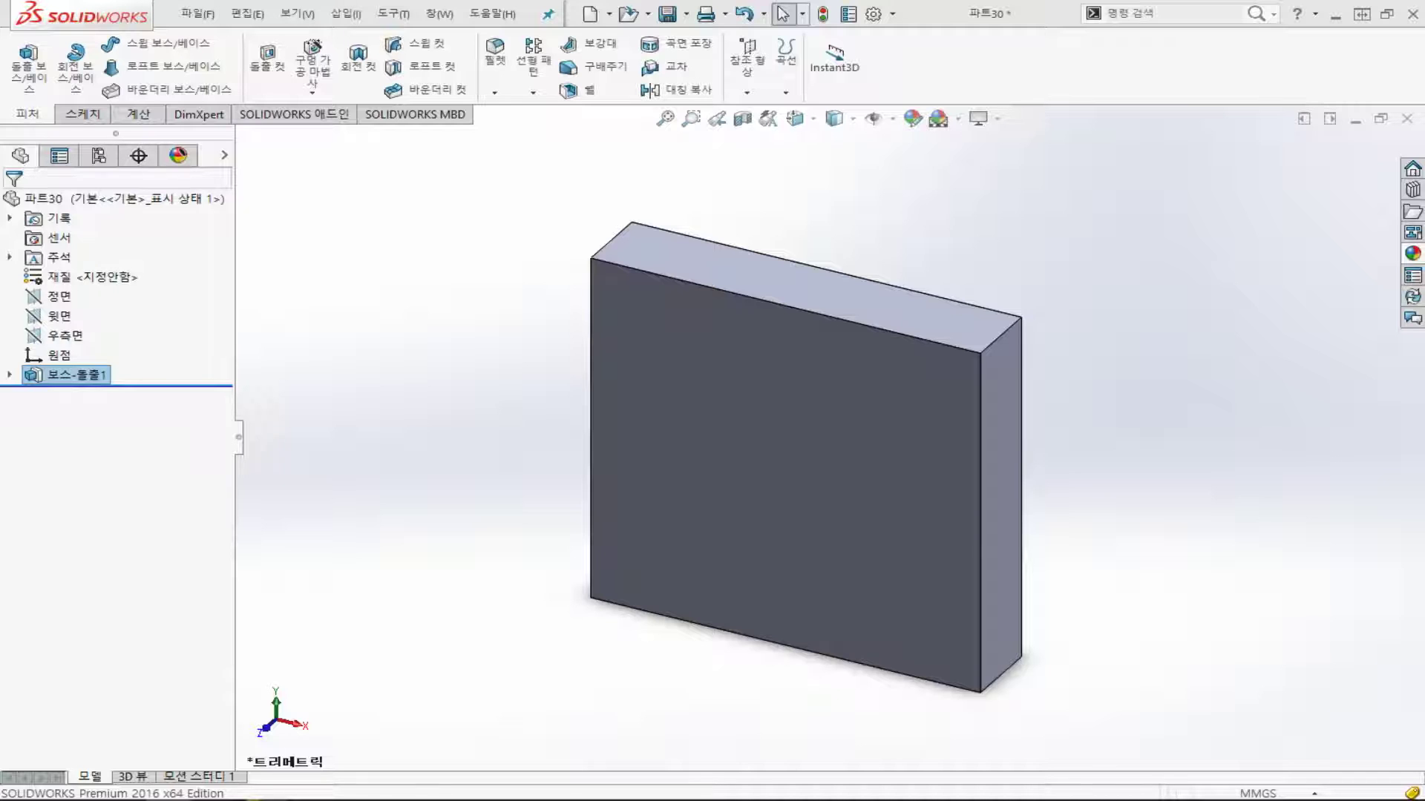
key("Escape")
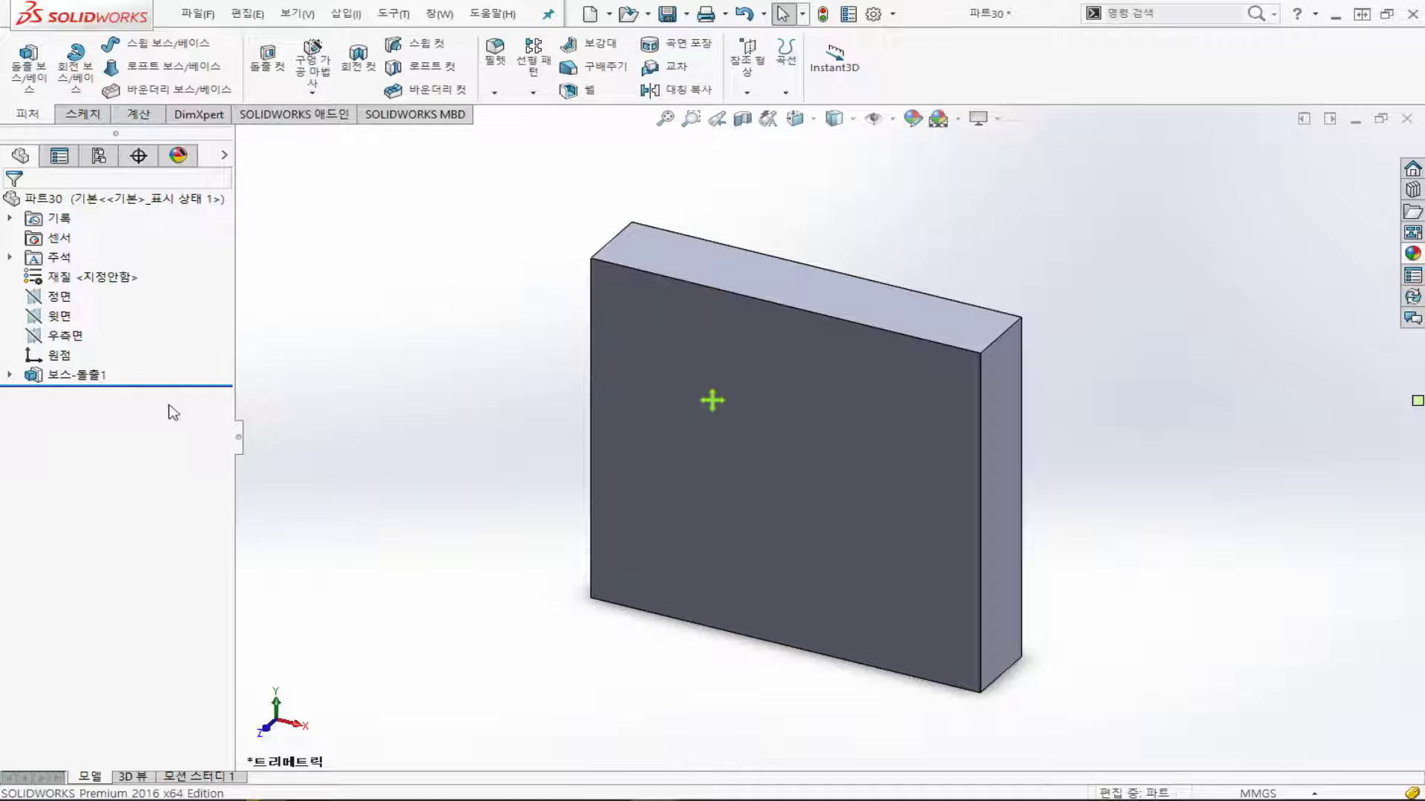
- Delete Boss-Extrude1 from the feature tree, then select Sketch1
left_click(49, 379)
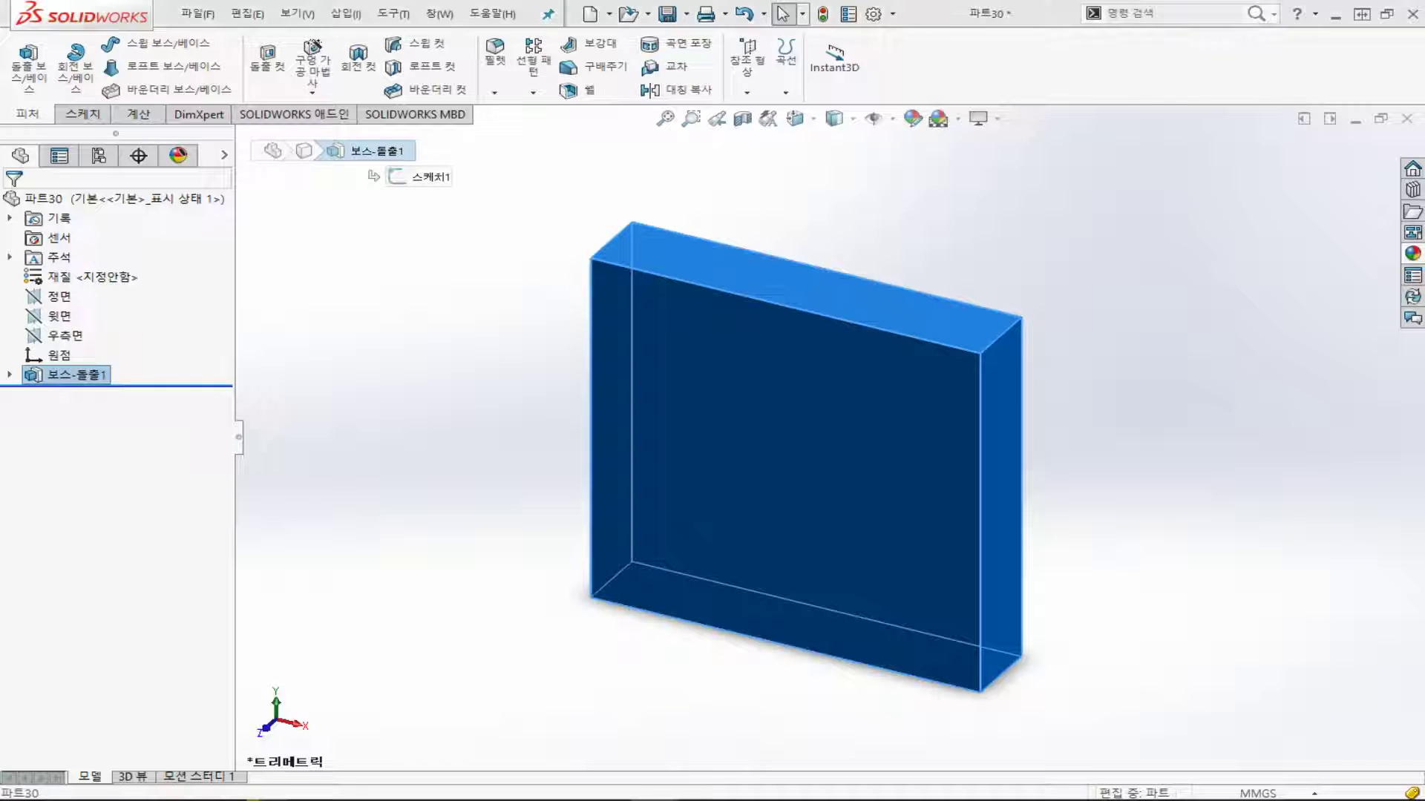
key("Delete")
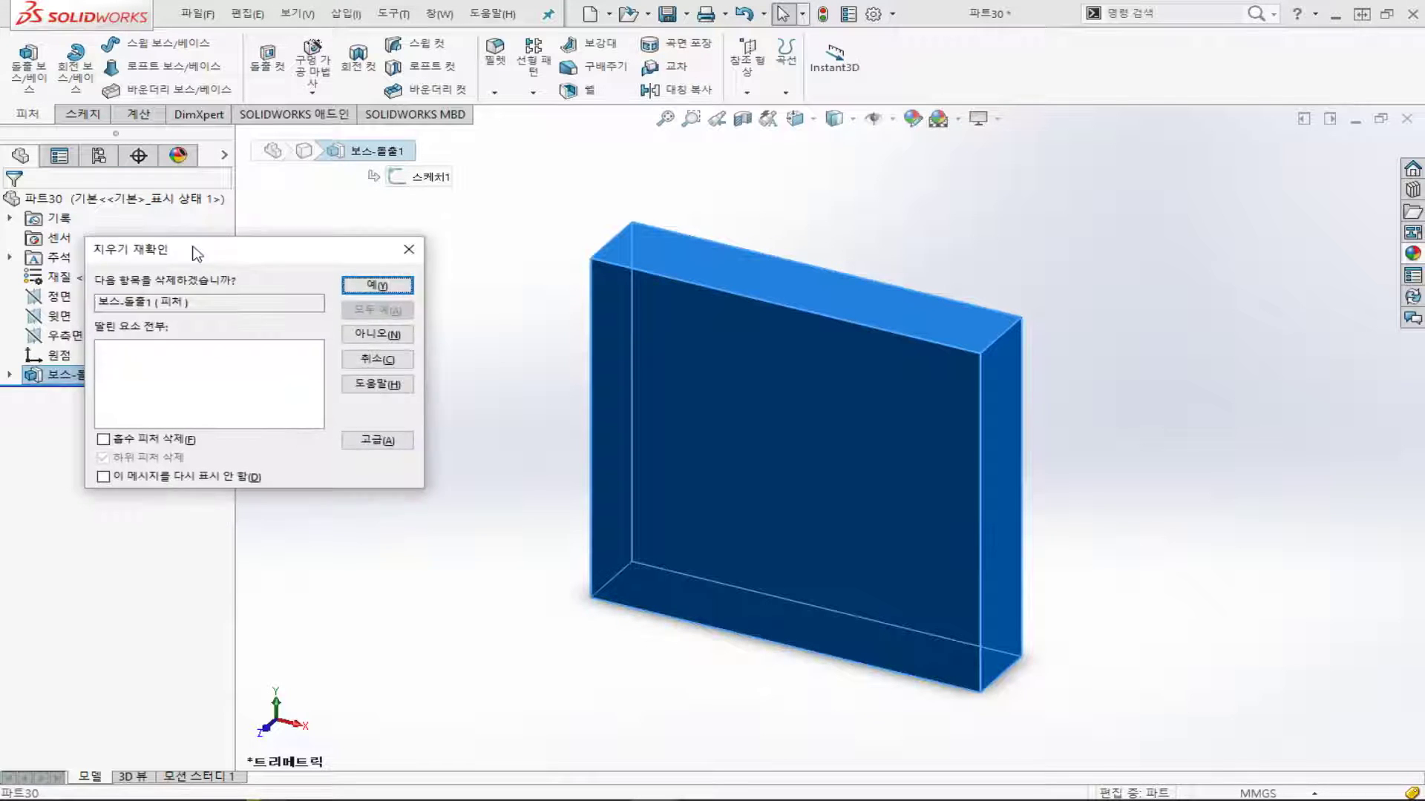
left_click(357, 289)
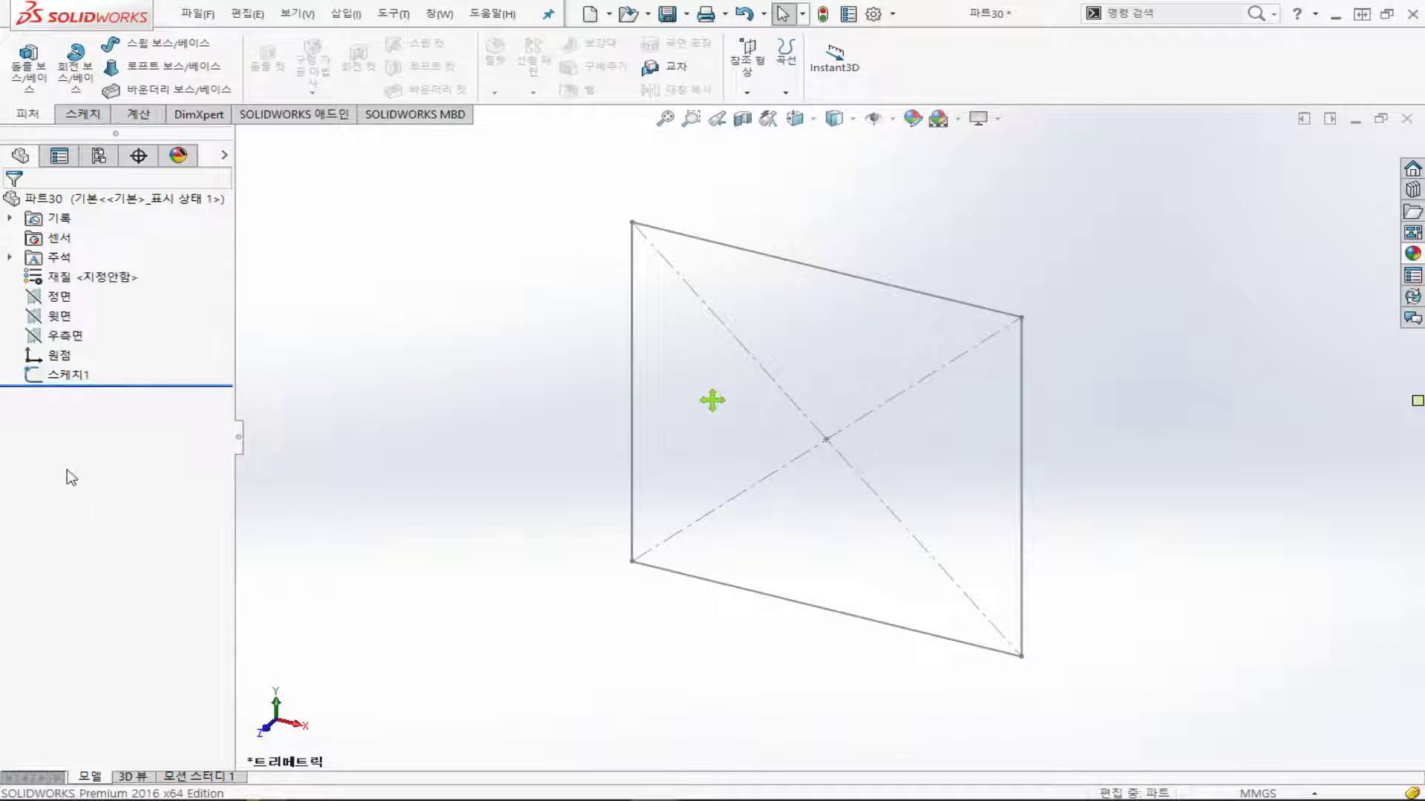
left_click(72, 381)
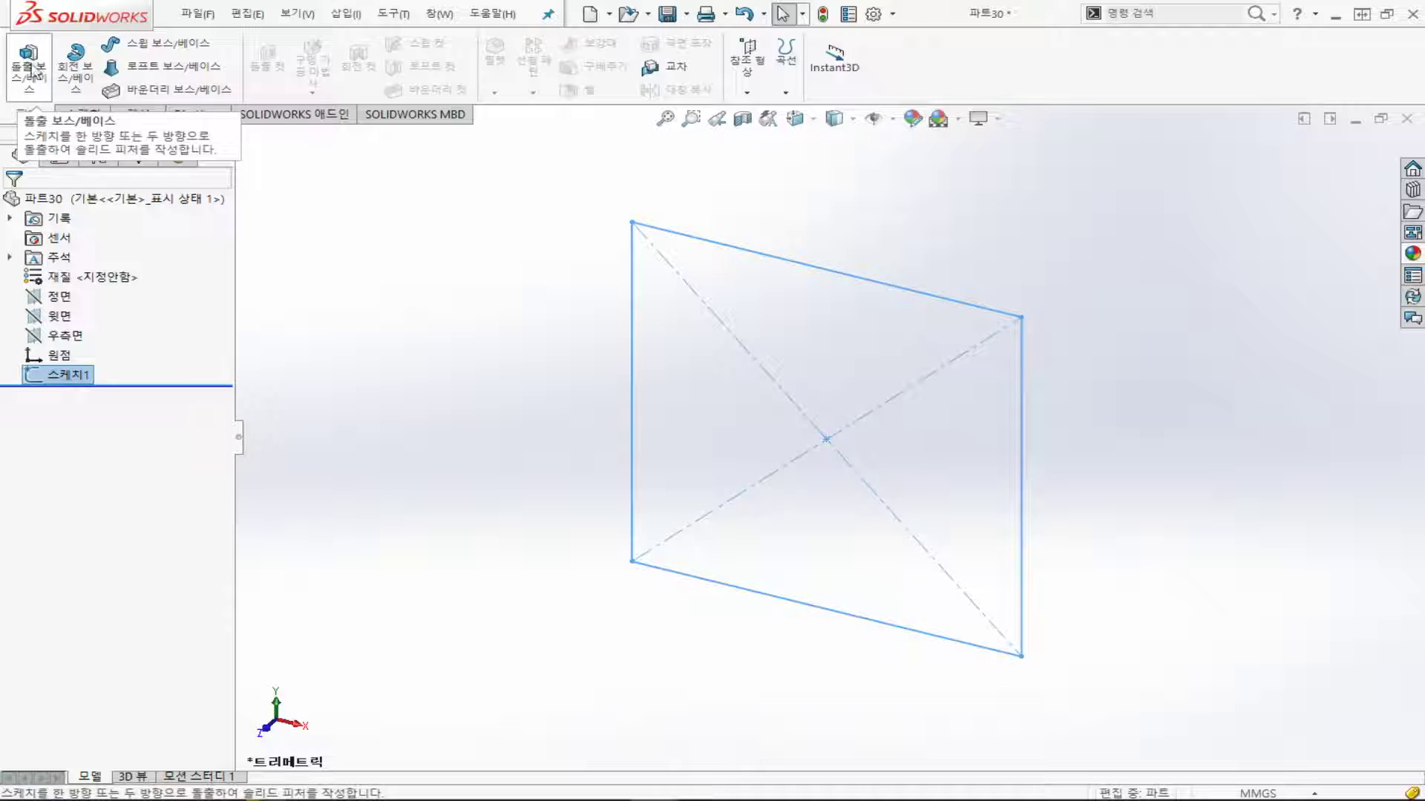
- Start a new boss extrusion of the square with a 50 mm blind depth
left_click(30, 75)
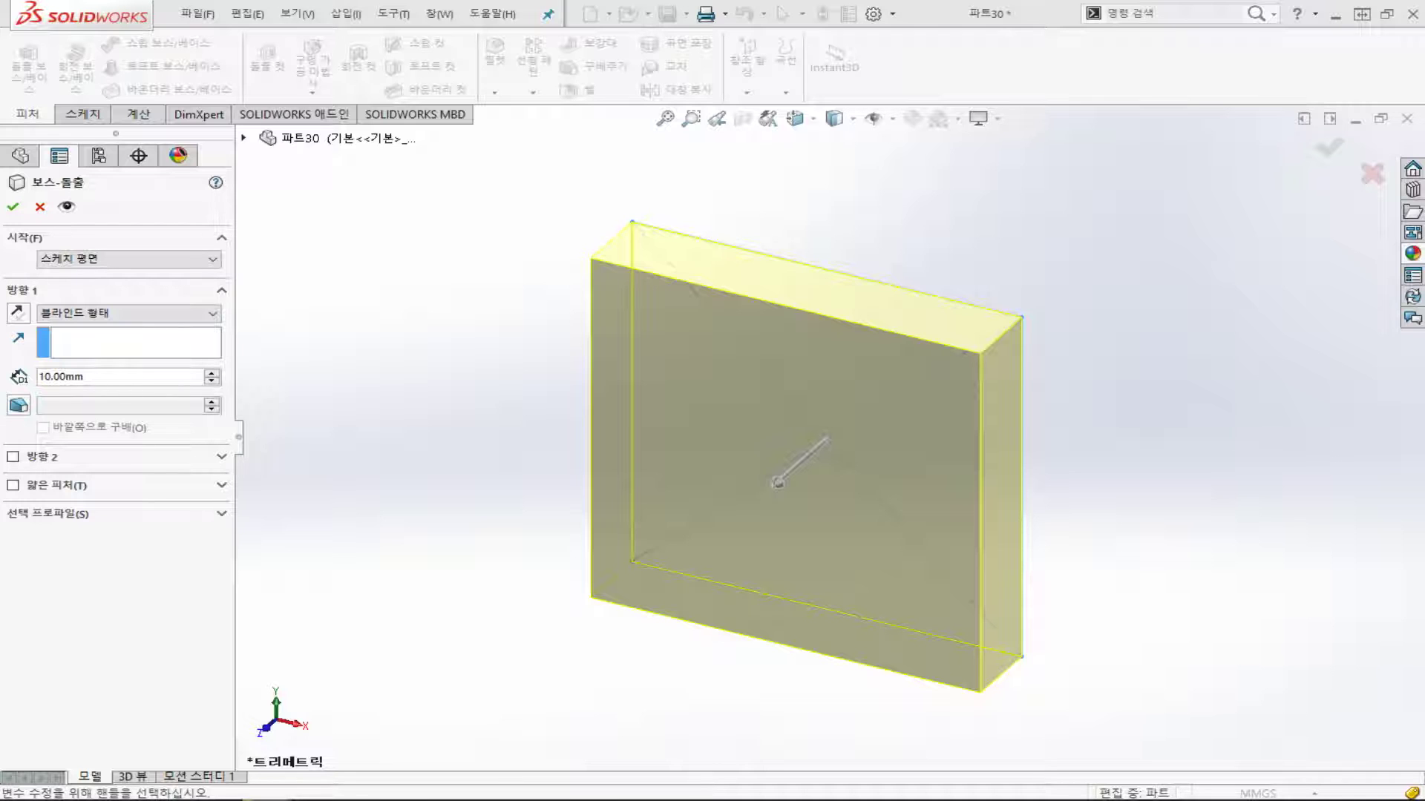
left_click_drag(238, 436, 242, 436)
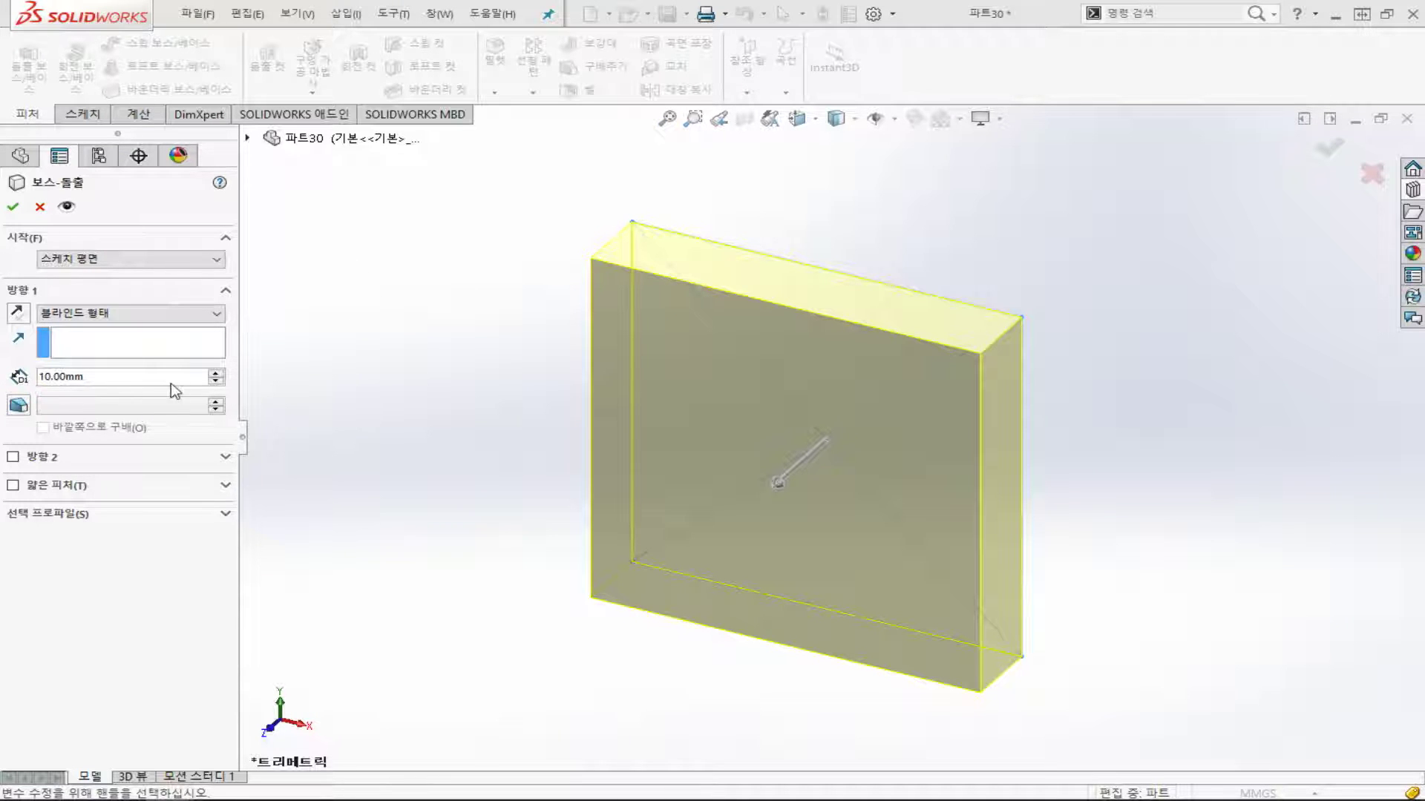
left_click(123, 376)
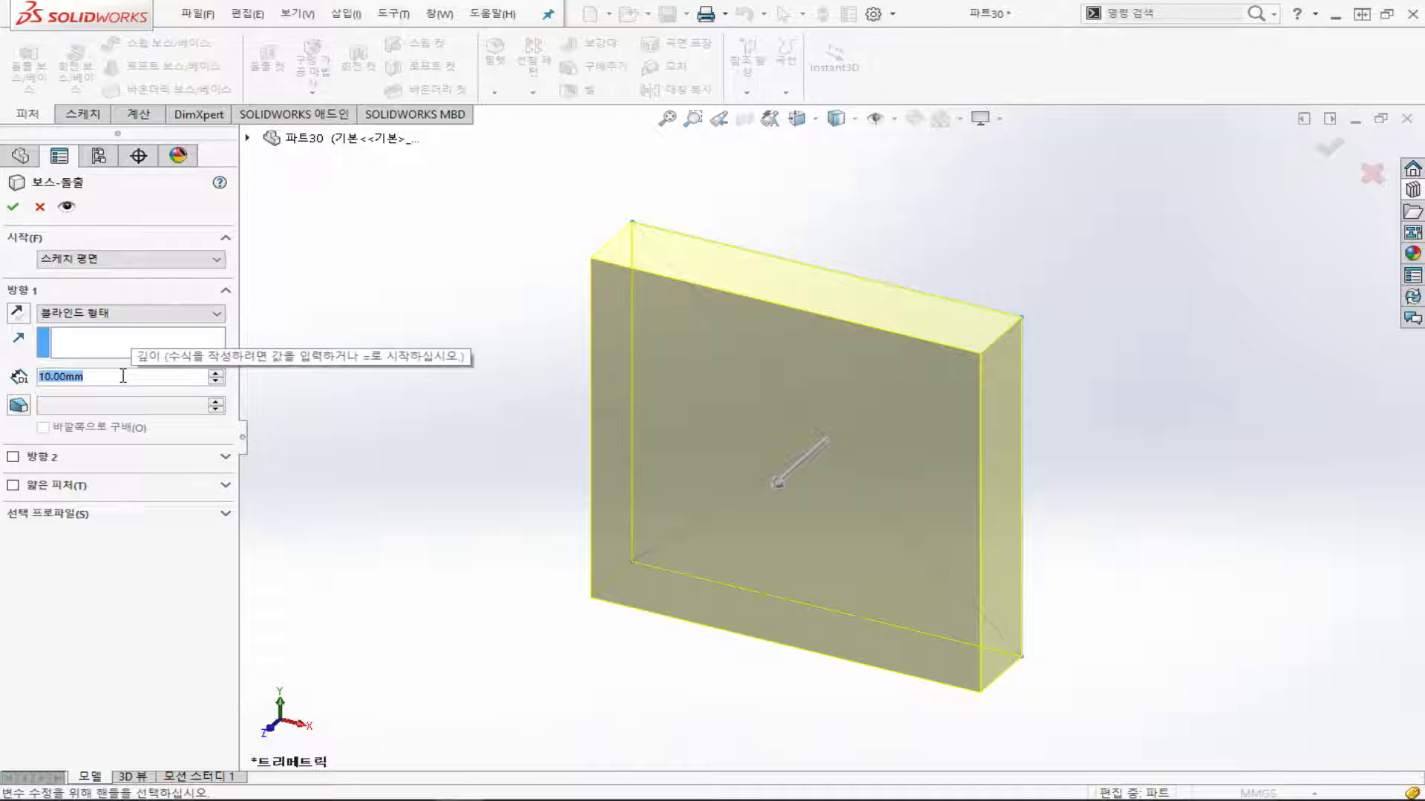
type("500")
key("BackSpace")
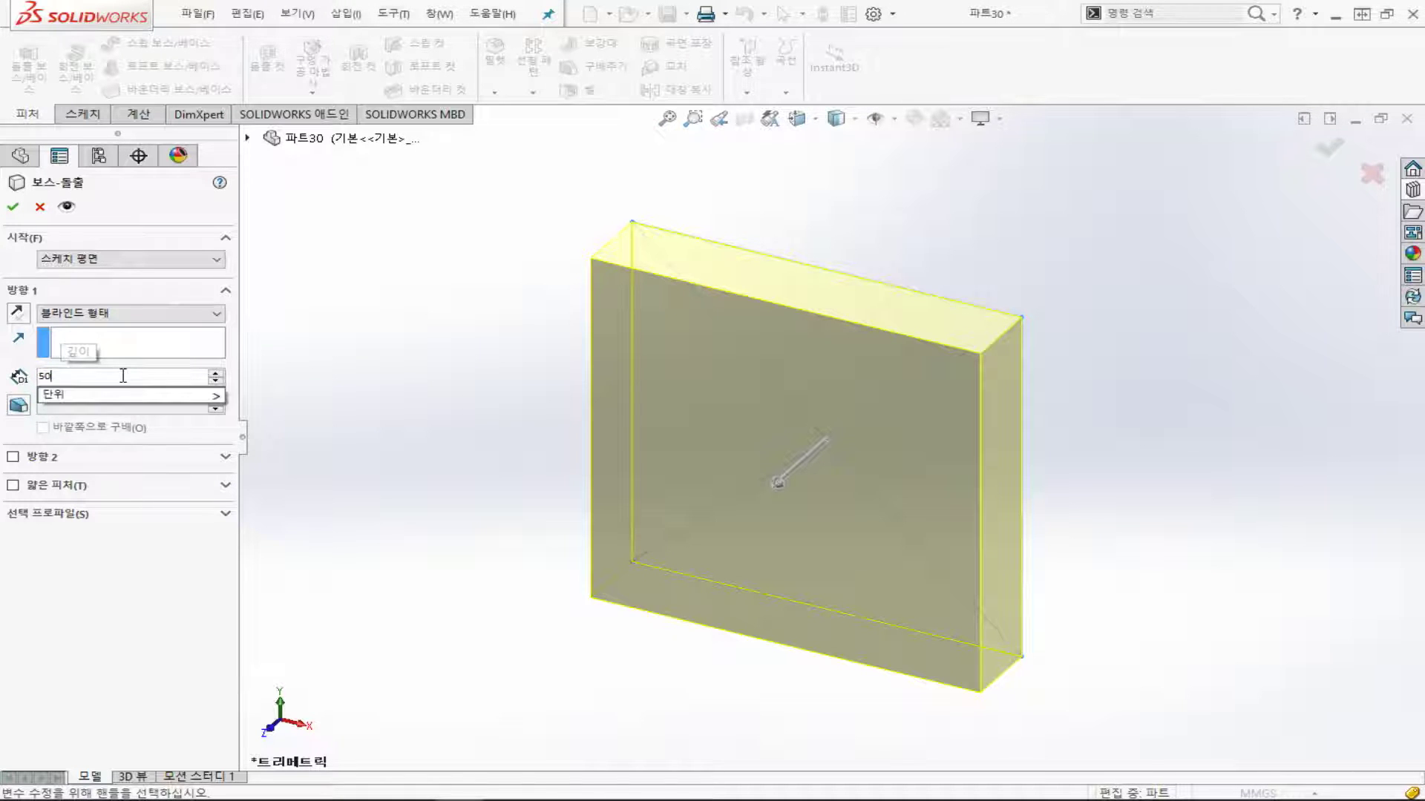
key("Return")
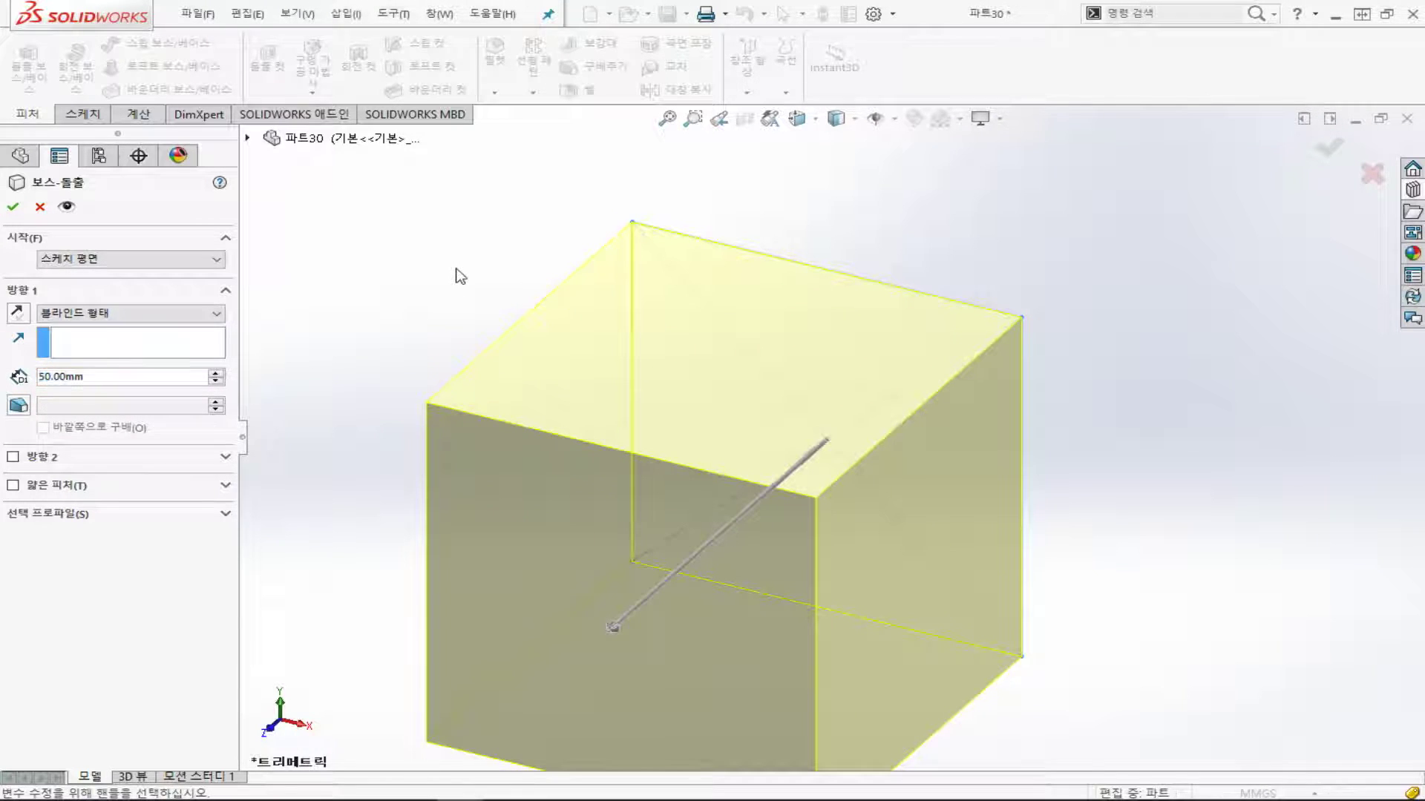
key("z")
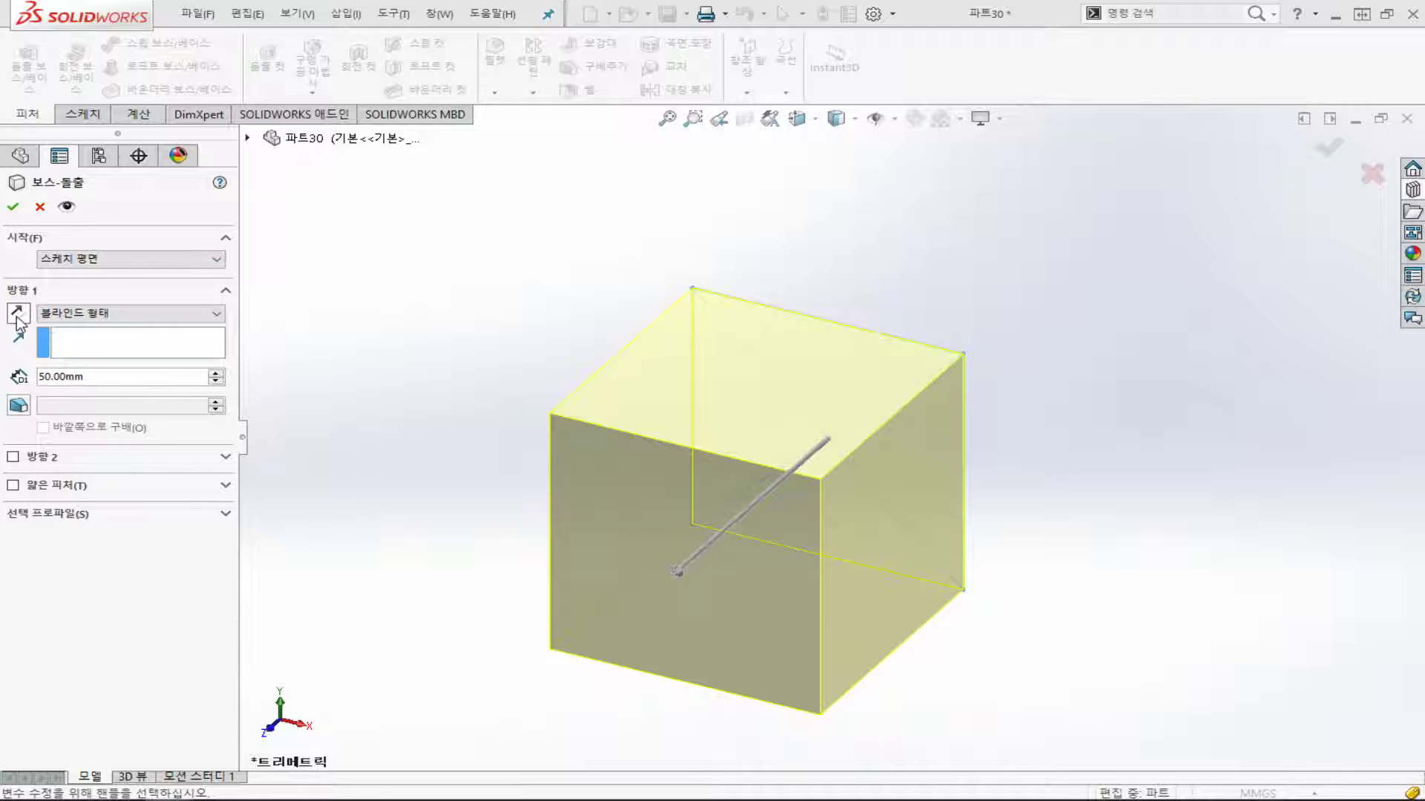
- Reverse the direction, set the end condition to Mid Plane, and accept the 50 mm cube
left_click(18, 316)
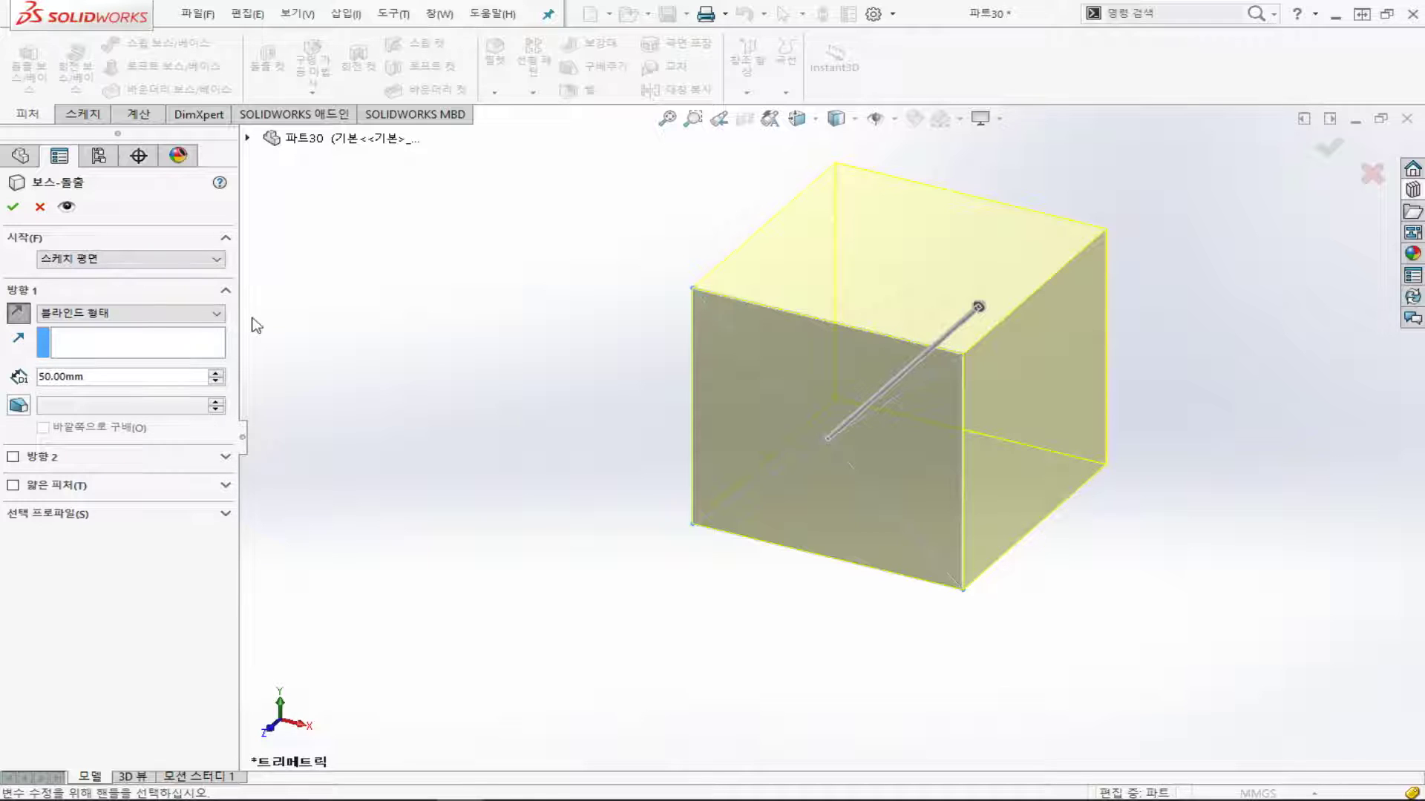
left_click(217, 320)
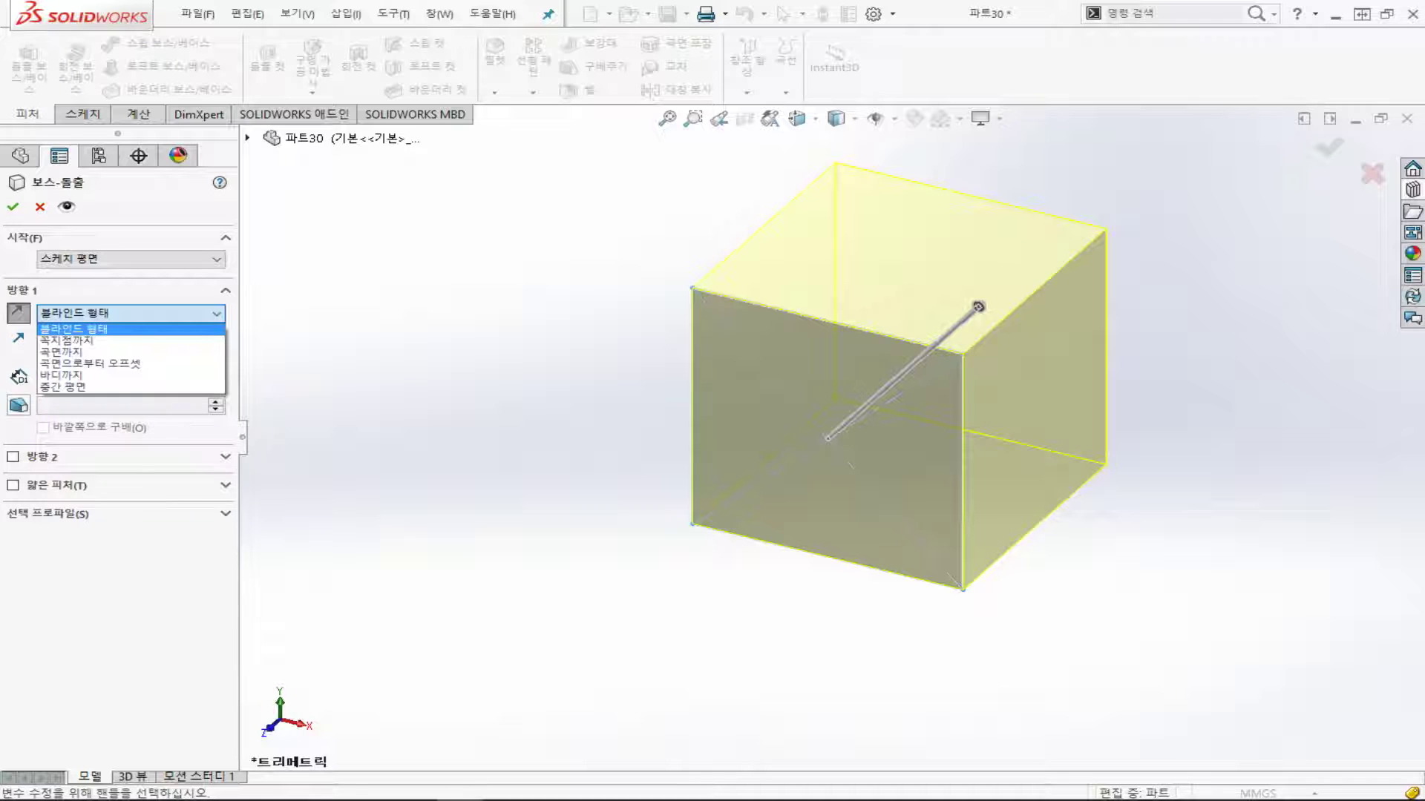
key("Down")
left_click(200, 387)
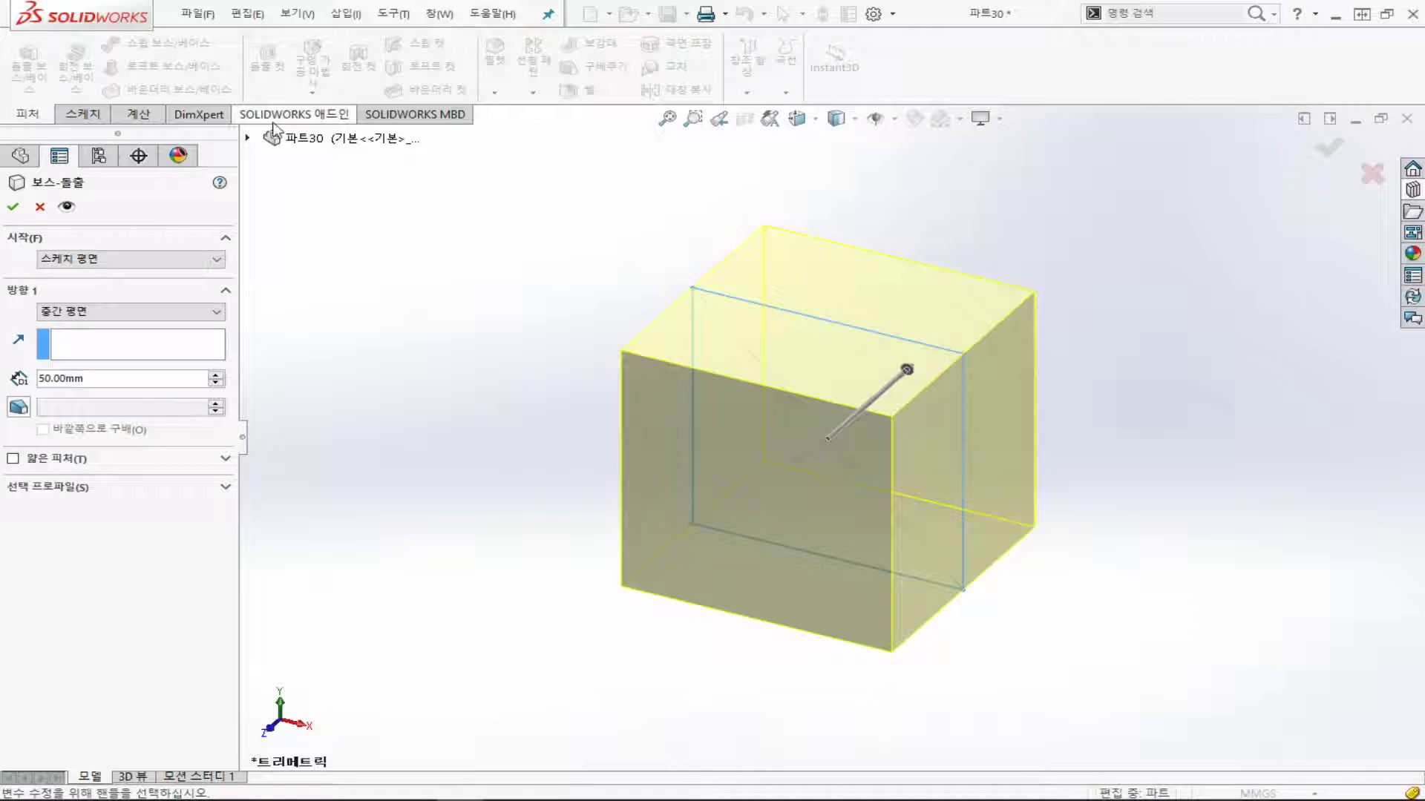
left_click(13, 206)
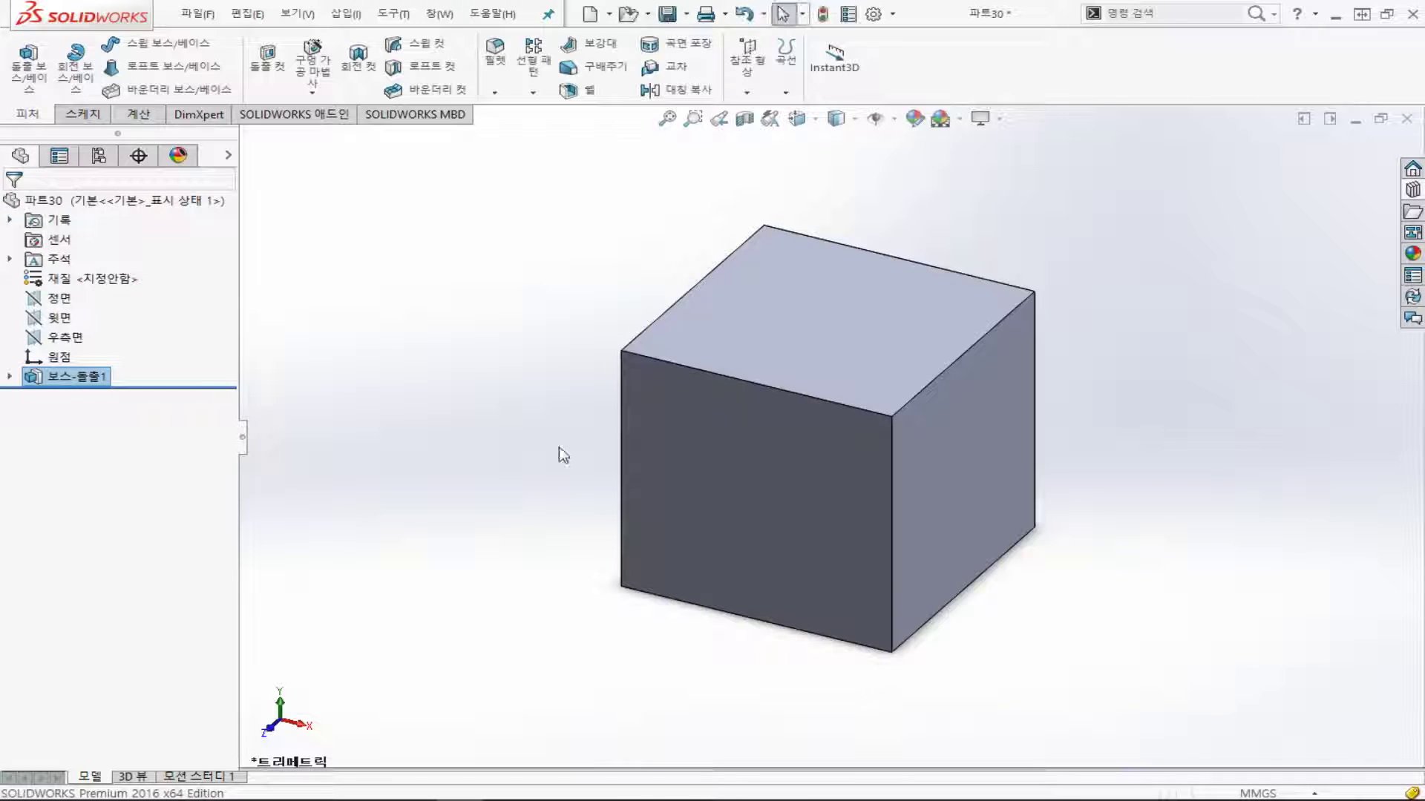
- Orbit the cube to an isometric view and select its front face for sketching
left_click(58, 357)
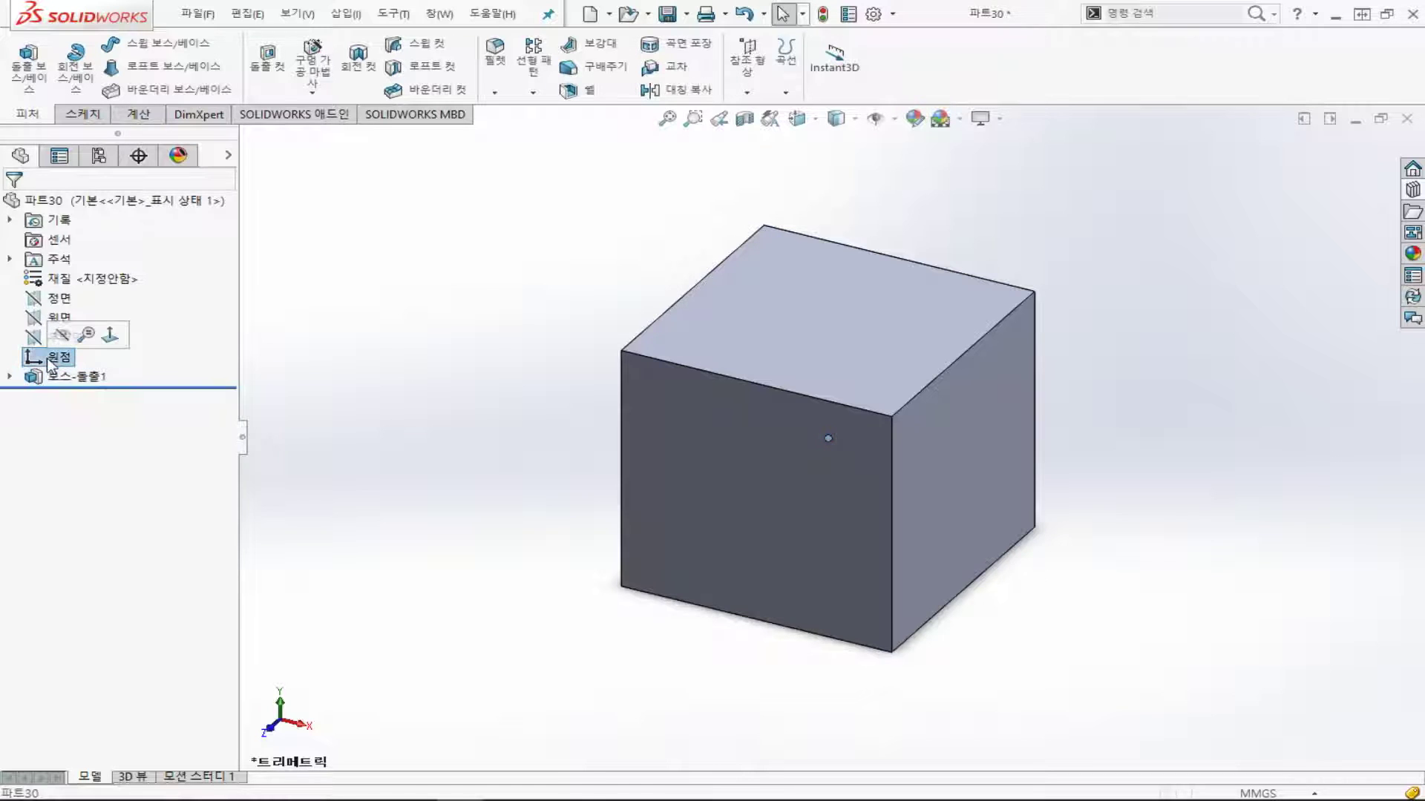
middle_click_drag(797, 448, 774, 586)
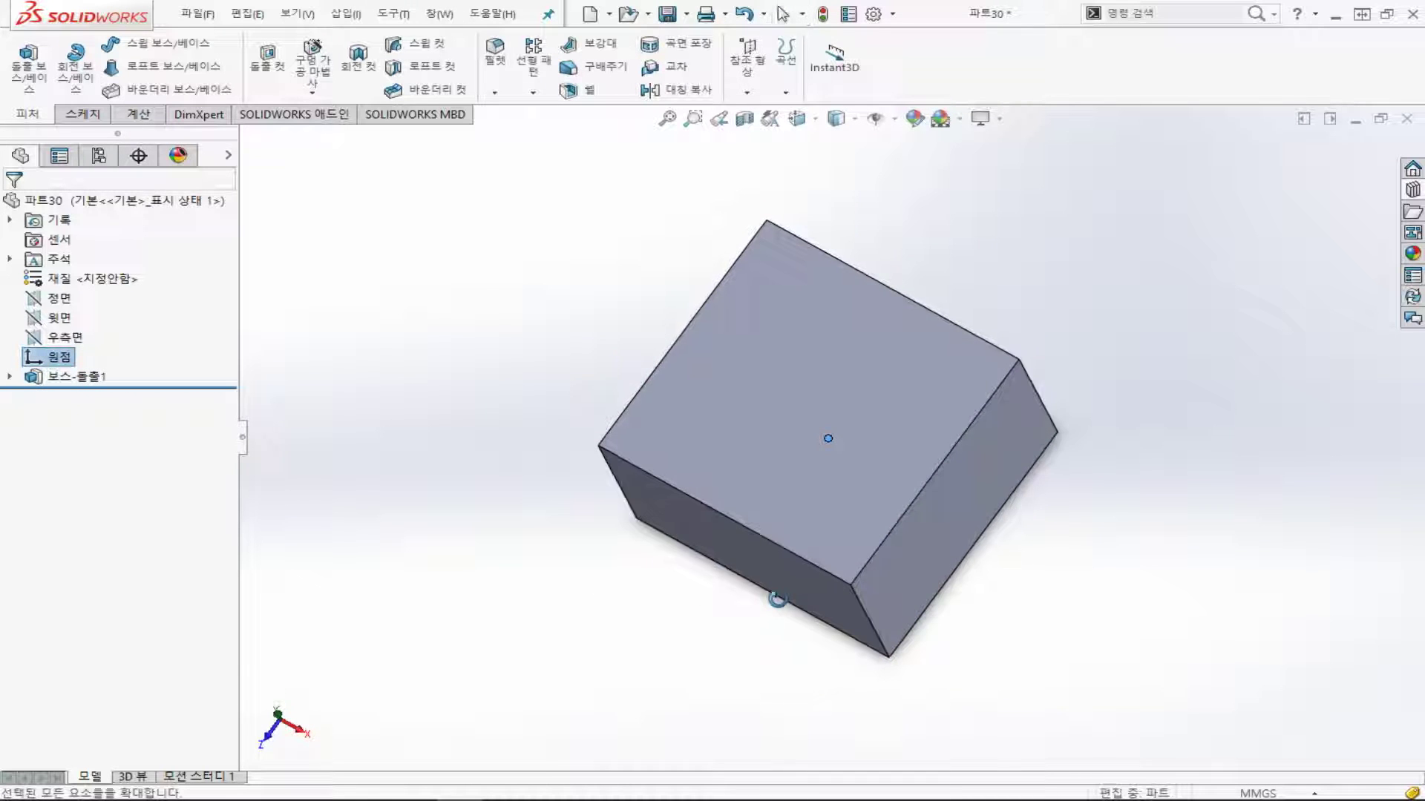
key("ctrl+7")
left_click(366, 445)
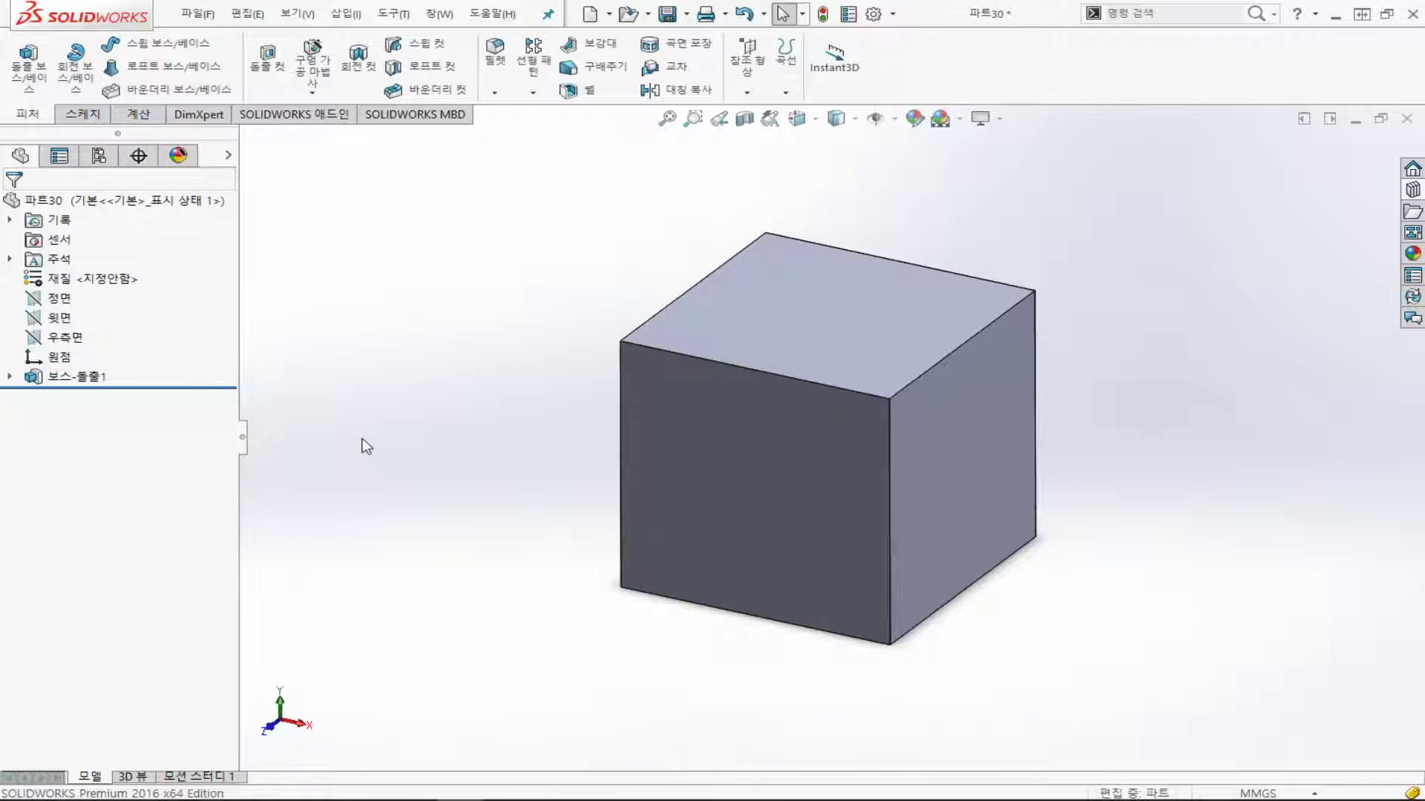
key("ctrl+7")
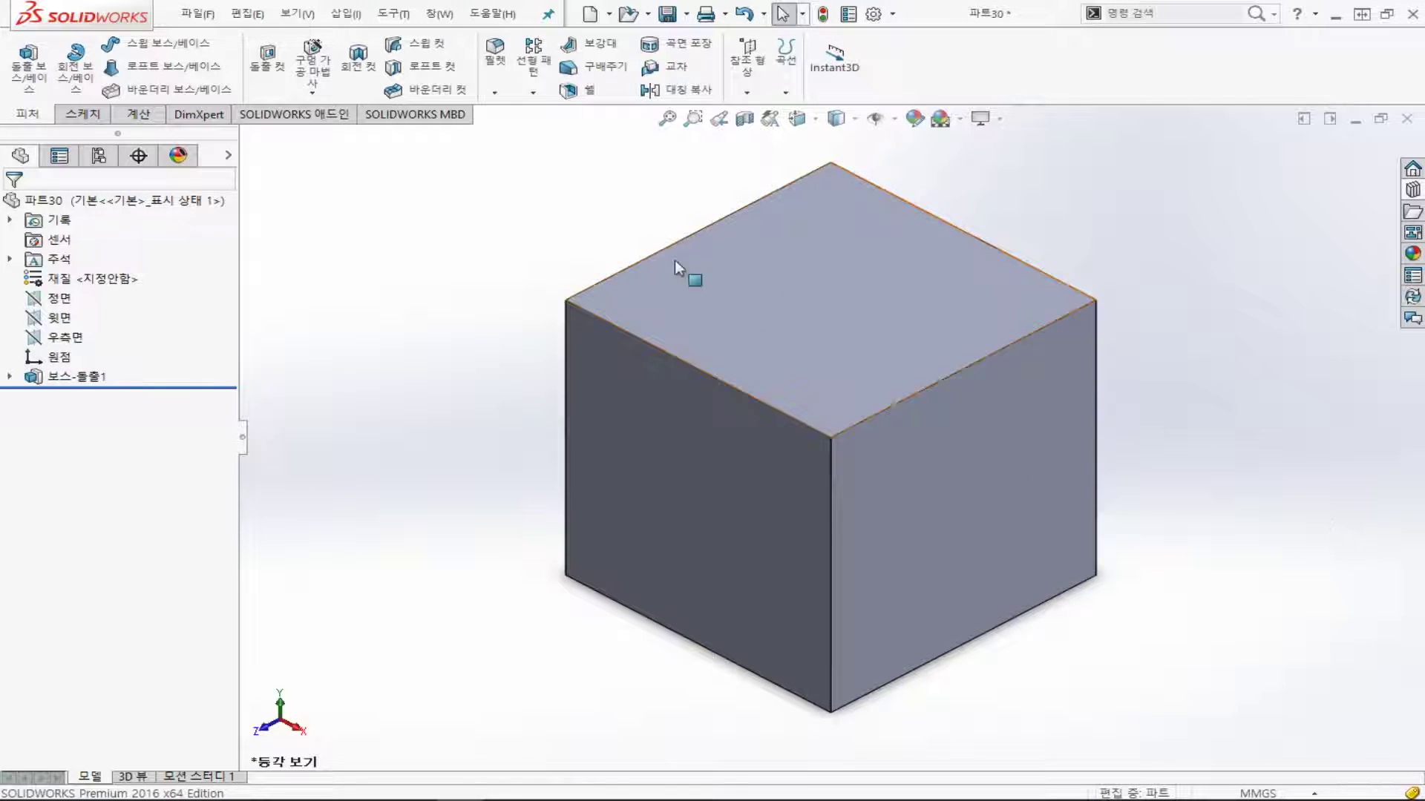
mouse_move(1172, 320)
middle_mouse_down()
mouse_move(990, 379)
mouse_move(913, 340)
middle_mouse_up()
left_click(852, 276)
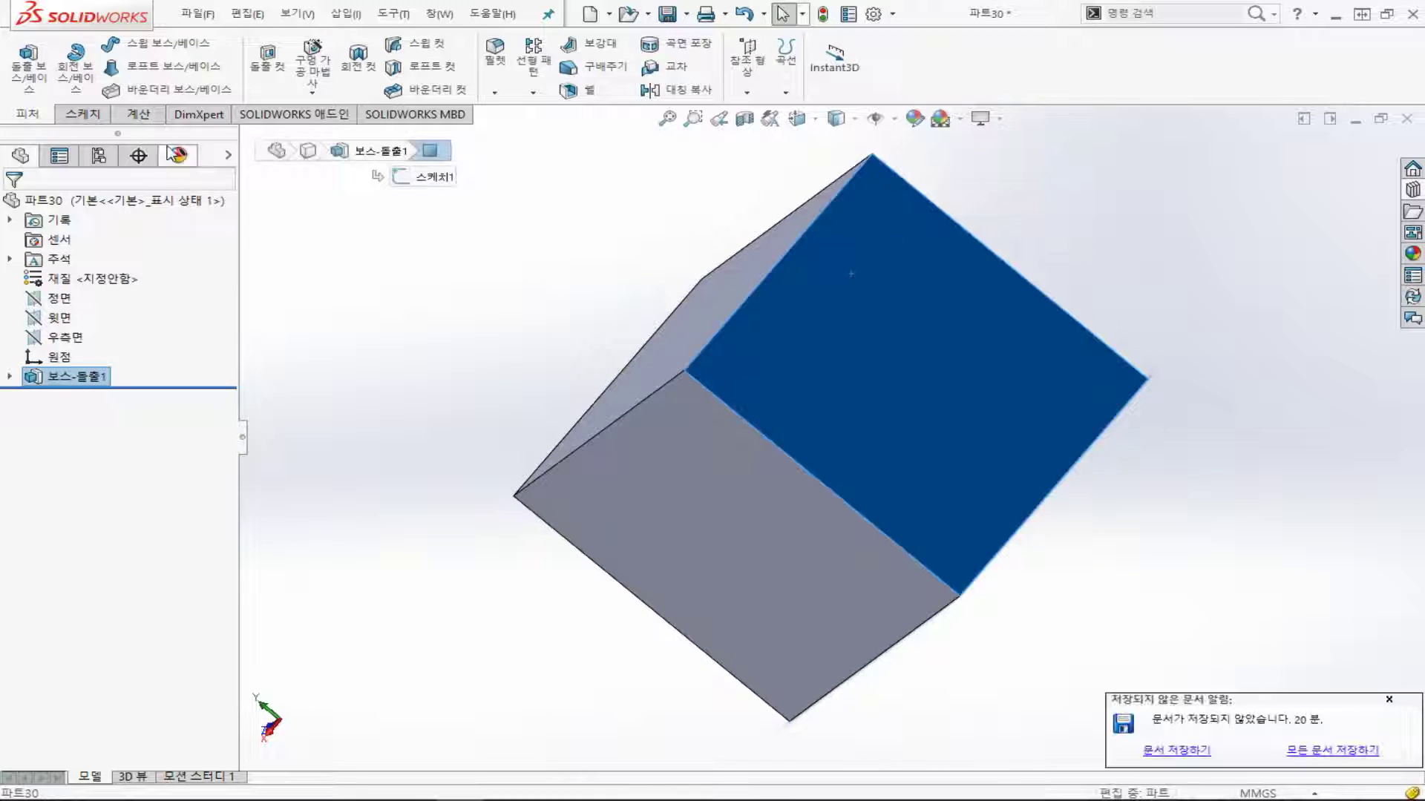
- Start a sketch on the face, view it Normal To, and draw a circle at the origin
left_click(83, 114)
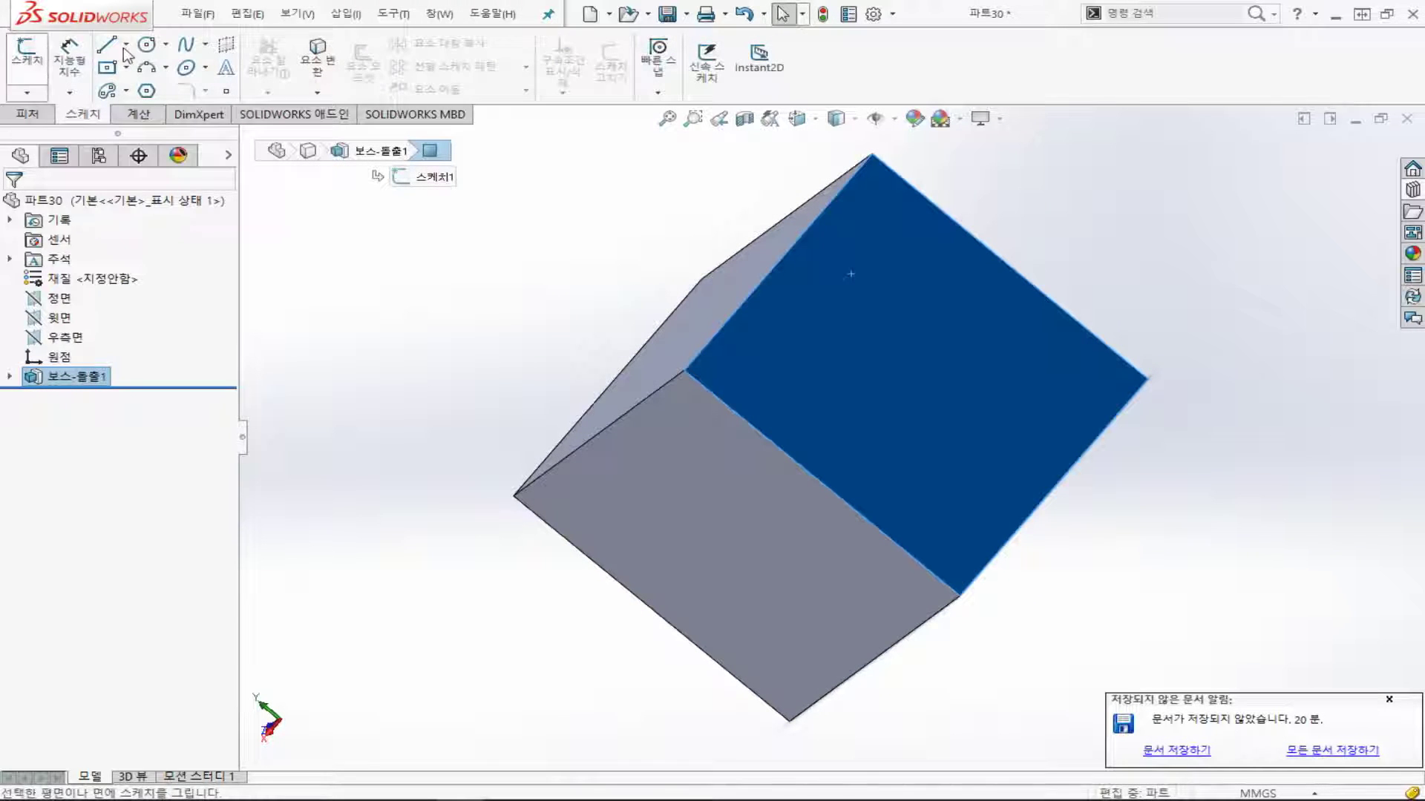
left_click(27, 55)
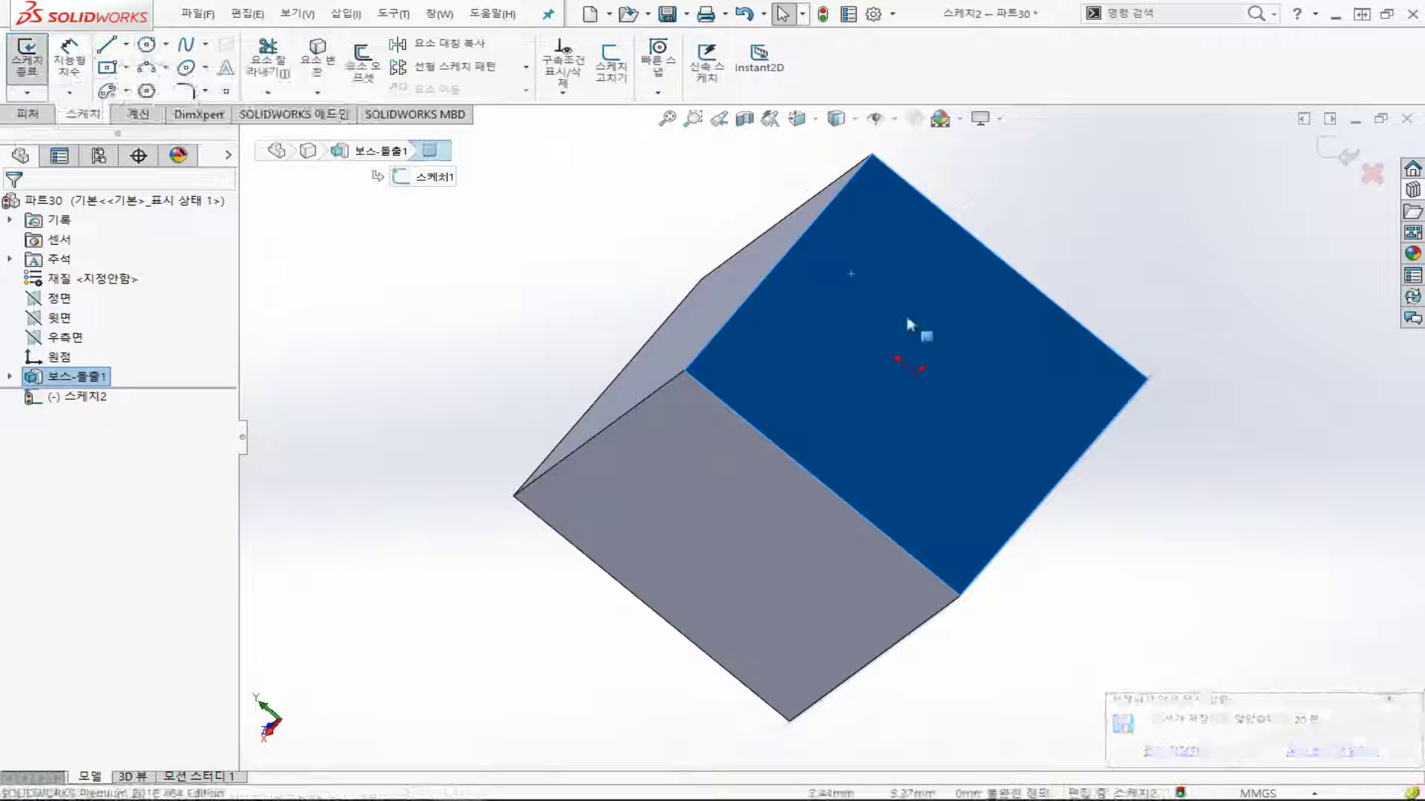
middle_click_drag(920, 379, 591, 264)
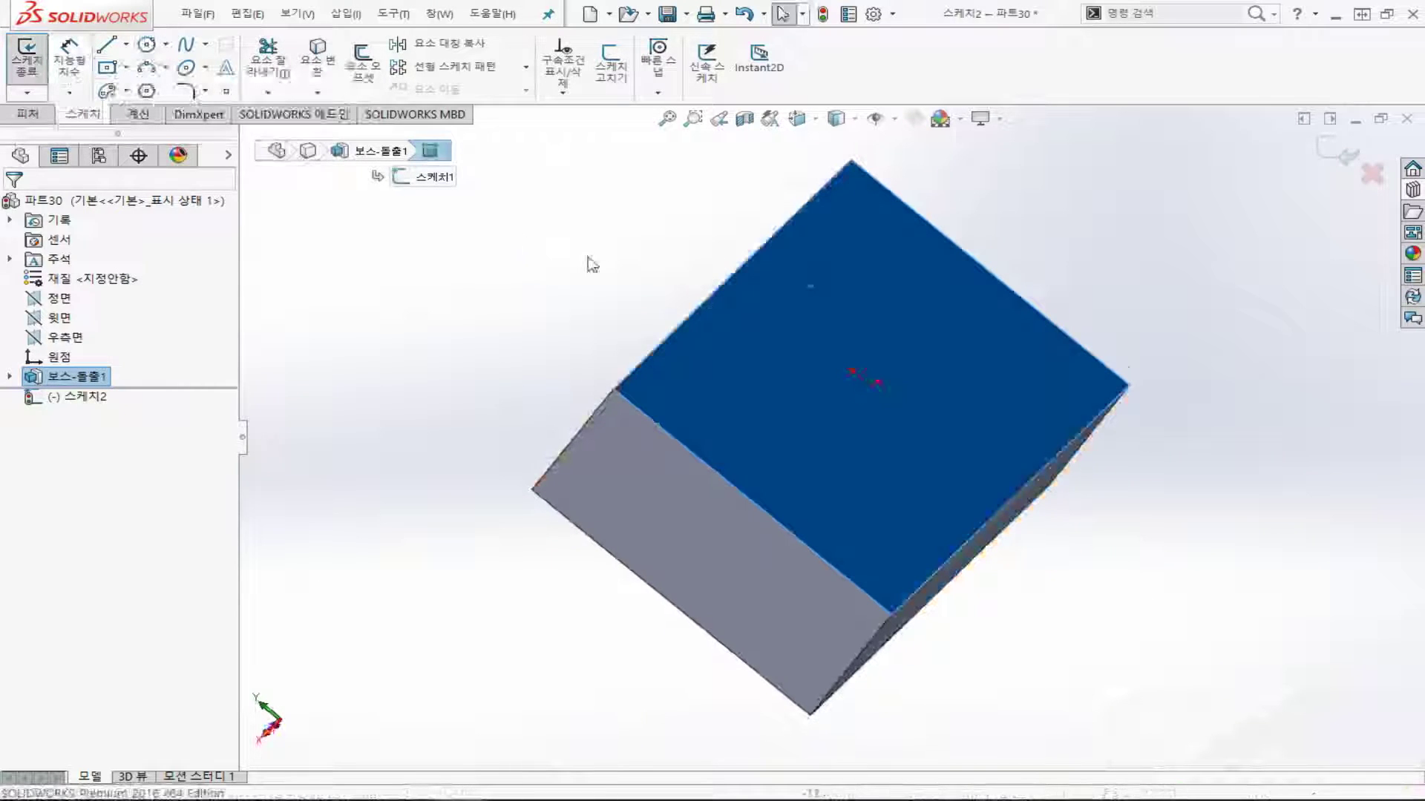
key("ctrl+8")
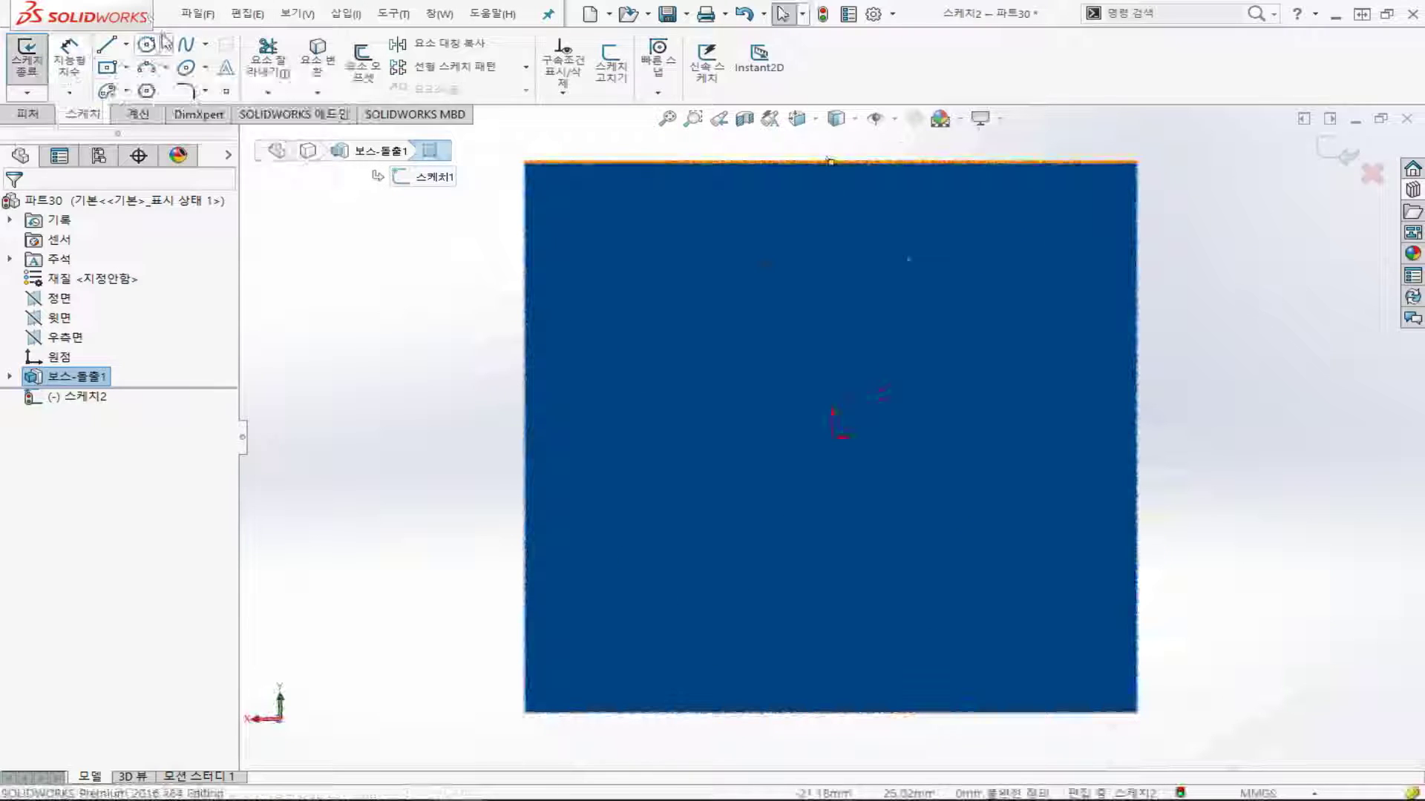
left_click(147, 44)
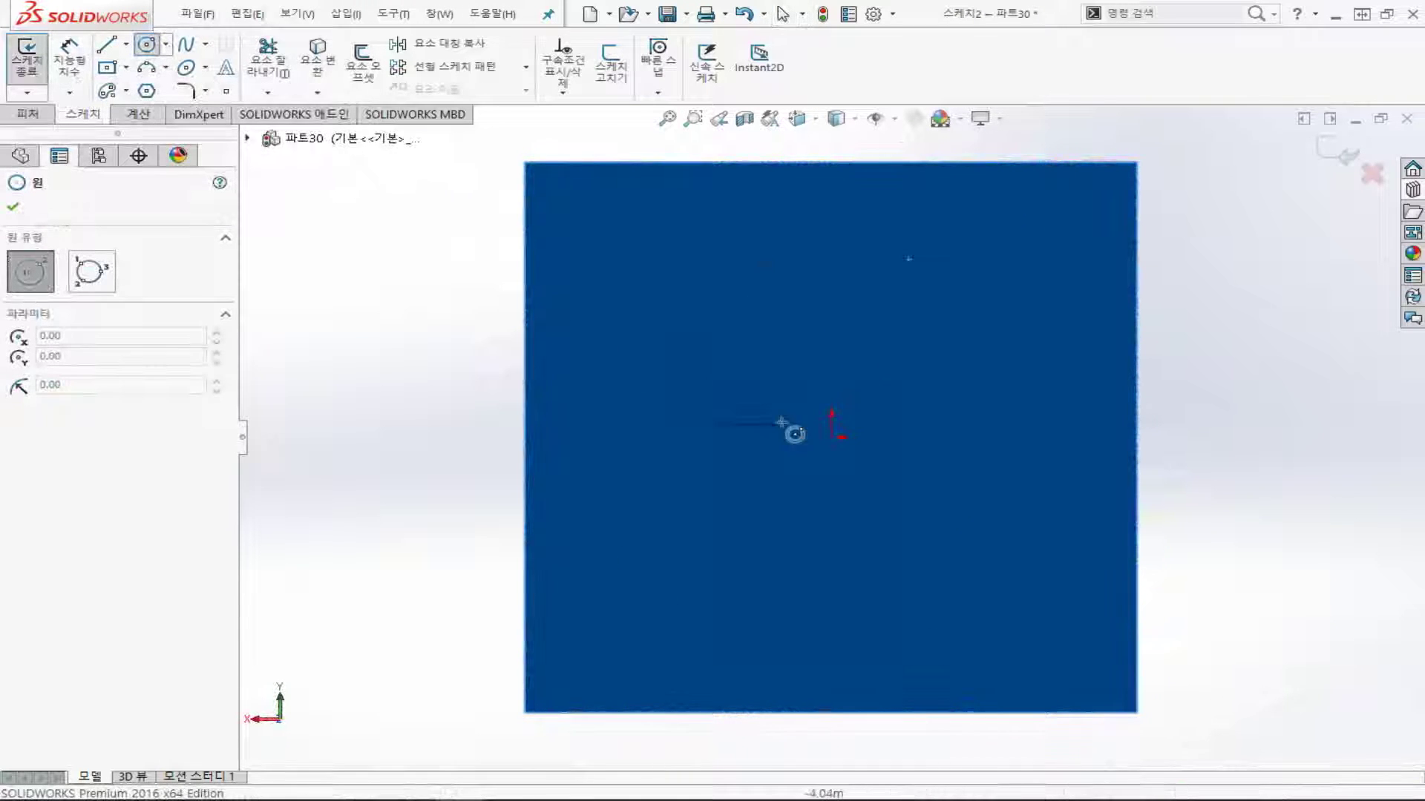
left_click(832, 437)
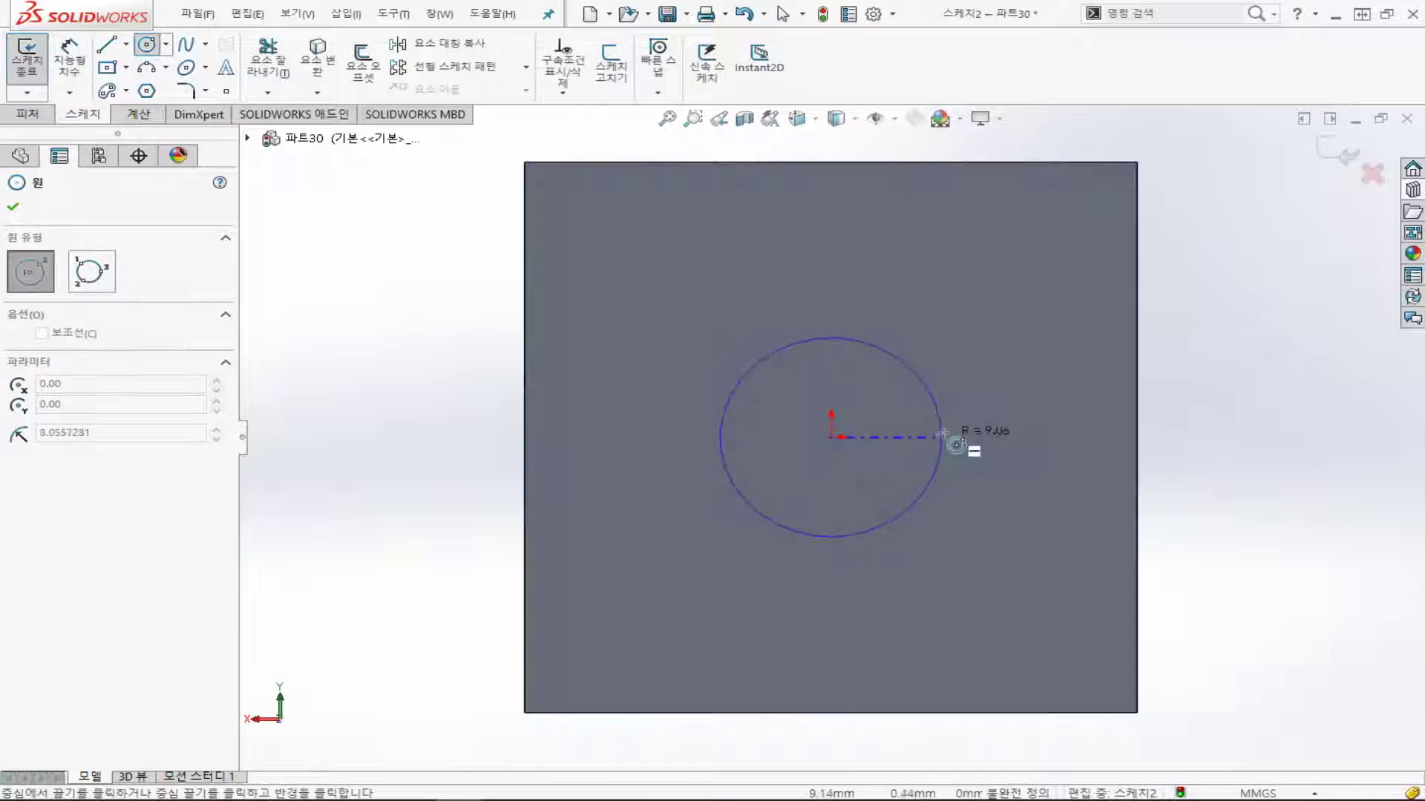
left_click(943, 437)
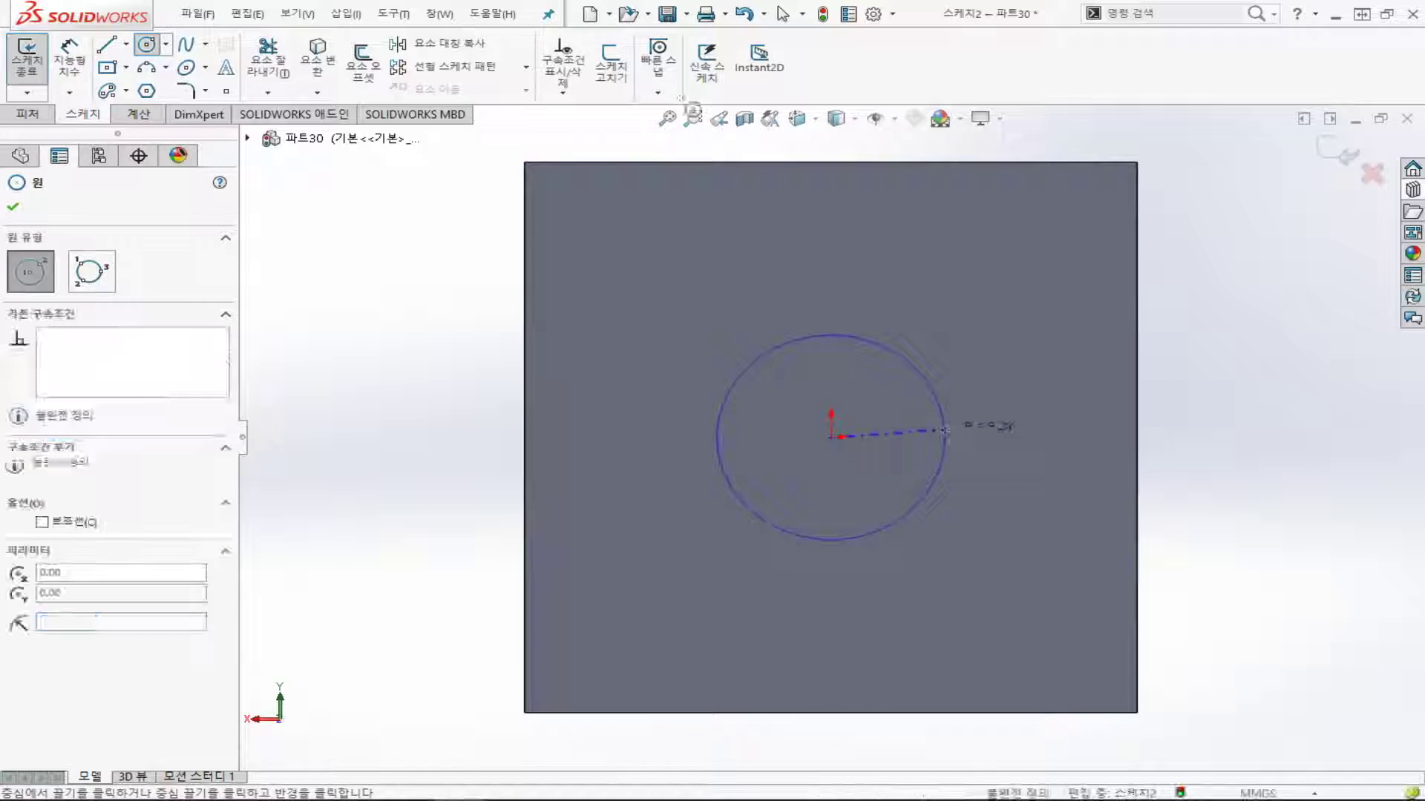
left_click(888, 348)
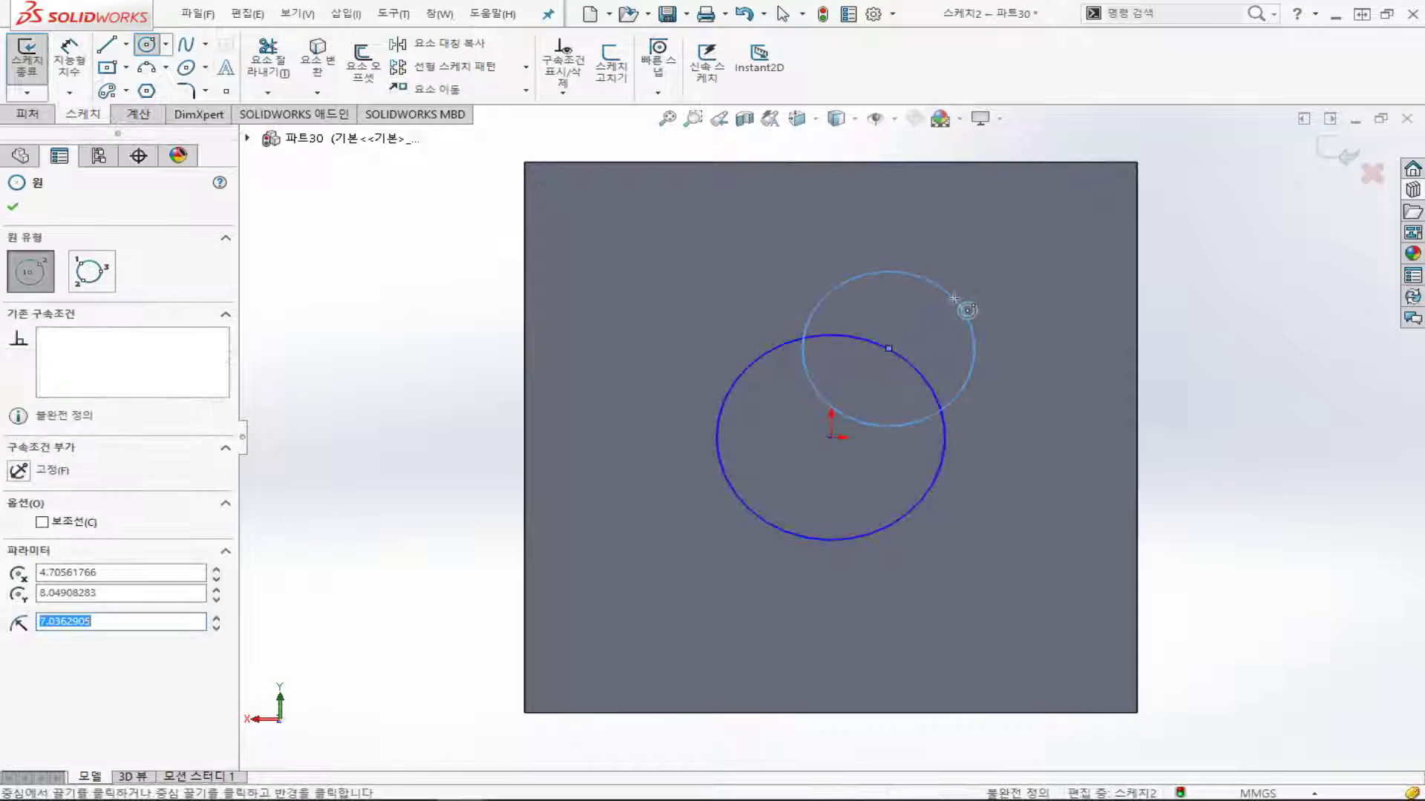
left_click(954, 296)
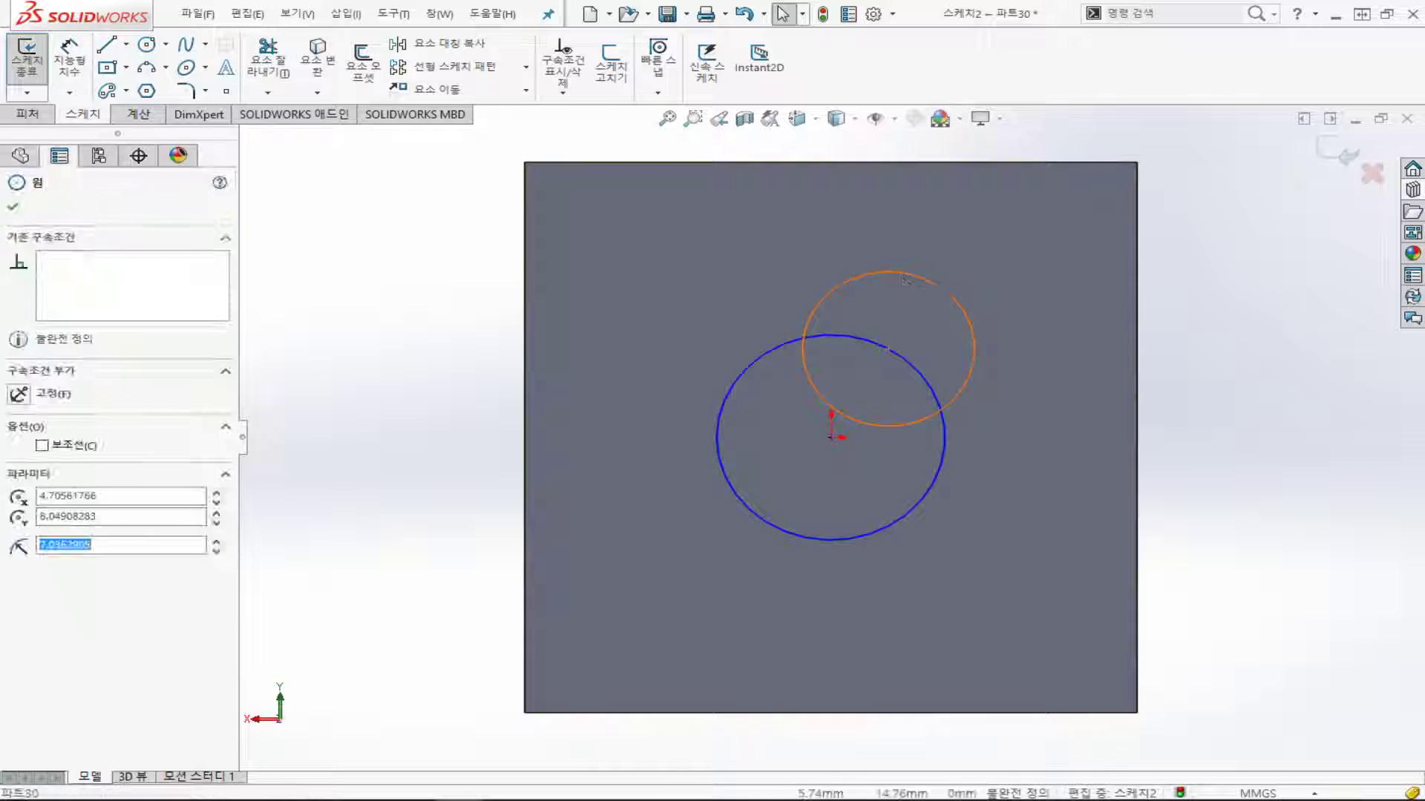
key("ctrl+z")
- Dimension the circle to a 20 mm diameter and return to isometric view
left_click(69, 65)
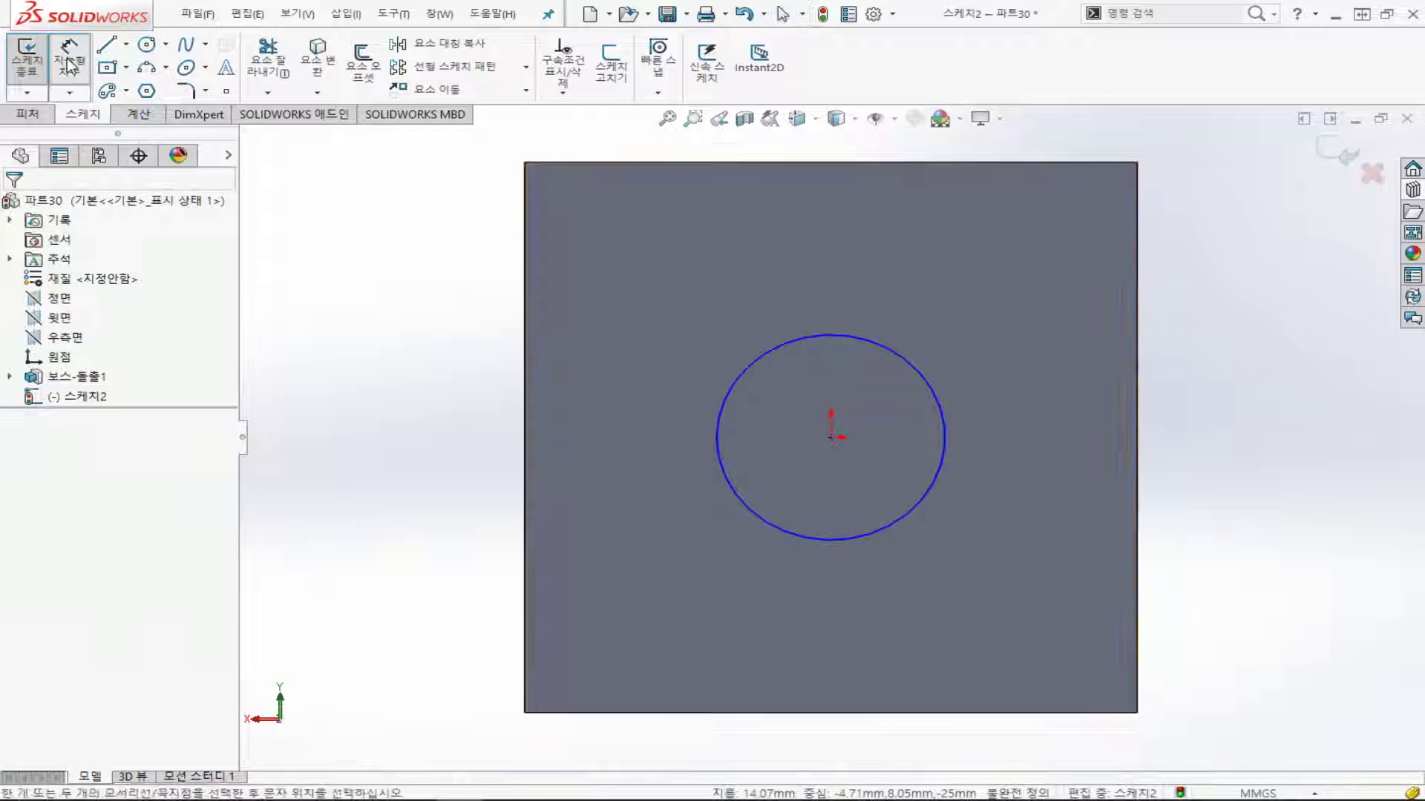
left_click(922, 372)
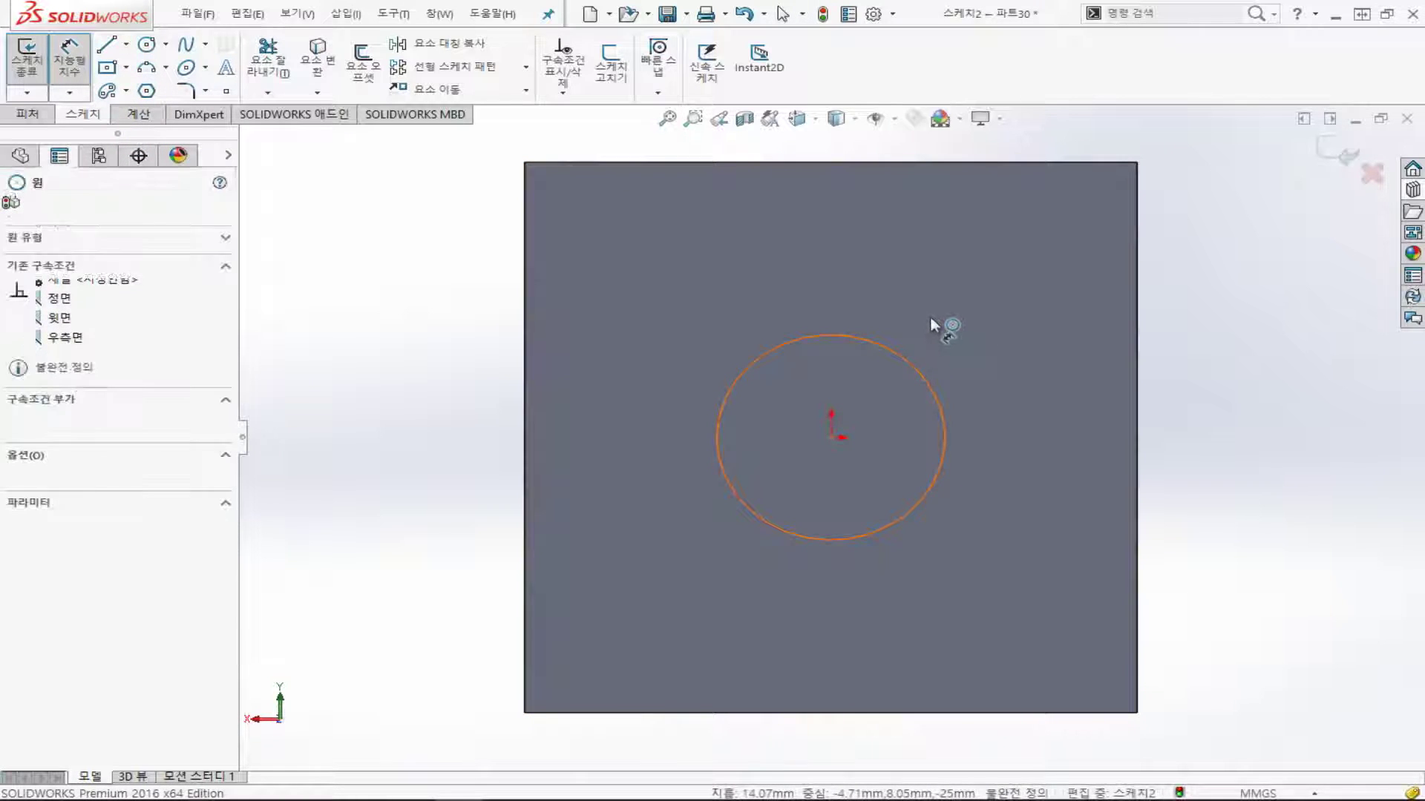
left_click(932, 322)
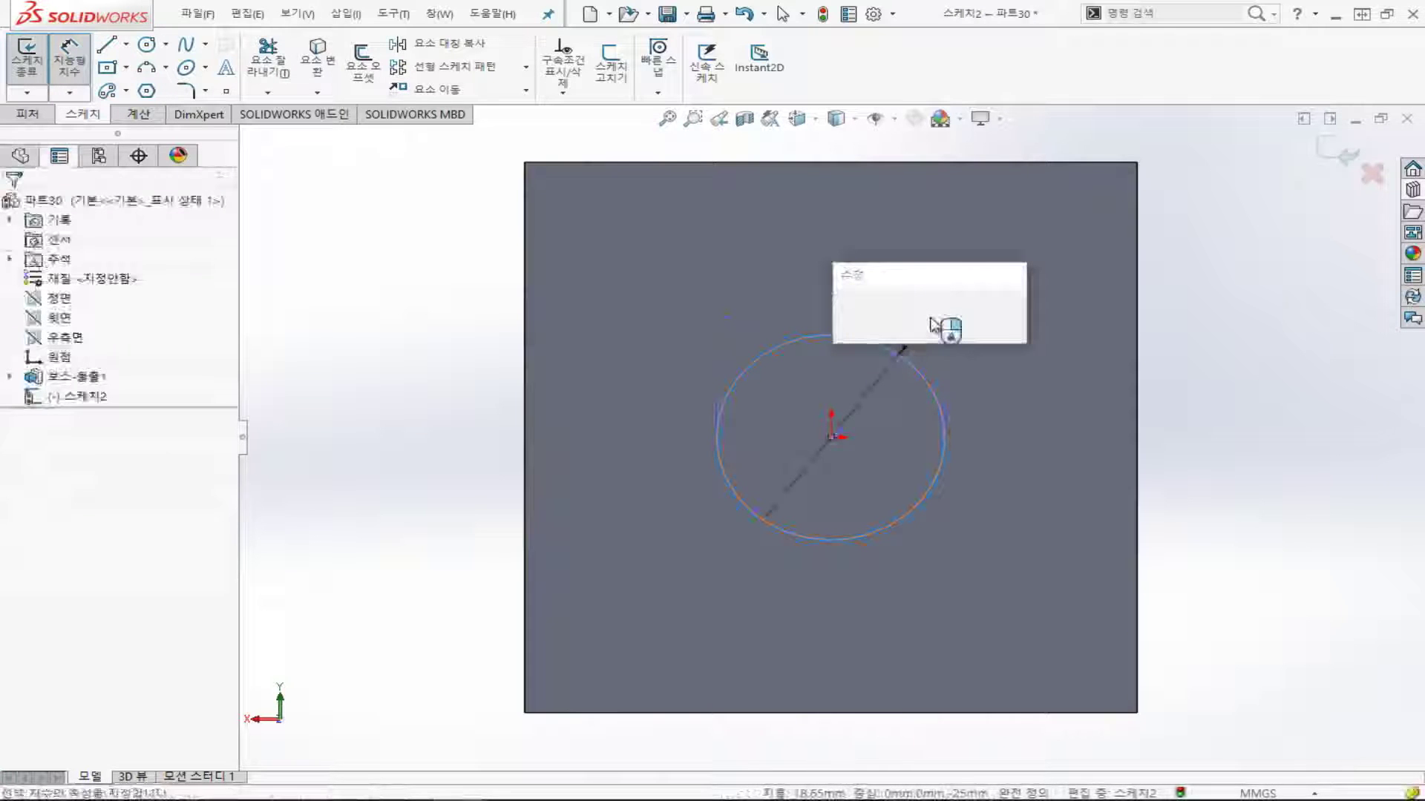
type("20")
key("Return")
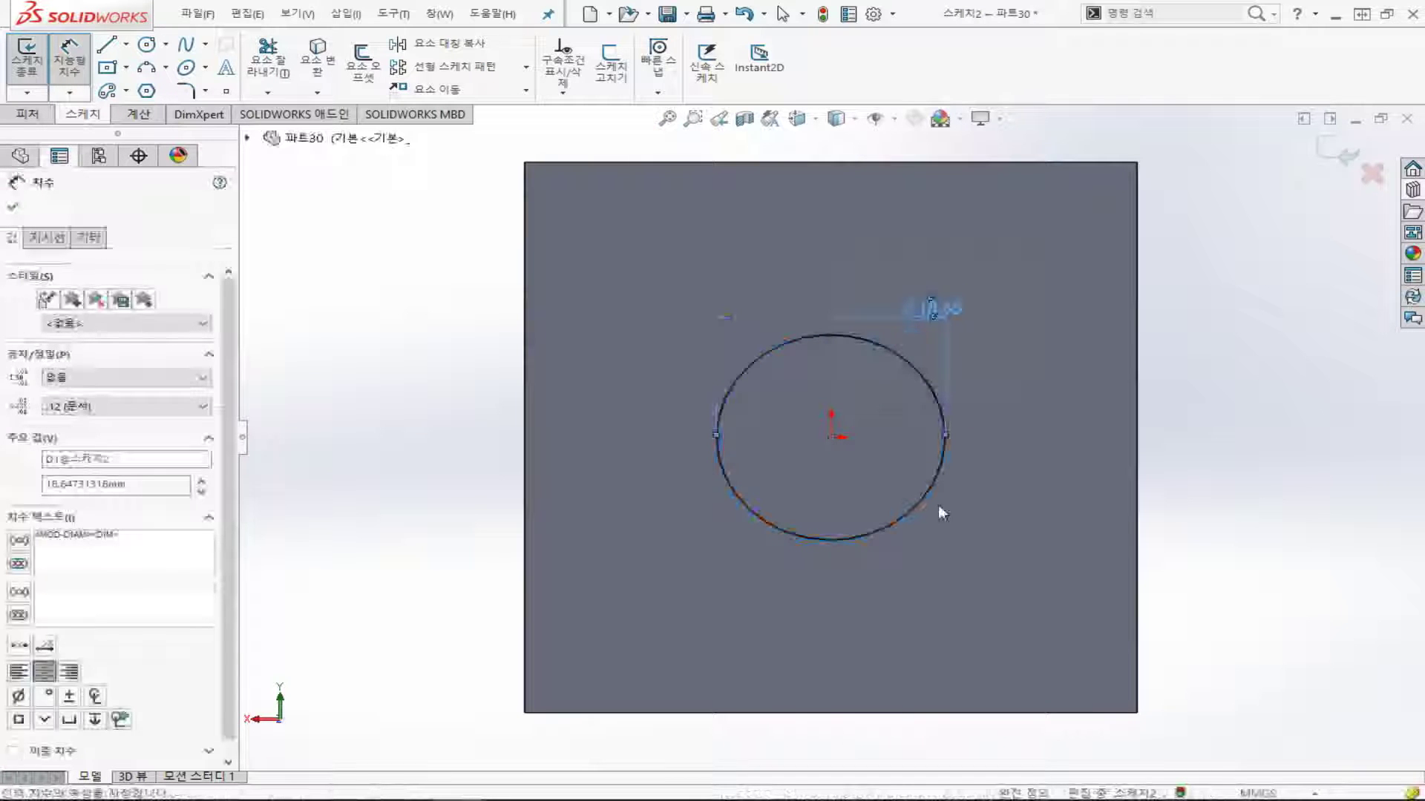
left_click(1246, 518)
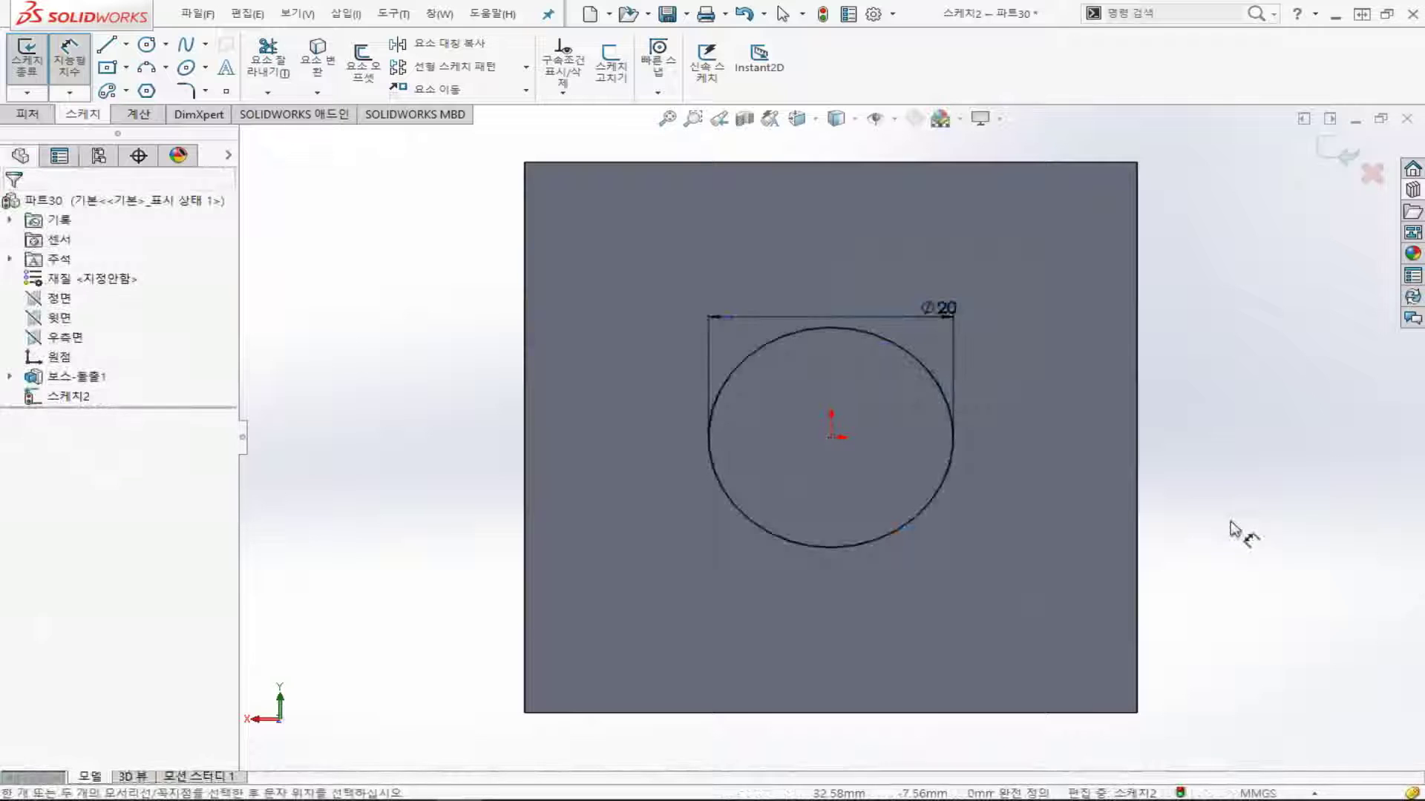
key("ctrl+7")
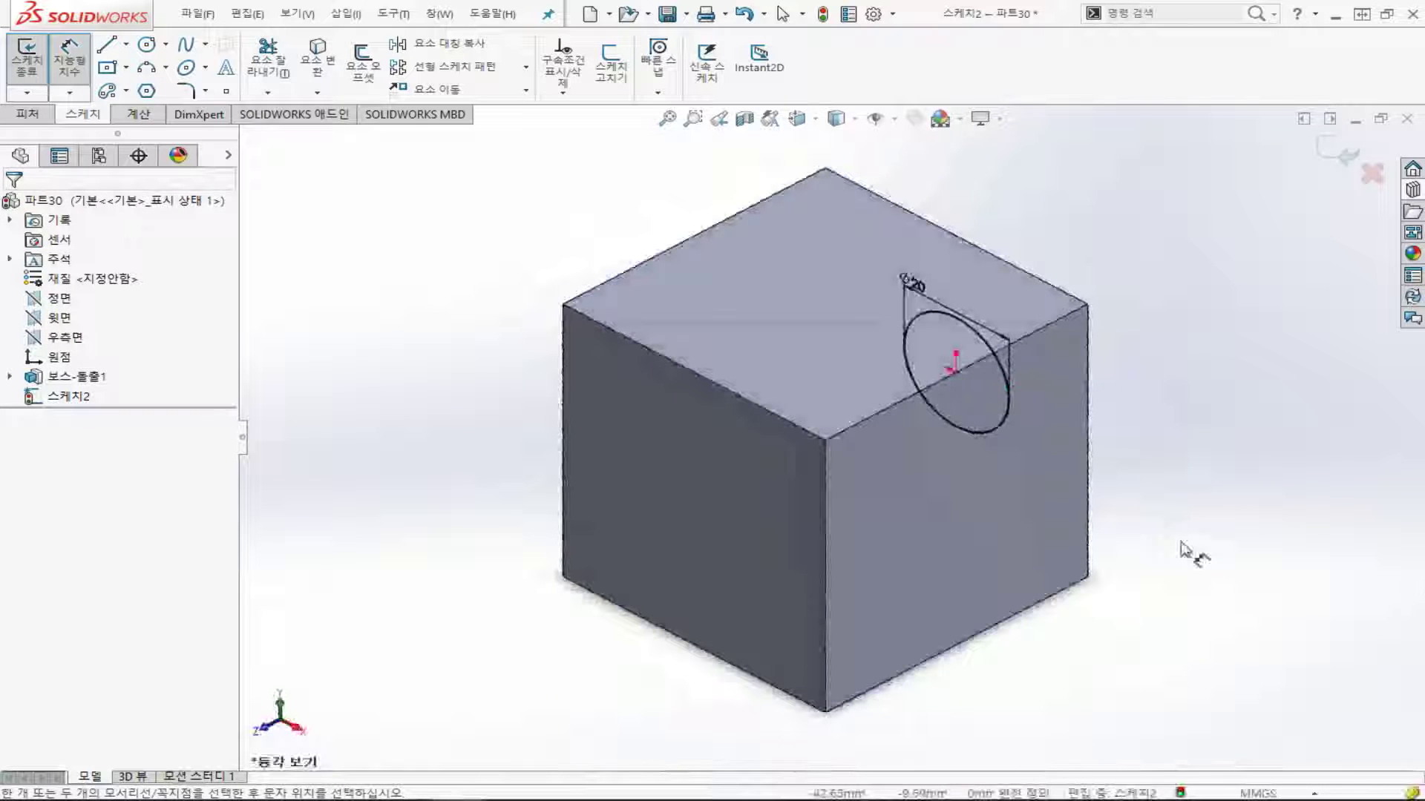
- Start a 50 mm boss extrusion of the Ø20 circle and expand the From options
left_click(27, 114)
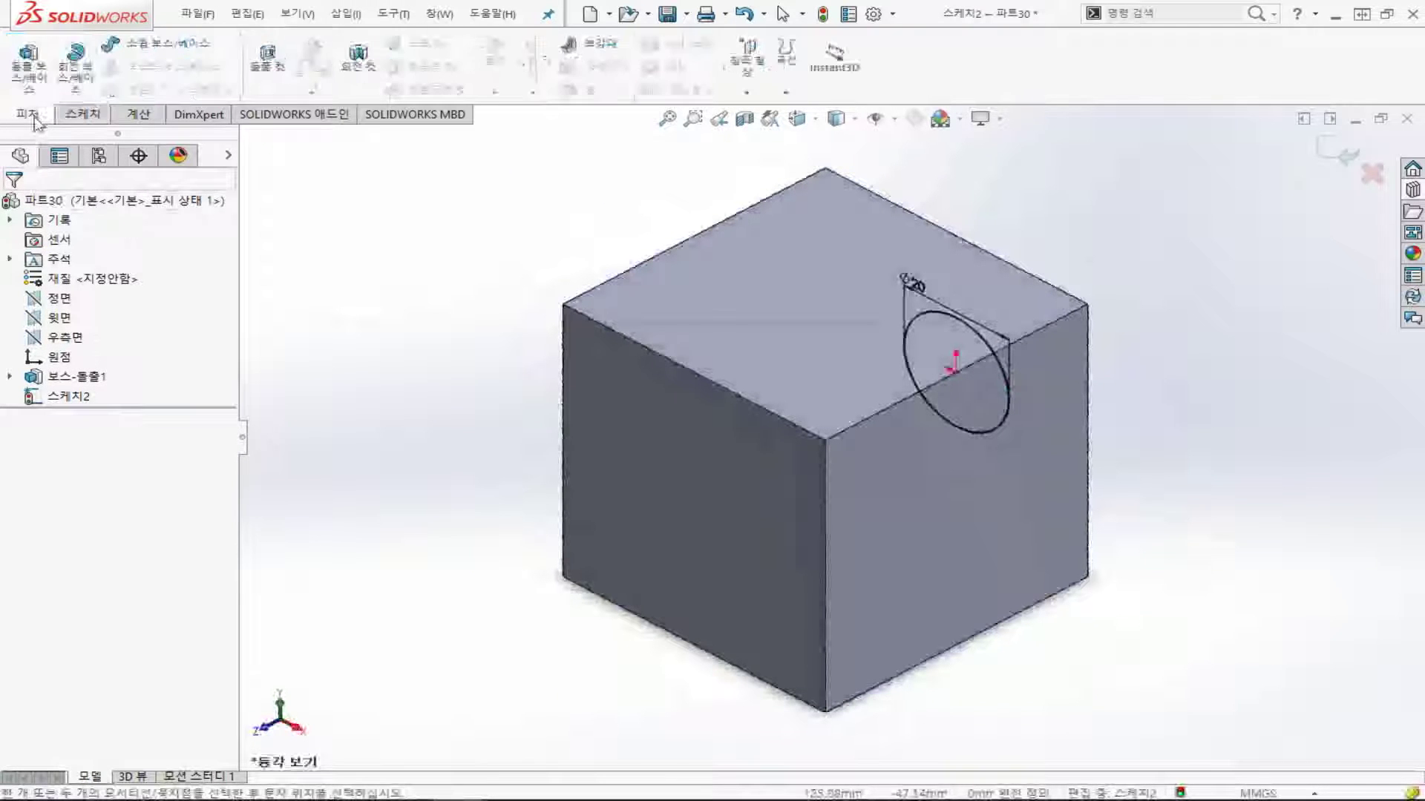
left_click(28, 65)
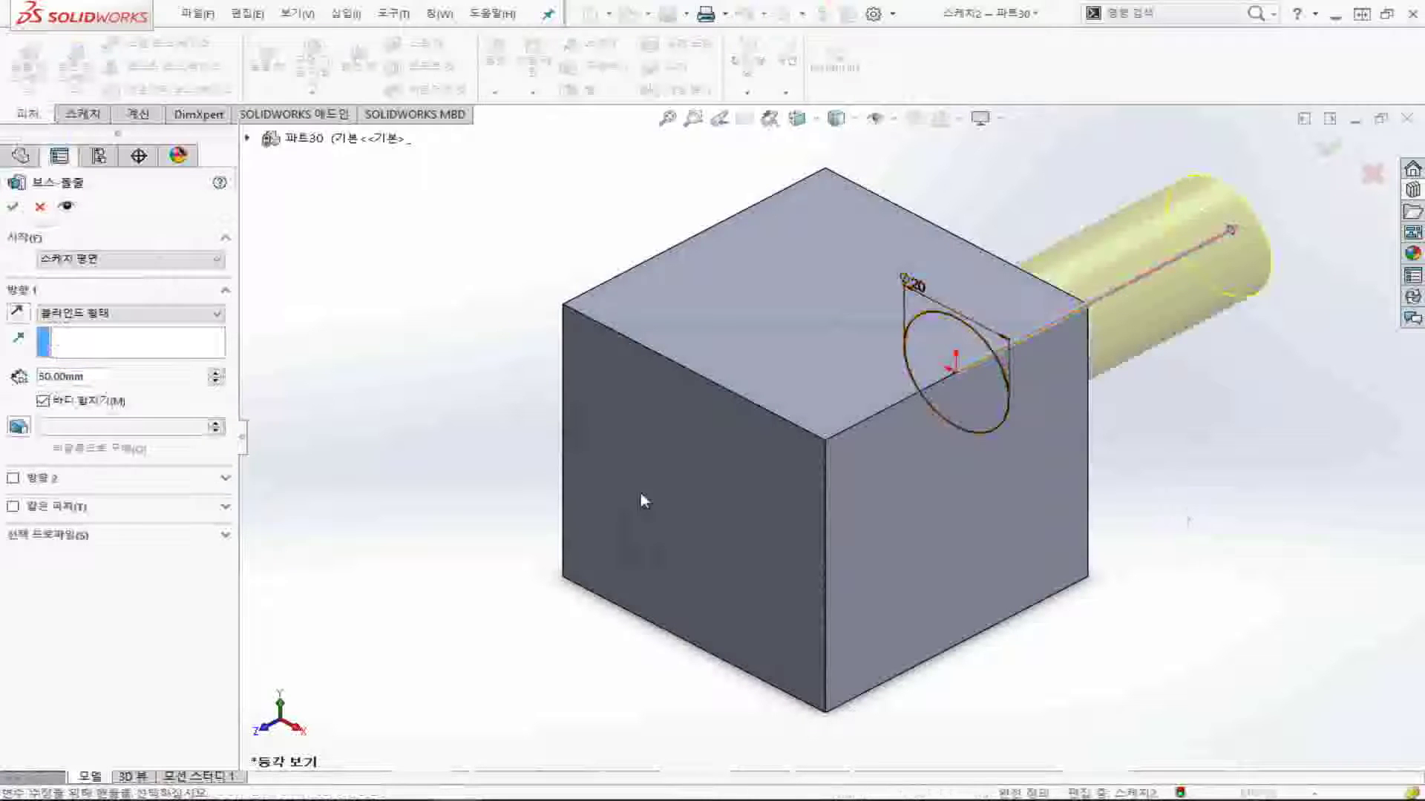
middle_click_drag(725, 349, 612, 415)
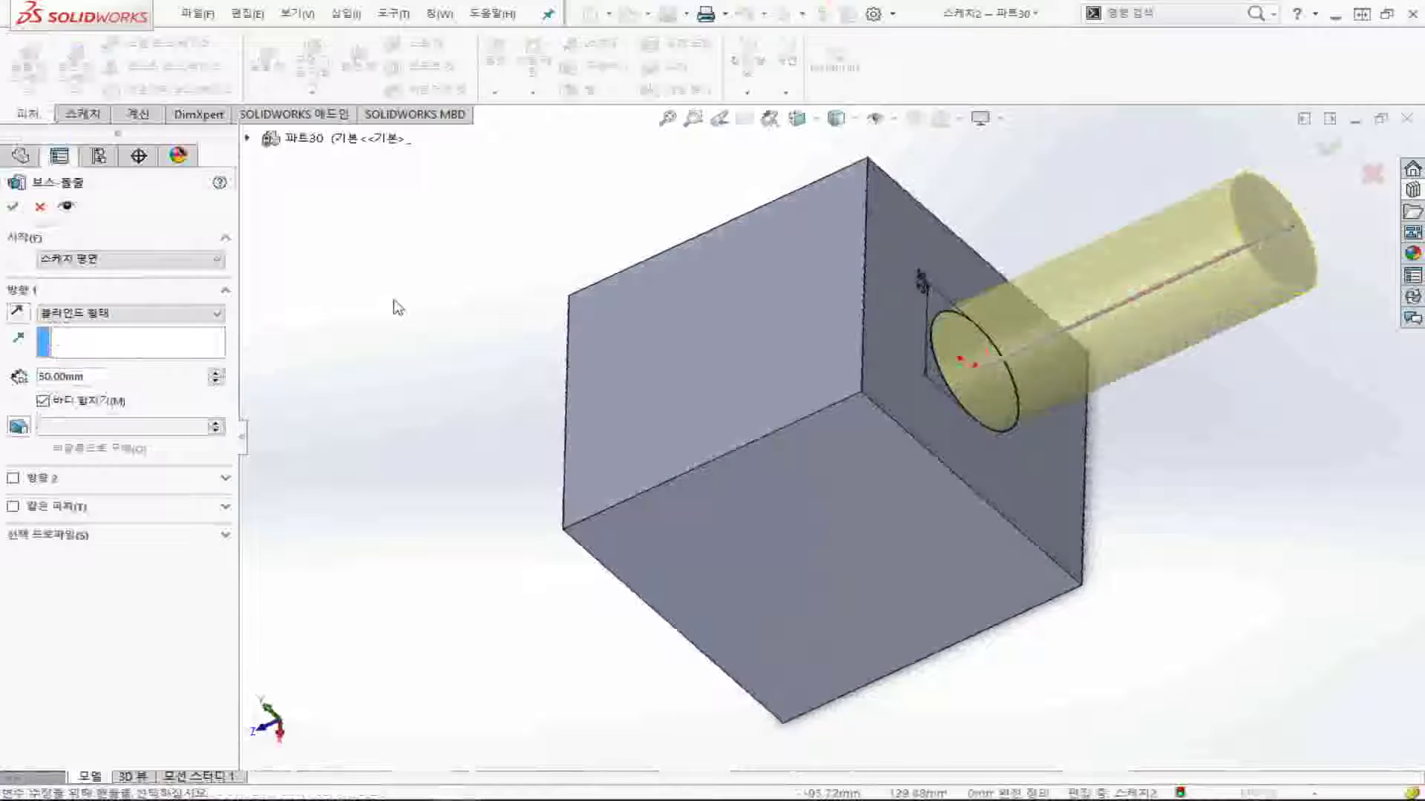
left_click(163, 260)
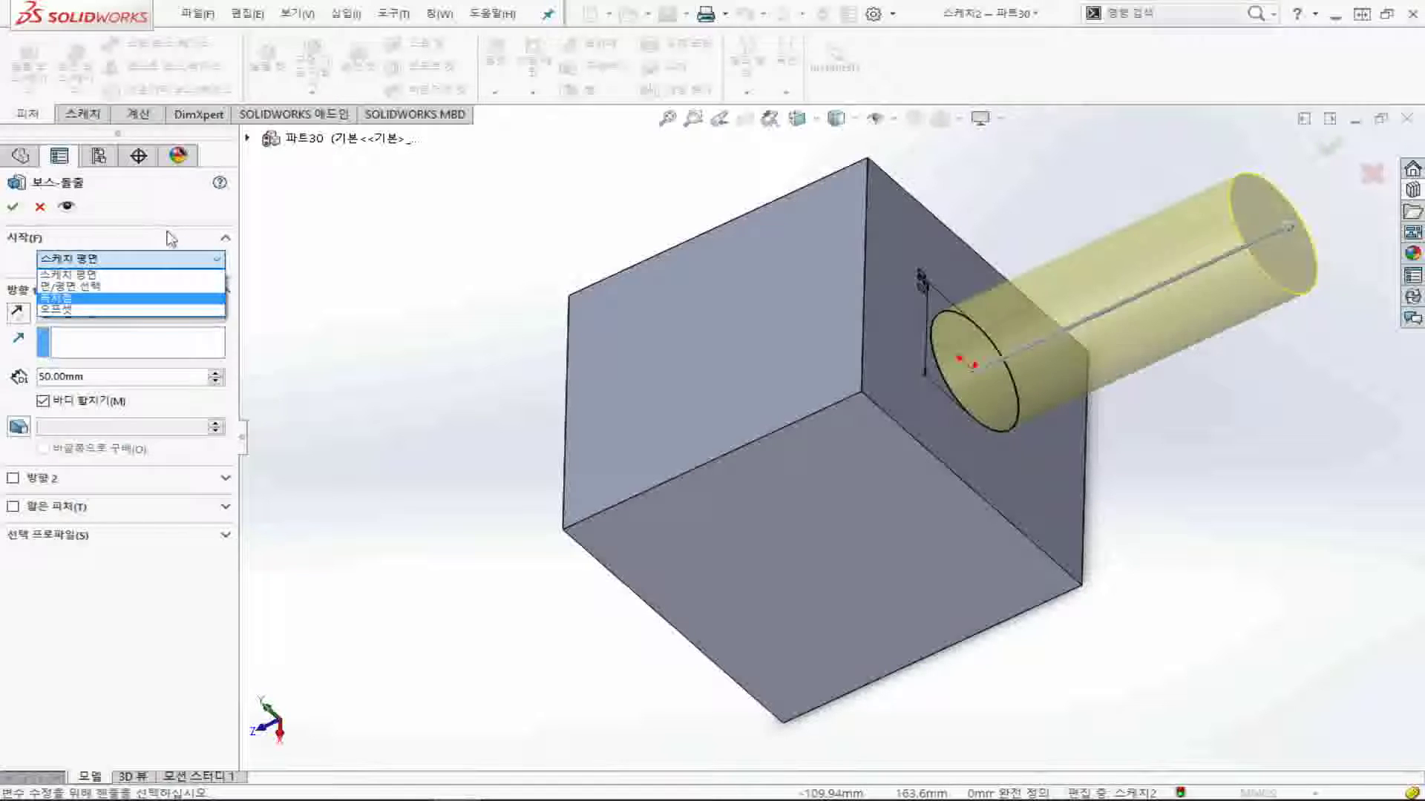
- Set From to Surface/Face/Plane on the cube's left face and reverse the cylinder outward
left_click(167, 288)
middle_click_drag(567, 493, 644, 488)
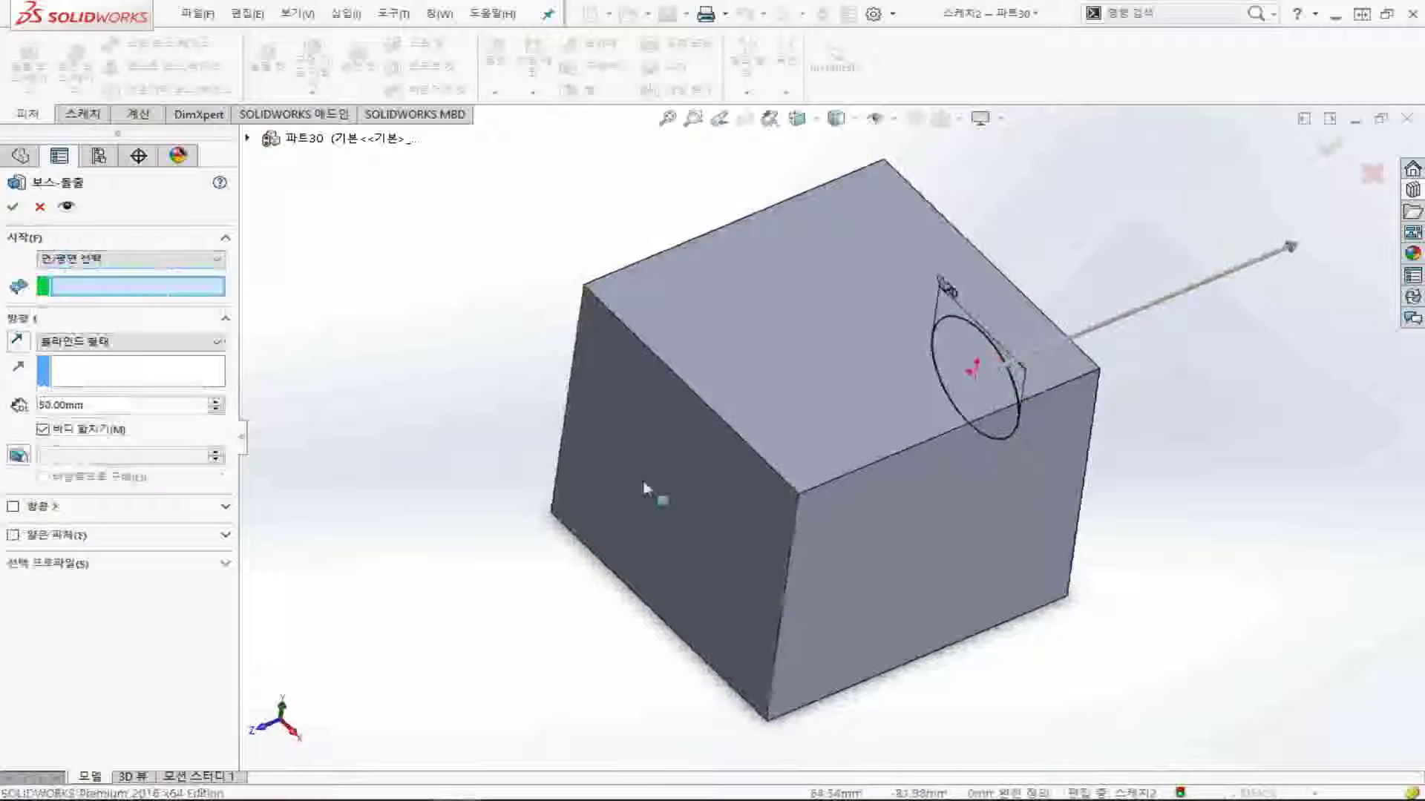
left_click(646, 481)
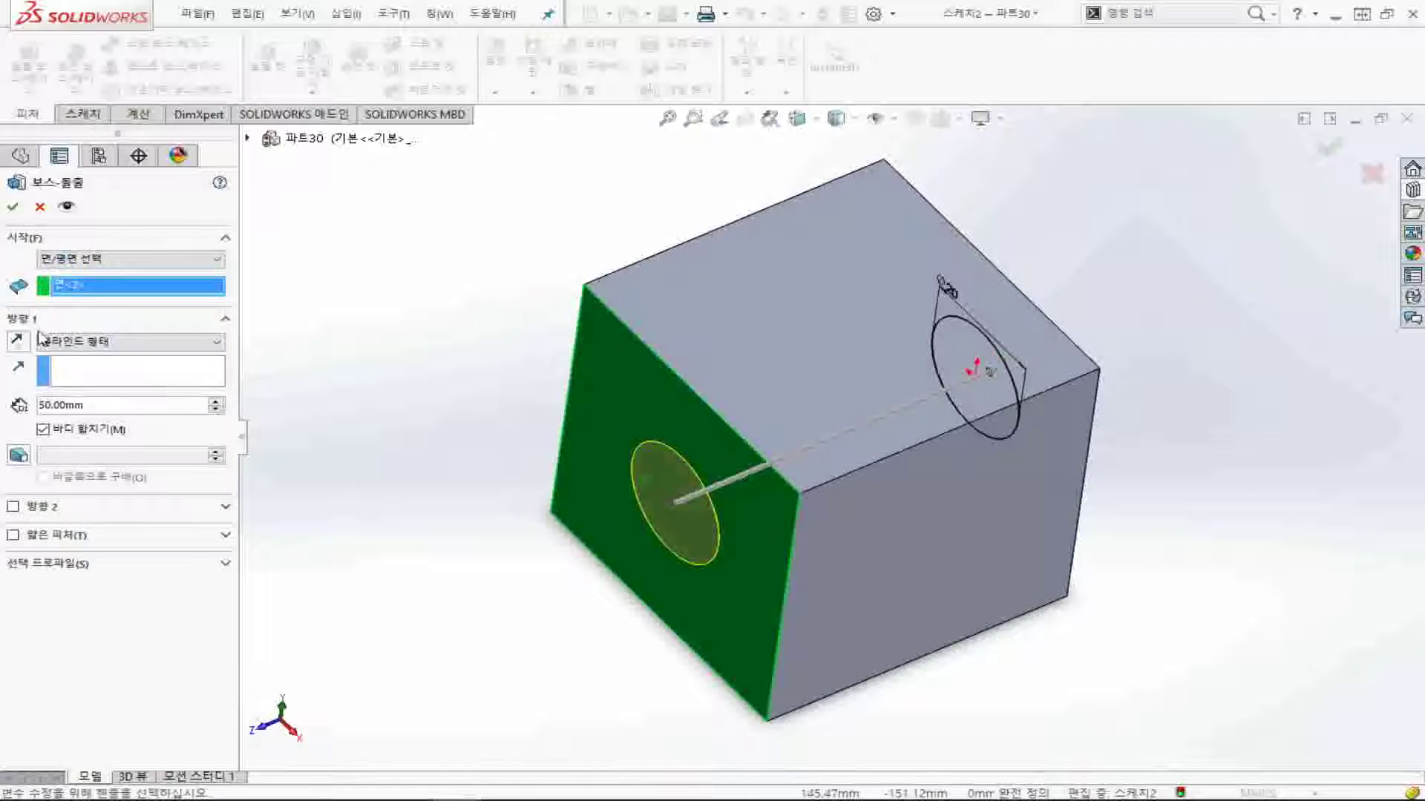
left_click(18, 344)
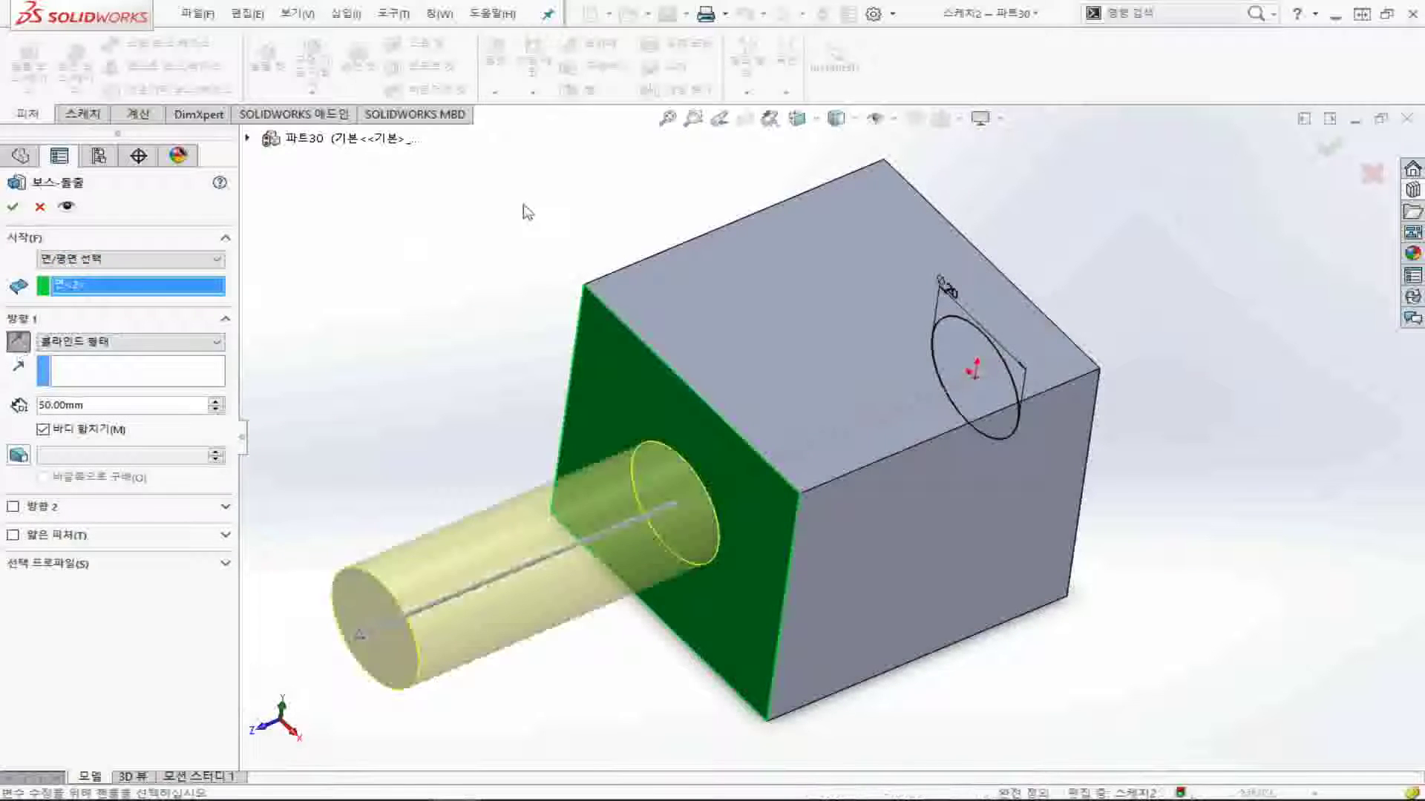
key("f")
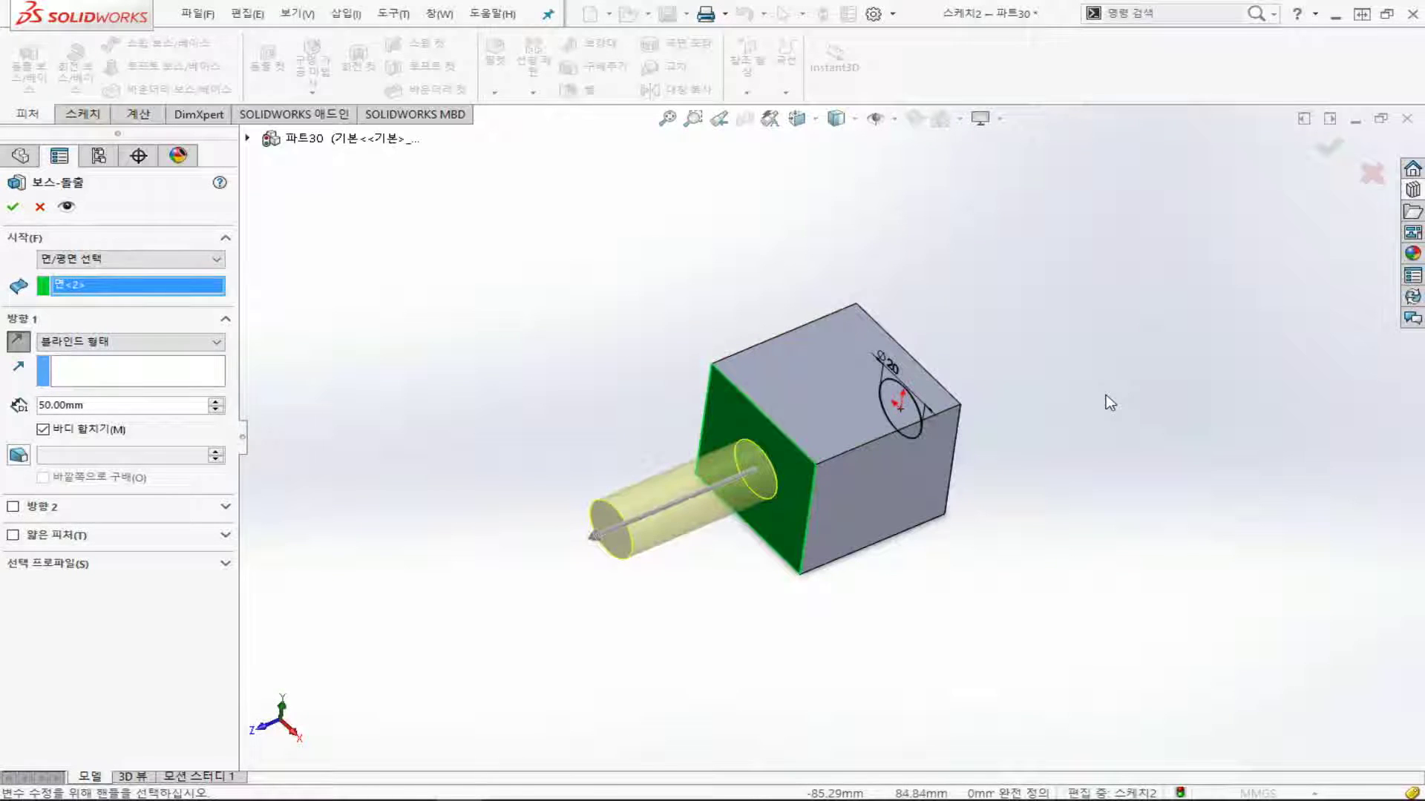
key("ctrl+7")
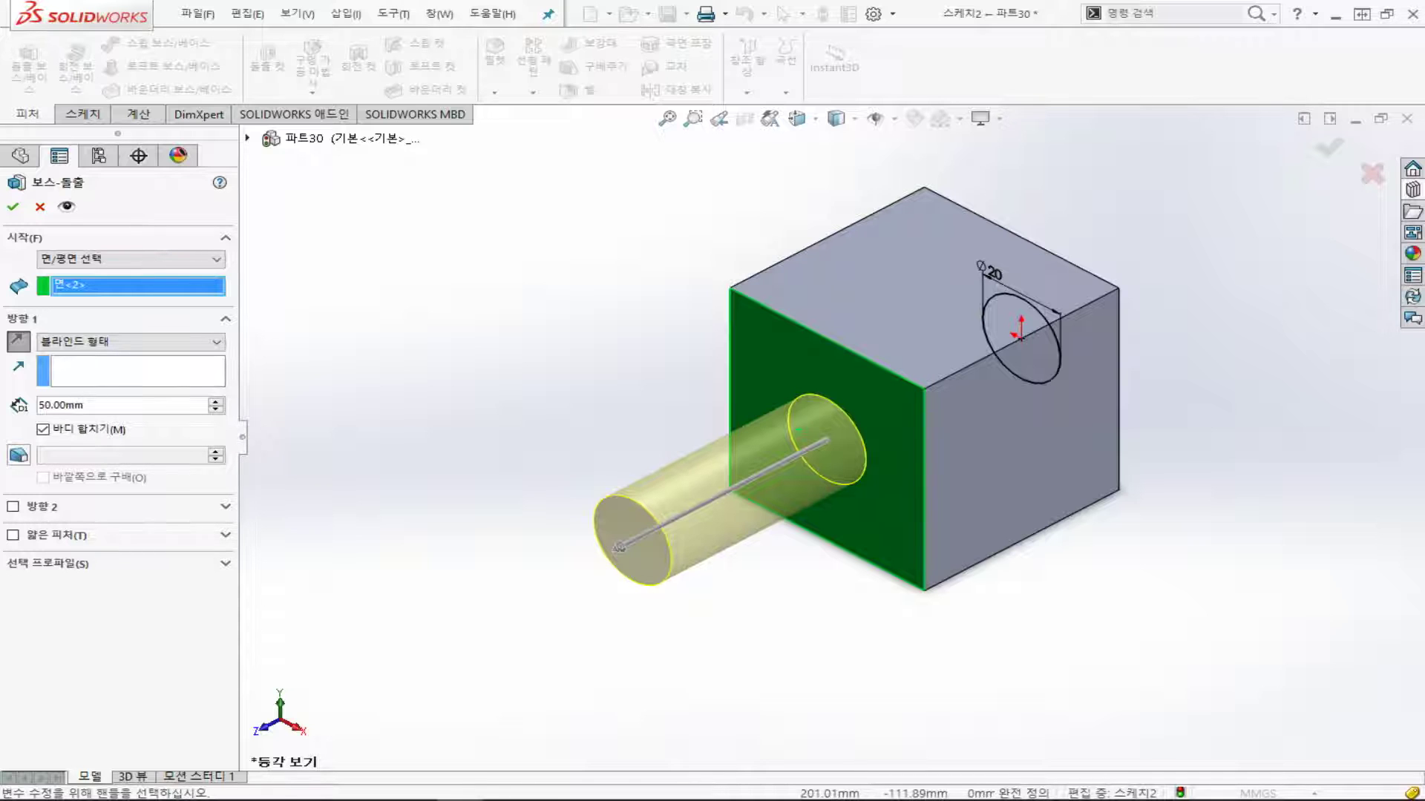
- Switch From to Vertex and pick the cube's bottom-right corner, Vertex<4>
left_click(191, 261)
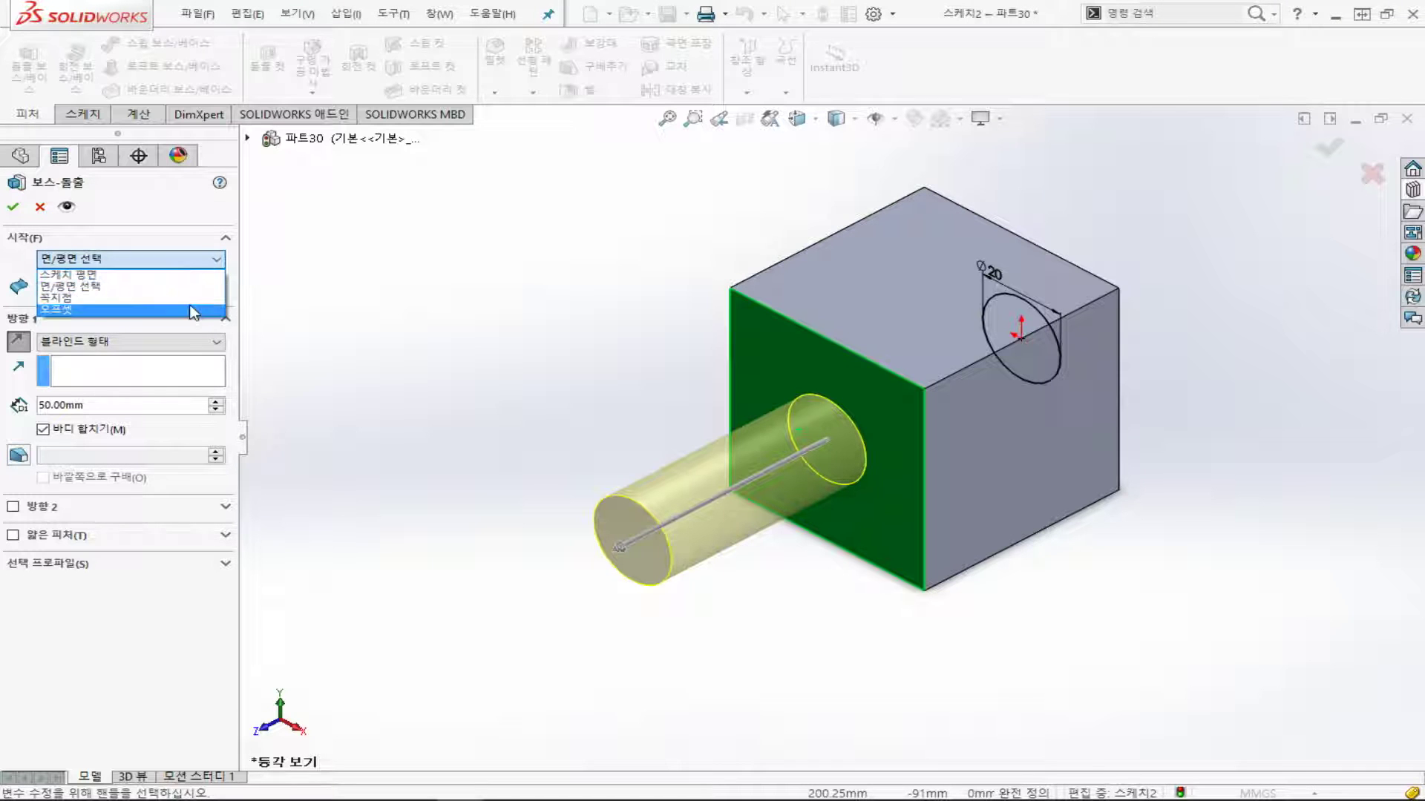
left_click(188, 300)
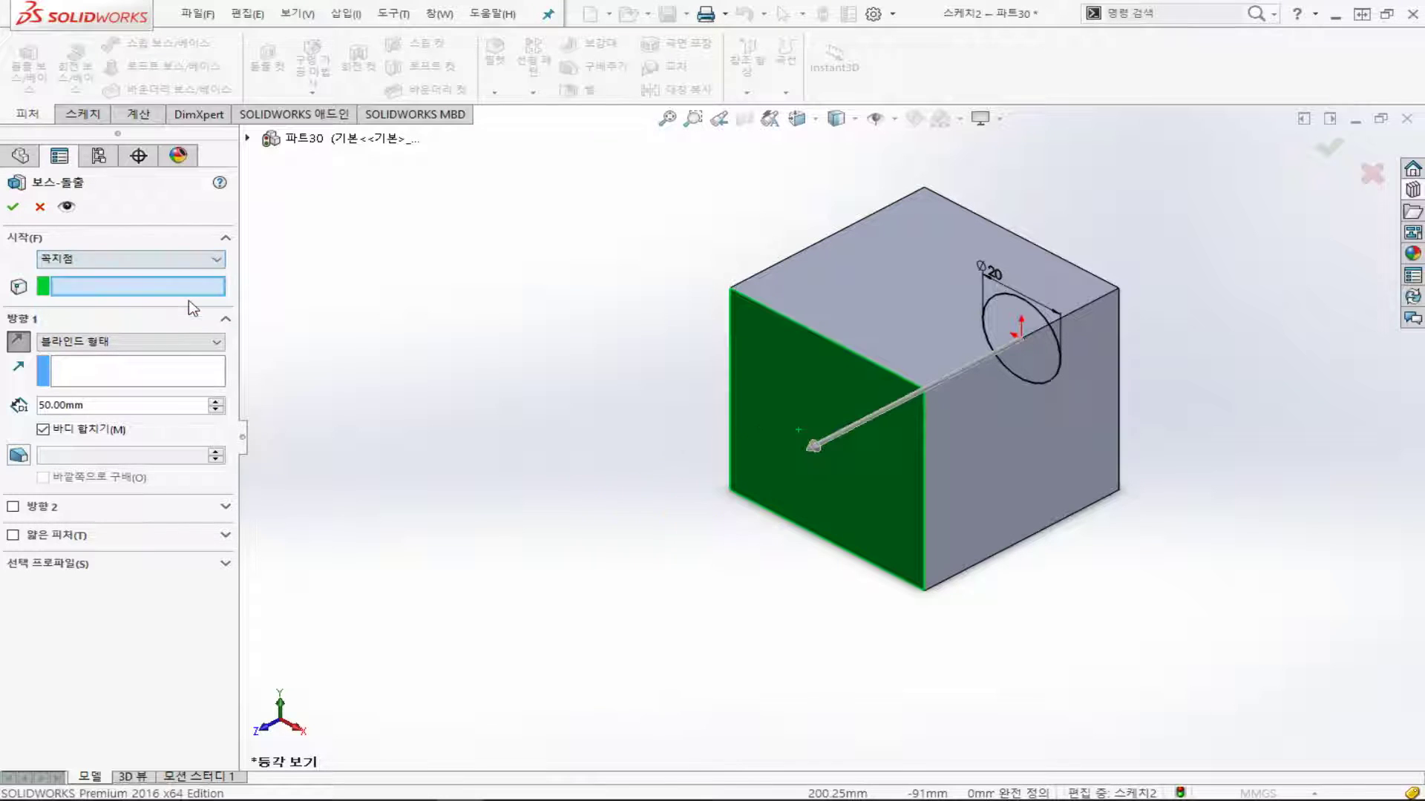
left_click(730, 288)
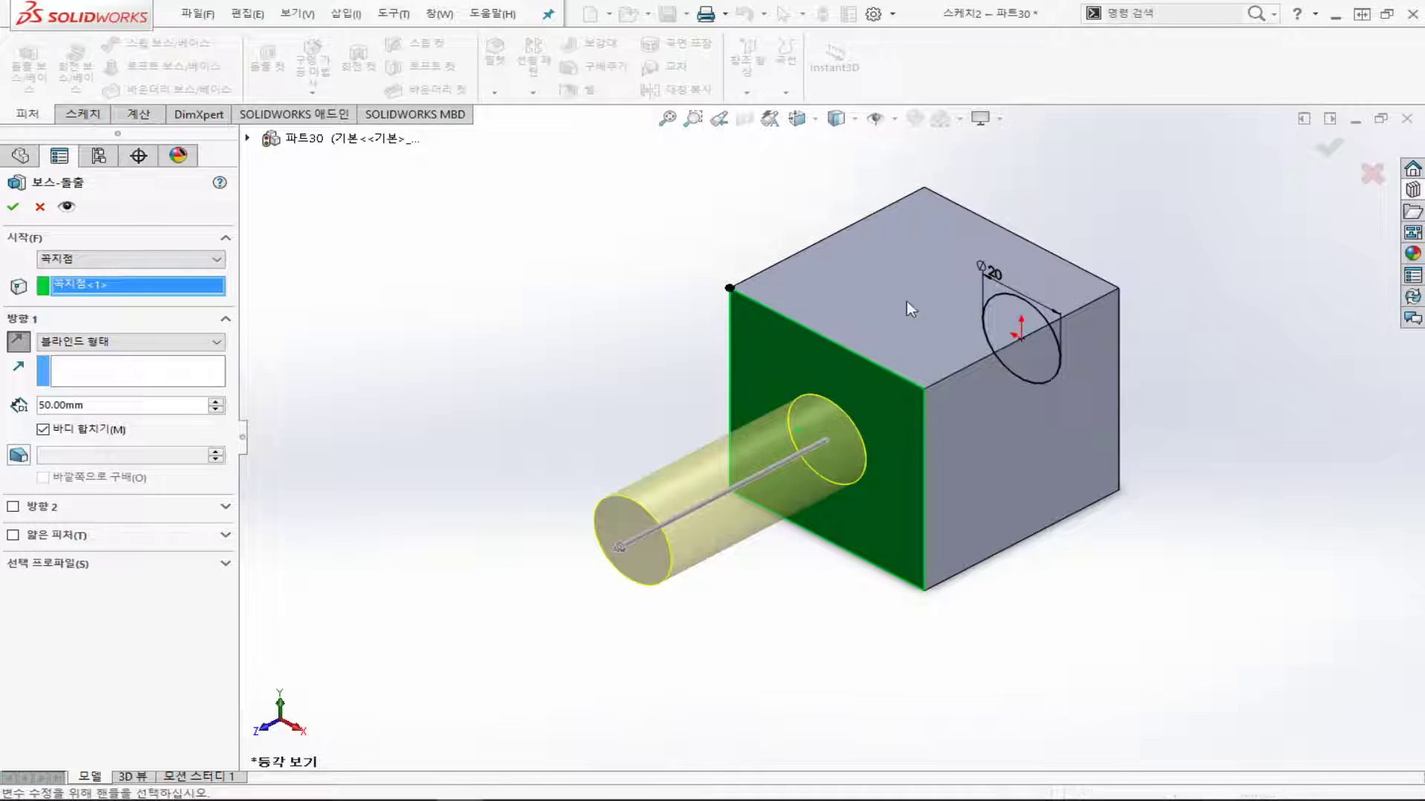
left_click(925, 593)
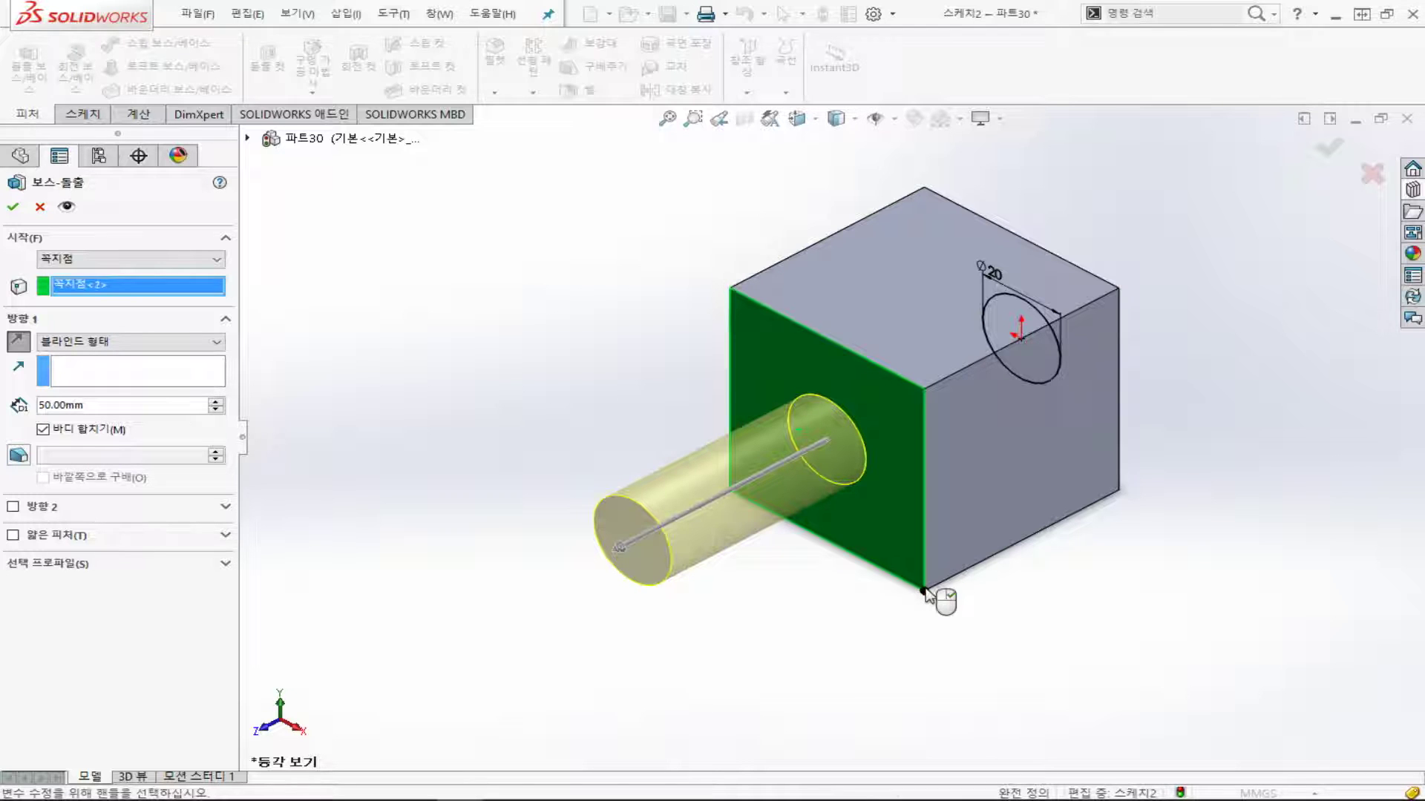
left_click(1119, 289)
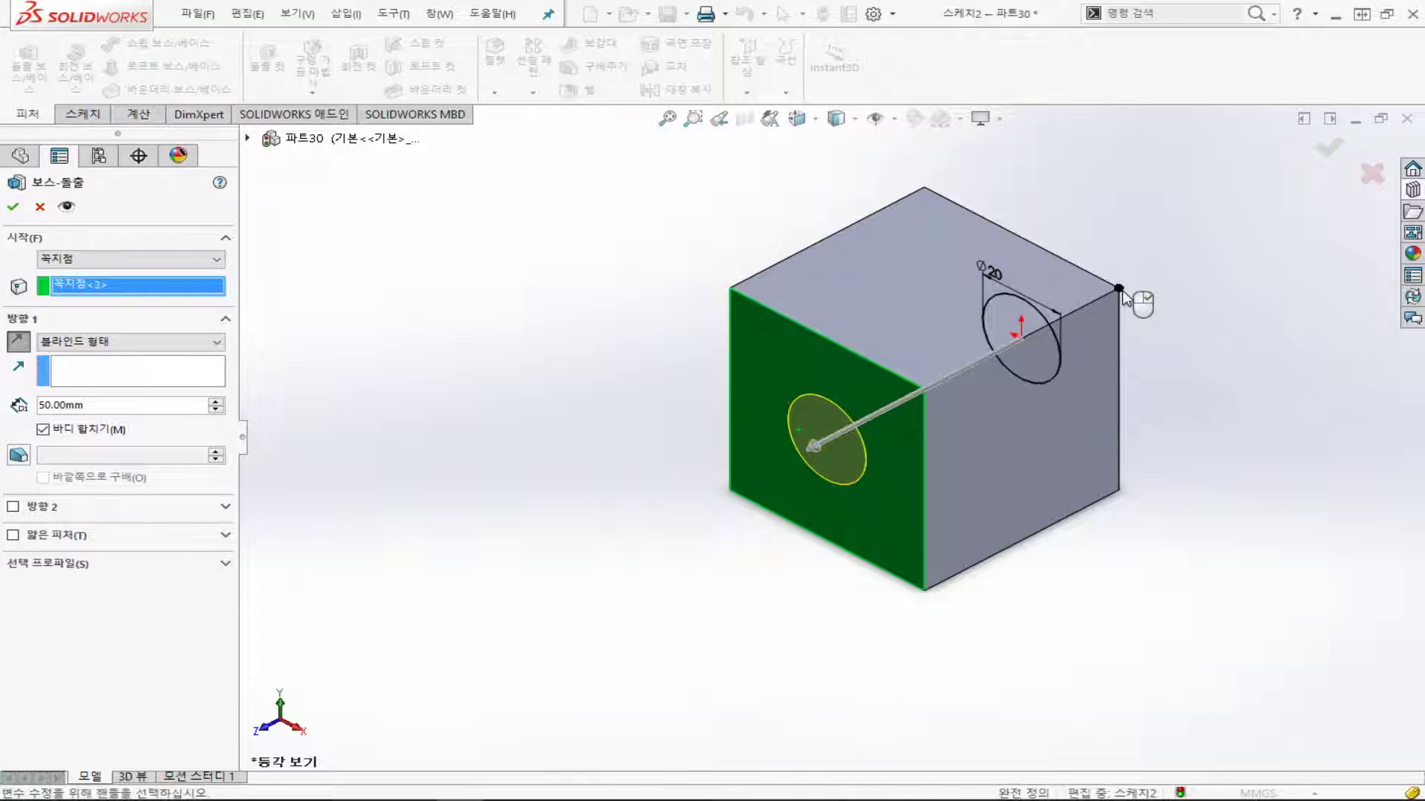
left_click(1119, 491)
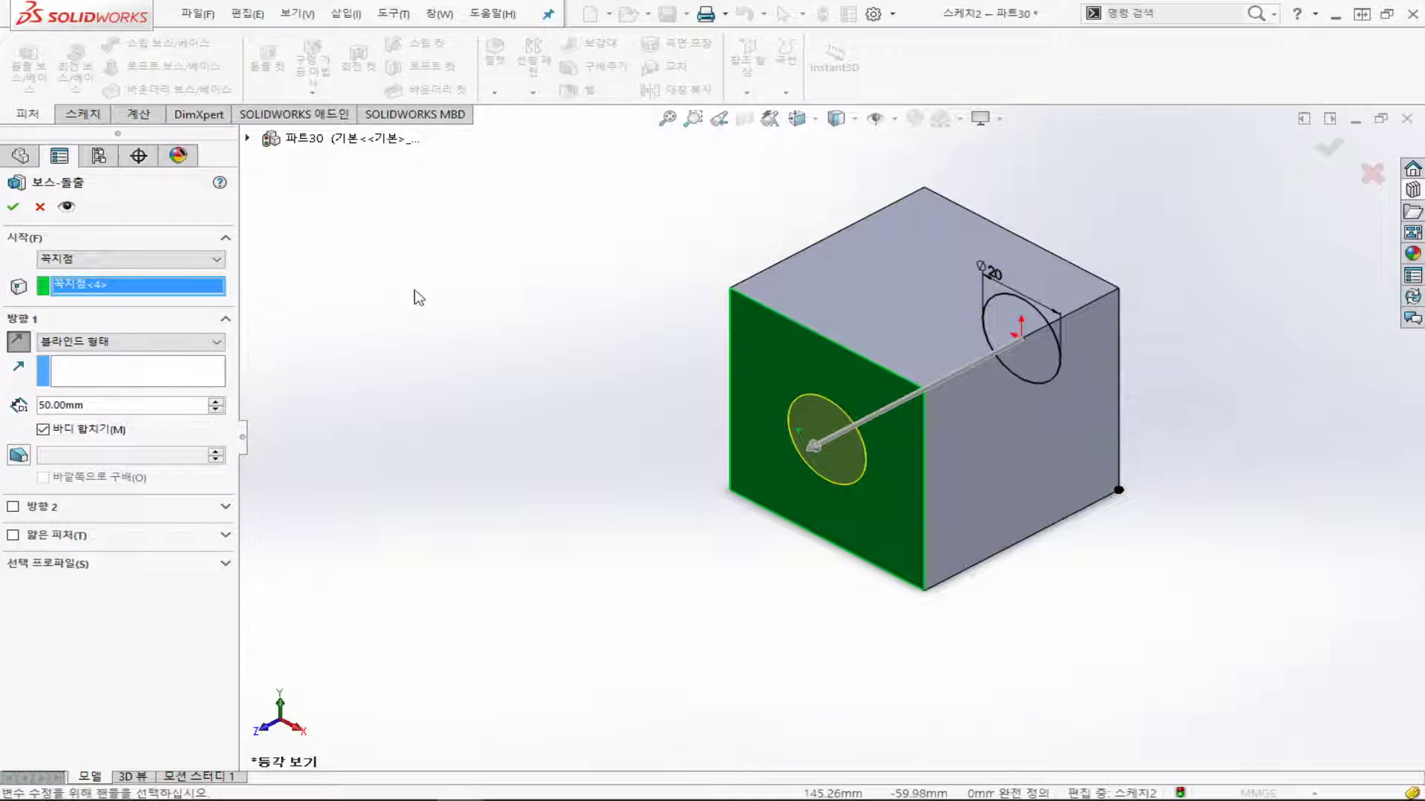
- Extrude the Ø20 circle 50 mm from a 50 mm start offset, reversed away from the cube
left_click(127, 259)
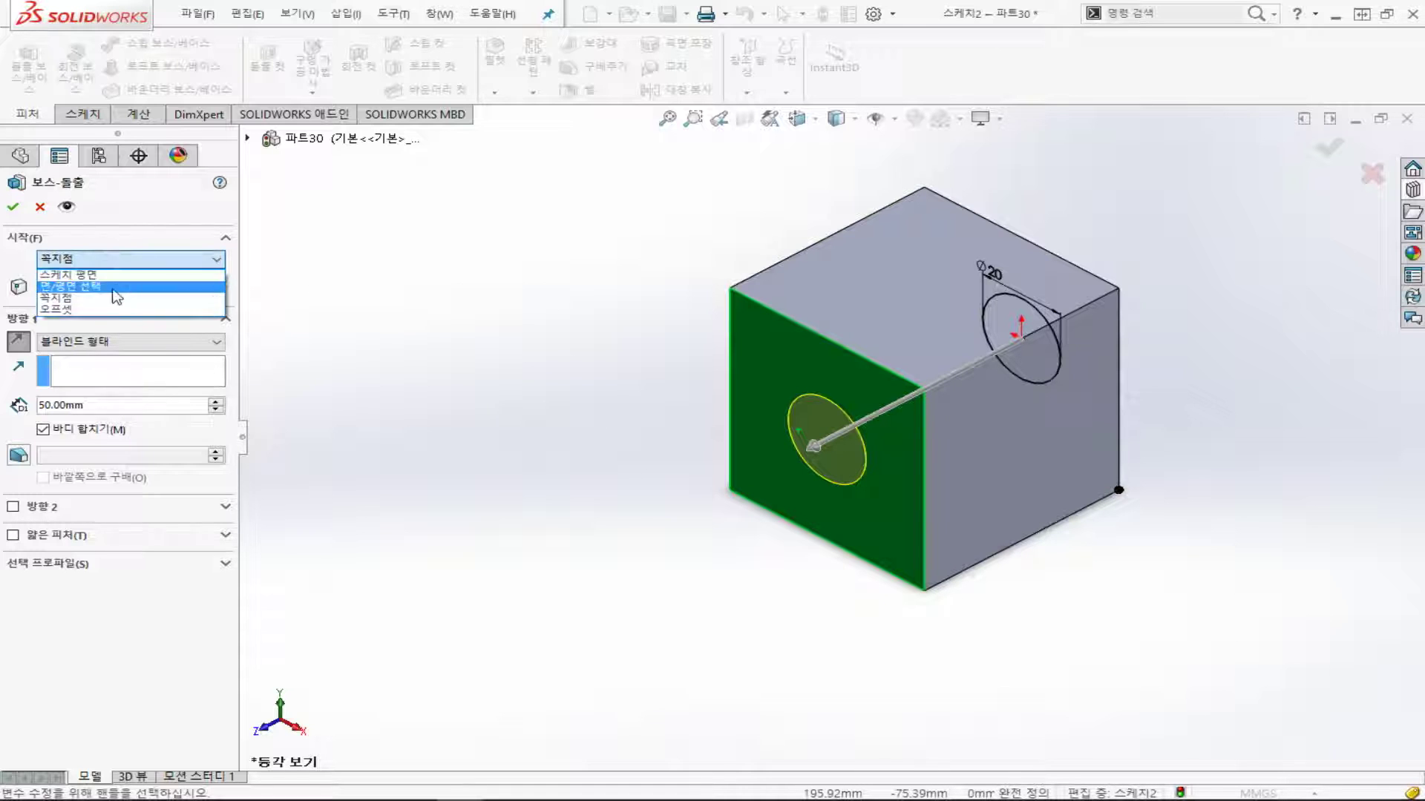
left_click(67, 309)
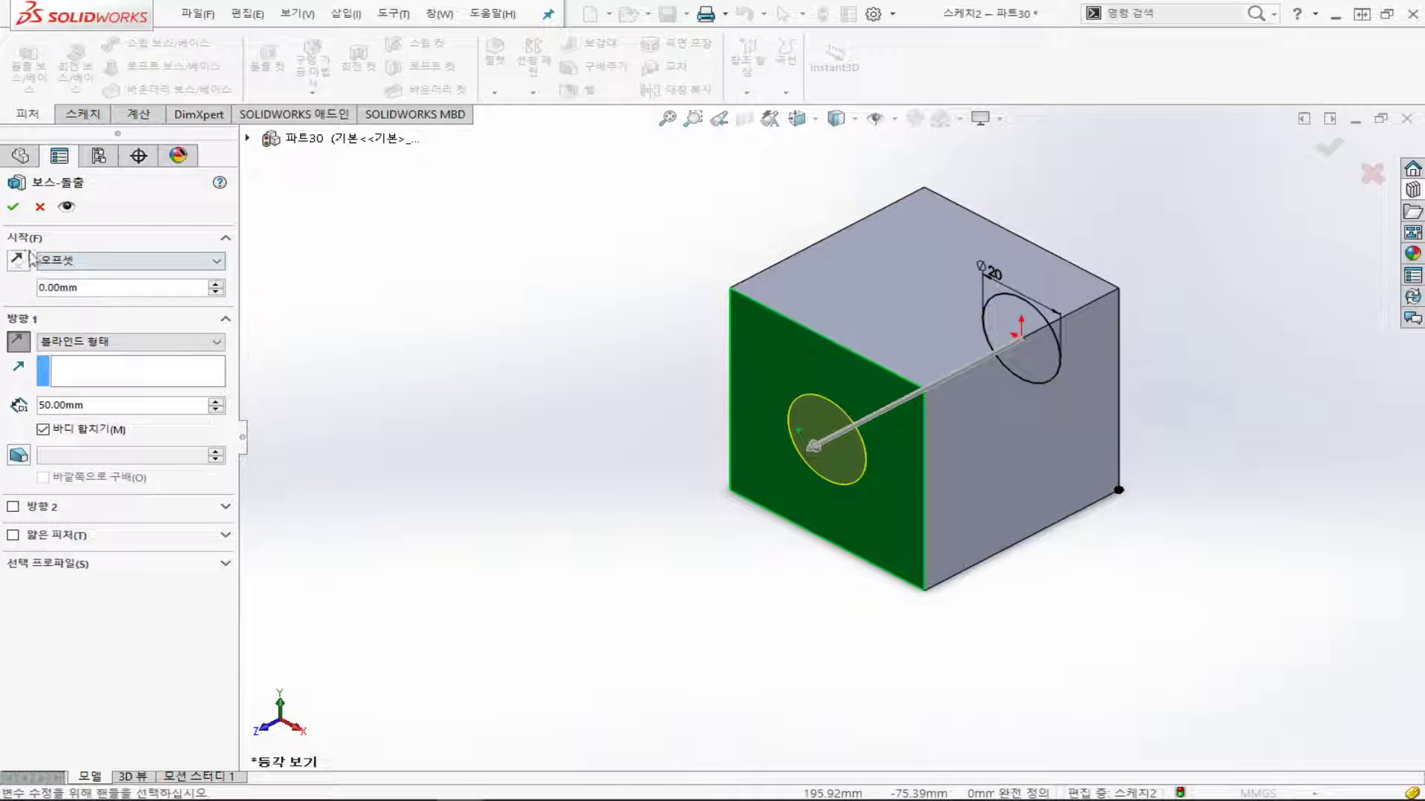
left_click(18, 343)
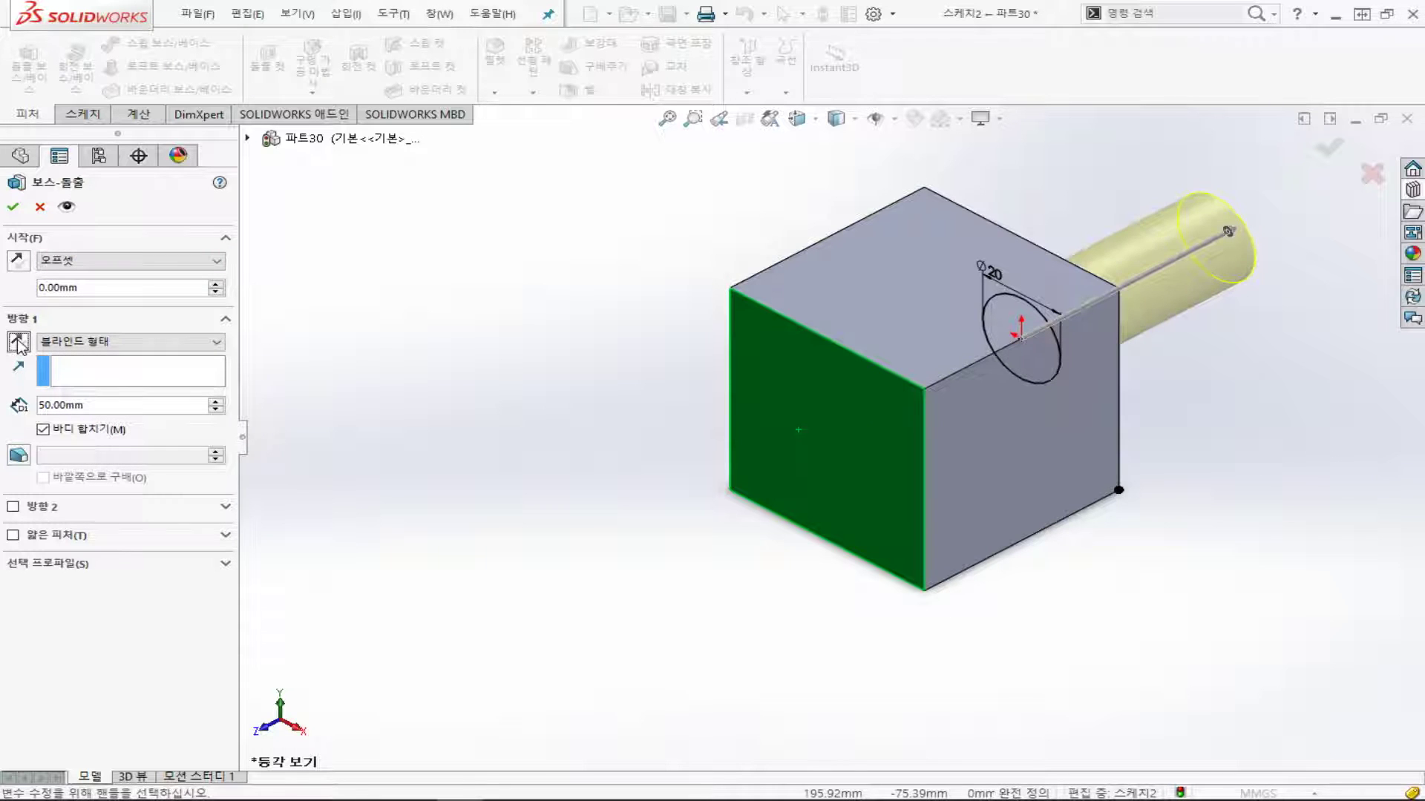
key("ctrl+4")
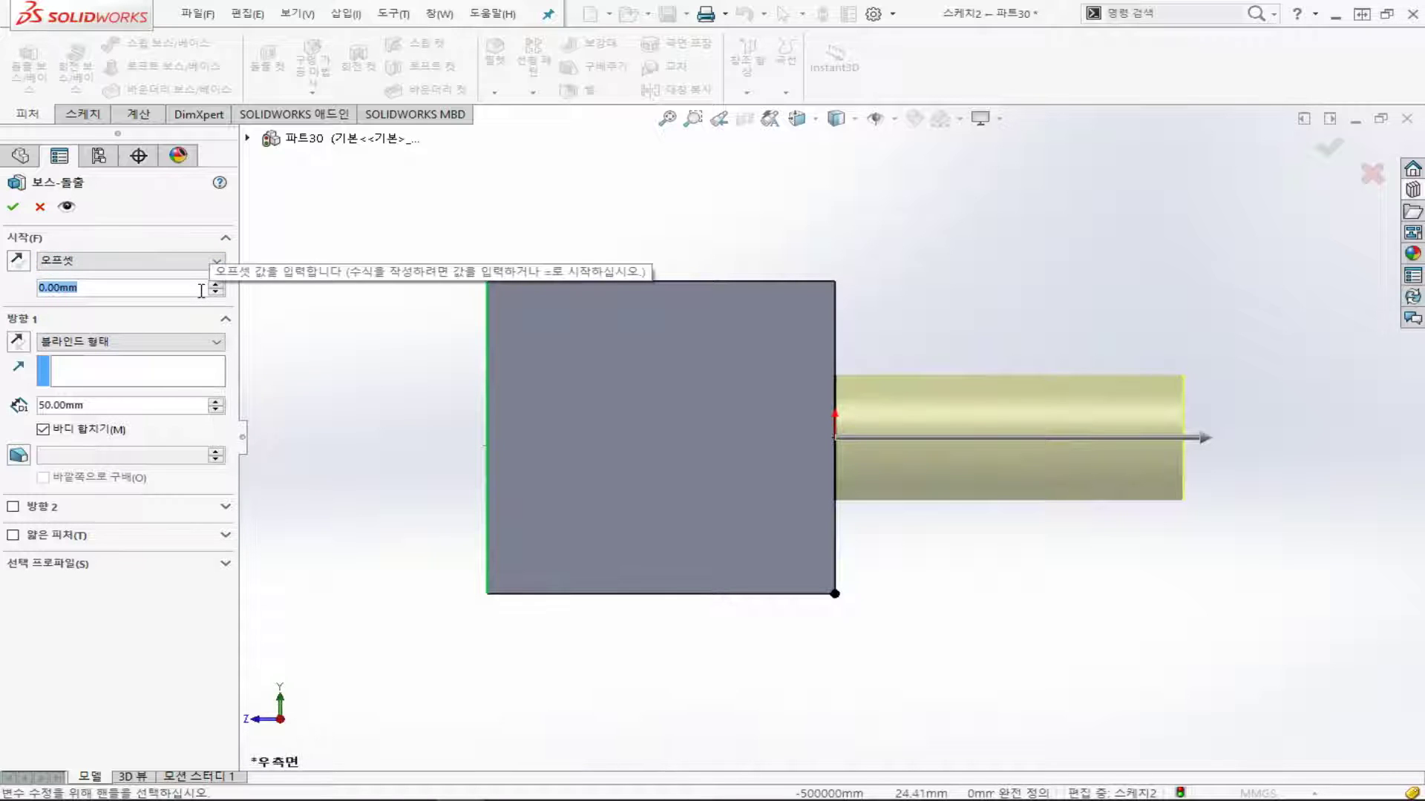
type("50")
key("Return")
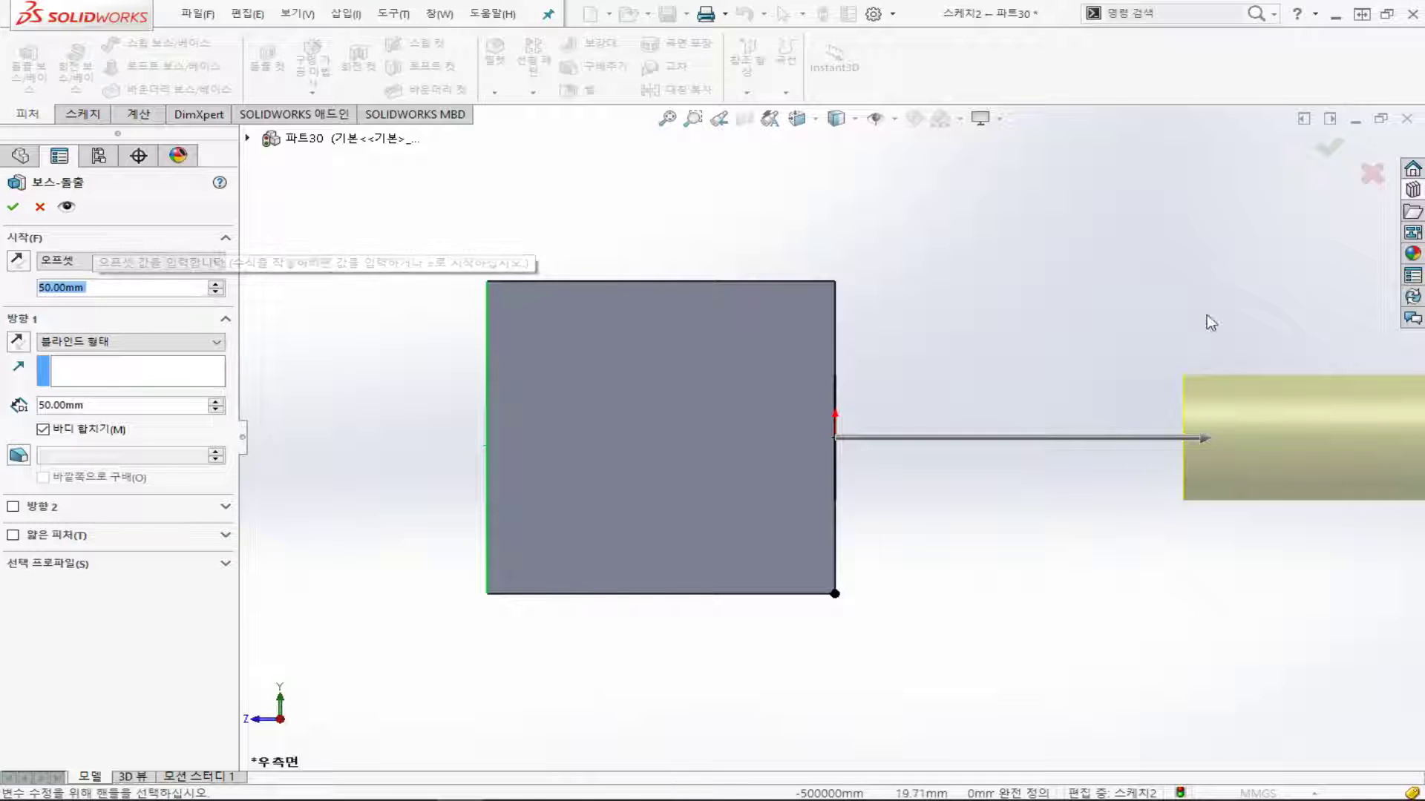
scroll(1185, 309, "up", 1)
scroll(1189, 311, "up", 1)
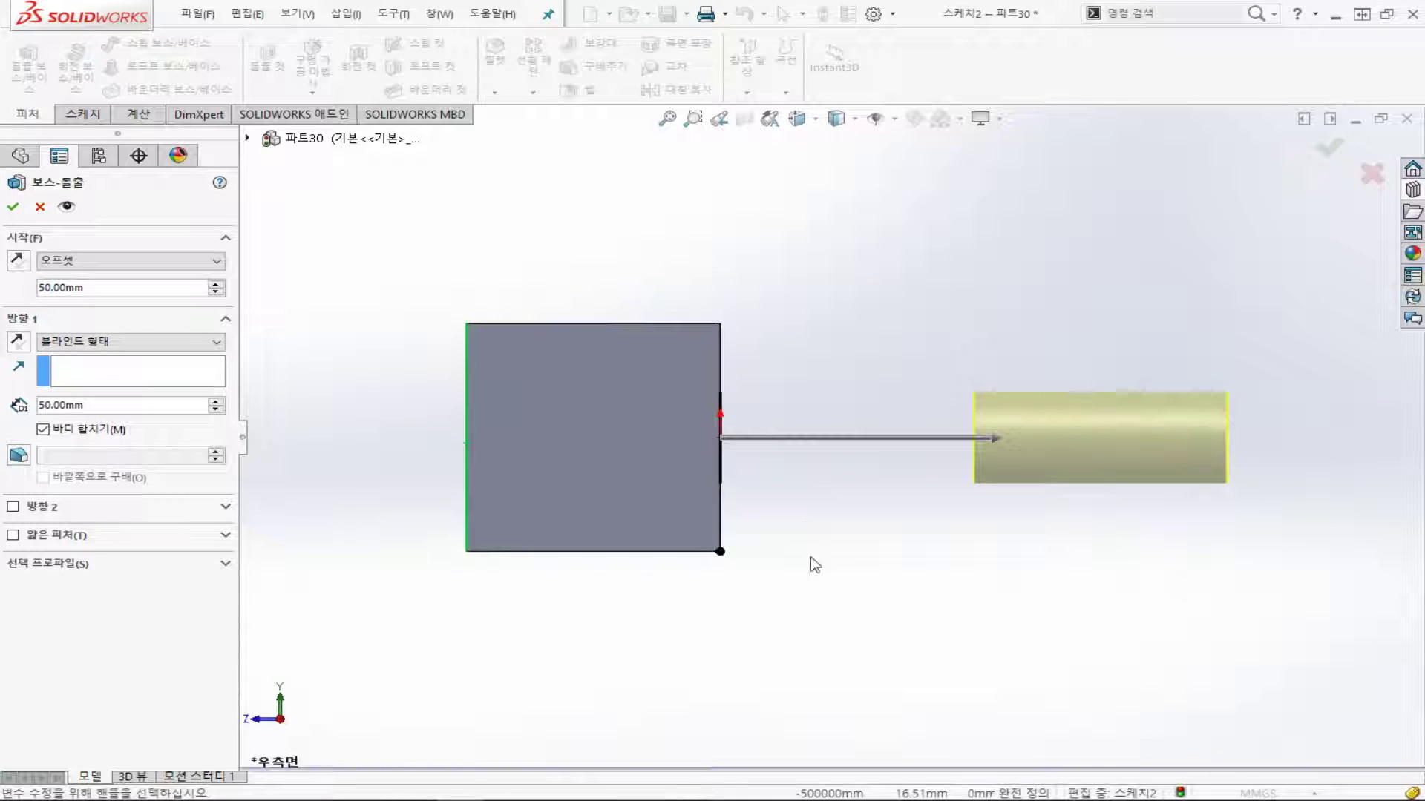
left_click(21, 211)
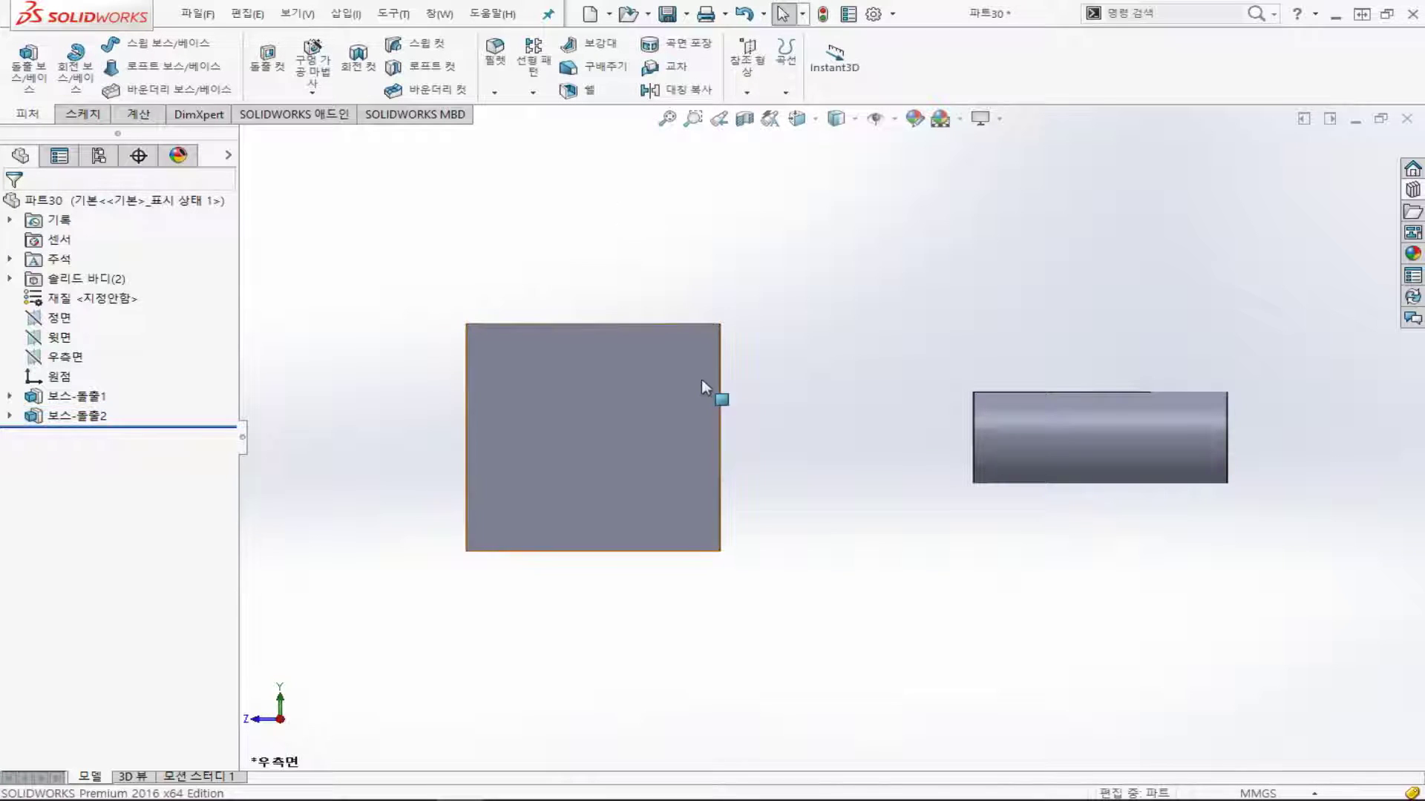
- Draw a centre rectangle on the cube face that faces the cylinder
middle_click_drag(795, 451, 779, 470)
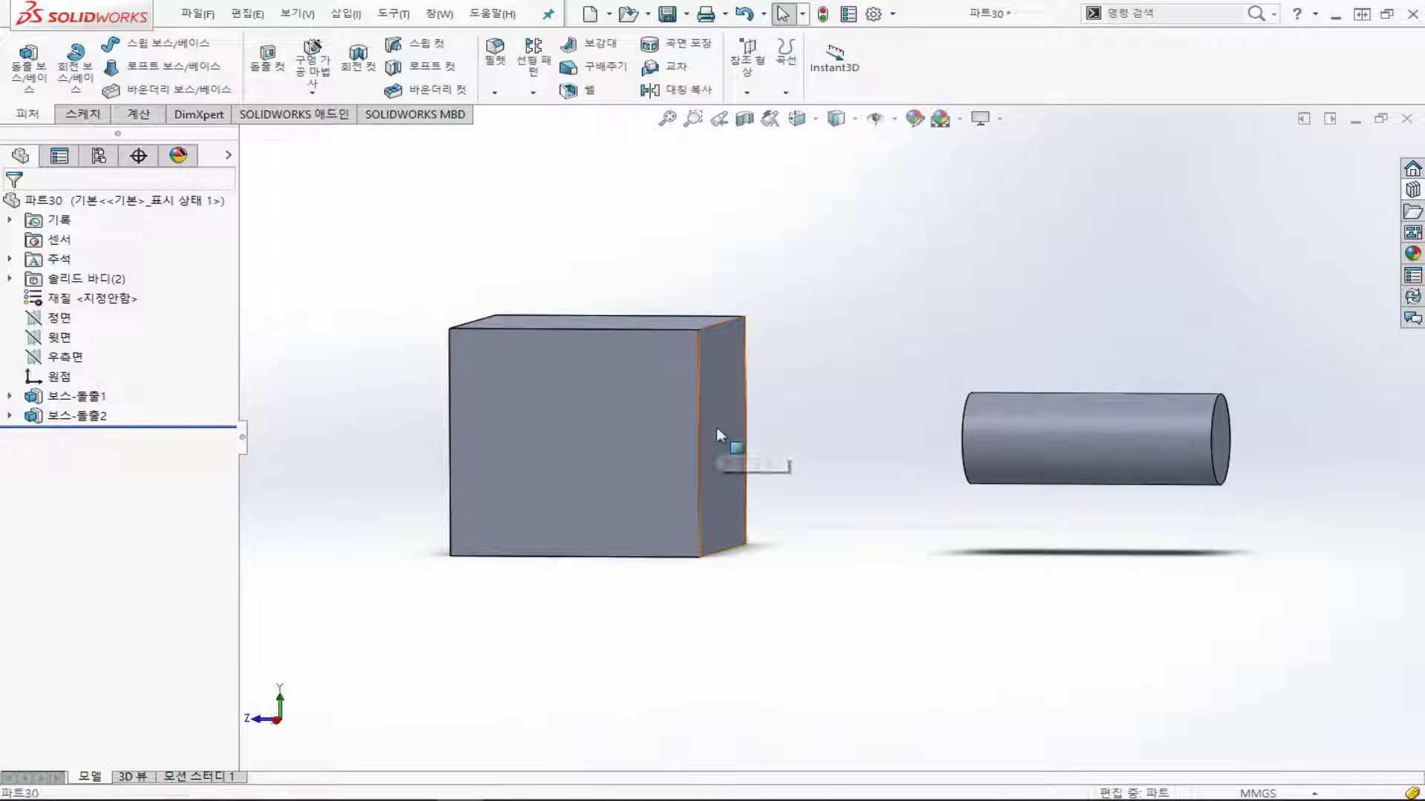
key("ctrl+4")
middle_click_drag(788, 540, 741, 534)
left_click(742, 534)
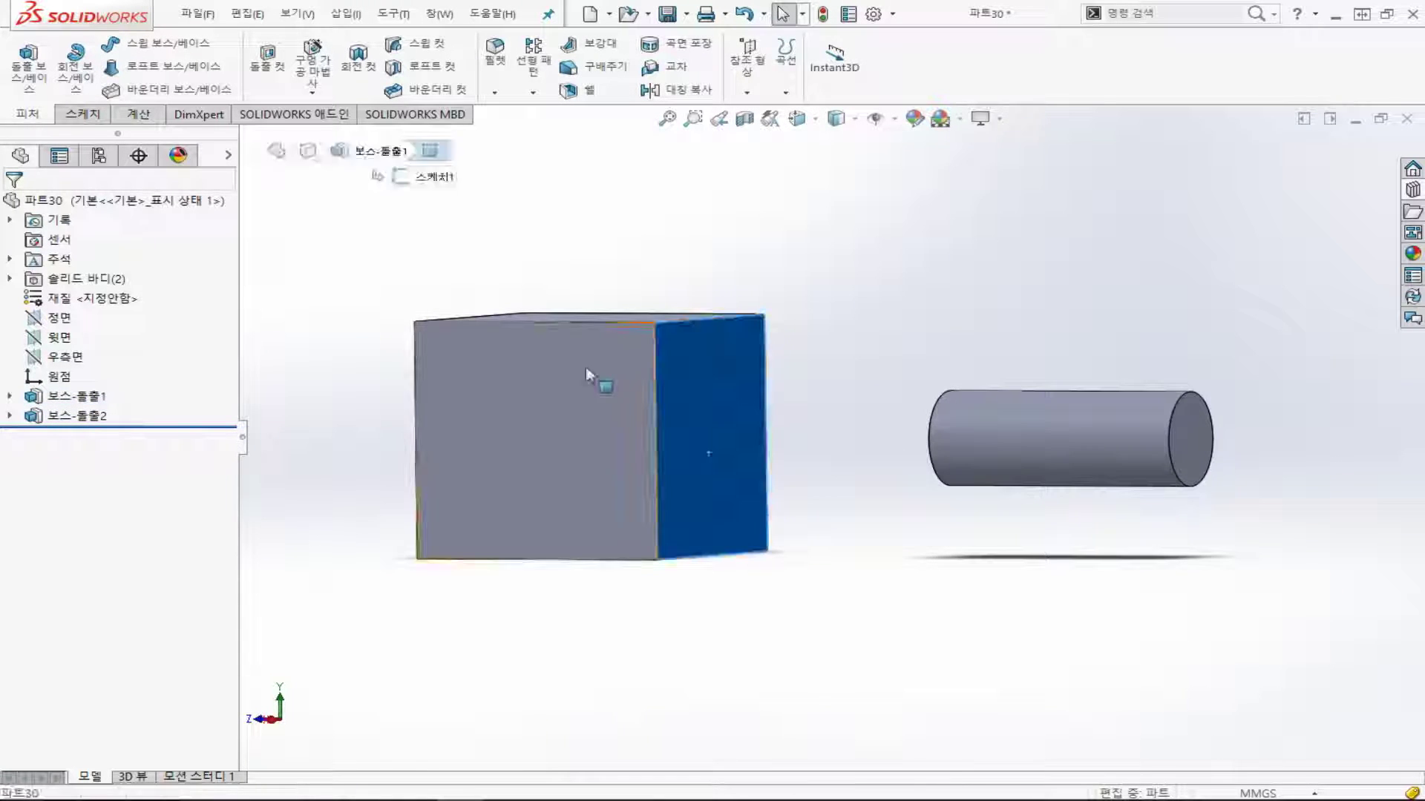
left_click(97, 115)
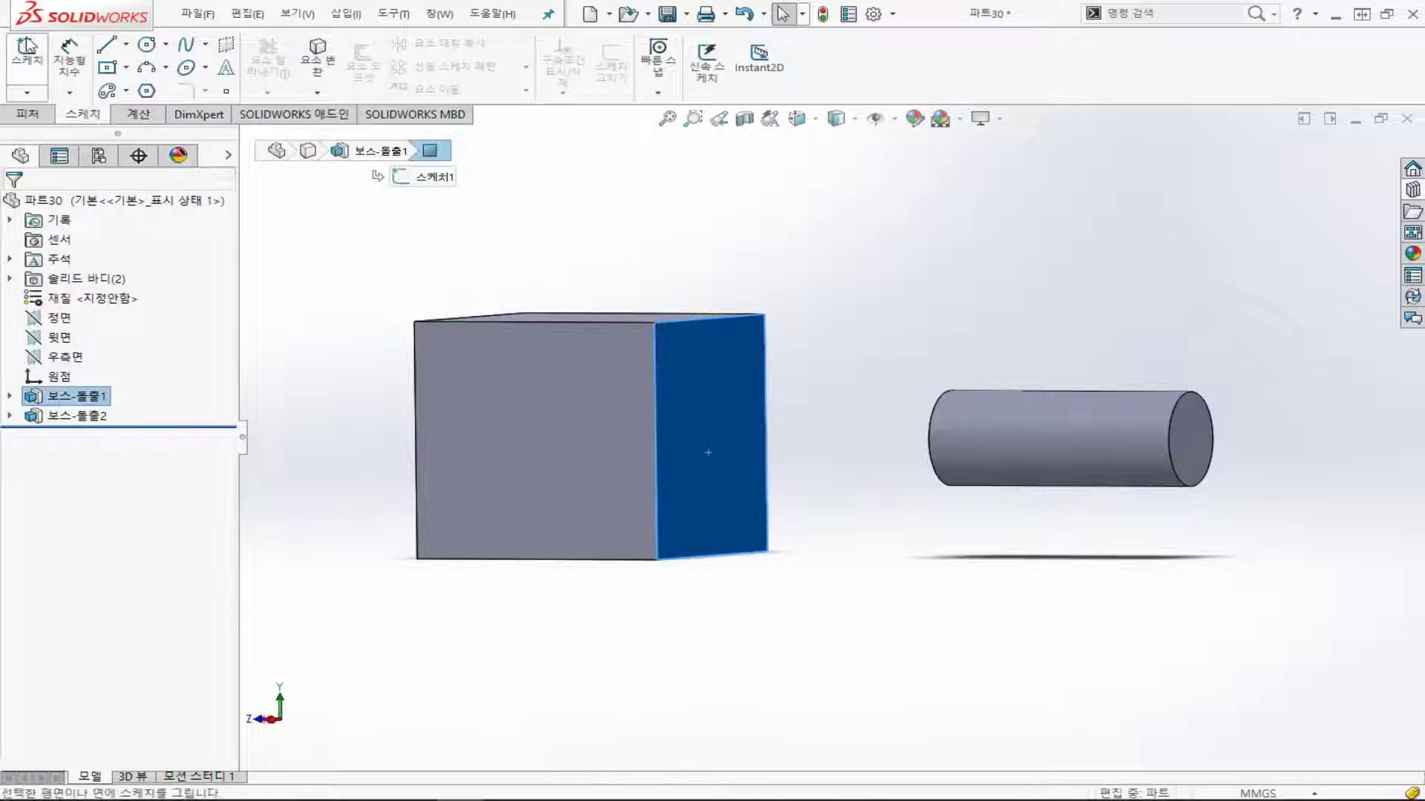
left_click(117, 75)
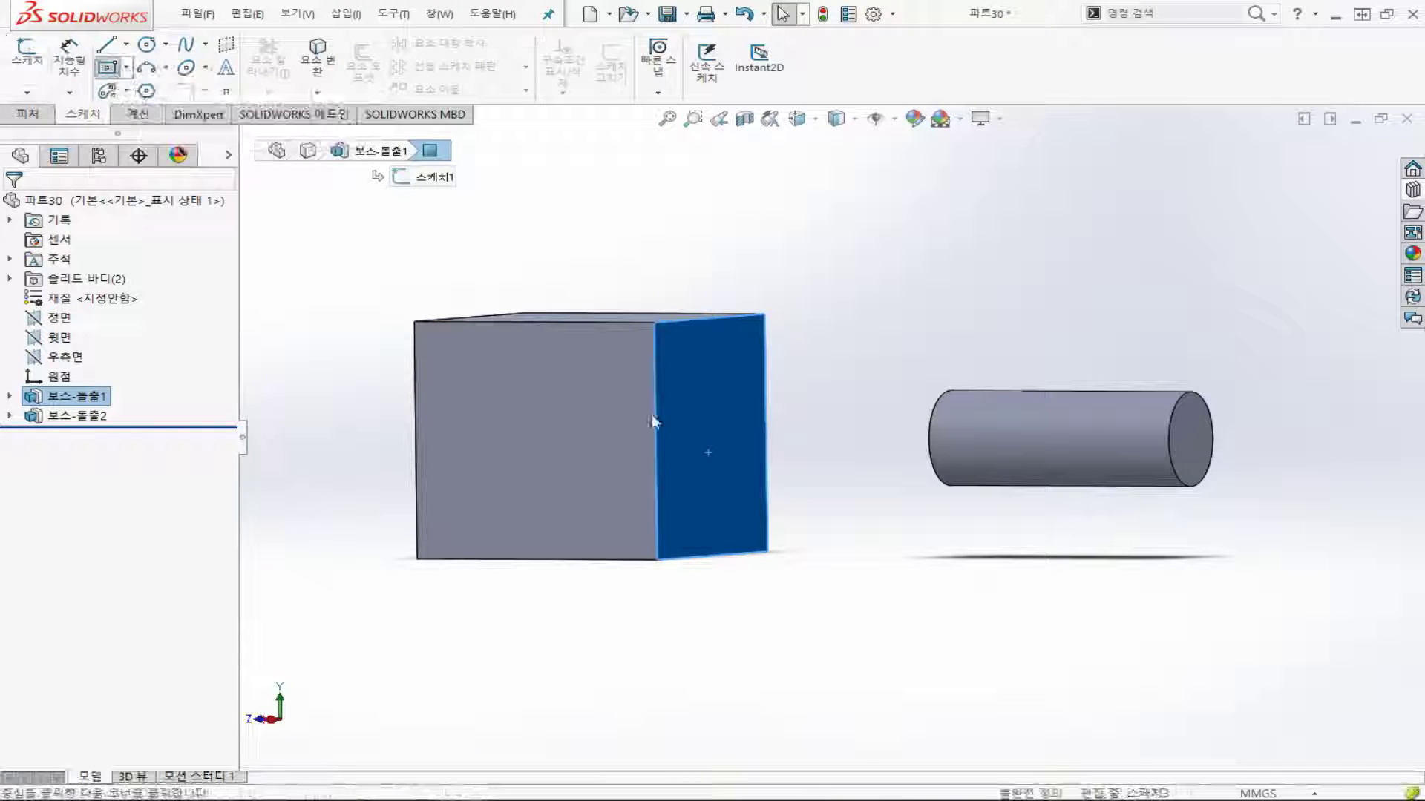
left_click(717, 436)
left_click(733, 406)
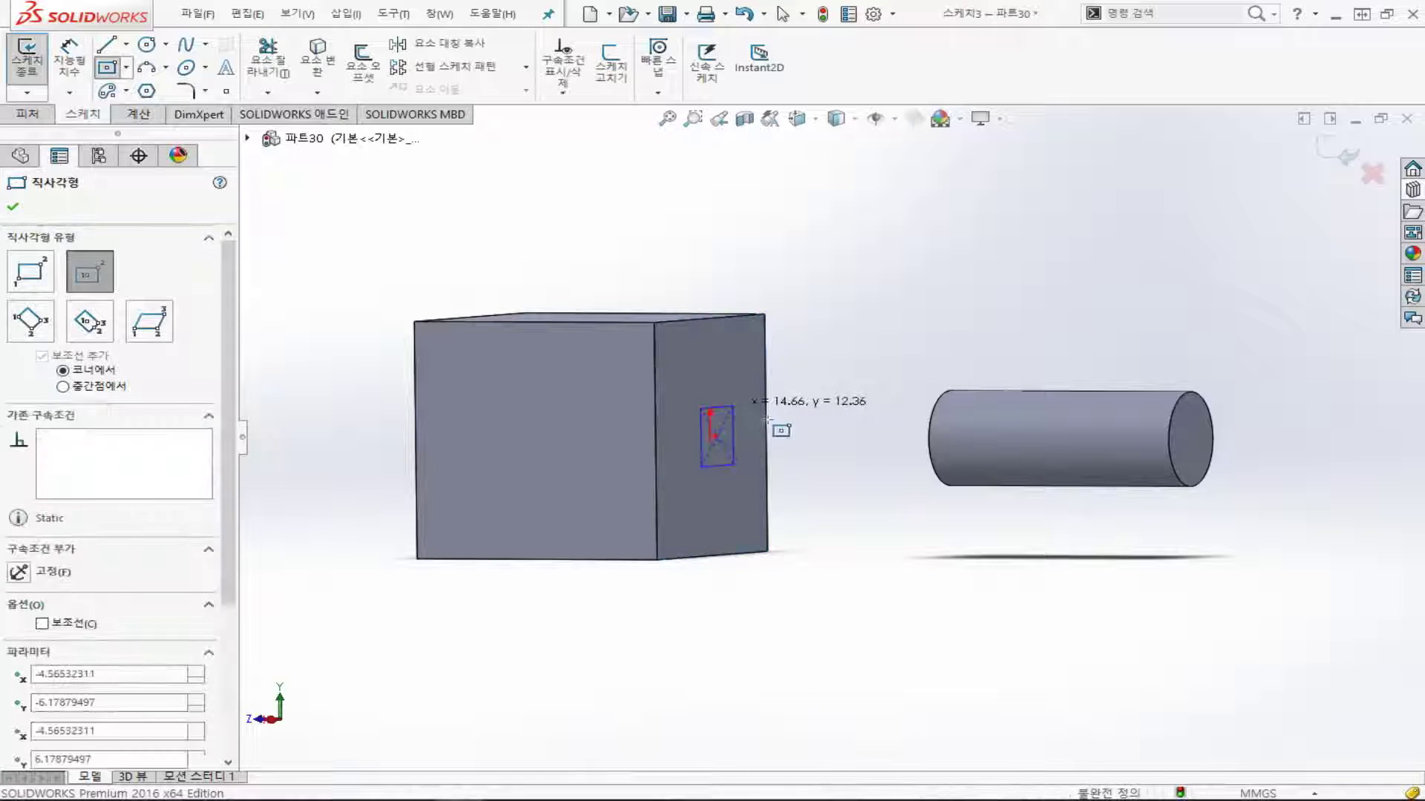
left_click(69, 59)
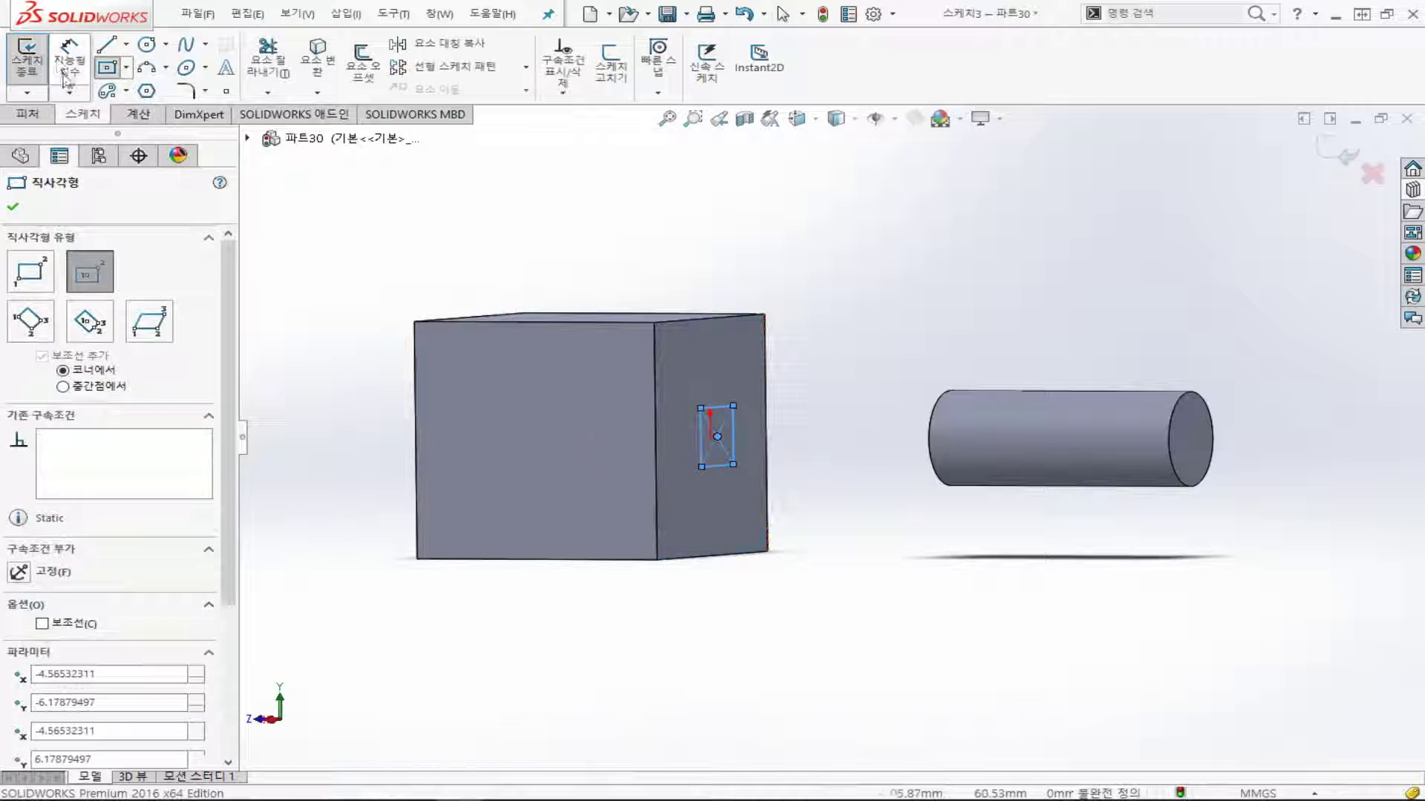
- Dimension the rectangle's width and height to 15 mm each
left_click(727, 409)
left_click(712, 387)
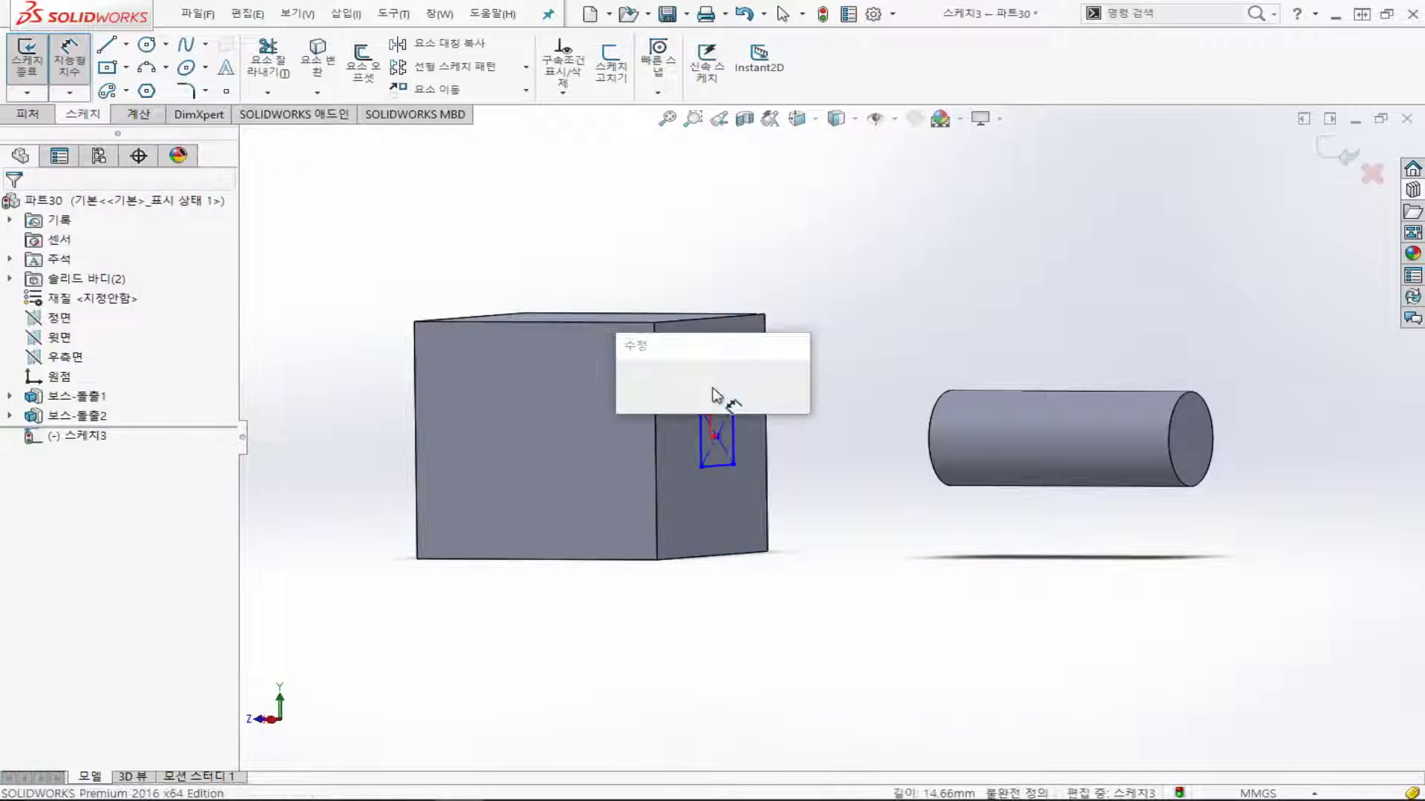
type("15")
key("Return")
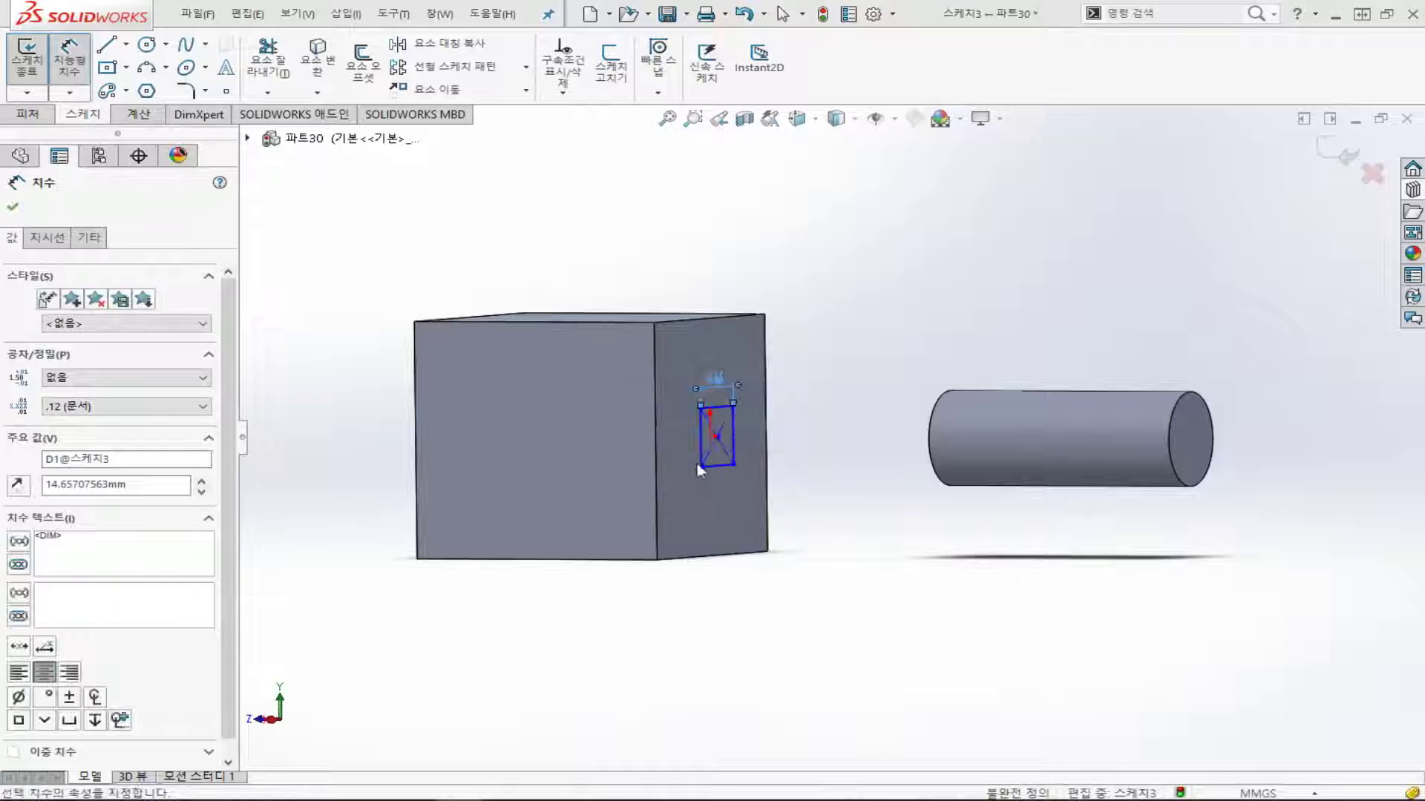
left_click(701, 452)
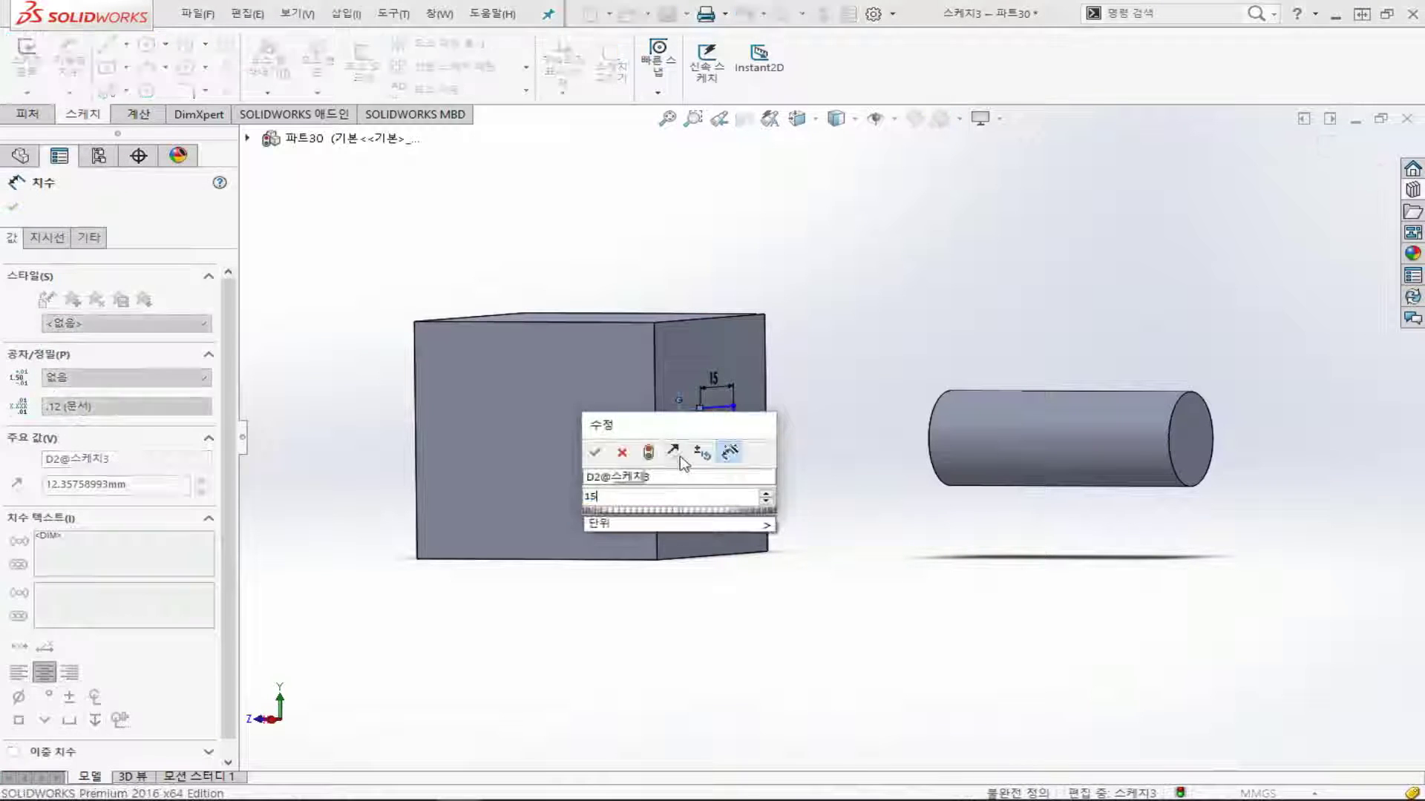
type("15")
key("Return")
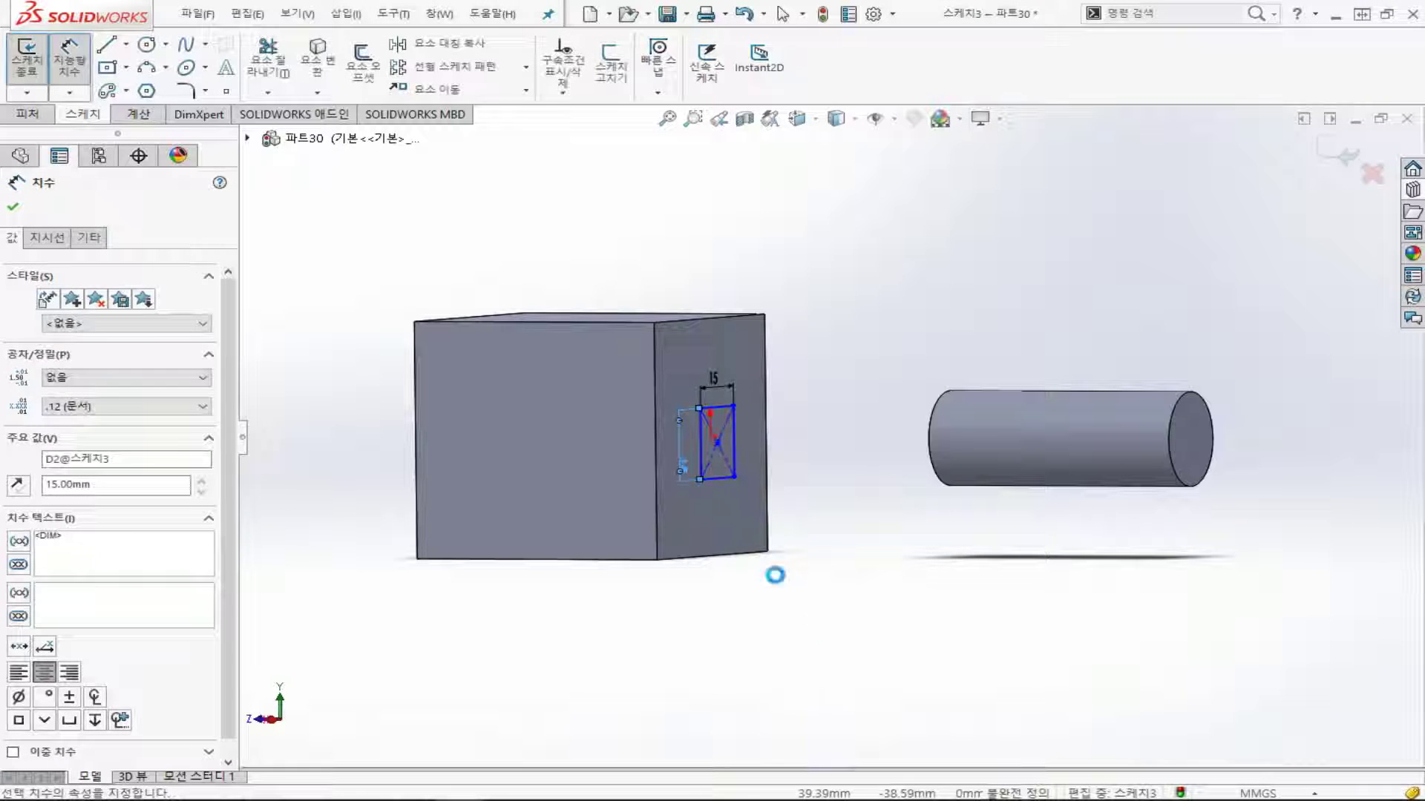
key("Escape")
- Relate the rectangle's centre point to the Origin to fully define the sketch
left_click(717, 443)
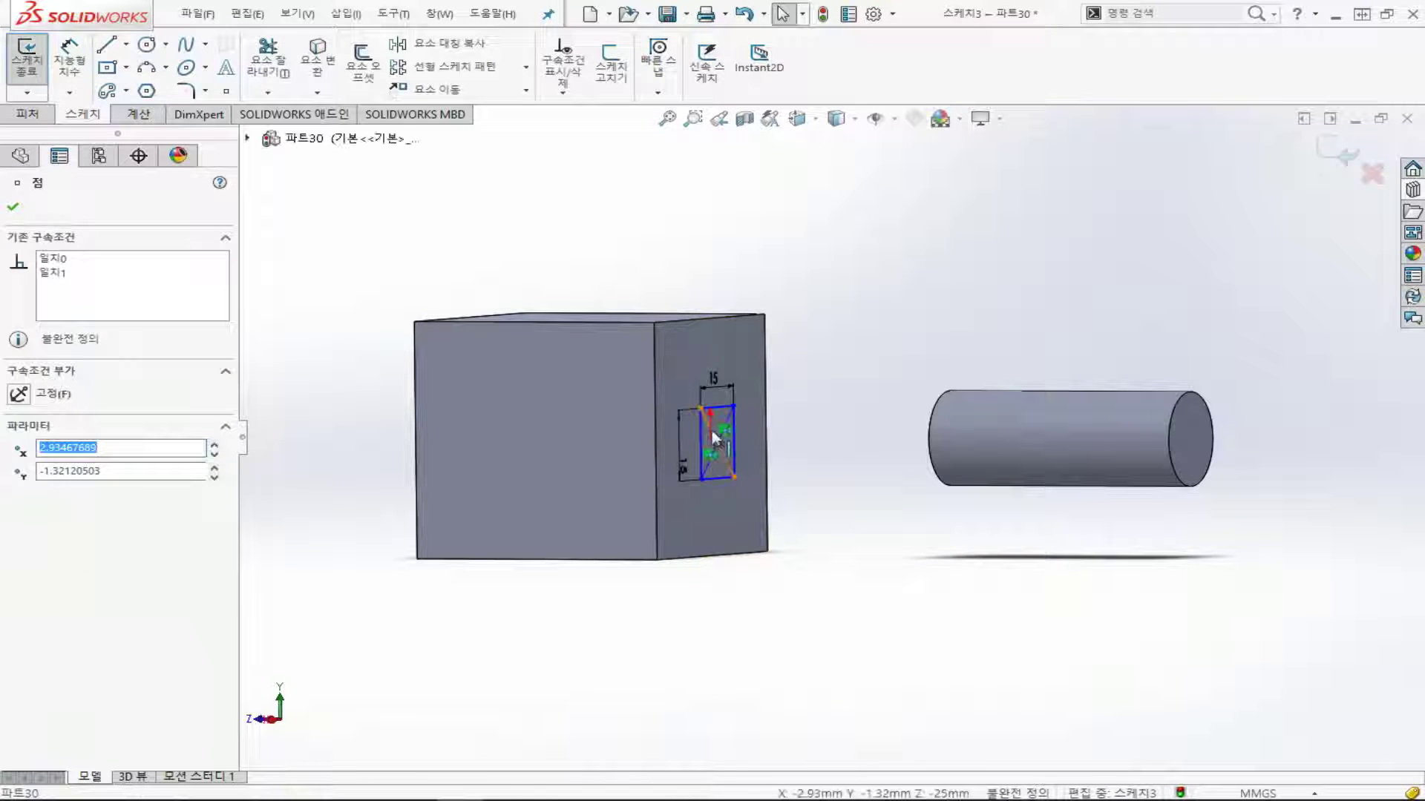
left_click(247, 139)
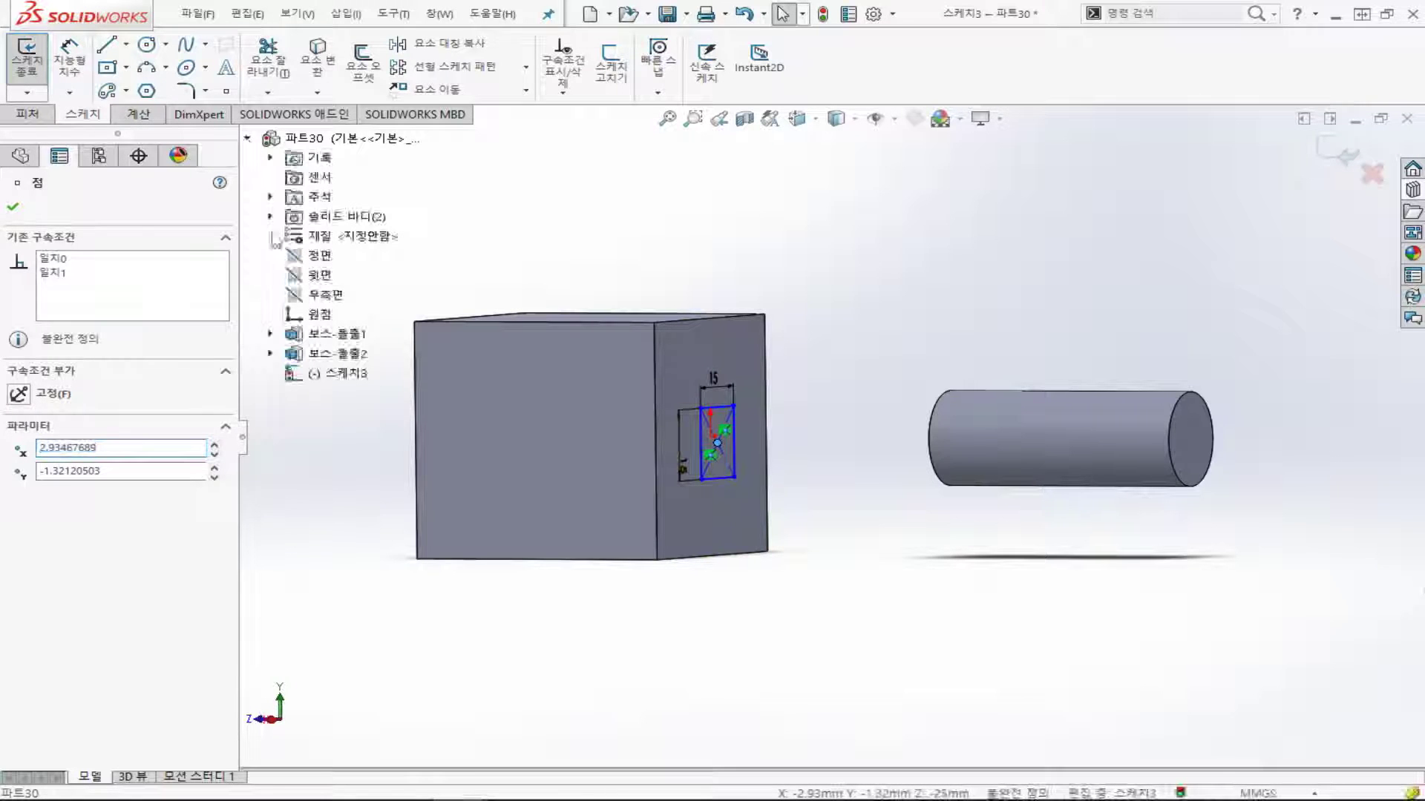
left_click(327, 318, "ctrl")
left_click(34, 536)
left_click(528, 631)
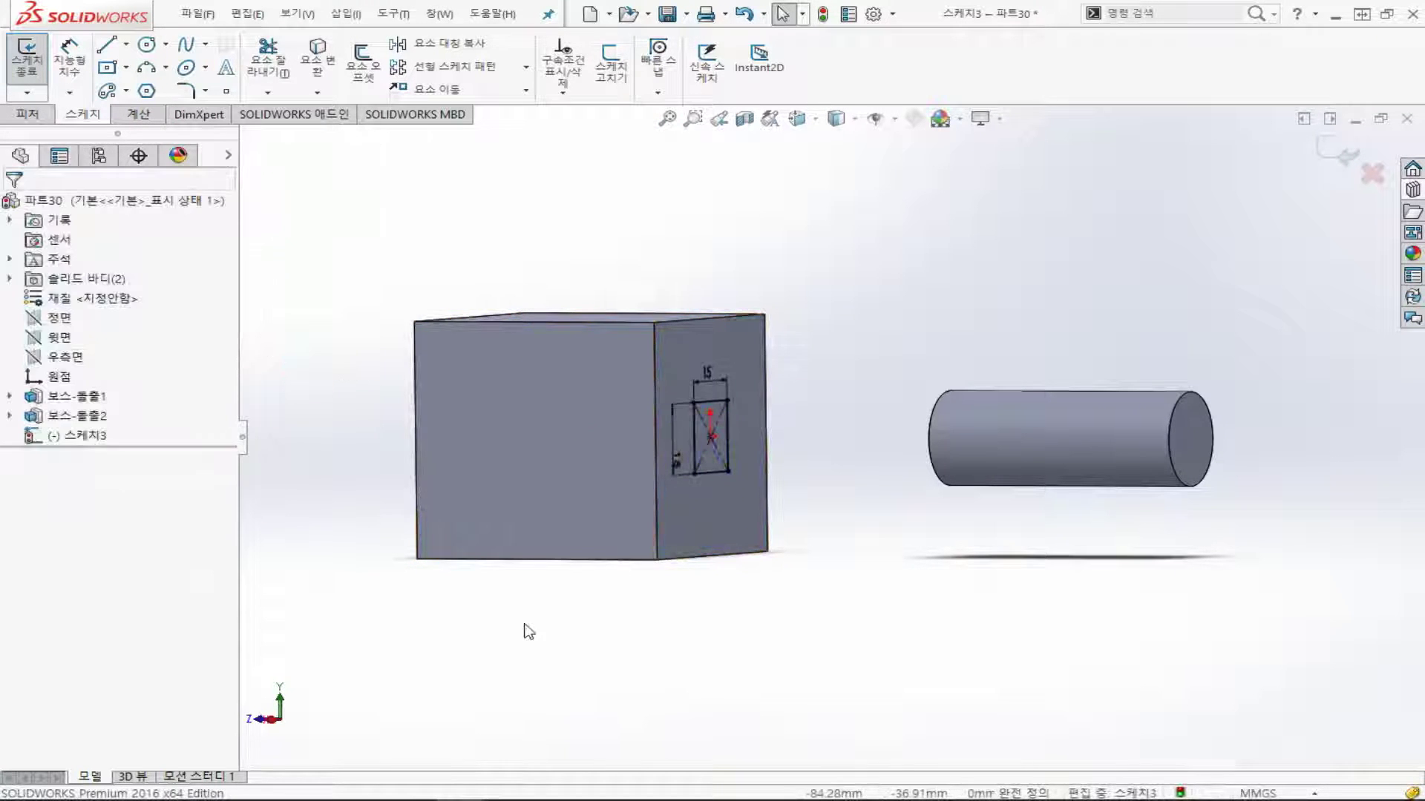
left_click(27, 114)
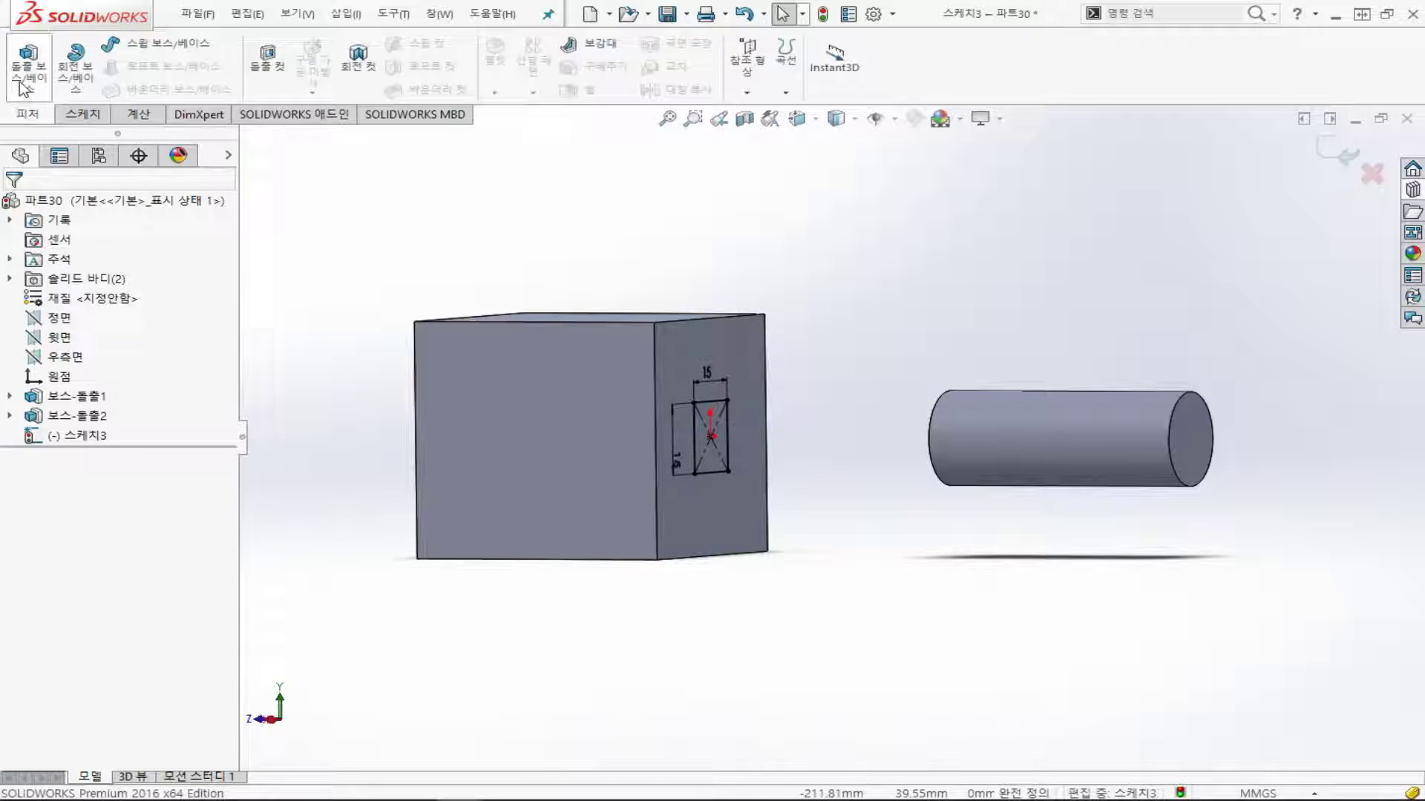
- Start a 20 mm boss extrusion of the 15 mm square, rolling the view to check its direction
left_click(22, 88)
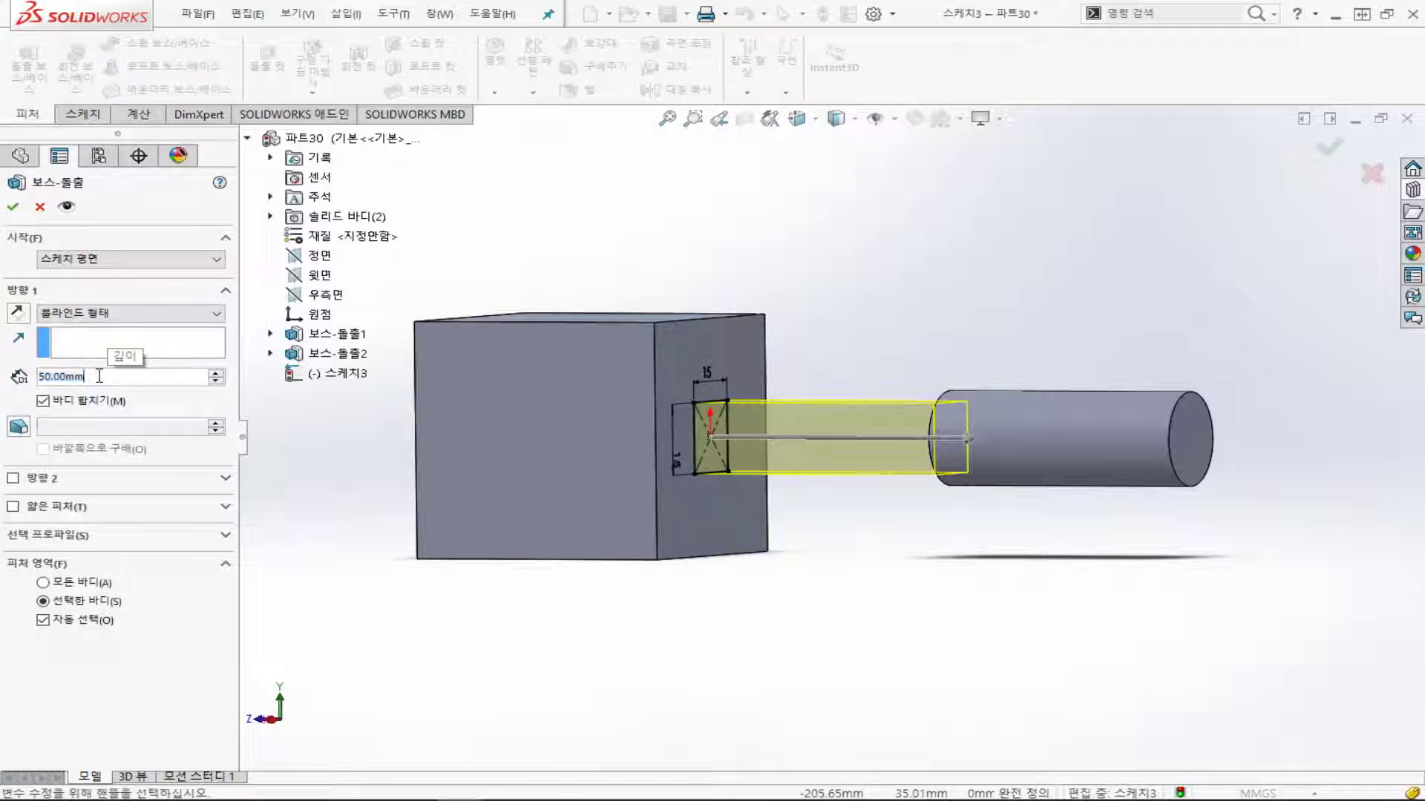
type("20")
key("Return")
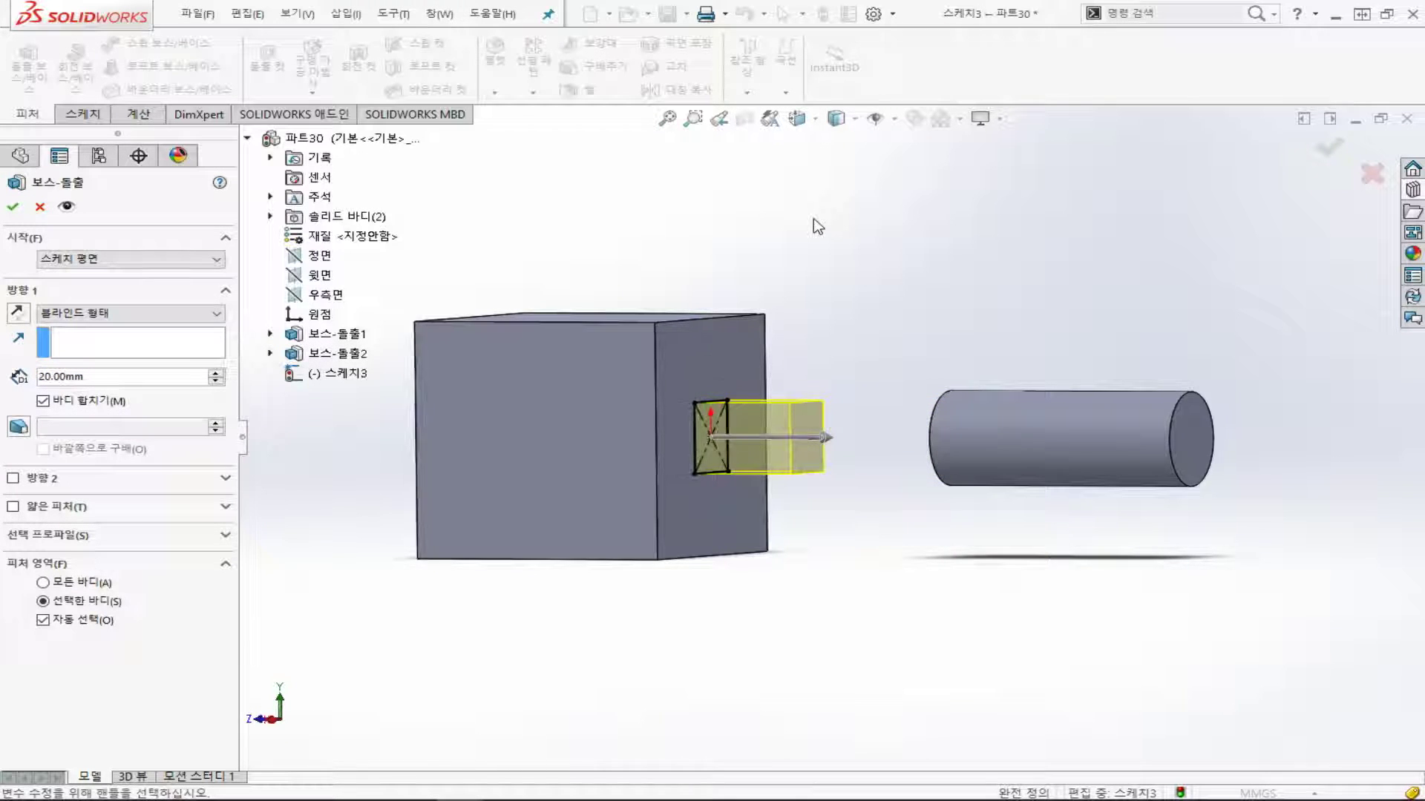
key("ctrl+4")
key("alt+Right")
key("alt+Left")
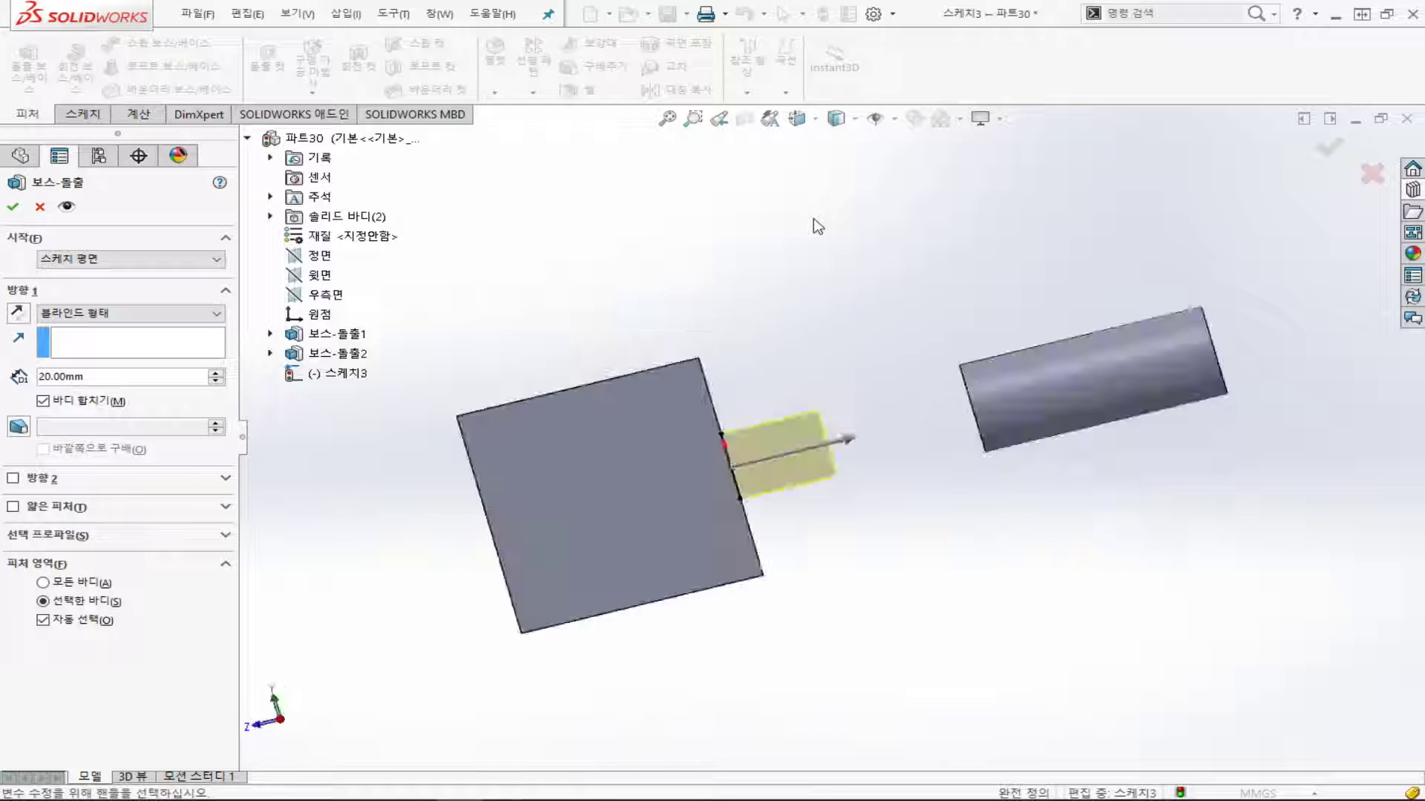
key("alt+Left")
key("alt+Left")
key("alt+Left")
key("alt+Left")
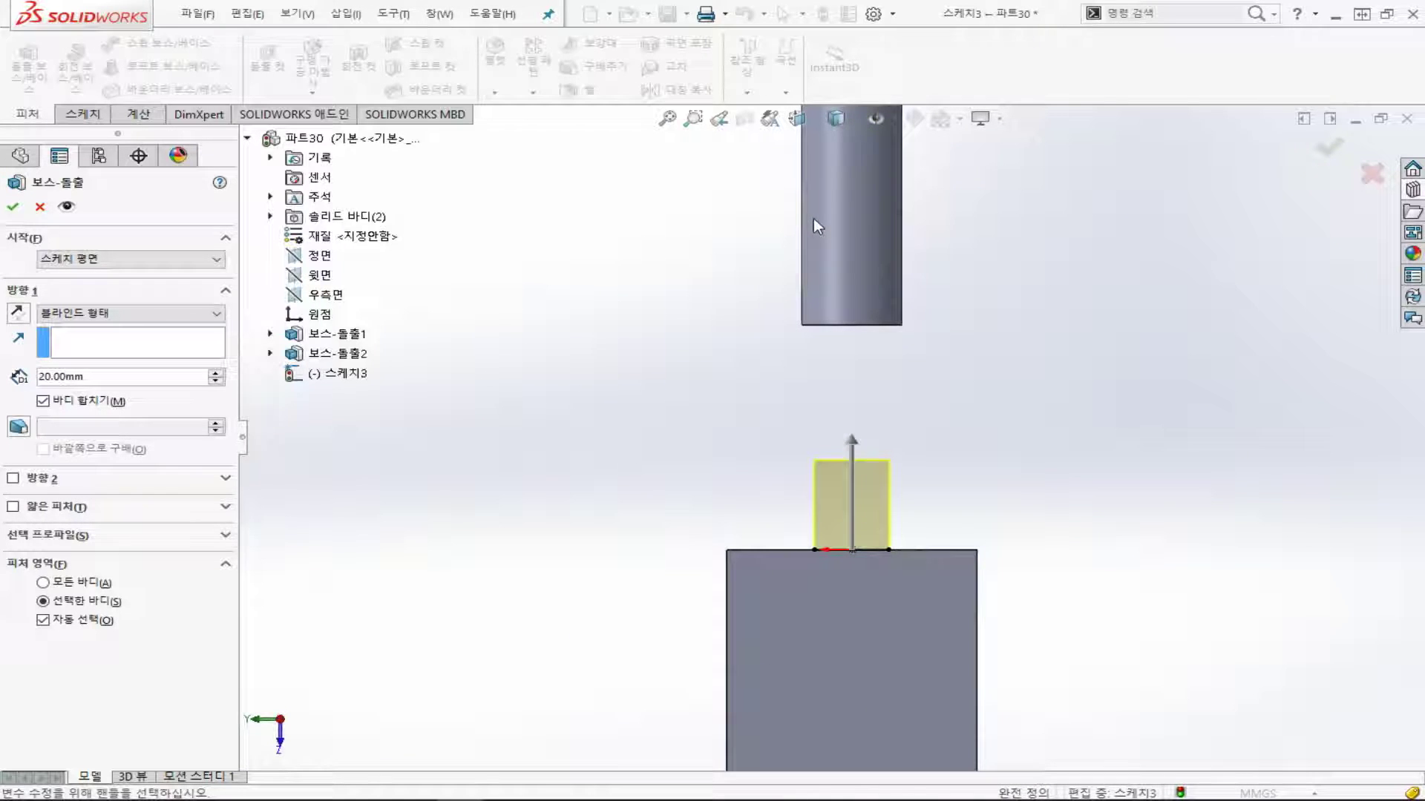
- Try Up To Surface and Offset From Surface end conditions, then settle on Through All
left_click(216, 315)
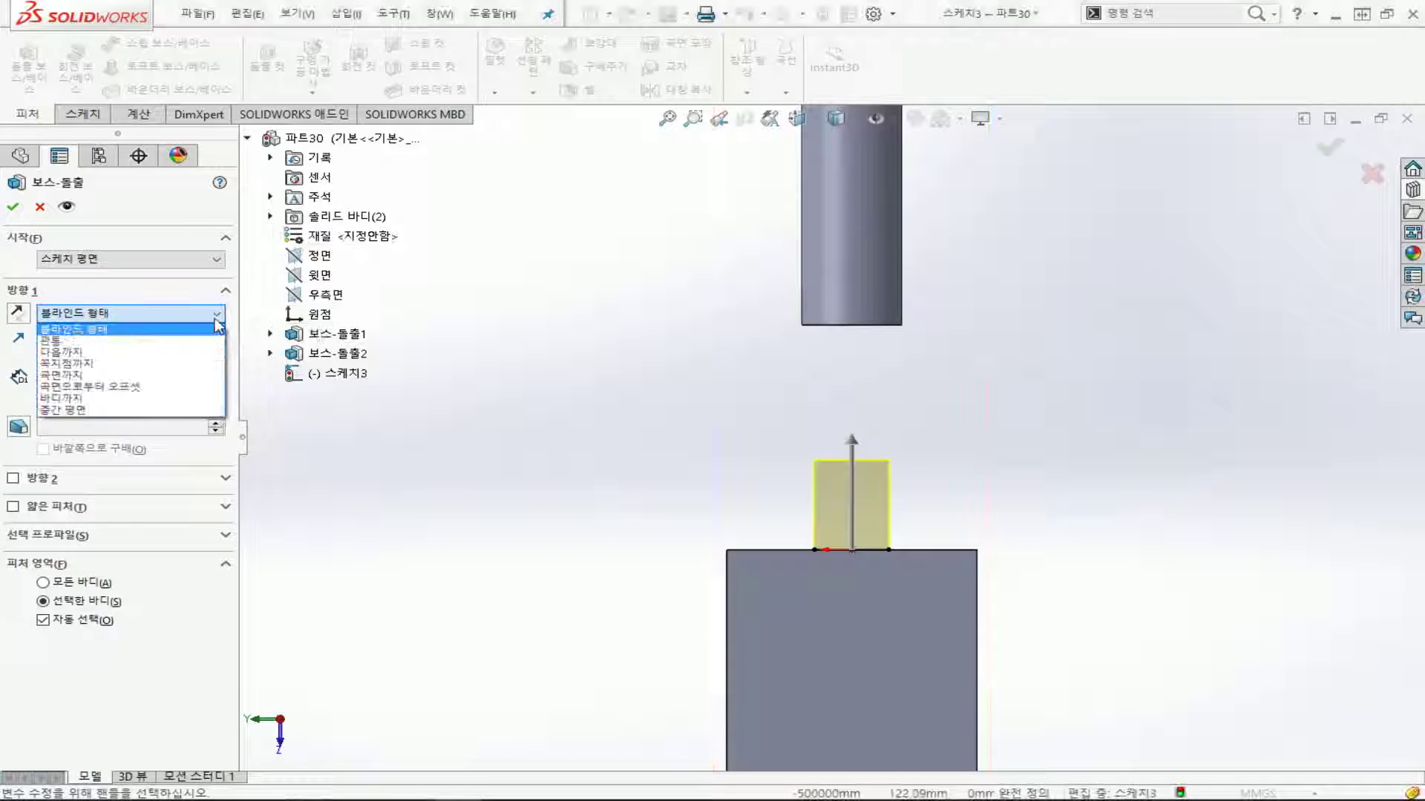
left_click(192, 376)
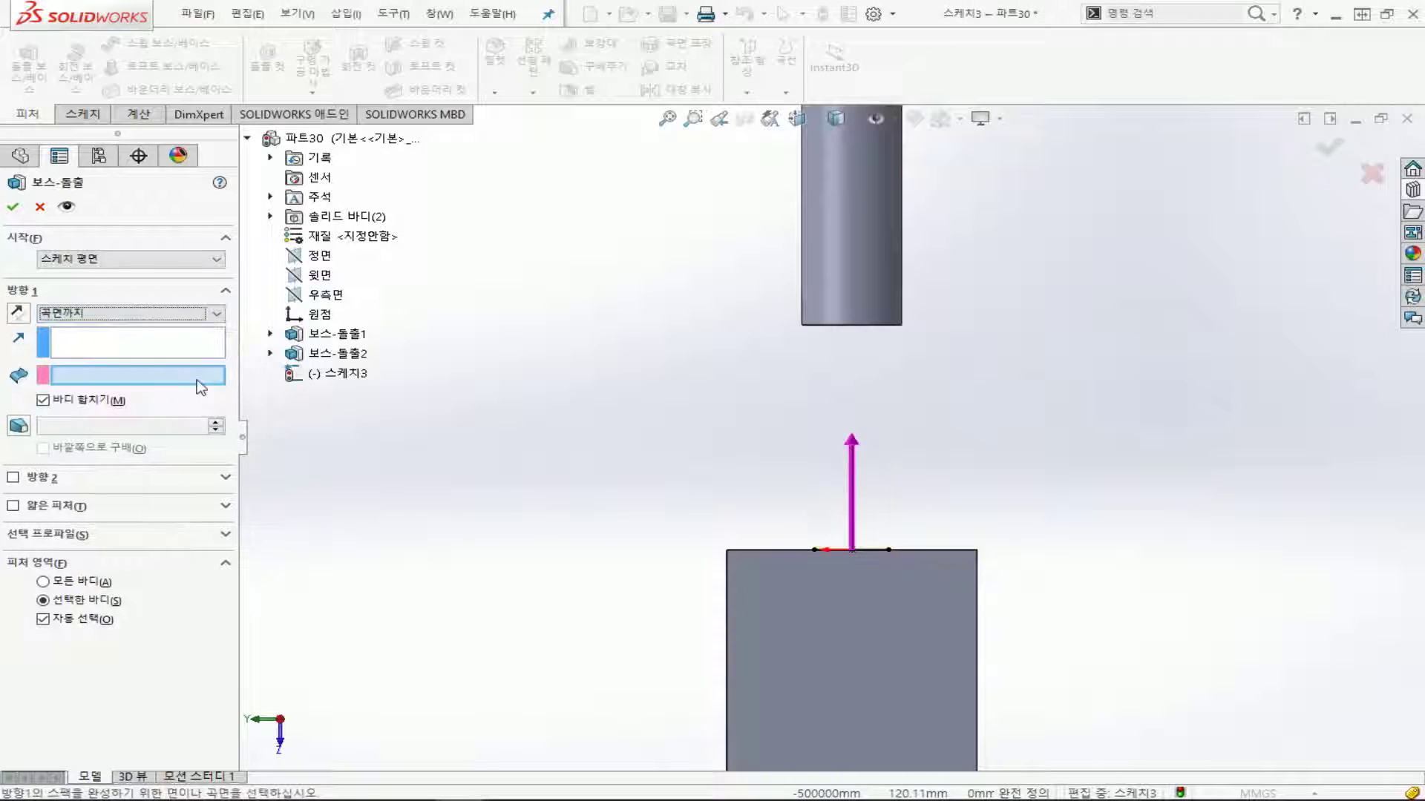
middle_click_drag(849, 385, 838, 323)
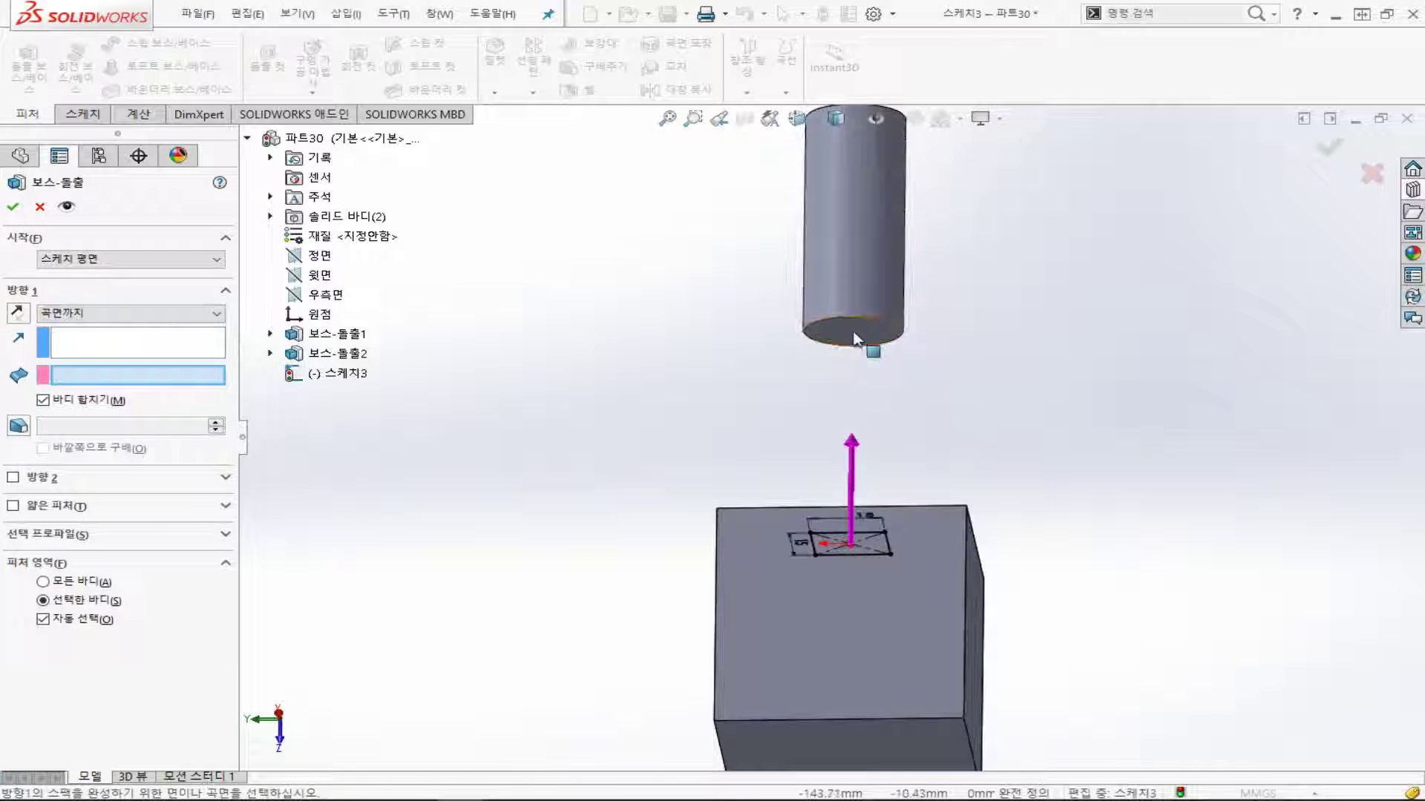
left_click(854, 335)
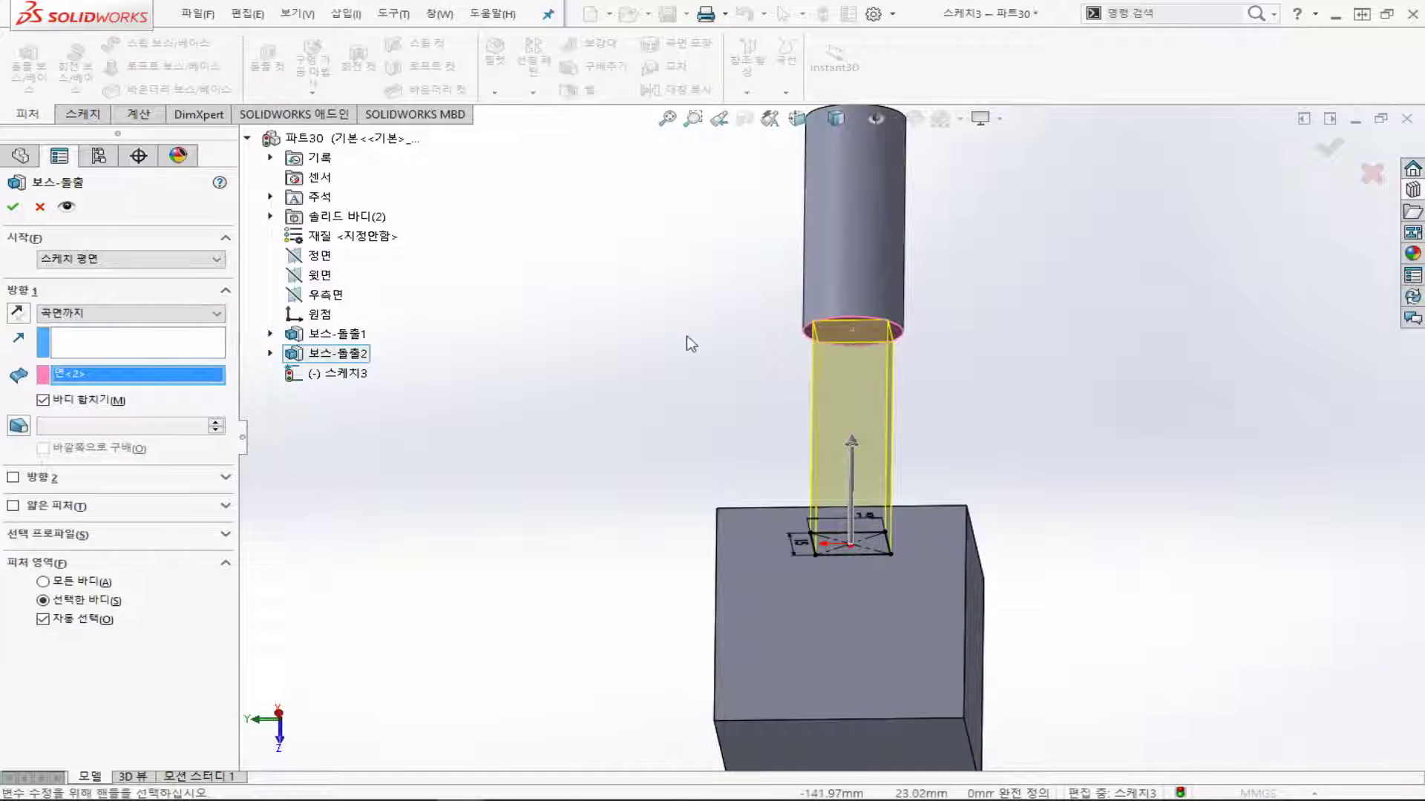
middle_click_drag(687, 340, 756, 426)
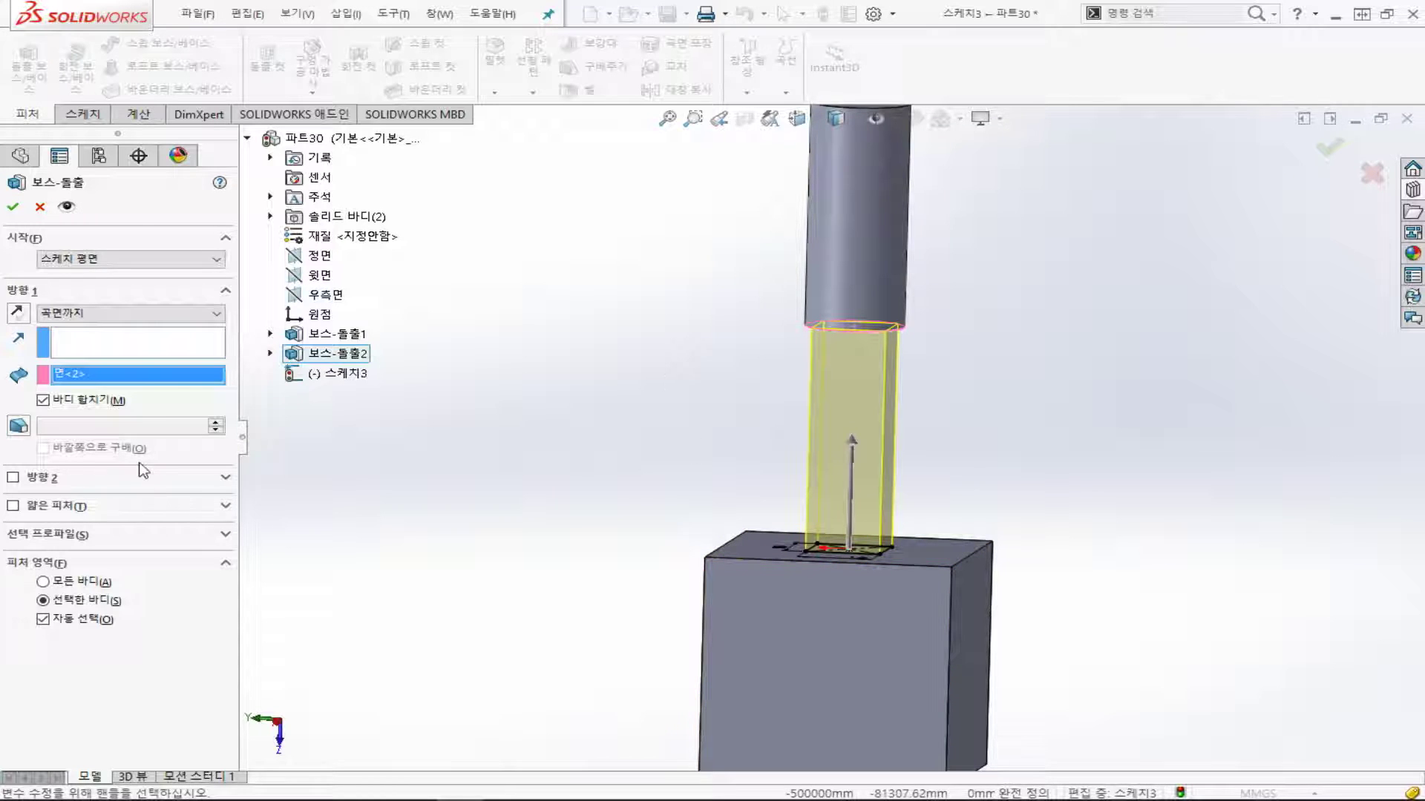
left_click(158, 313)
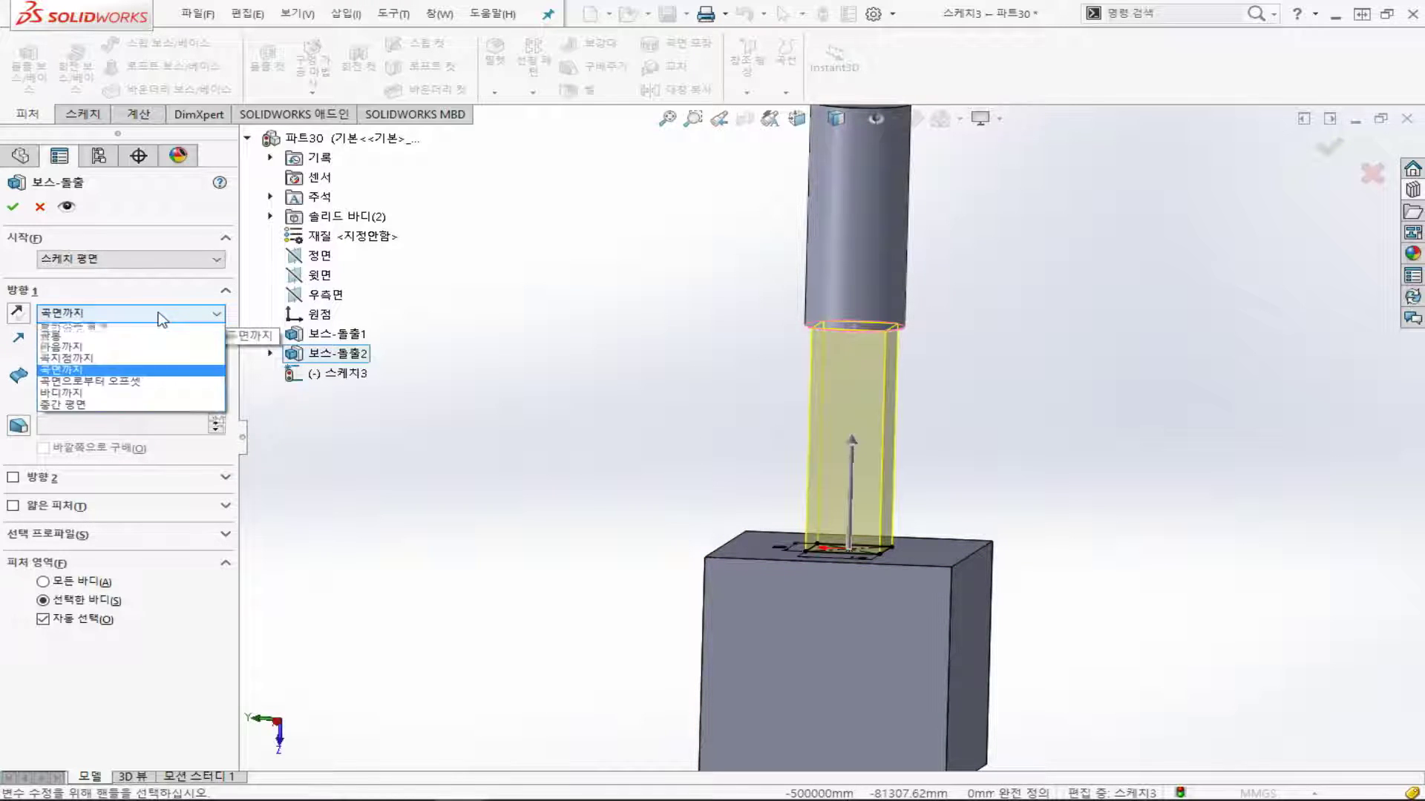
left_click(193, 392)
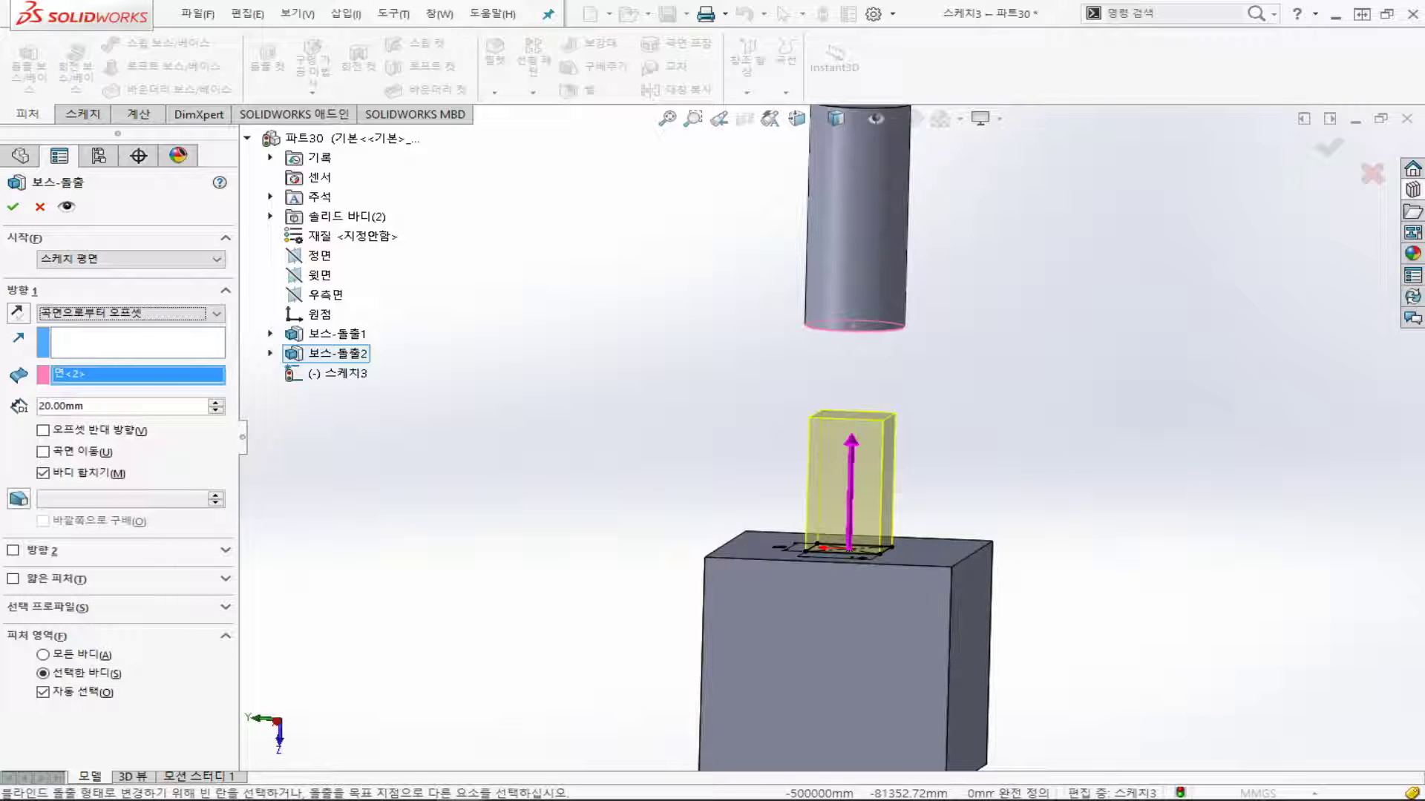
left_click(207, 314)
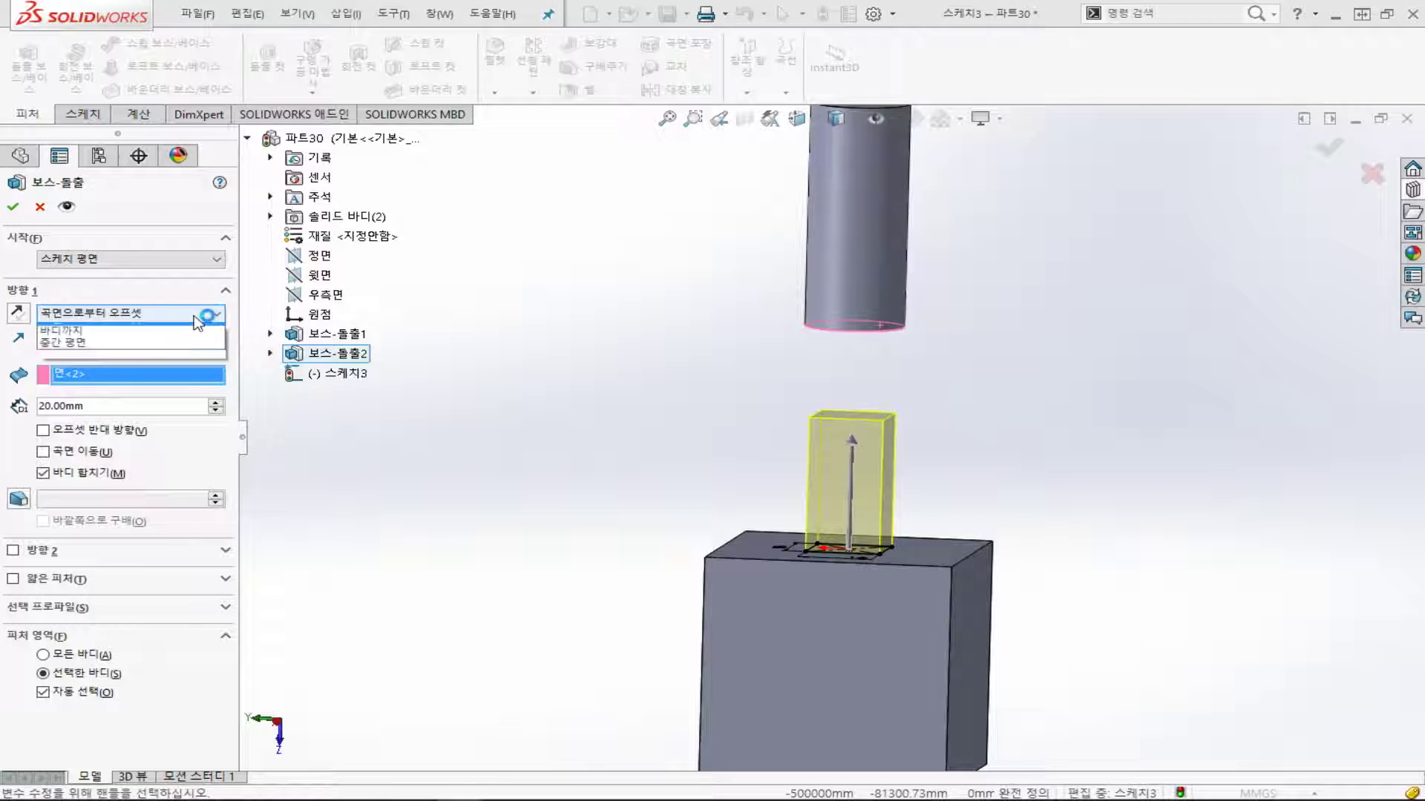
left_click(214, 341)
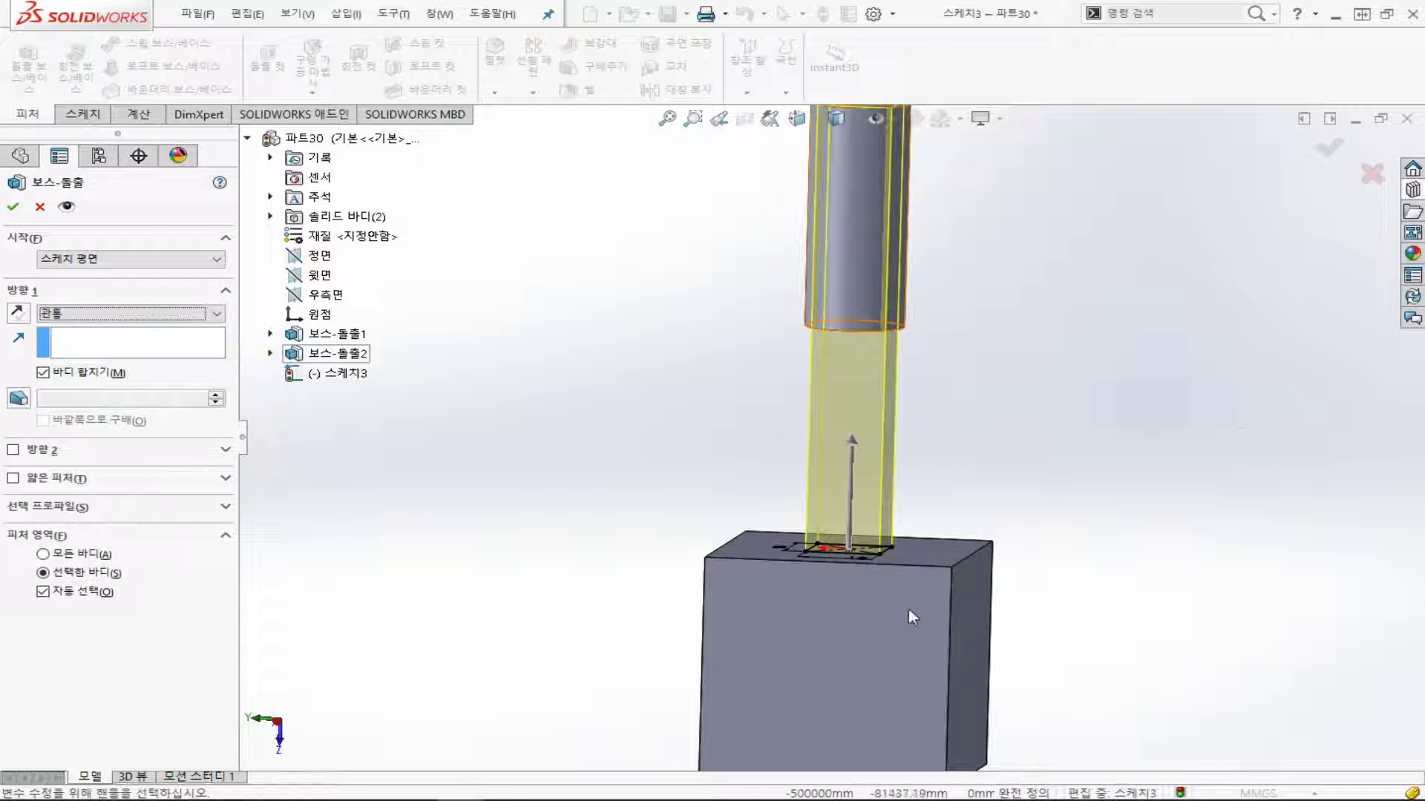
- Inspect the Through All square boss preview from Normal To, Front and Right views
key("ctrl+8")
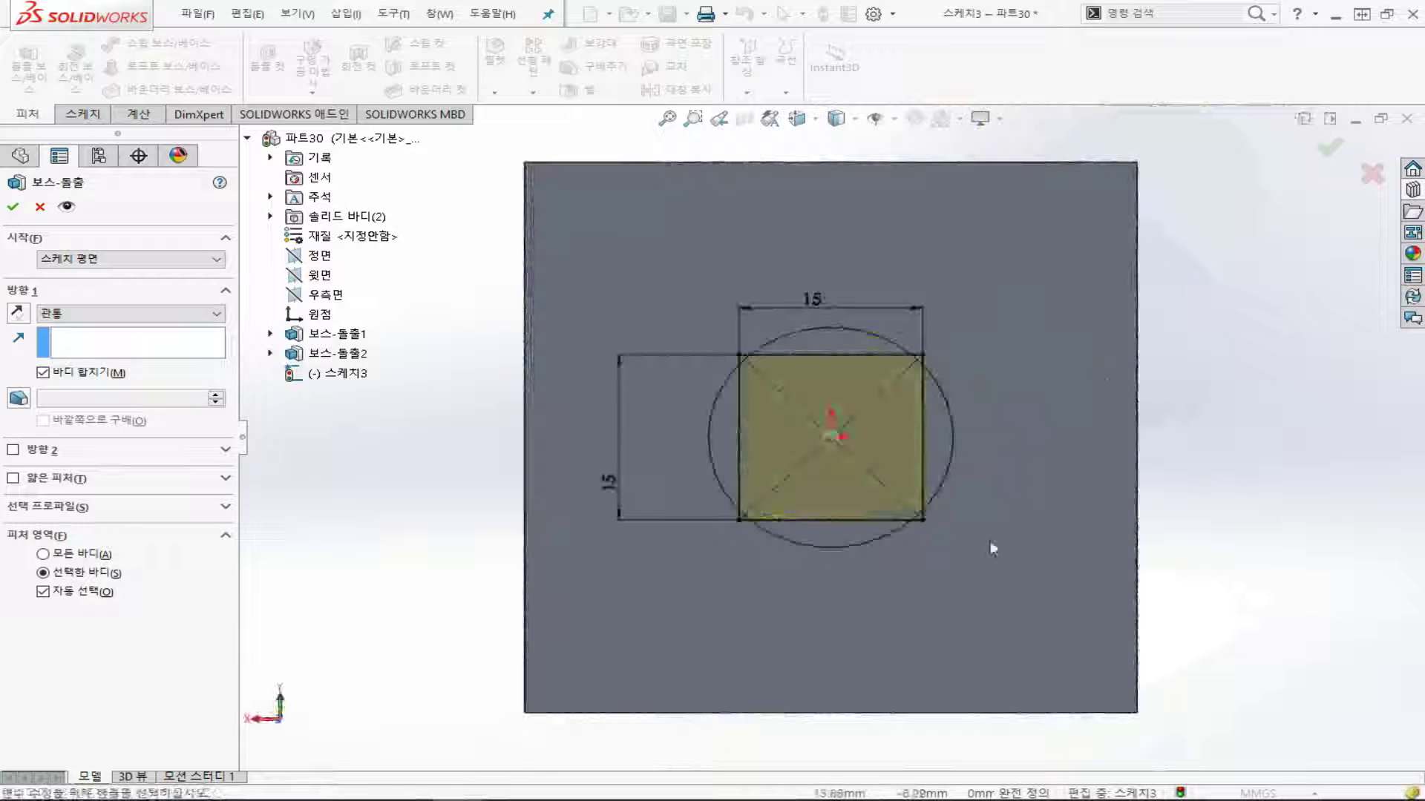
middle_click_drag(992, 550, 941, 634)
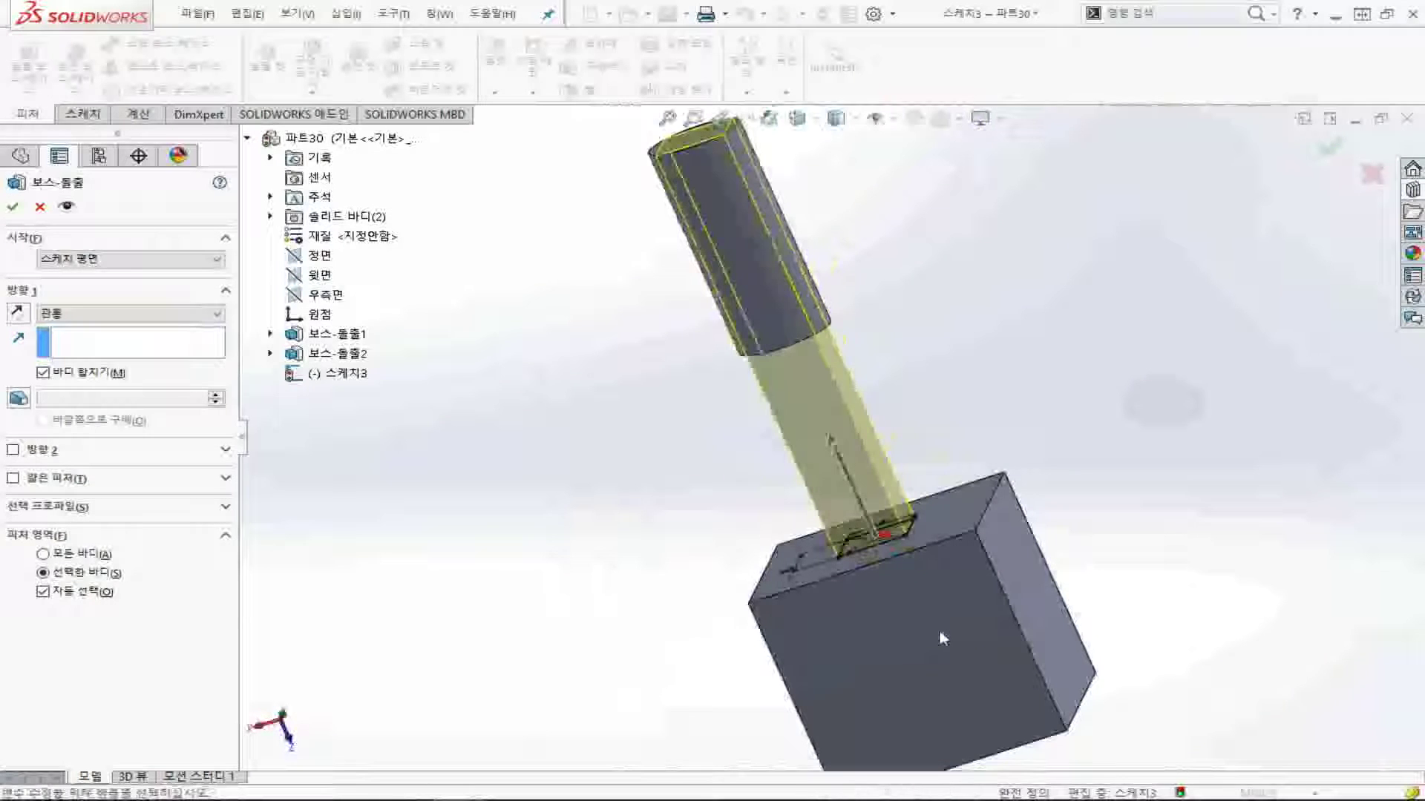
key("ctrl+8")
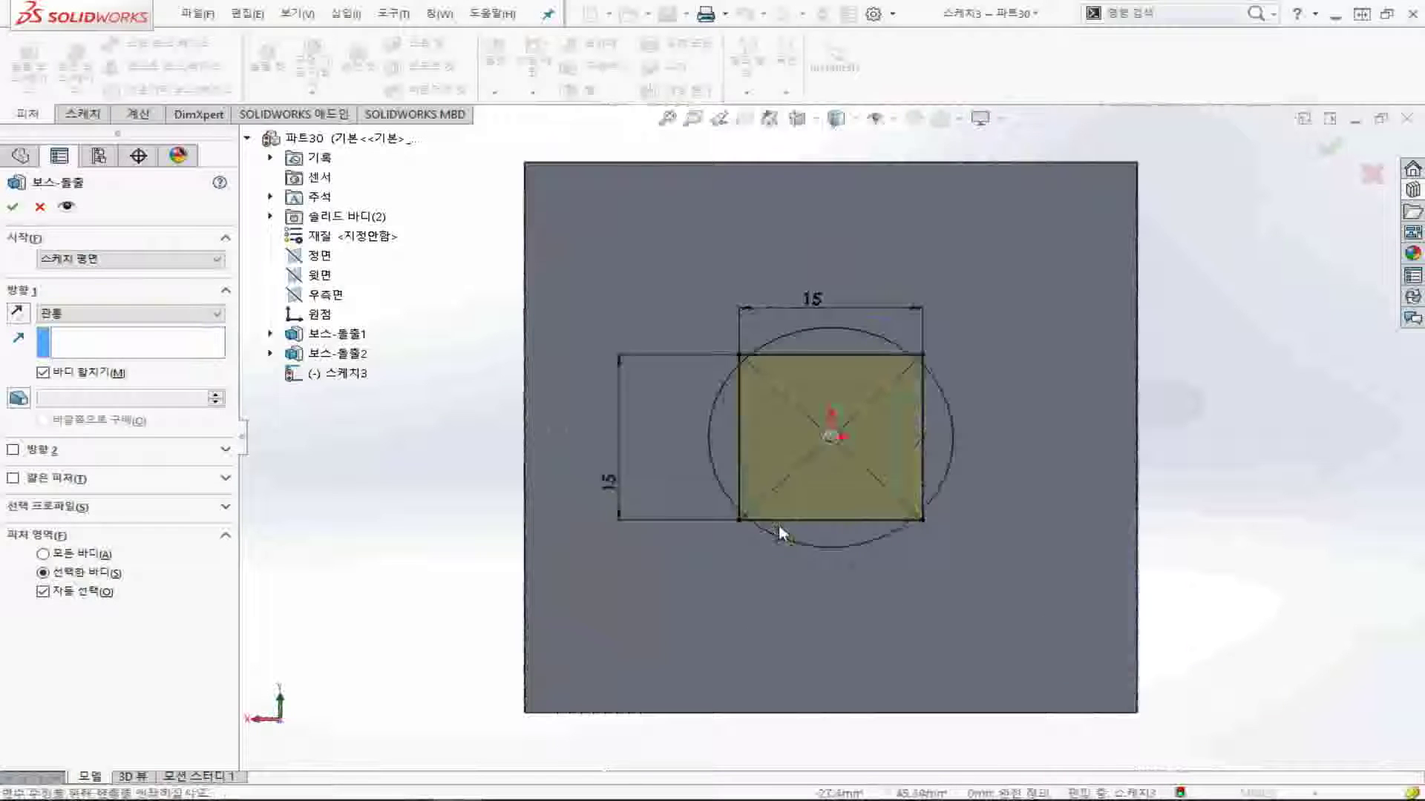
key("ctrl+1")
key("ctrl+4")
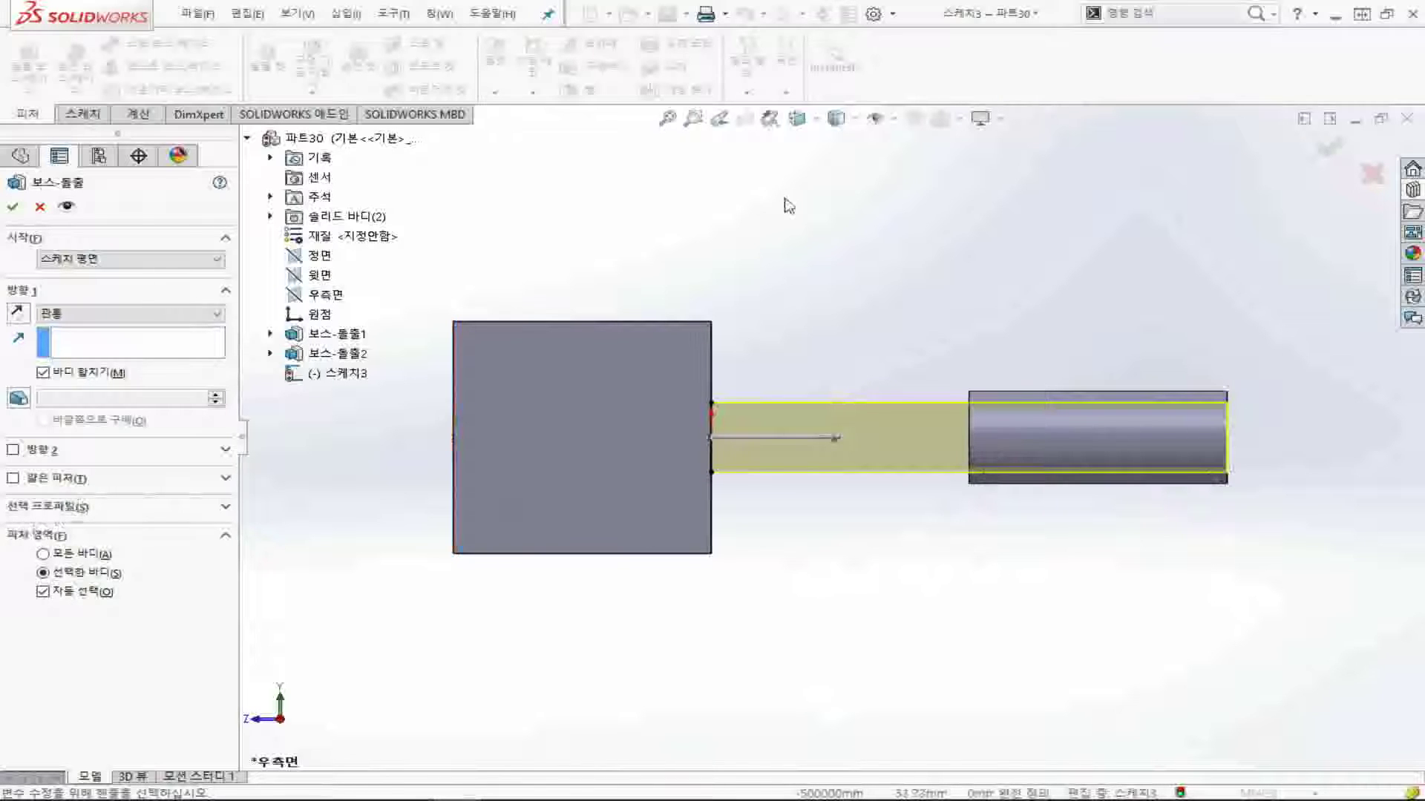
- Make the square boss start at a 25 mm offset with a 10 mm blind depth
left_click(215, 315)
left_click(210, 320)
left_click(213, 260)
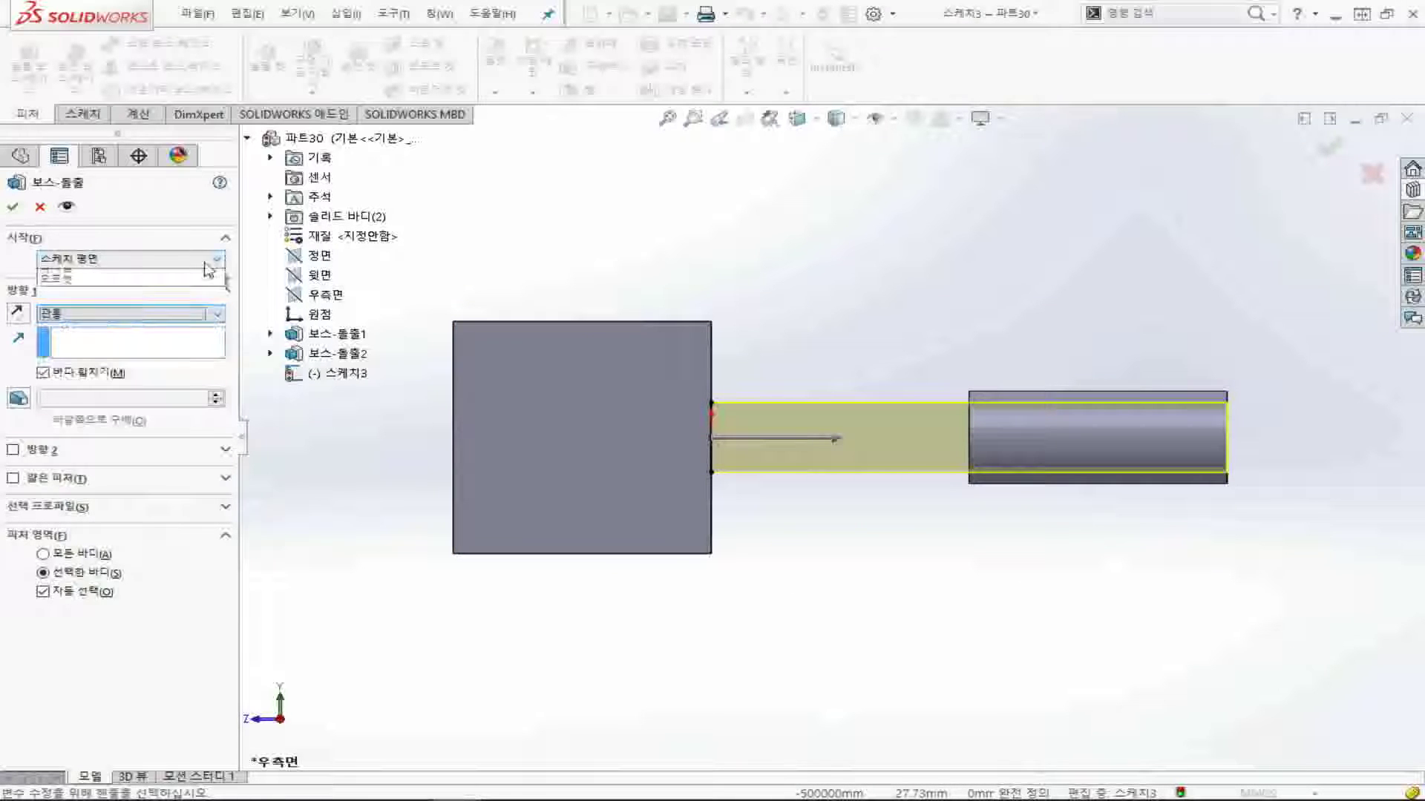
left_click(181, 311)
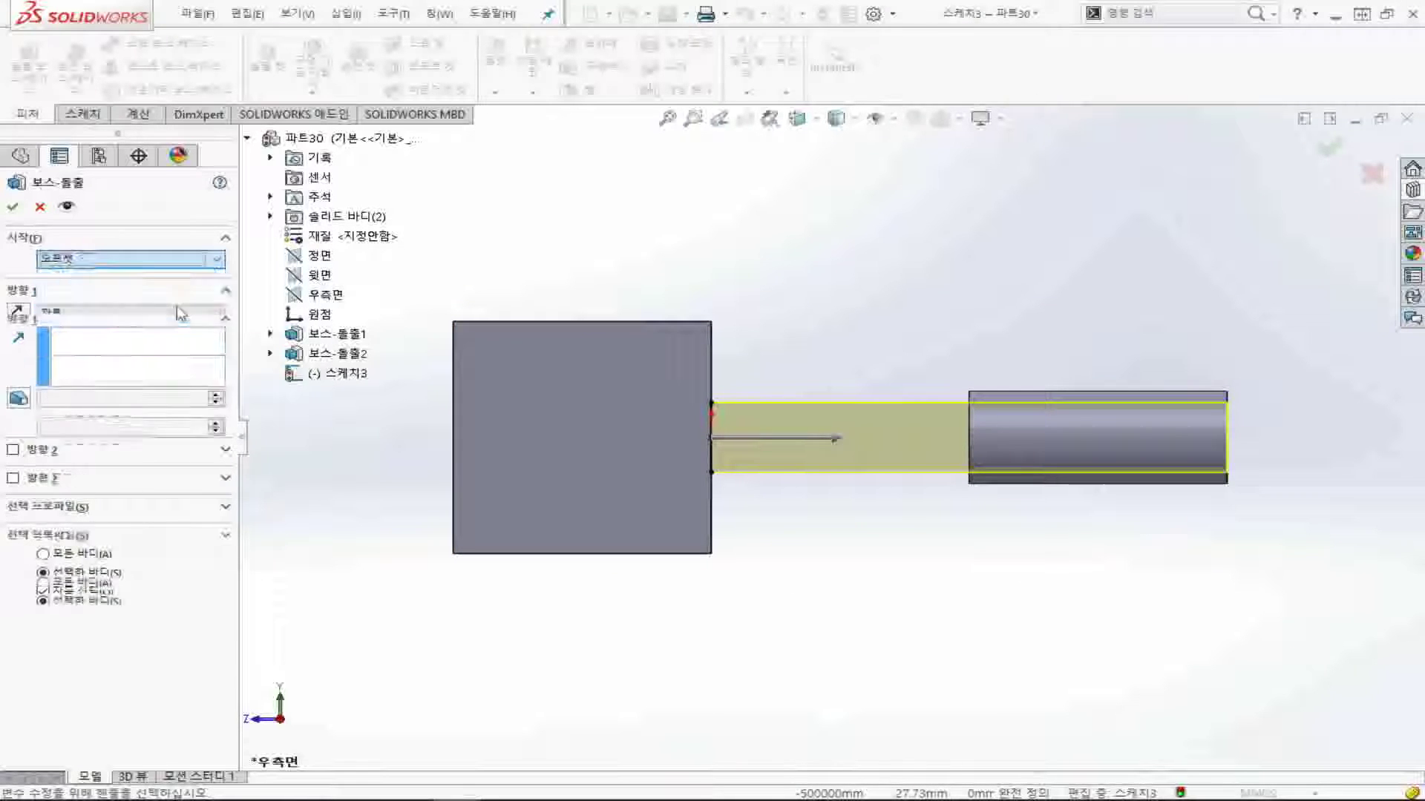
left_click(154, 381)
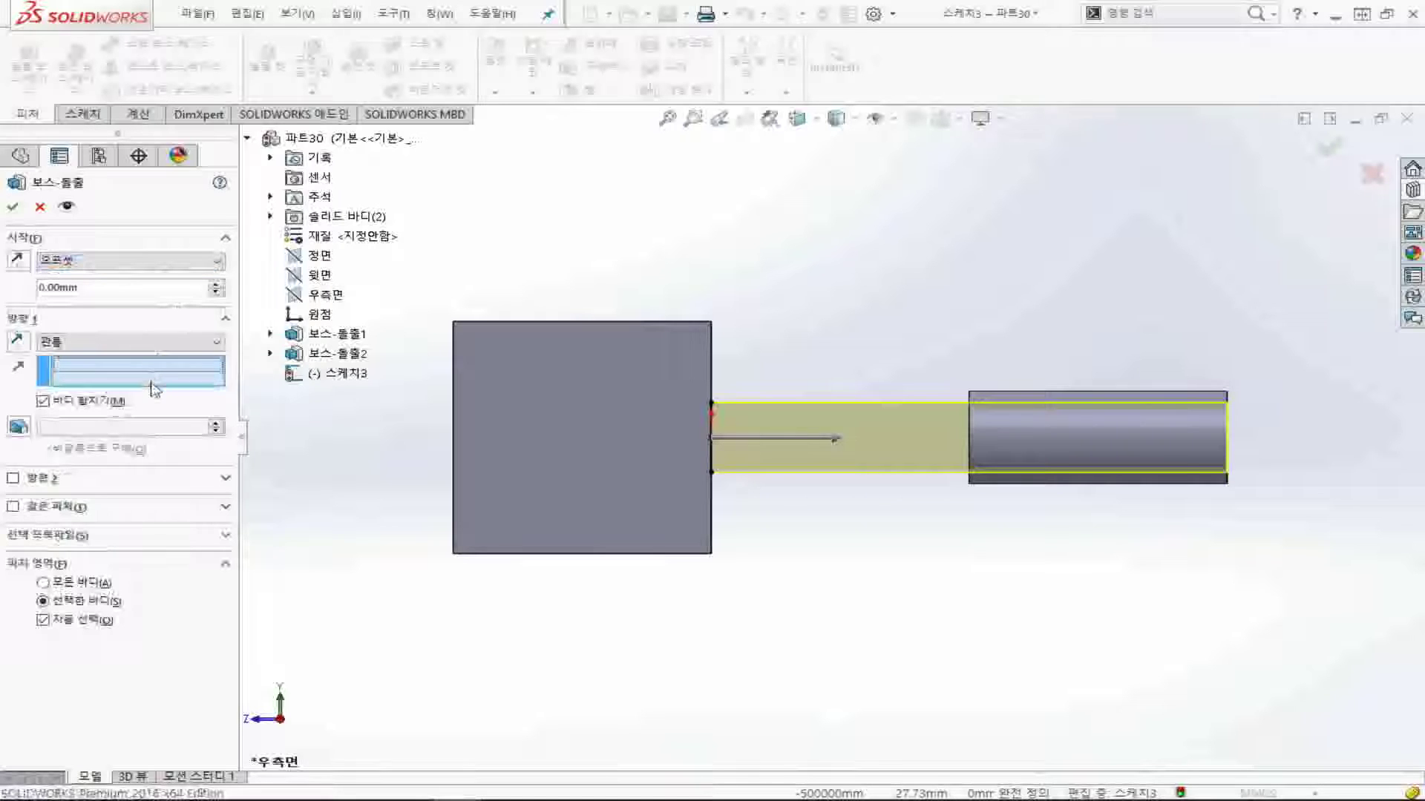
left_click(148, 345)
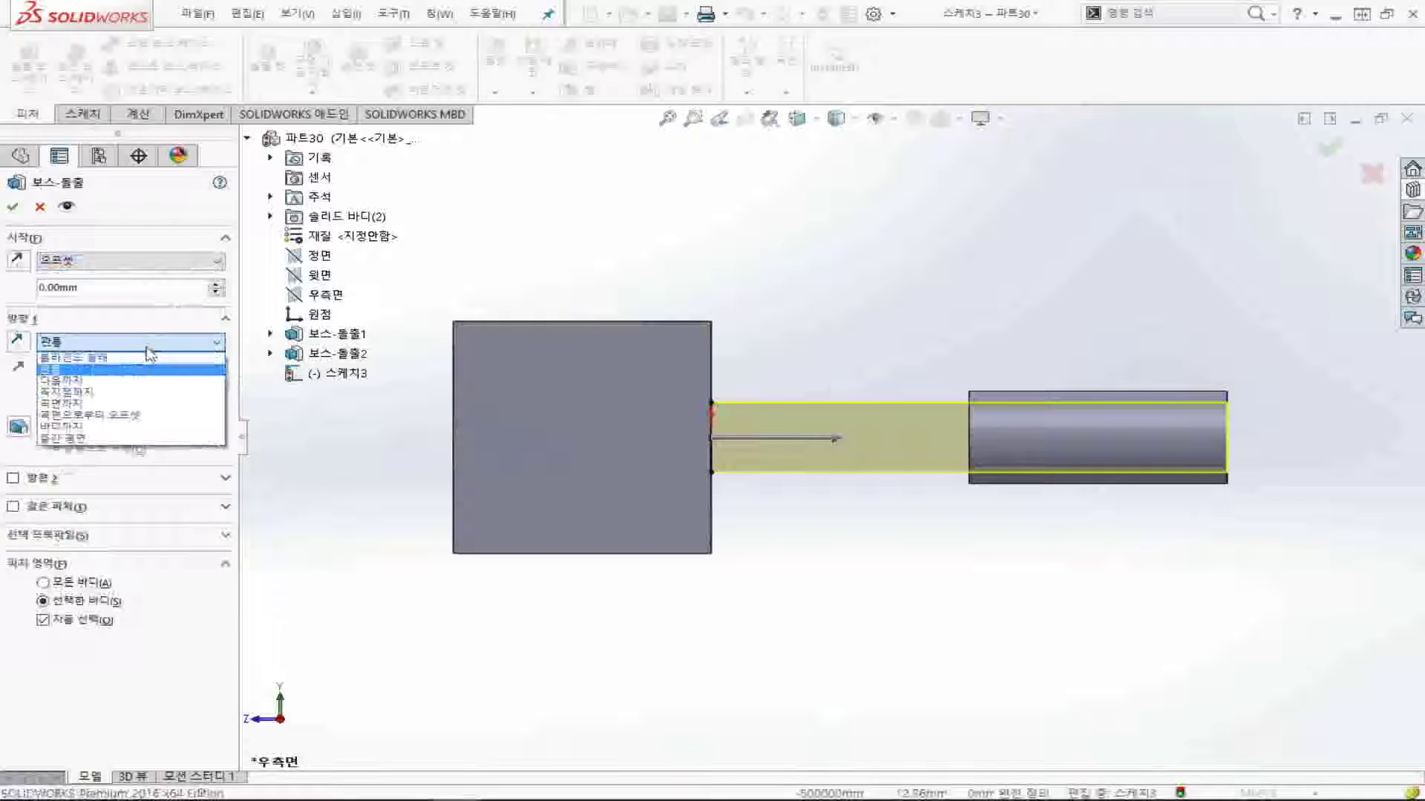
left_click(141, 359)
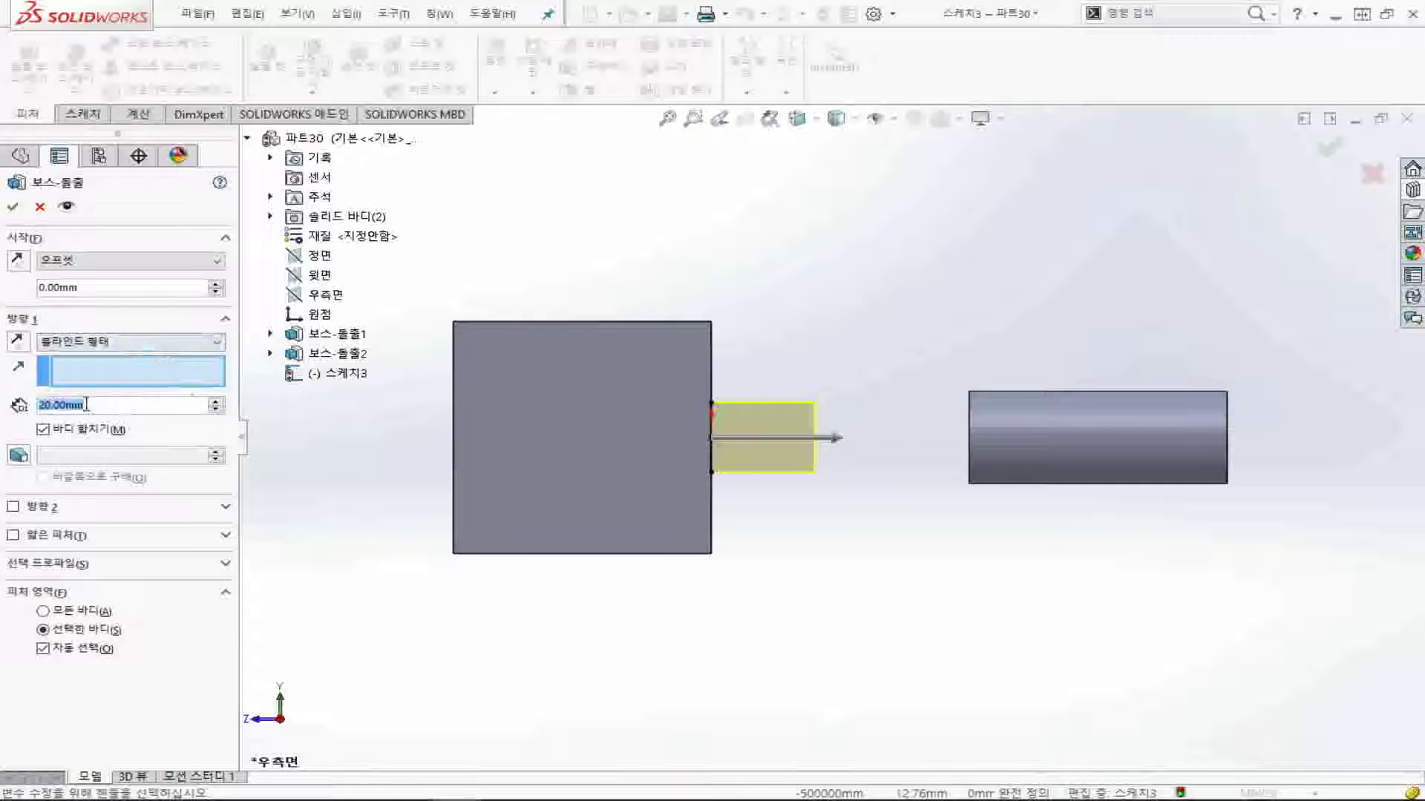
type("0")
key("Return")
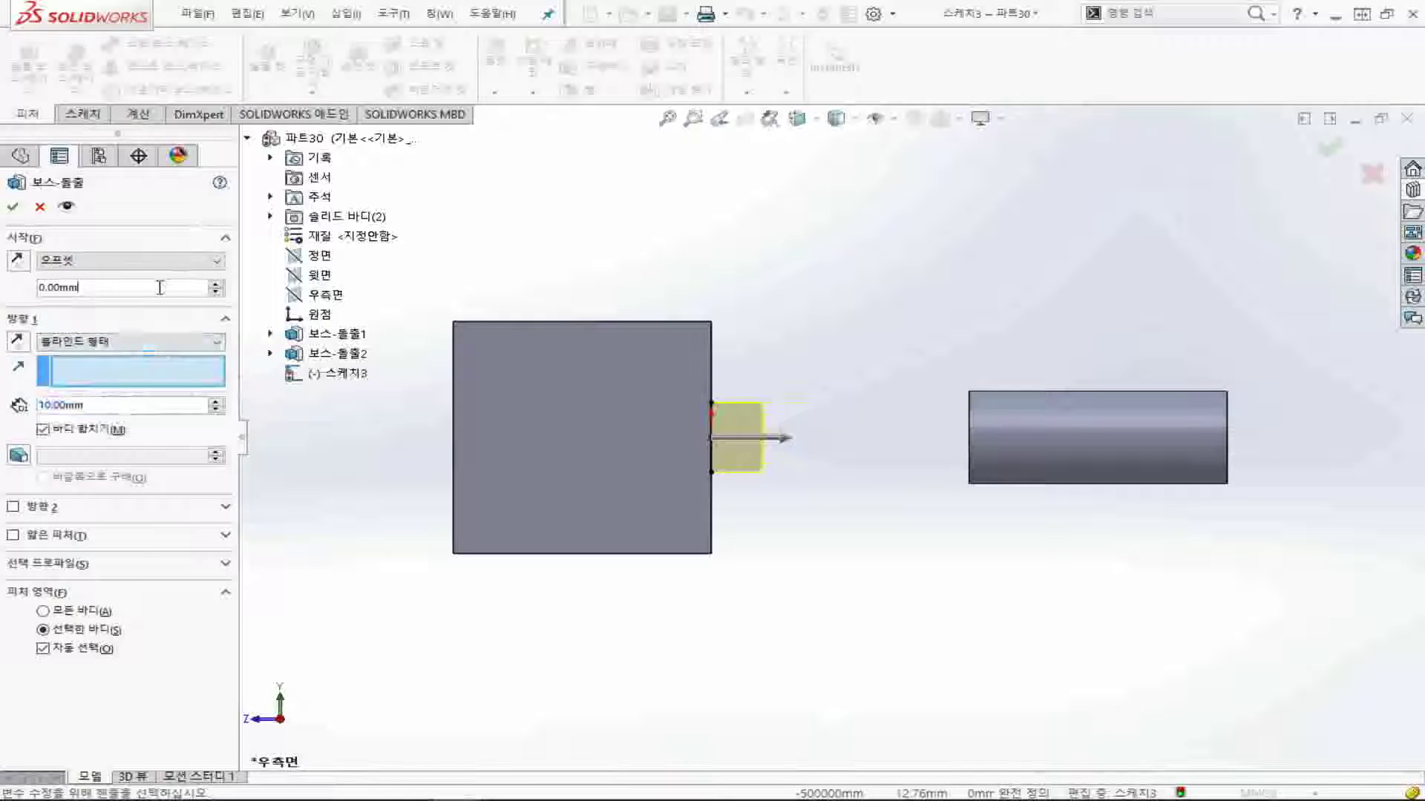
type("50")
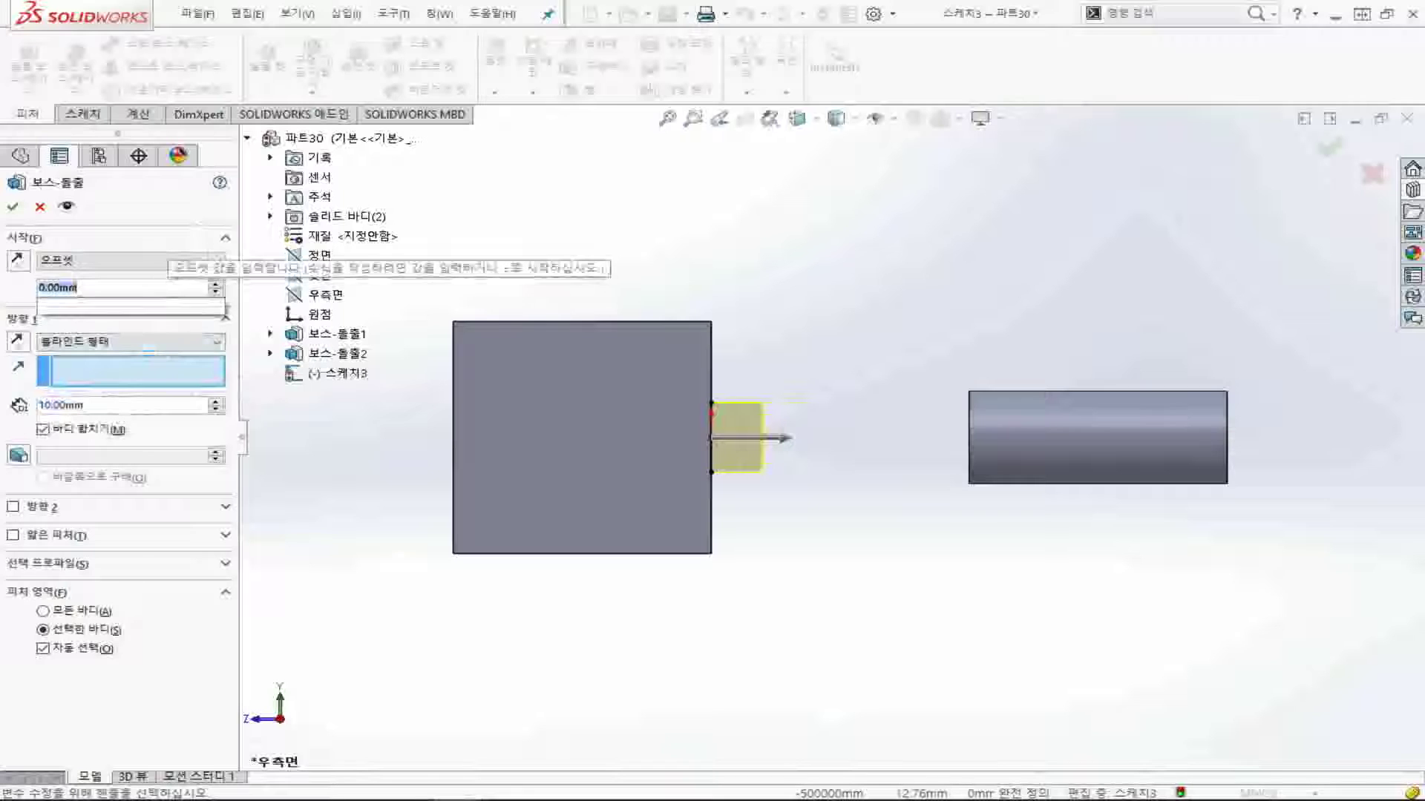
key("Return")
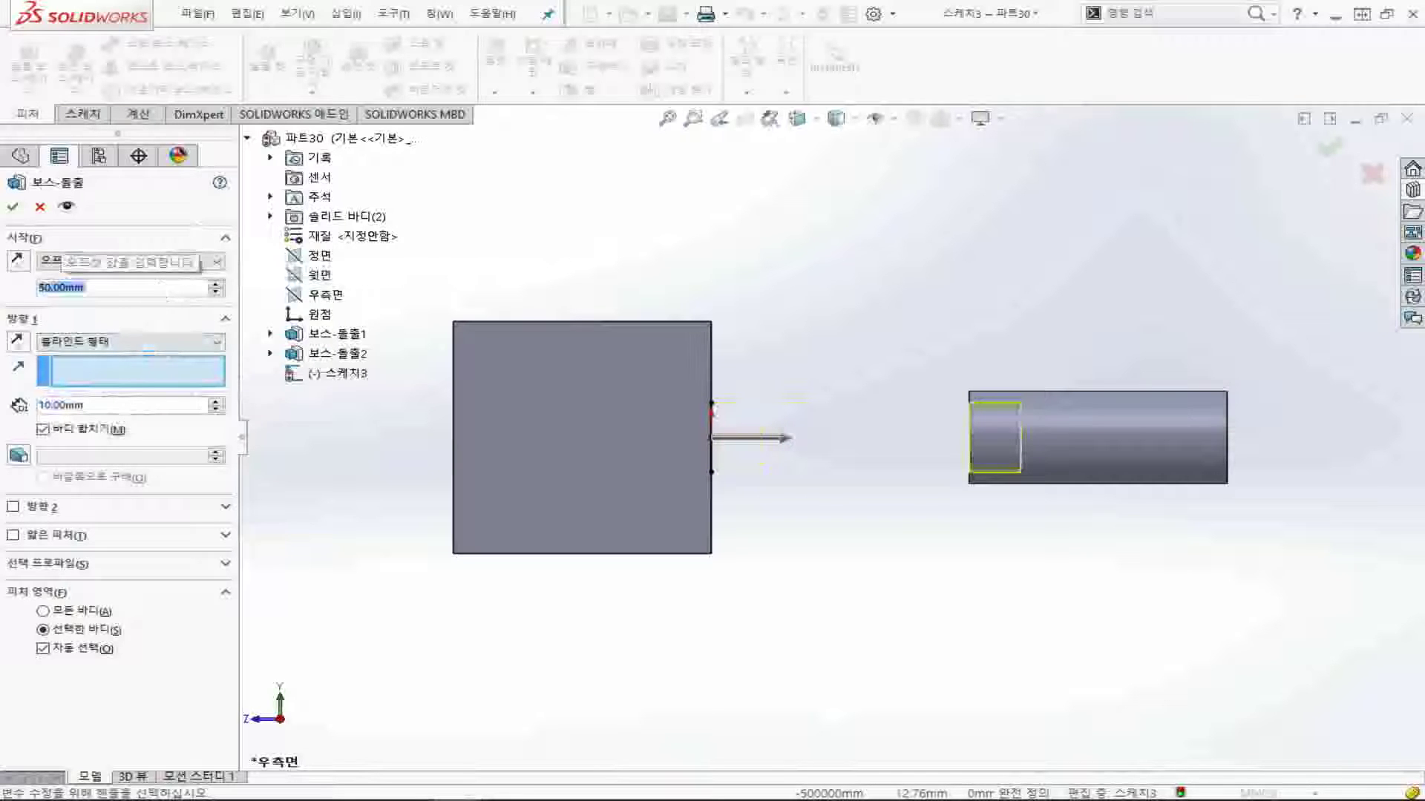
type("25")
key("Return")
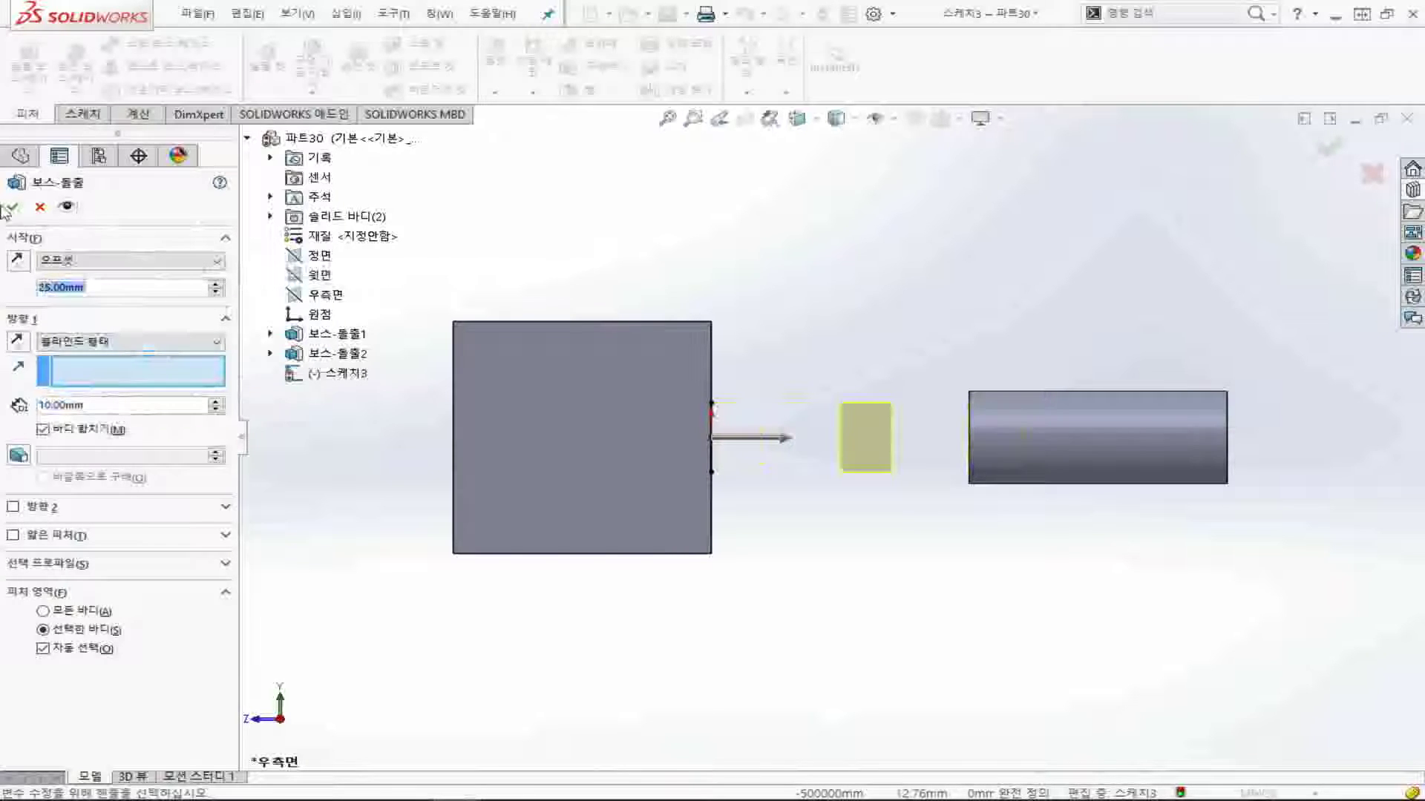
- Confirm Boss-Extrude3 and start a sketch on the big box's right face
left_click(12, 207)
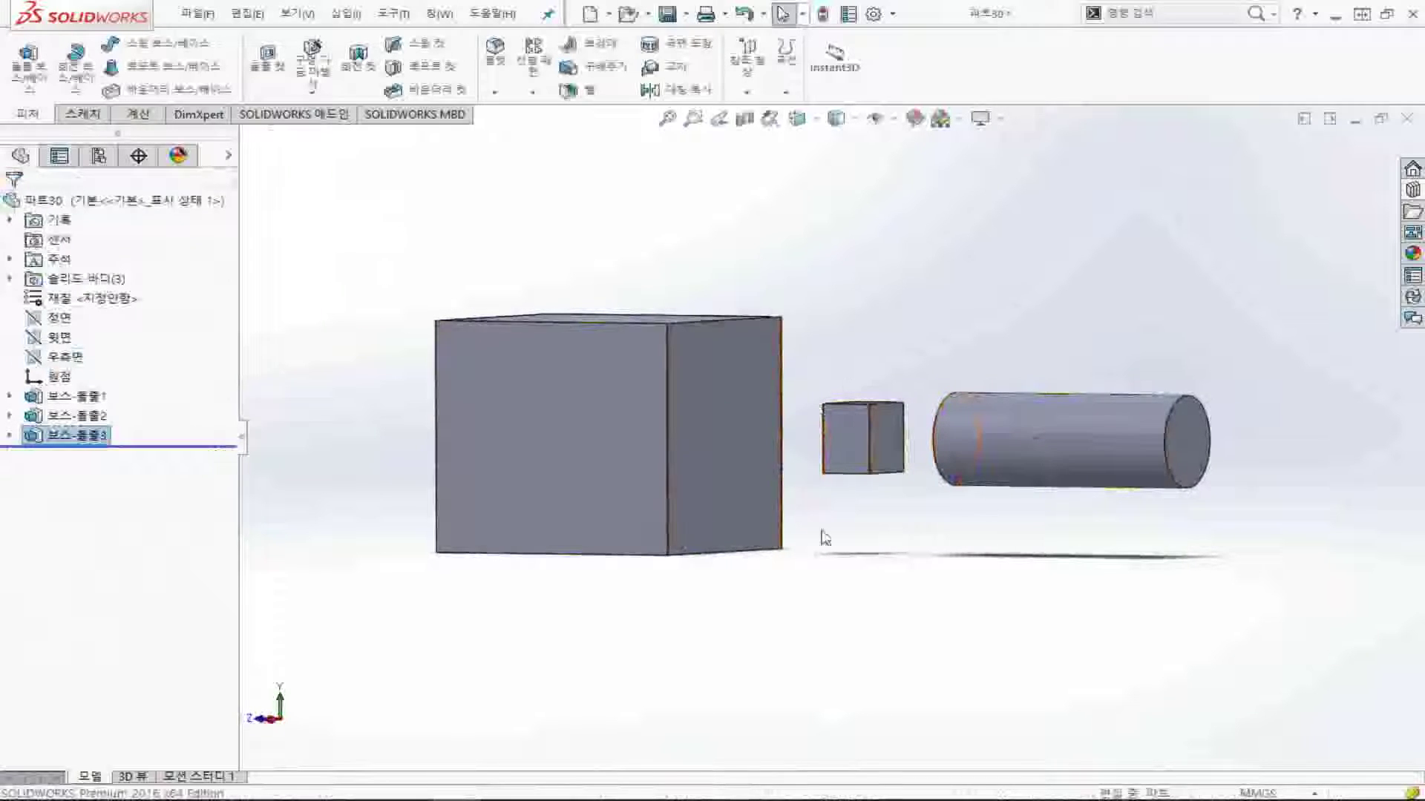
left_click(777, 432)
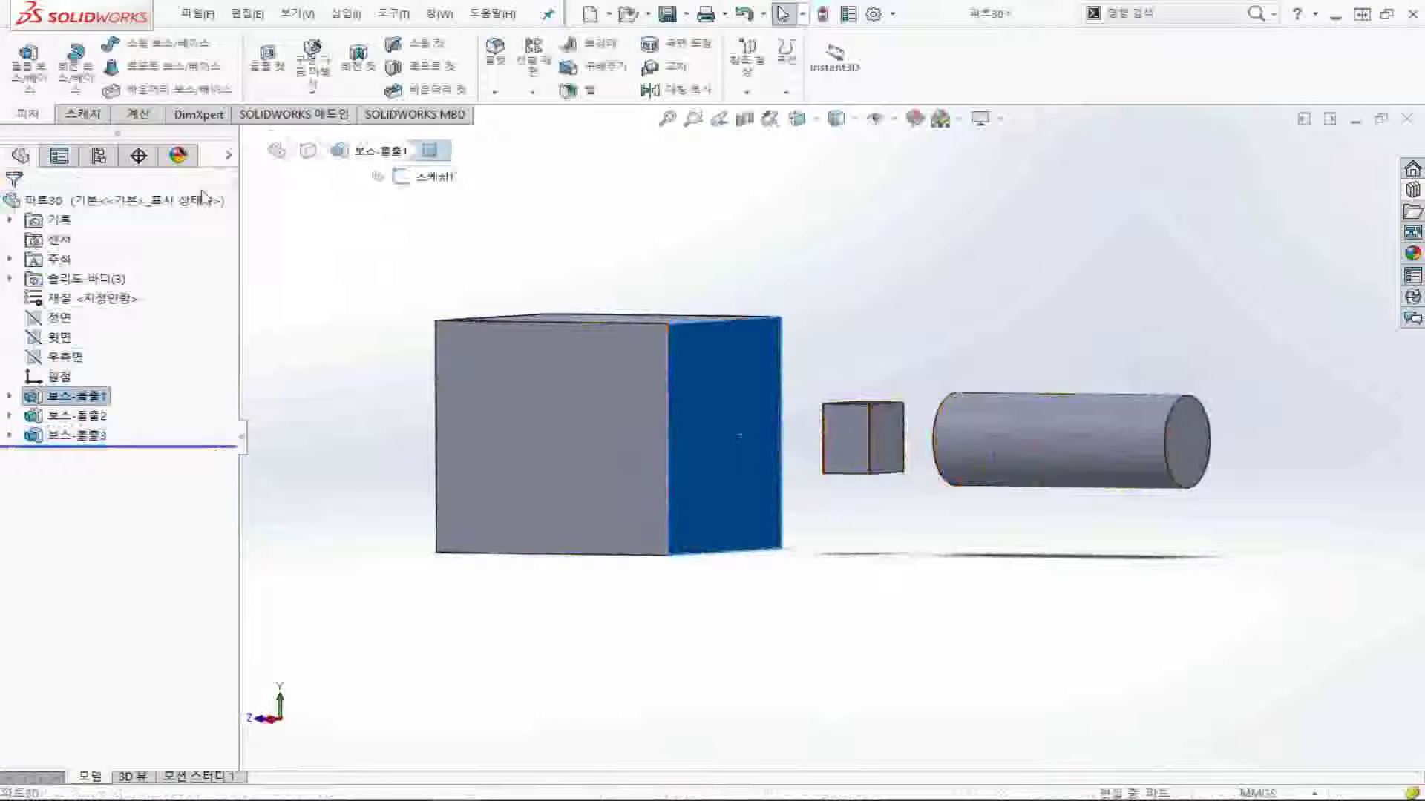
left_click(82, 113)
left_click(28, 57)
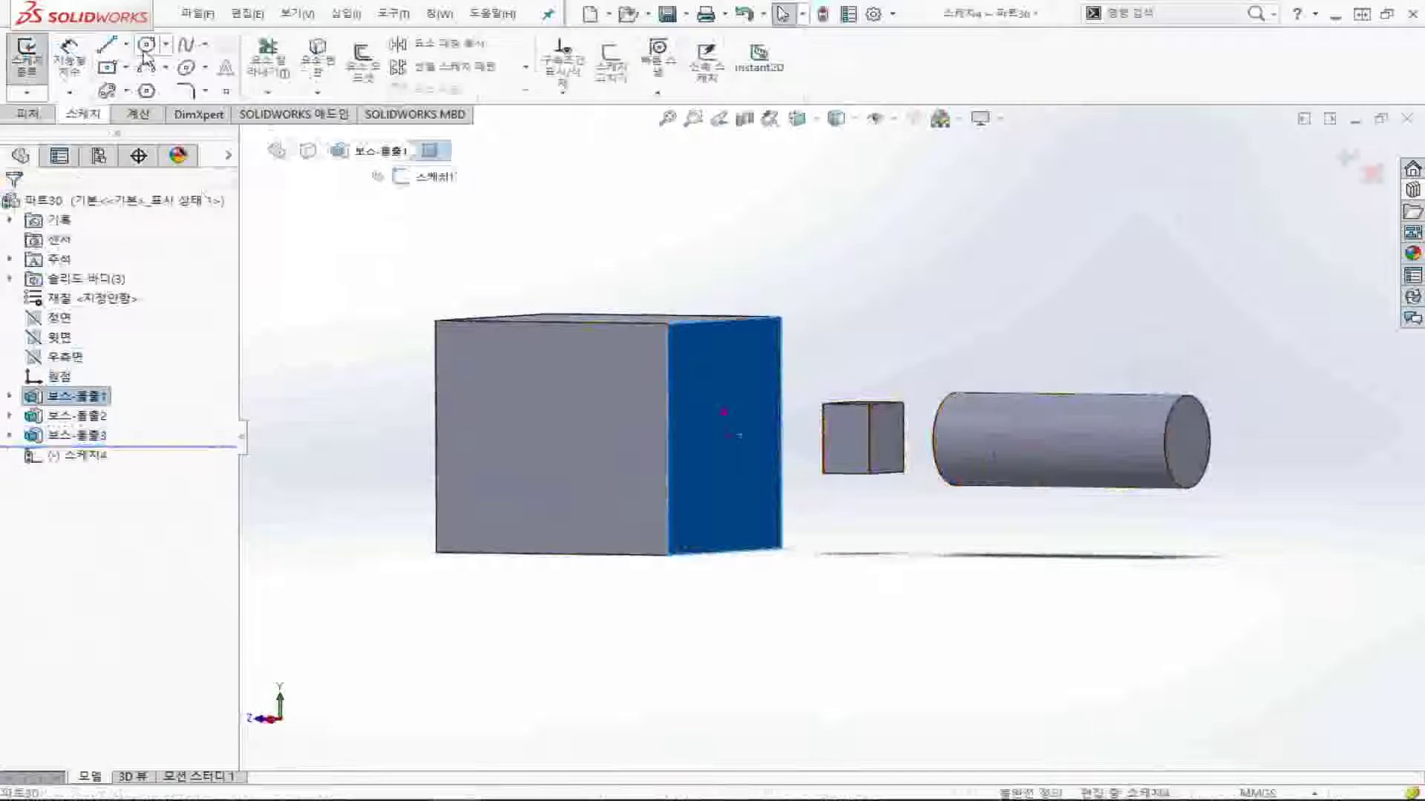
left_click(147, 43)
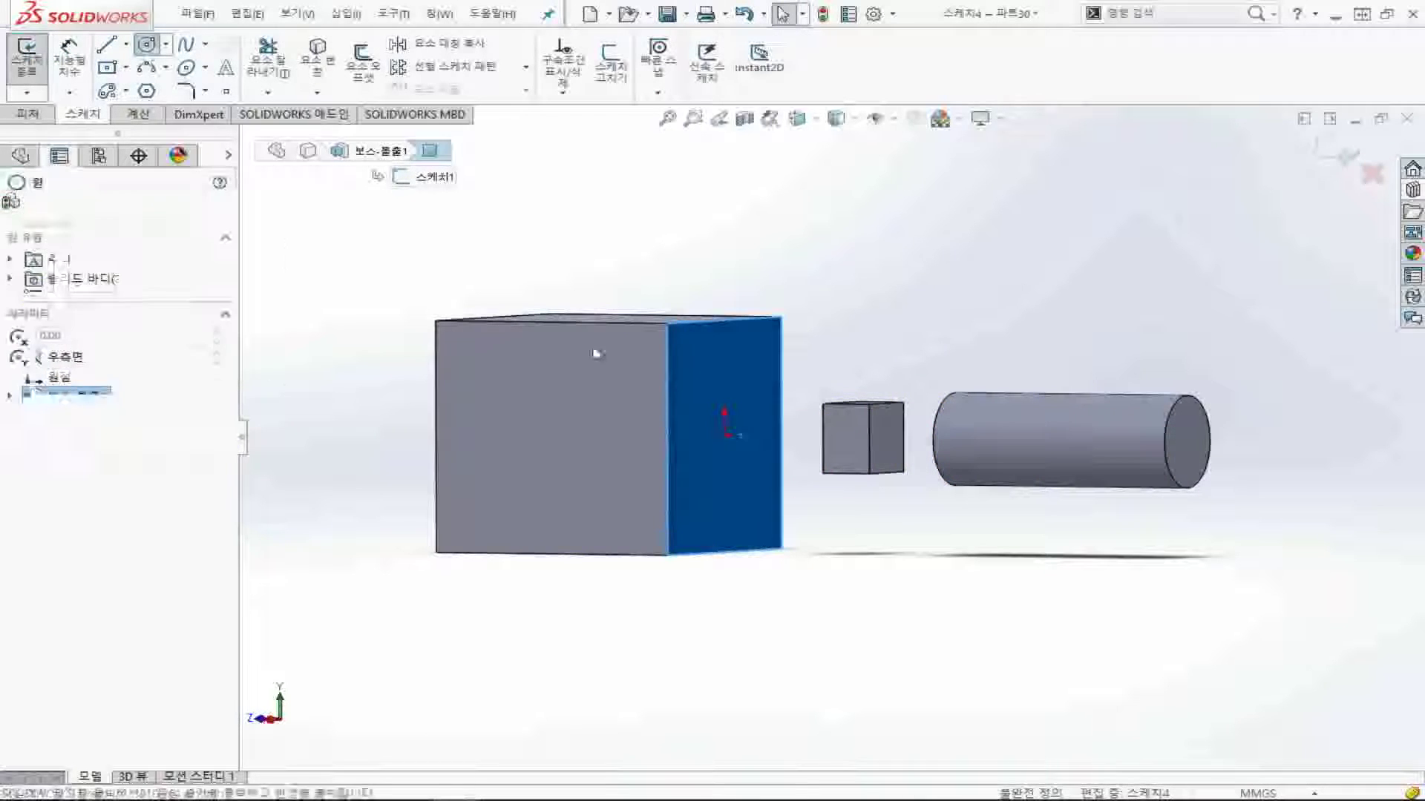
- Draw a 10 mm diameter circle centred on the sketch origin and exit the sketch
left_click(727, 437)
left_click(748, 458)
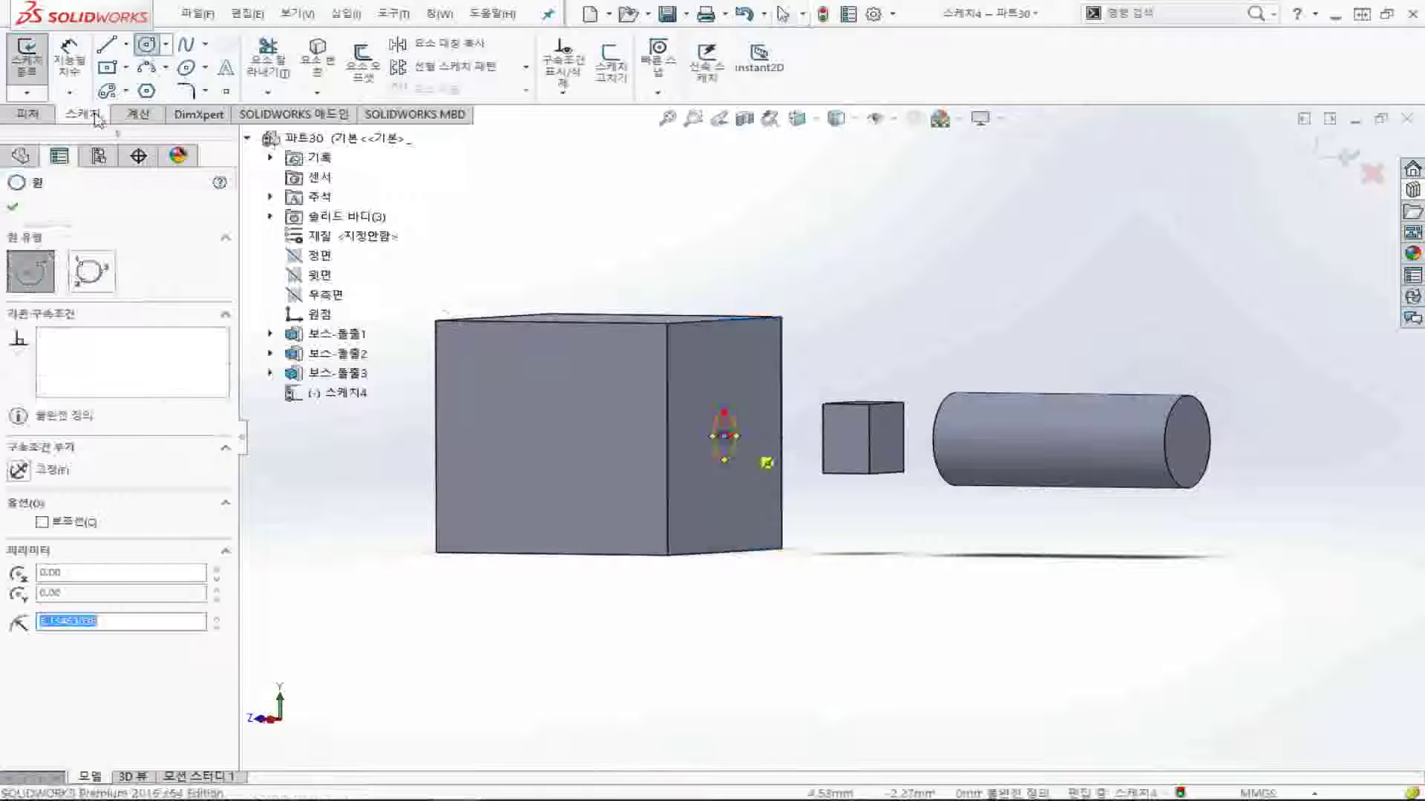
left_click(69, 57)
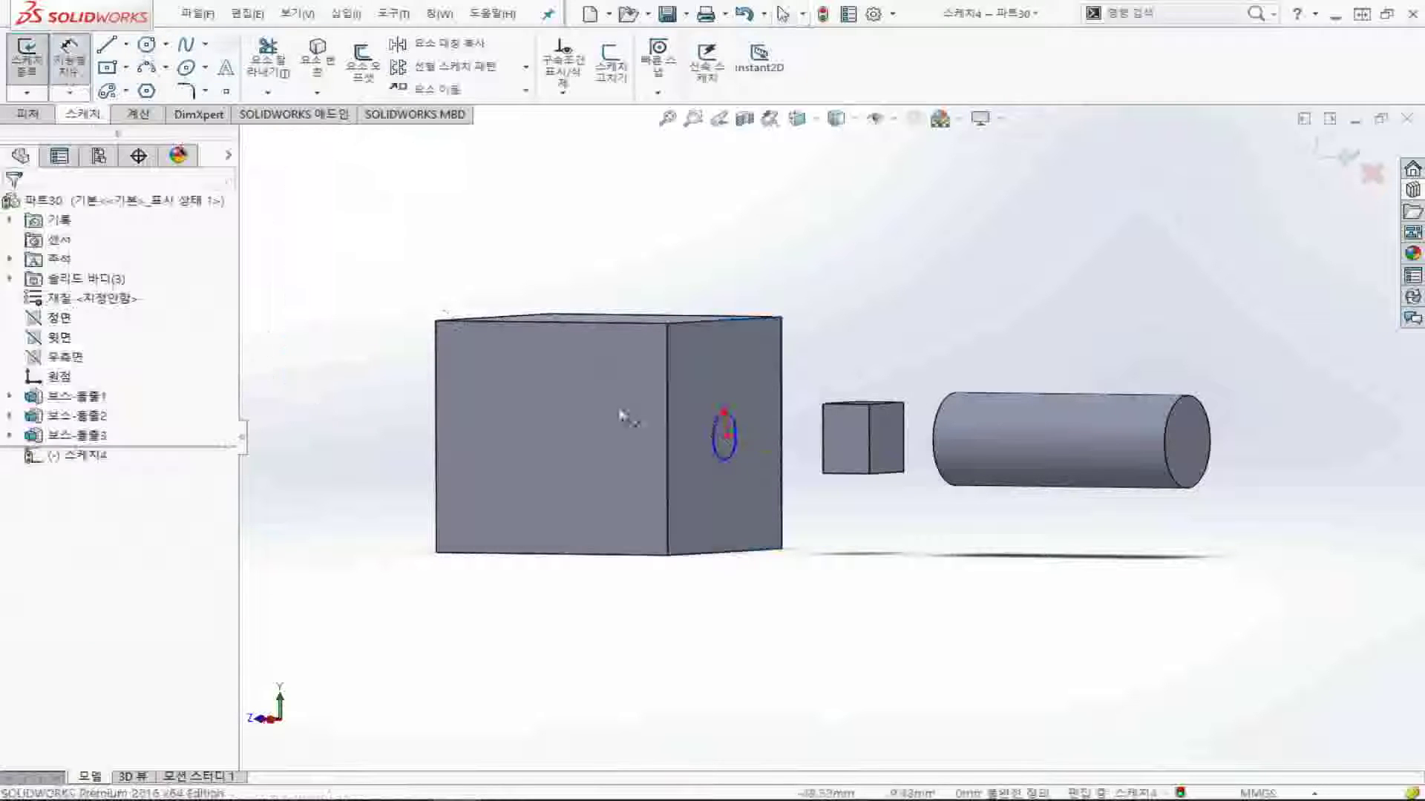
left_click(725, 413)
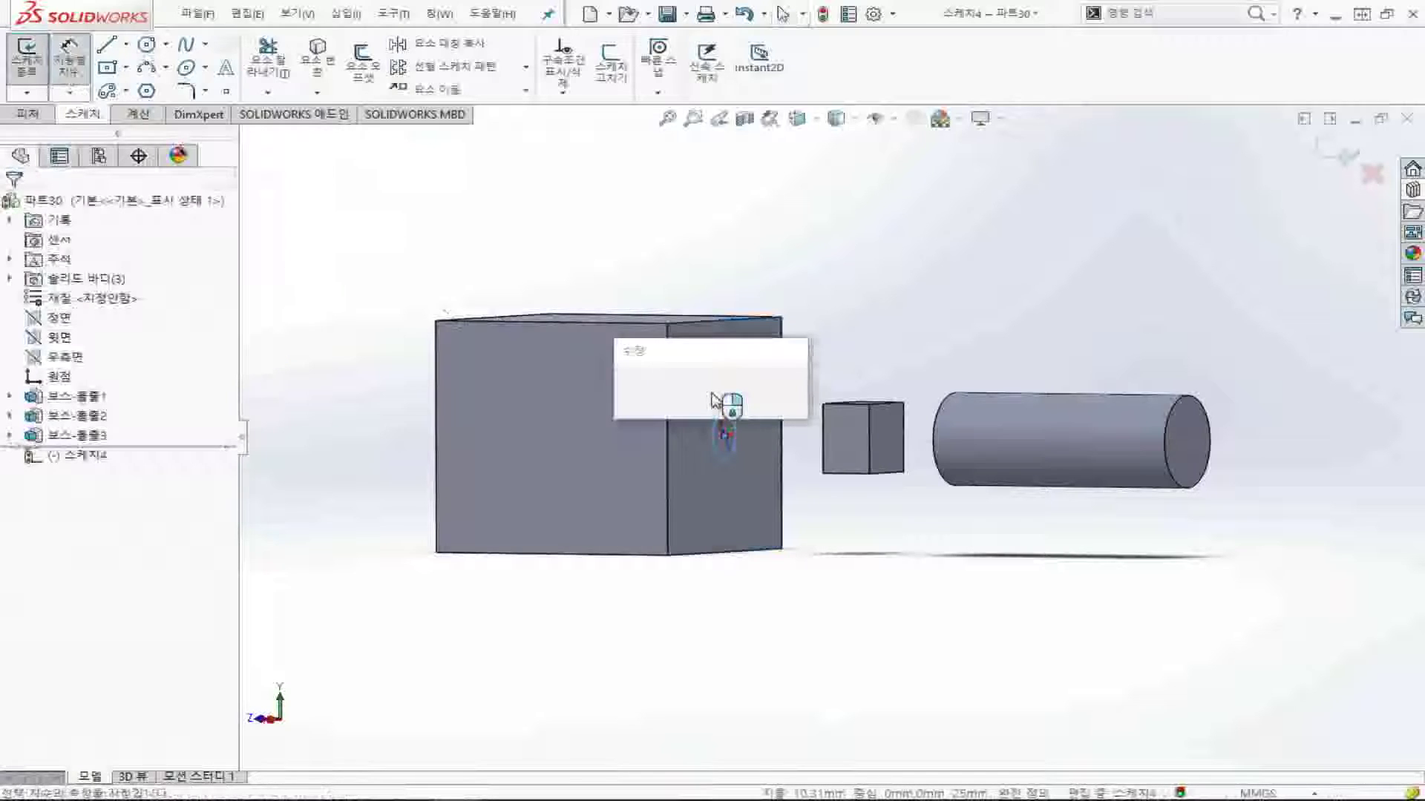
type("10")
key("Return")
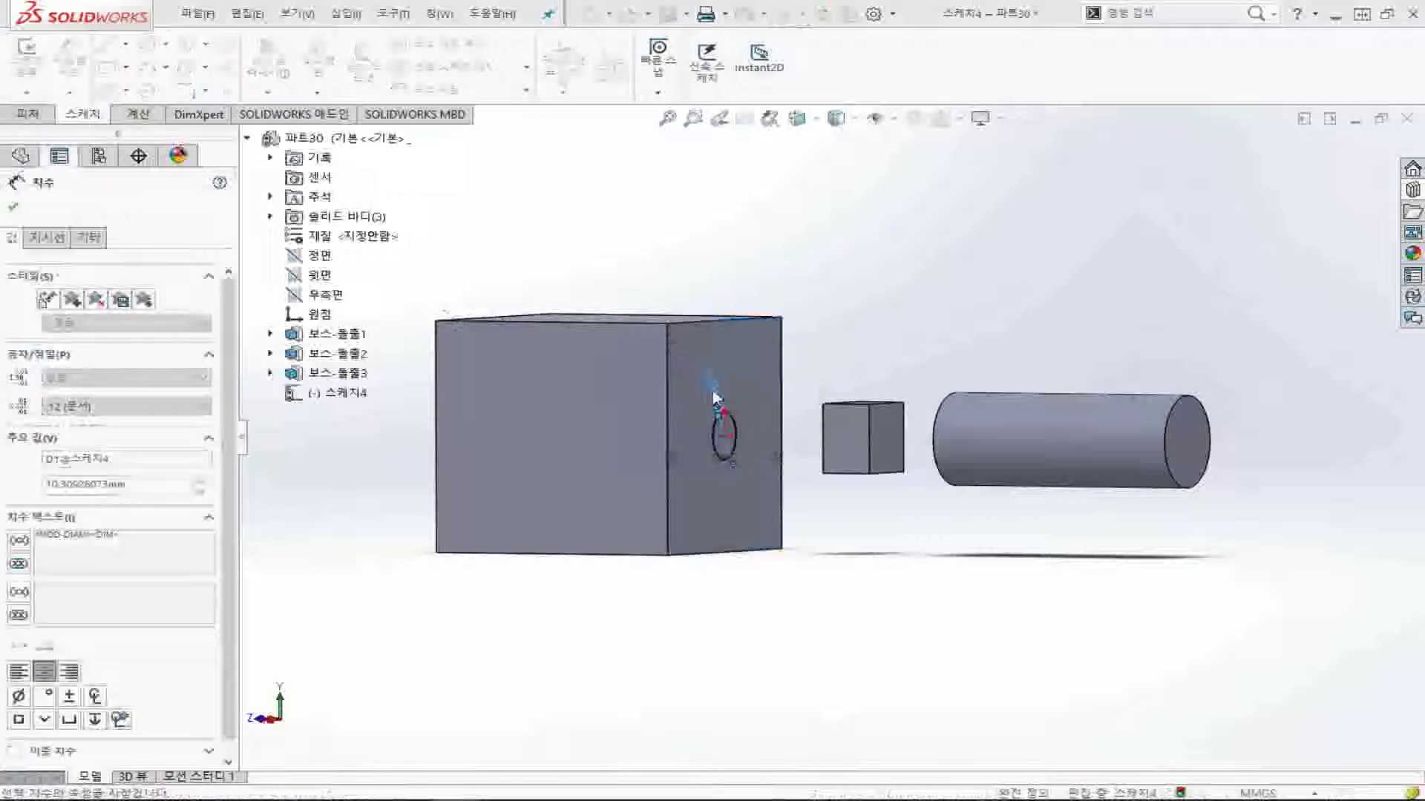
left_click(28, 114)
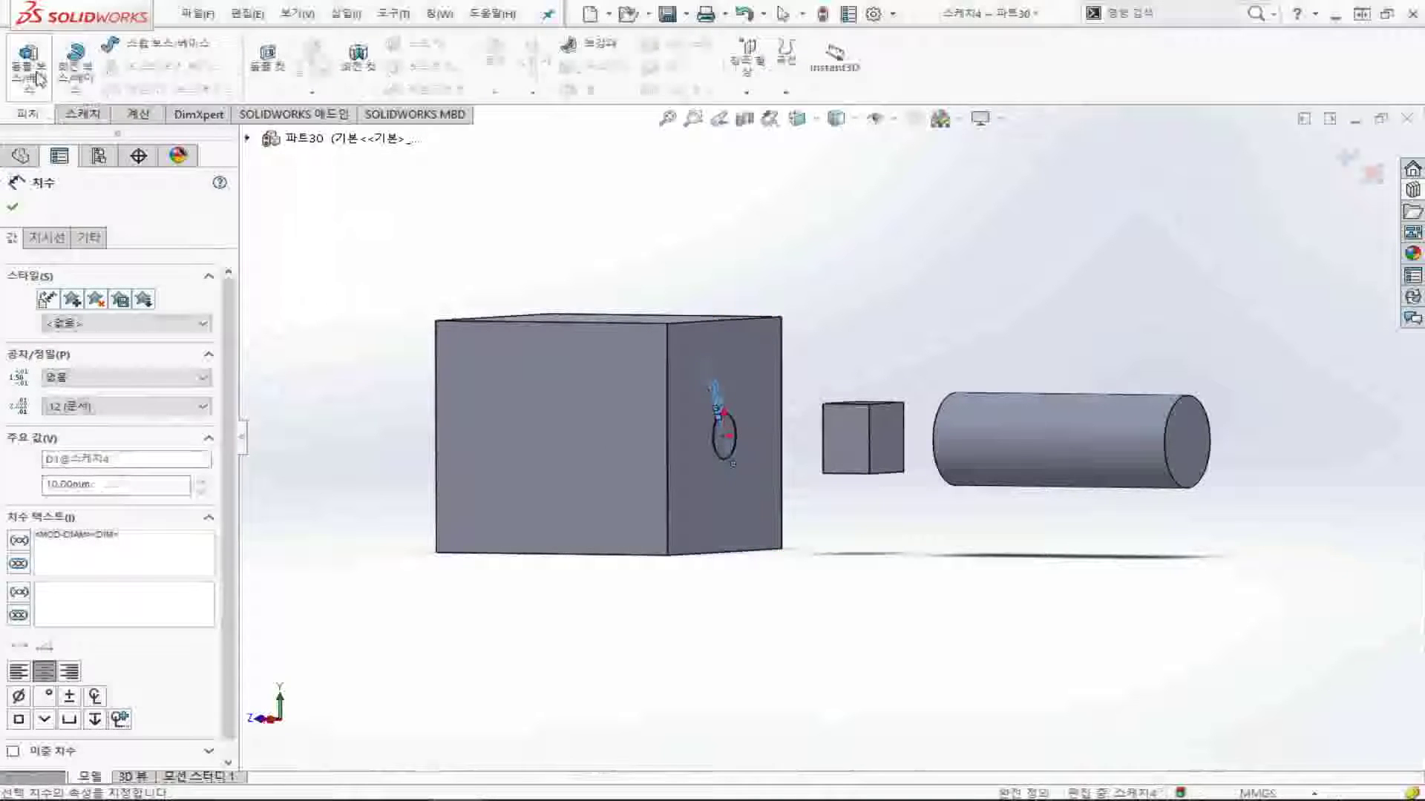
- Set up a Through All boss extrusion of the 10 mm circle sketch
left_click(39, 78)
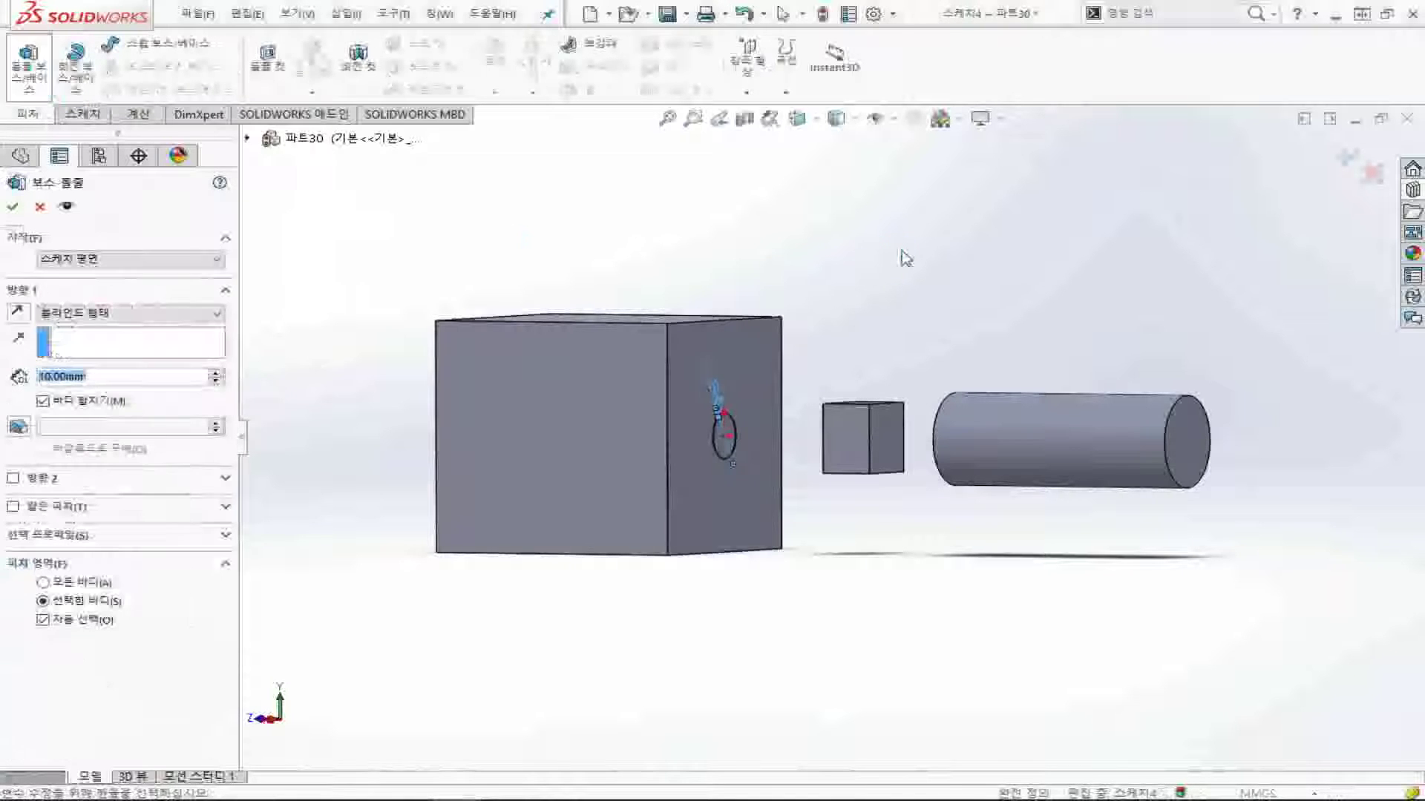
left_click(194, 315)
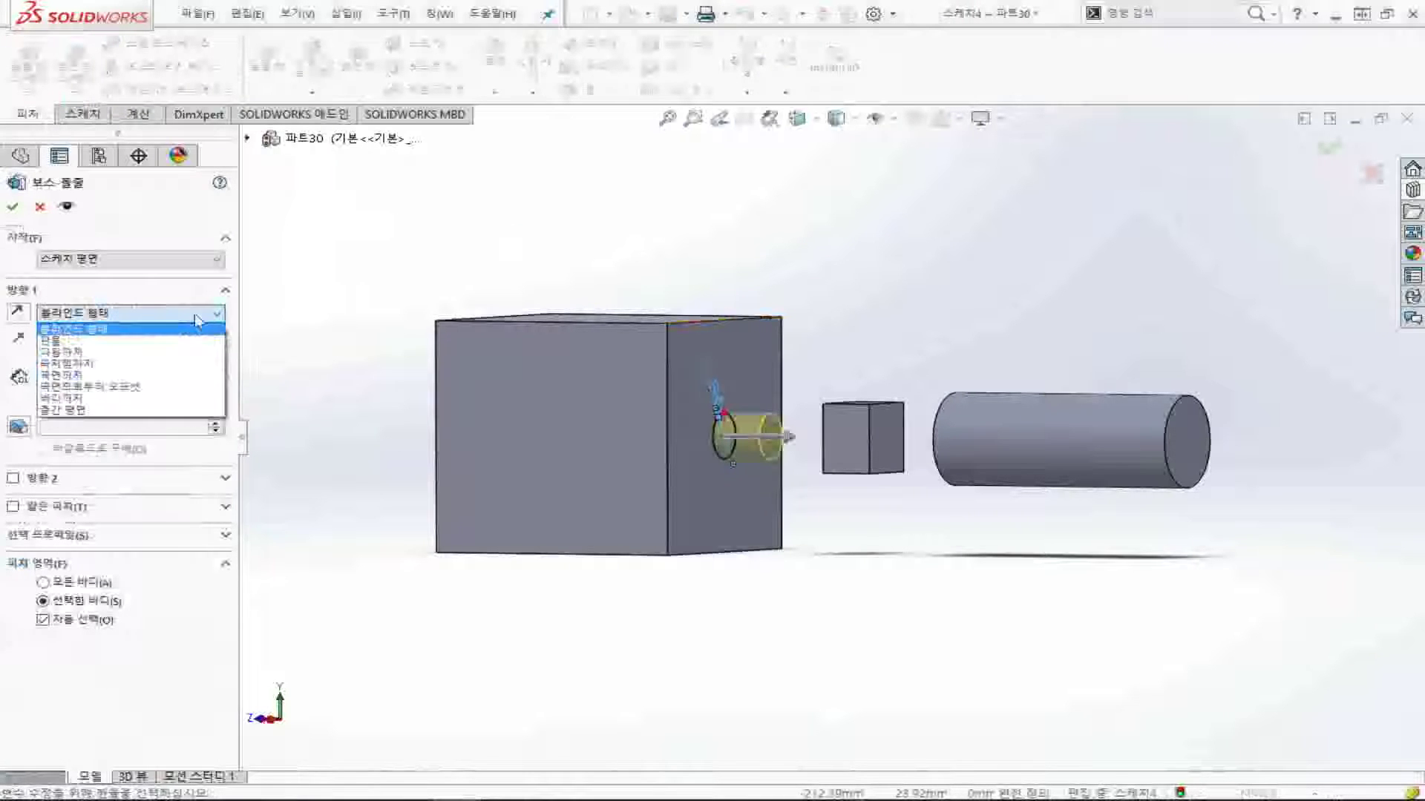
left_click(197, 341)
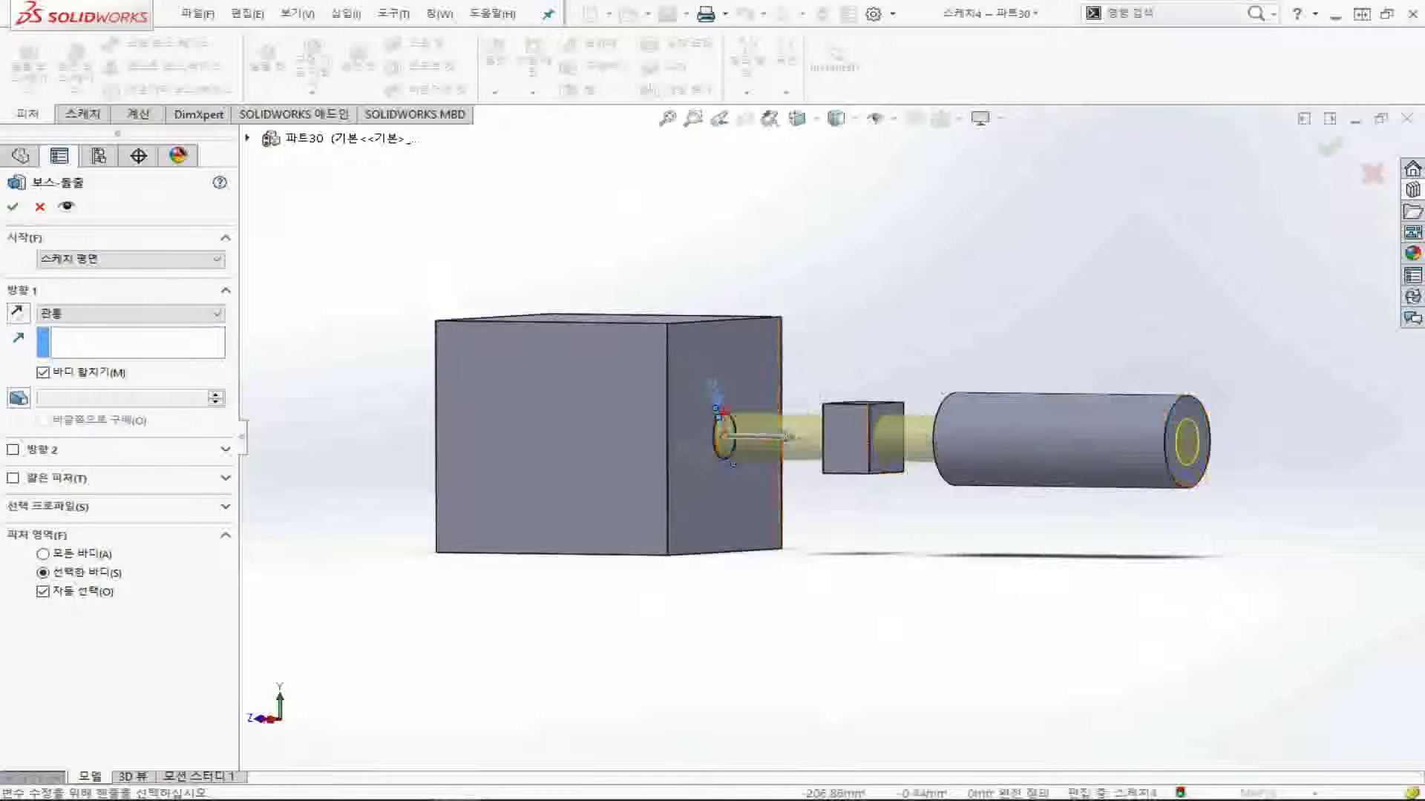
key("ctrl+4")
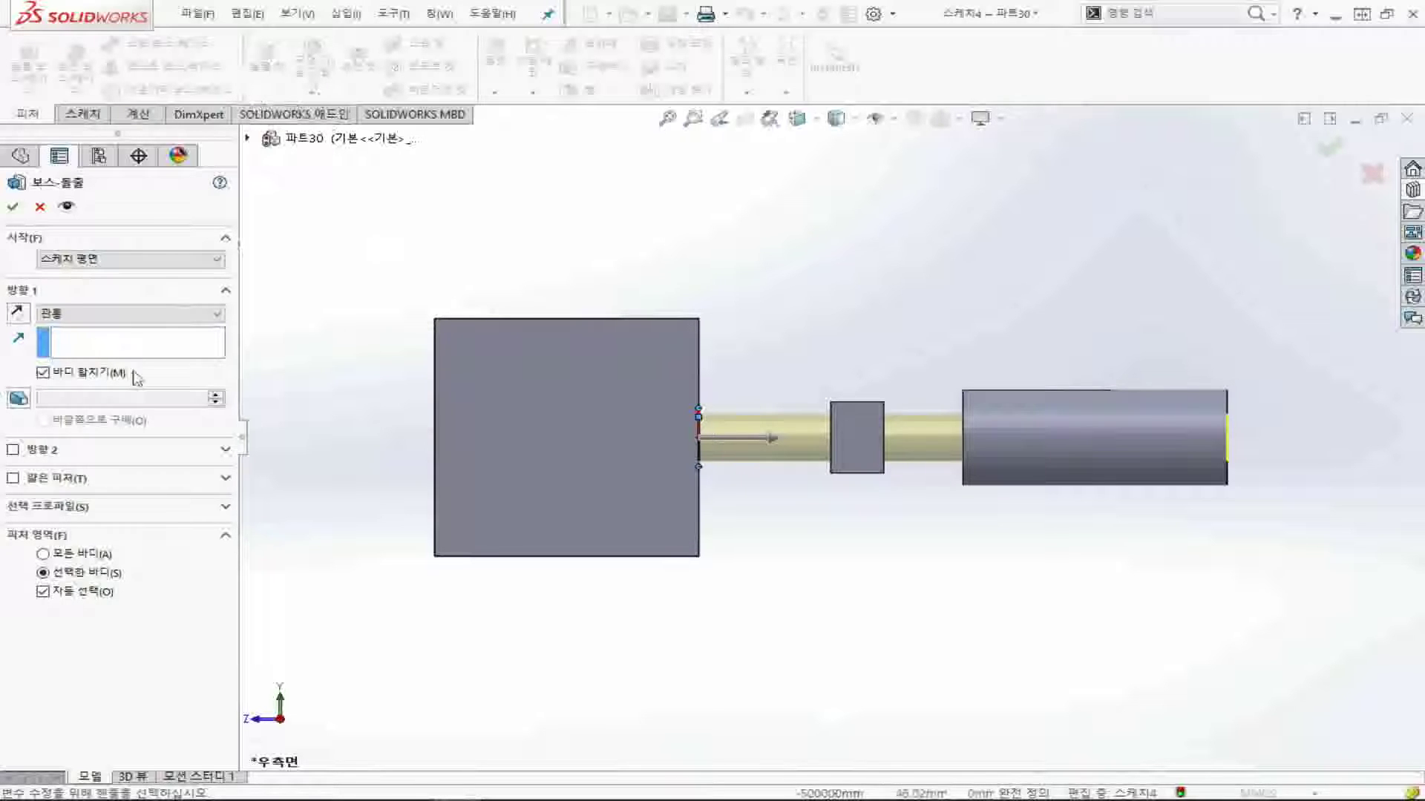
left_click(172, 314)
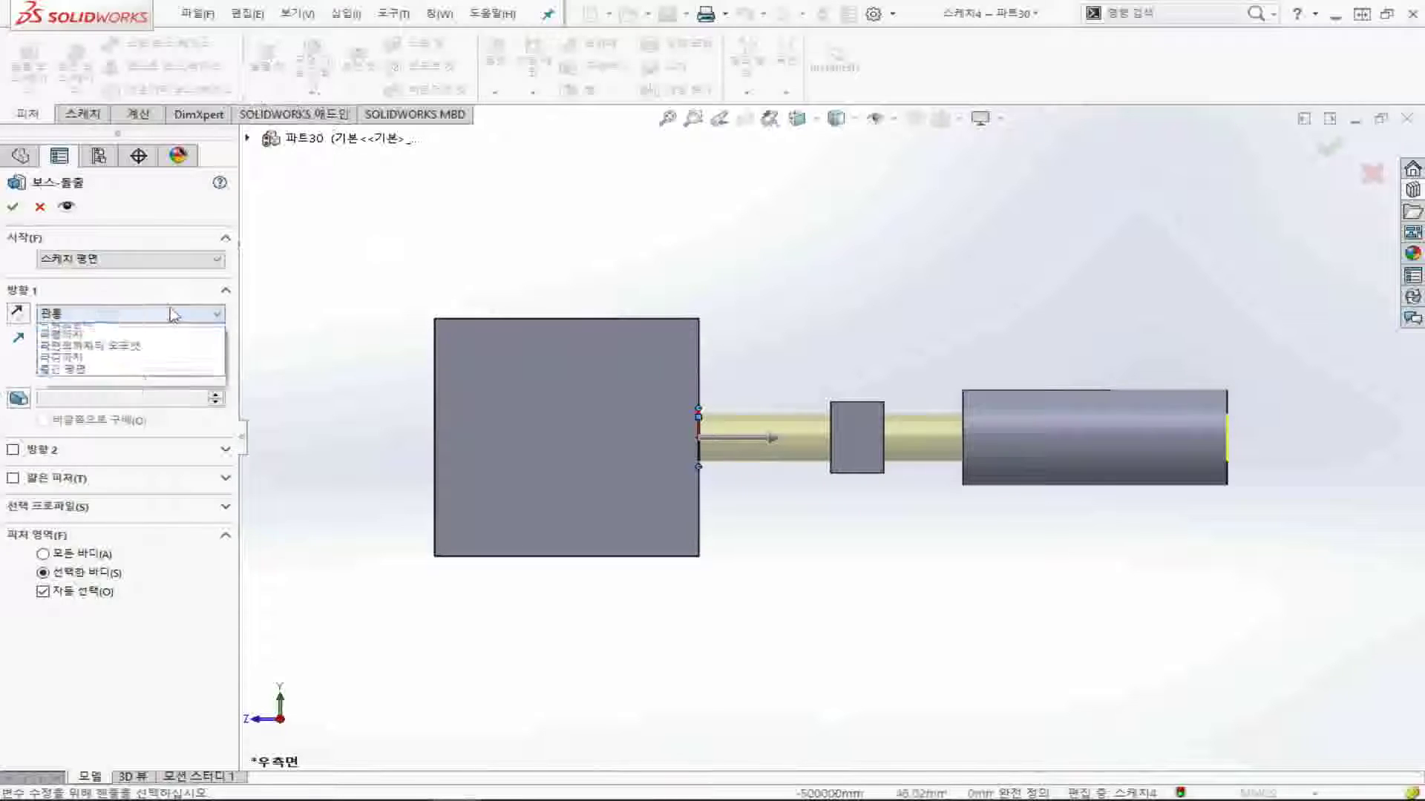
left_click(762, 228)
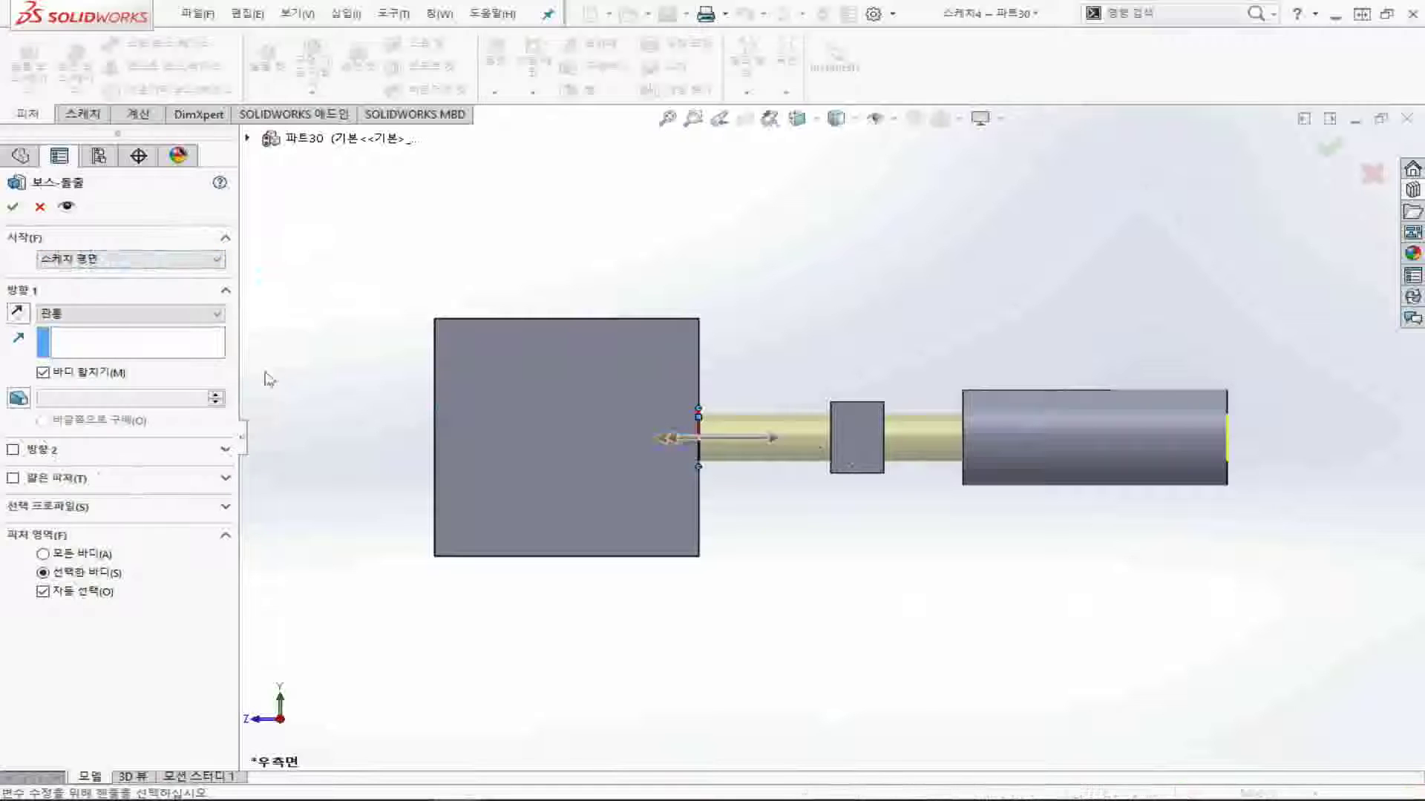
- Try a 49 mm blind Direction 2, then cancel the boss extrusion
left_click(13, 449)
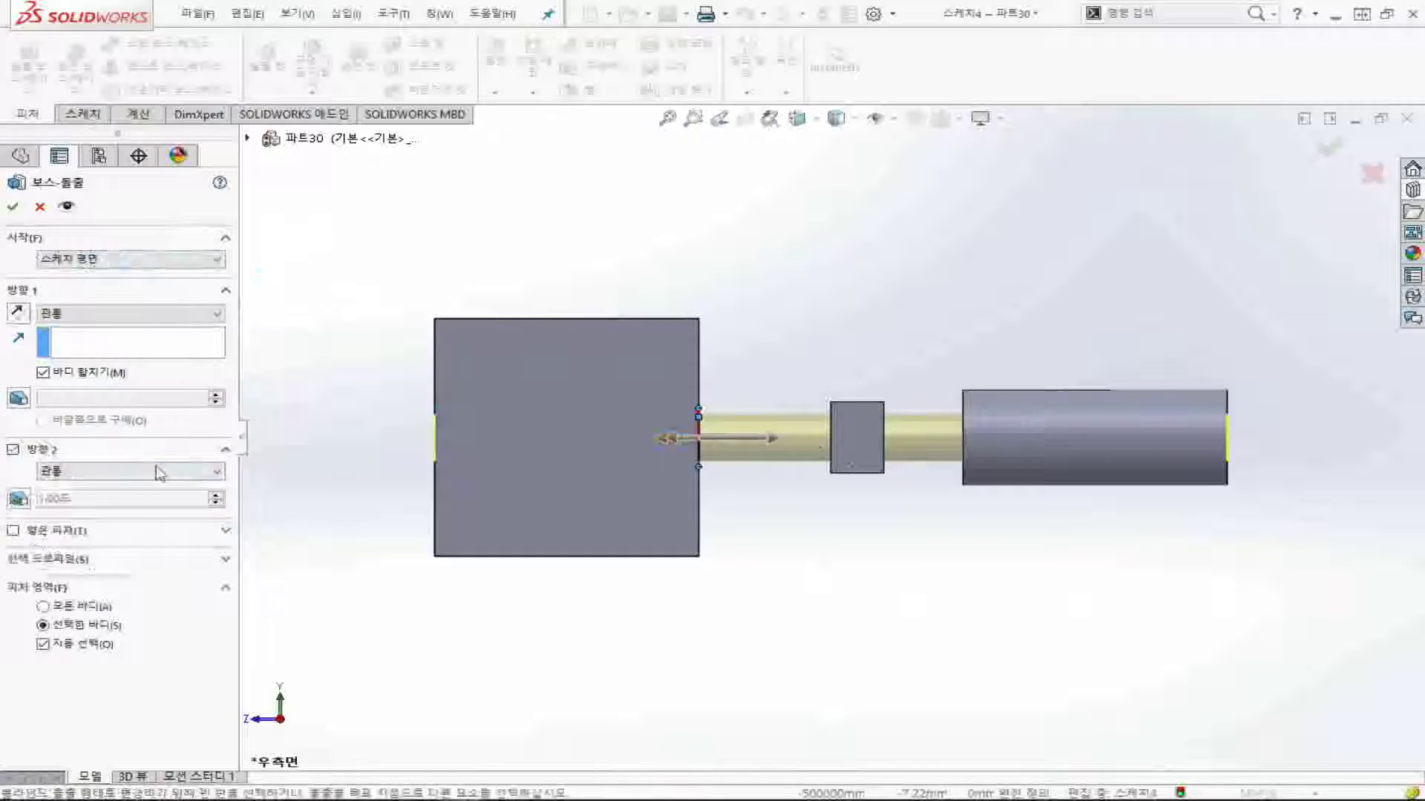
left_click(112, 472)
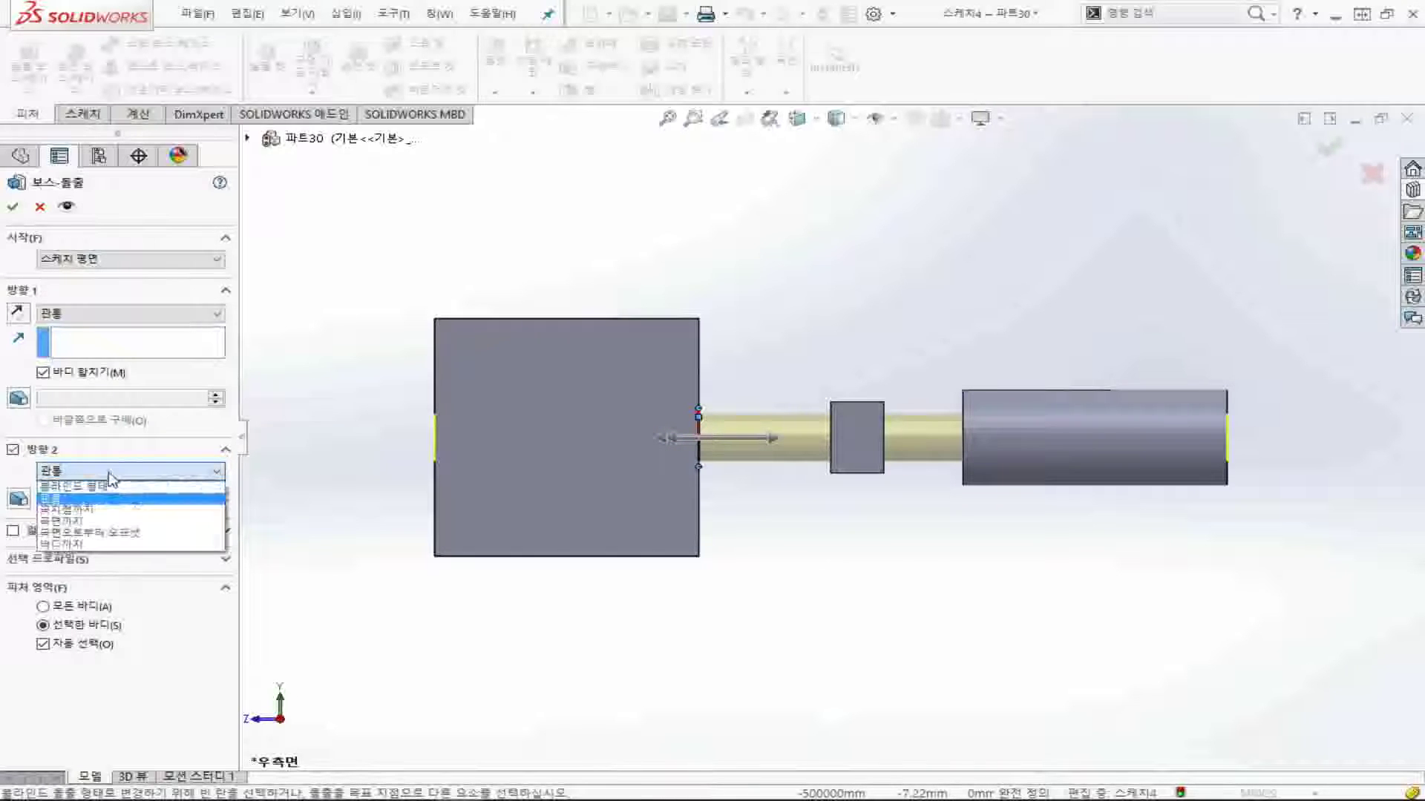
left_click(304, 505)
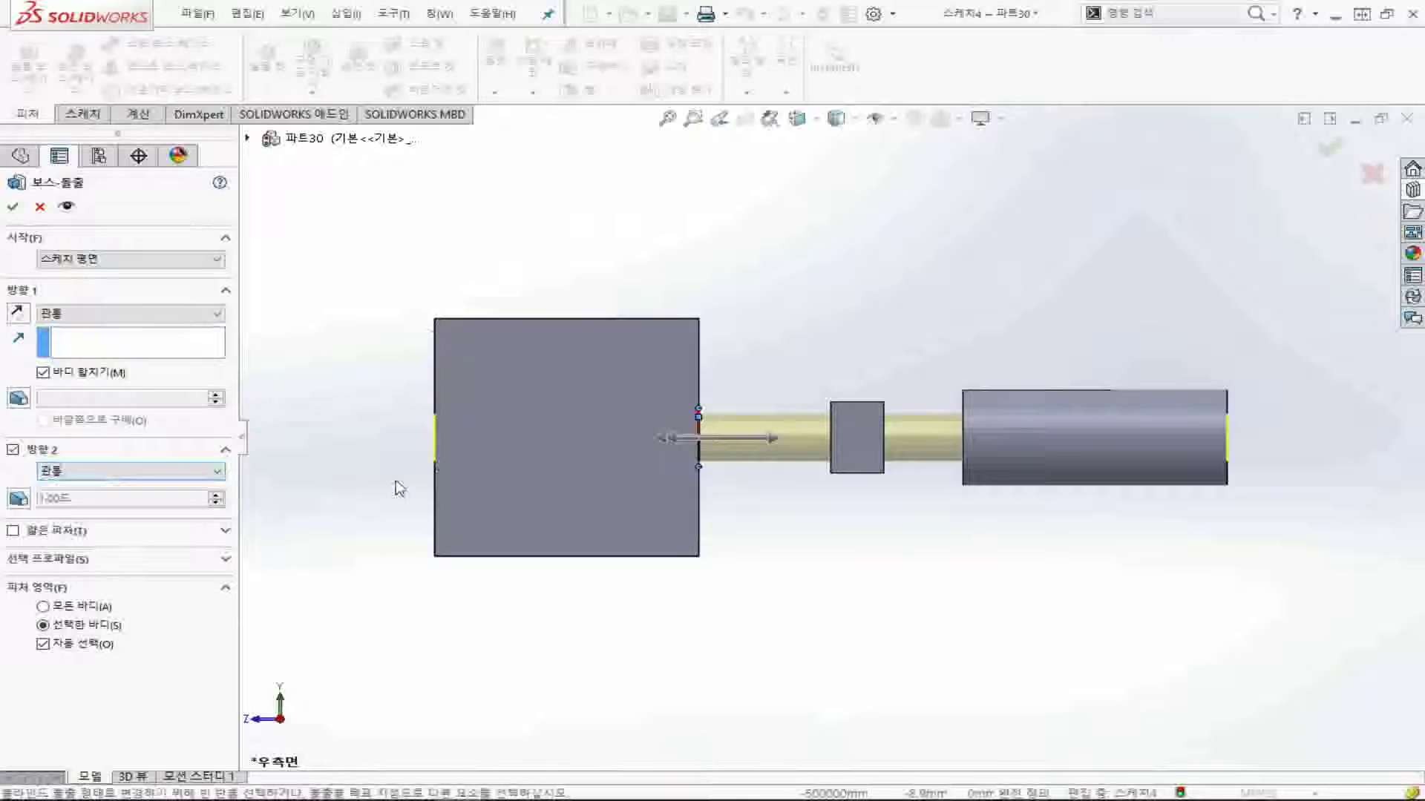
key("Right")
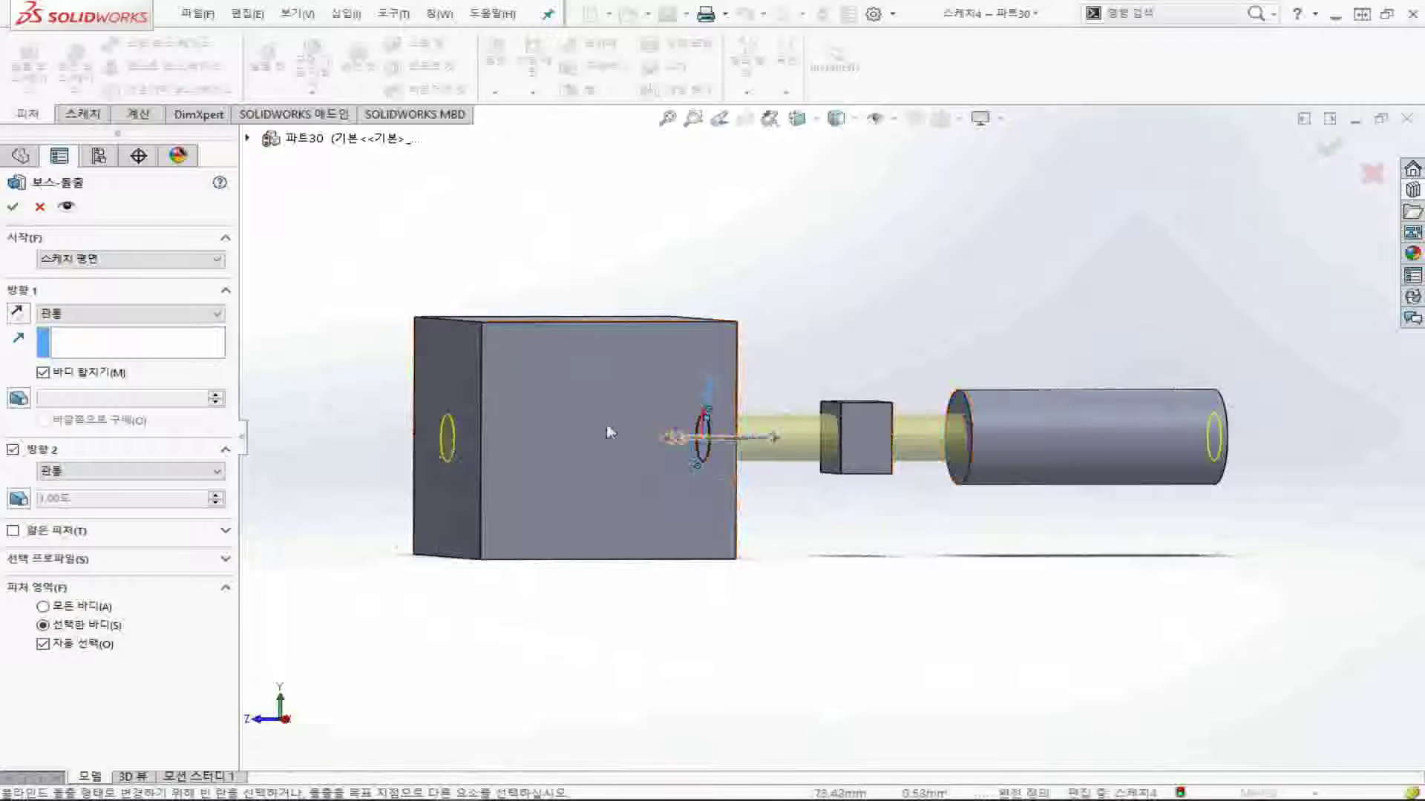
left_click(163, 472)
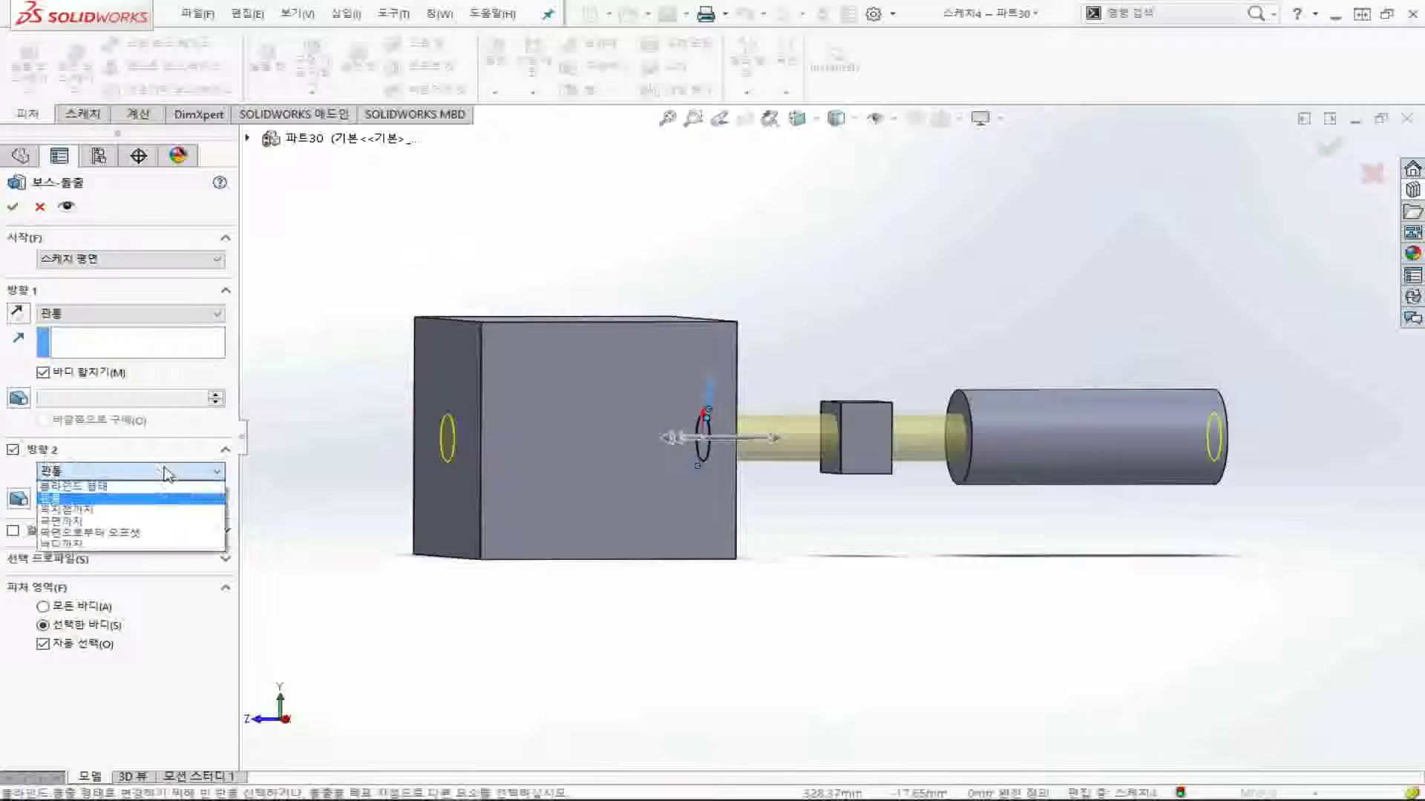
left_click(166, 486)
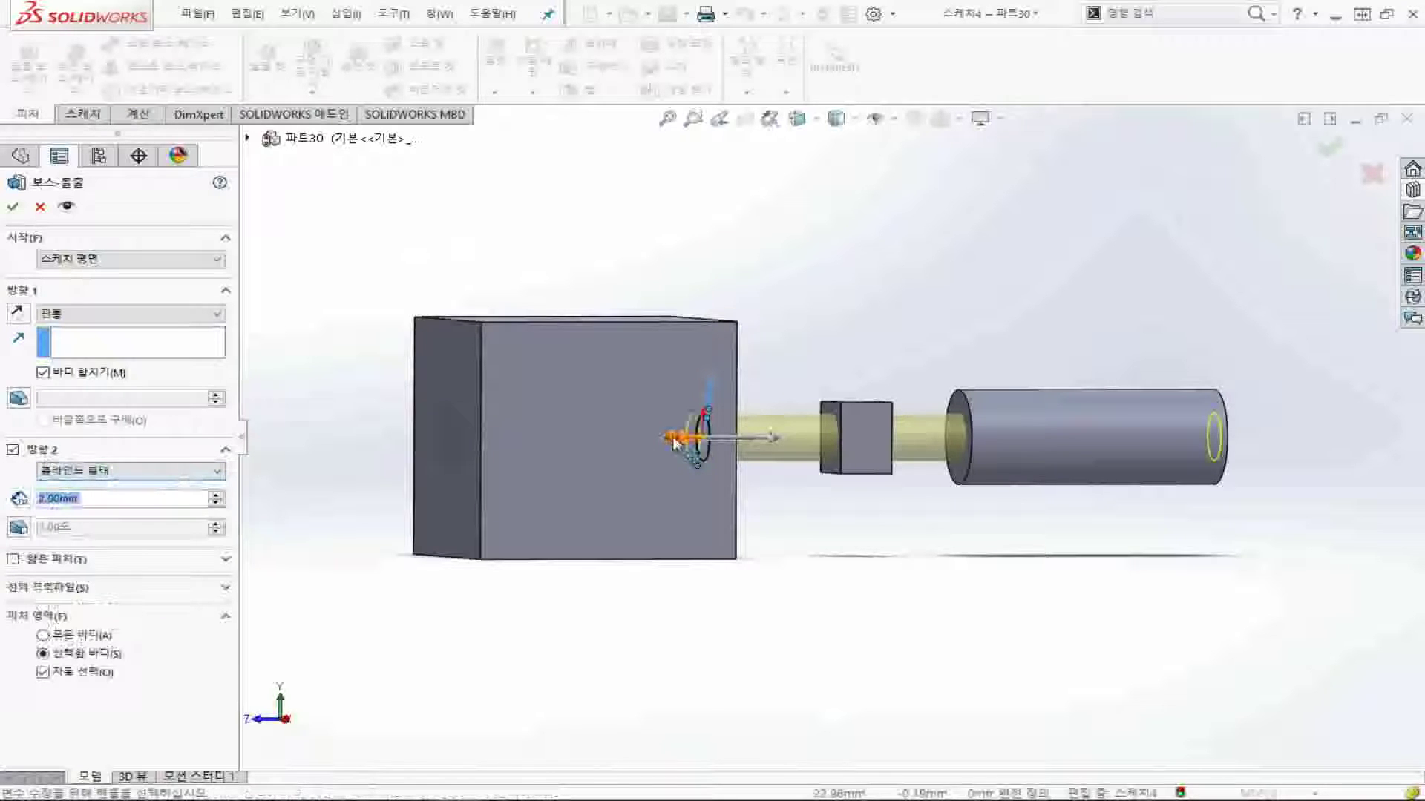
left_click_drag(666, 438, 429, 438)
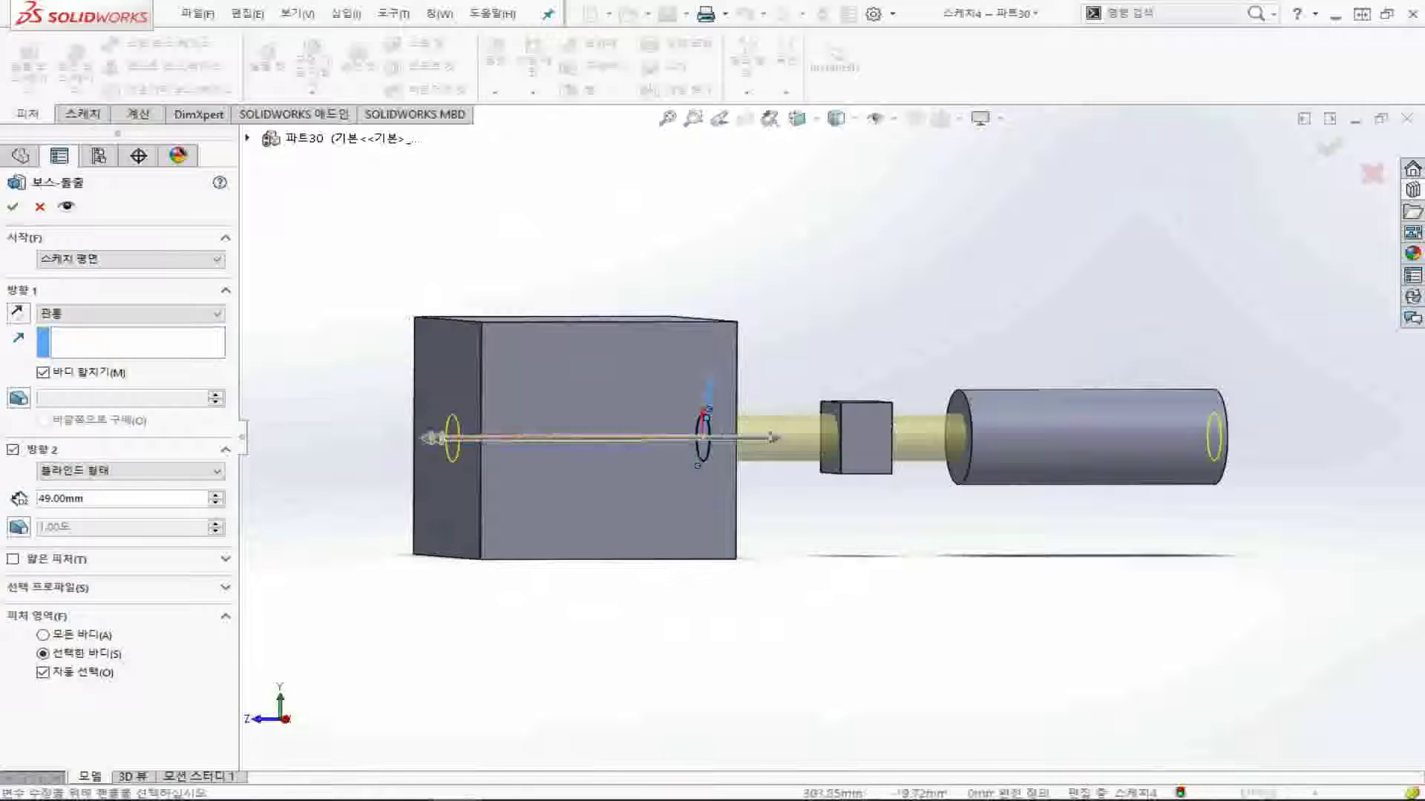
left_click(36, 210)
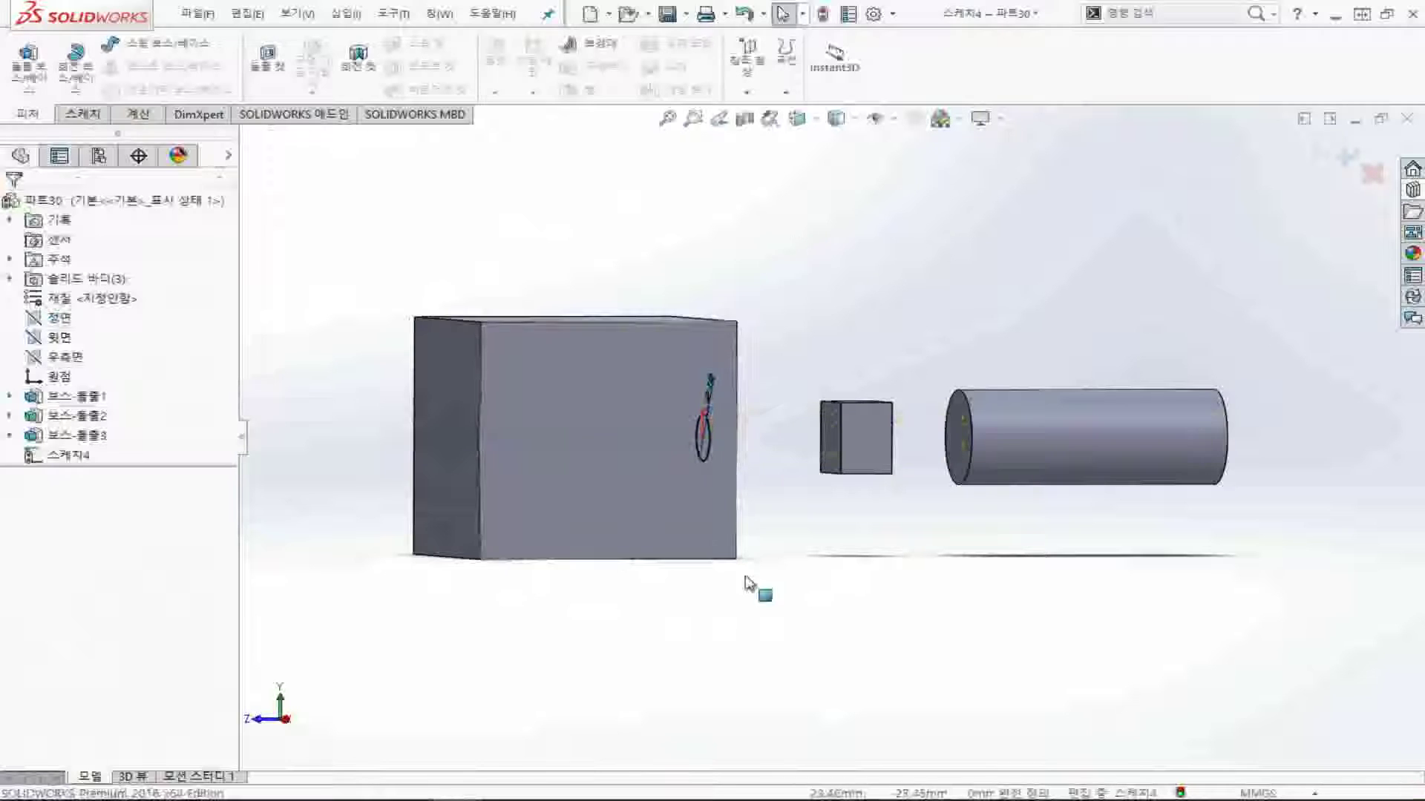
- Begin an Extruded Cut using 스케치4 (Sketch4) as the profile
key("ctrl+4")
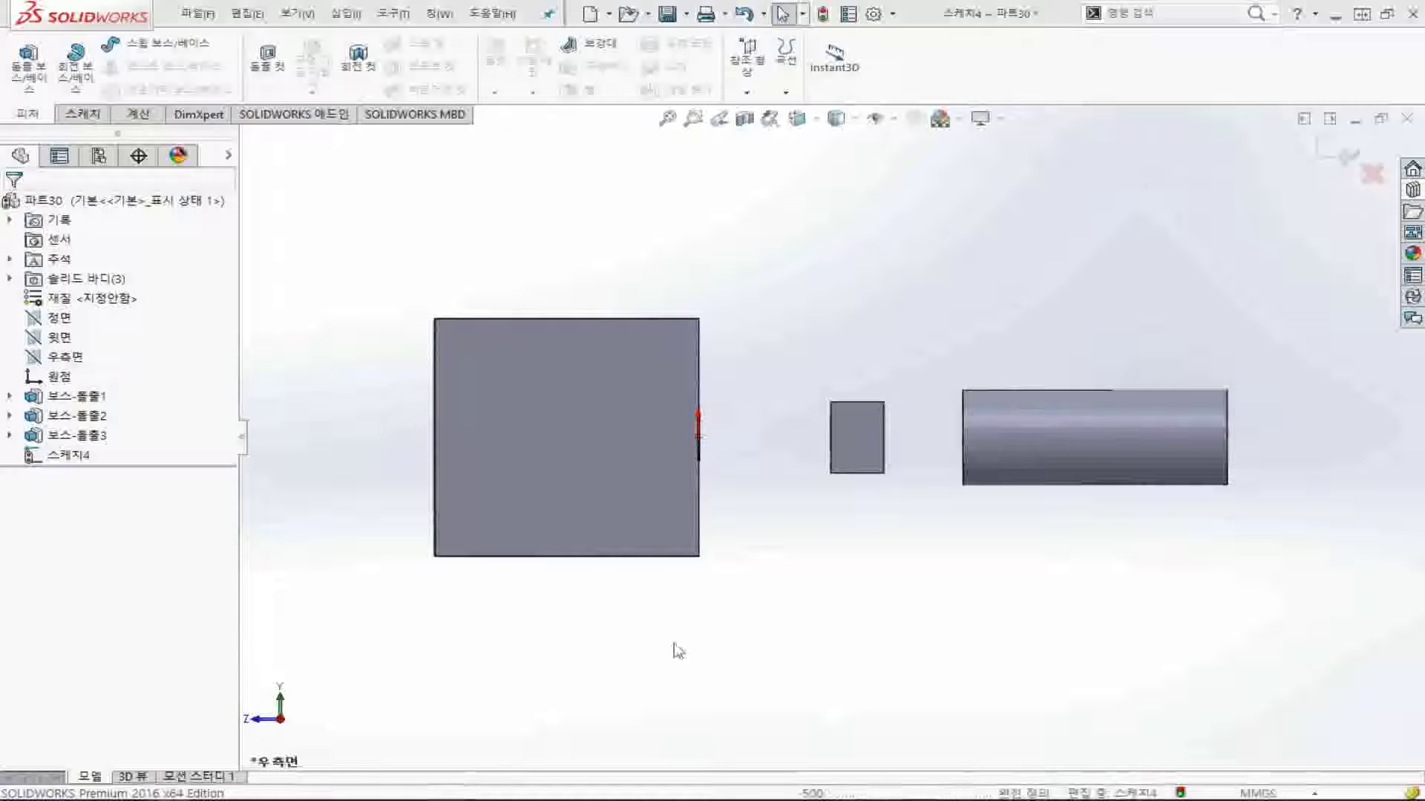
left_click(524, 385)
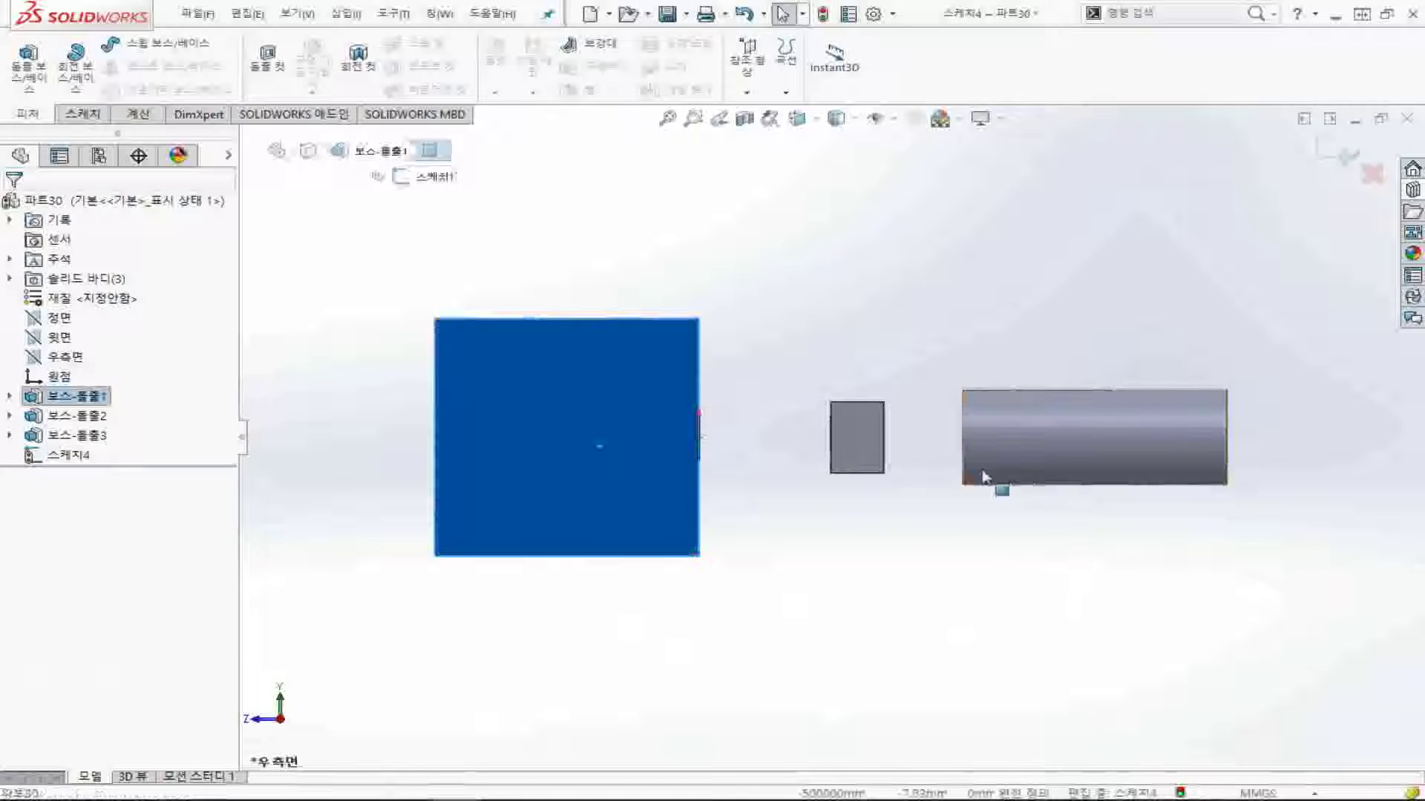
left_click(801, 288)
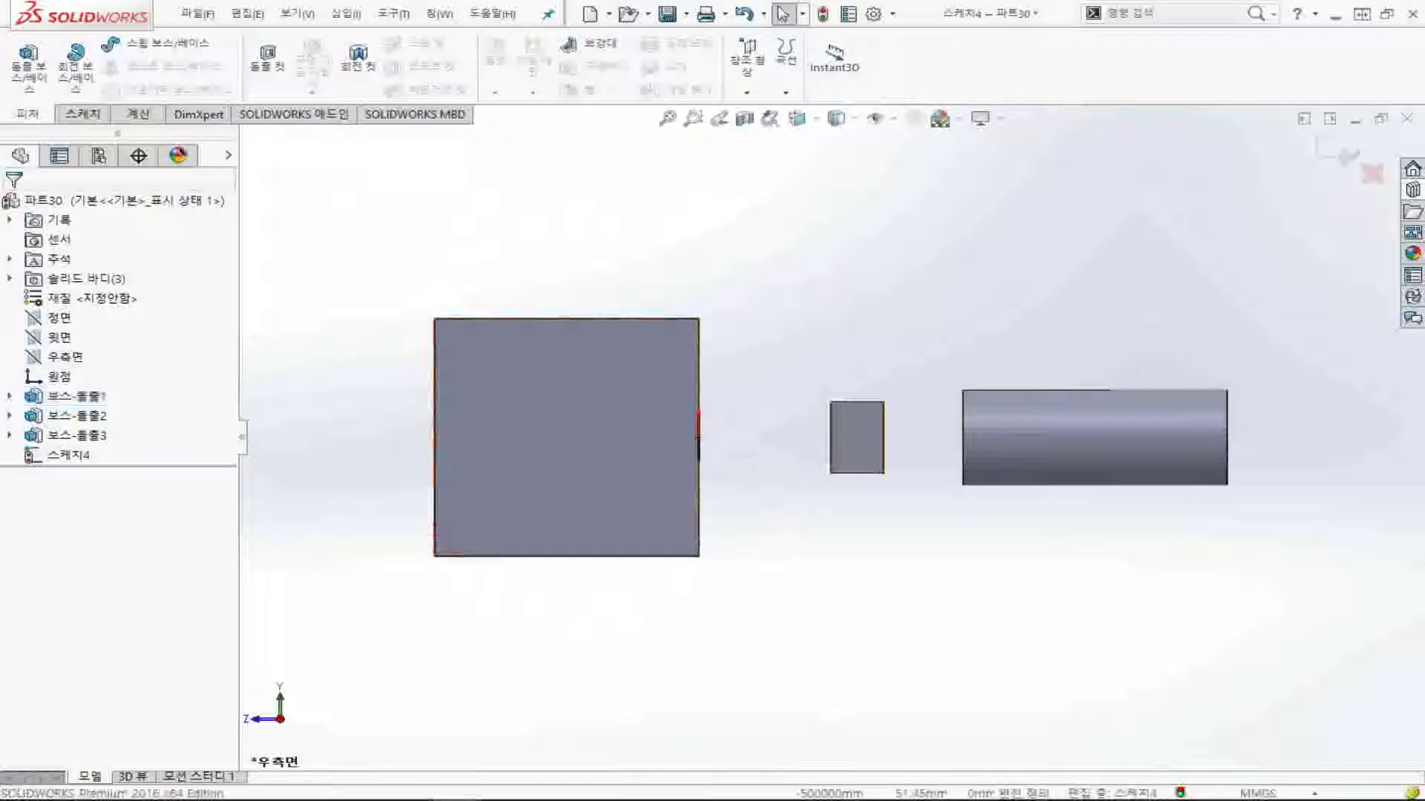
left_click(87, 458)
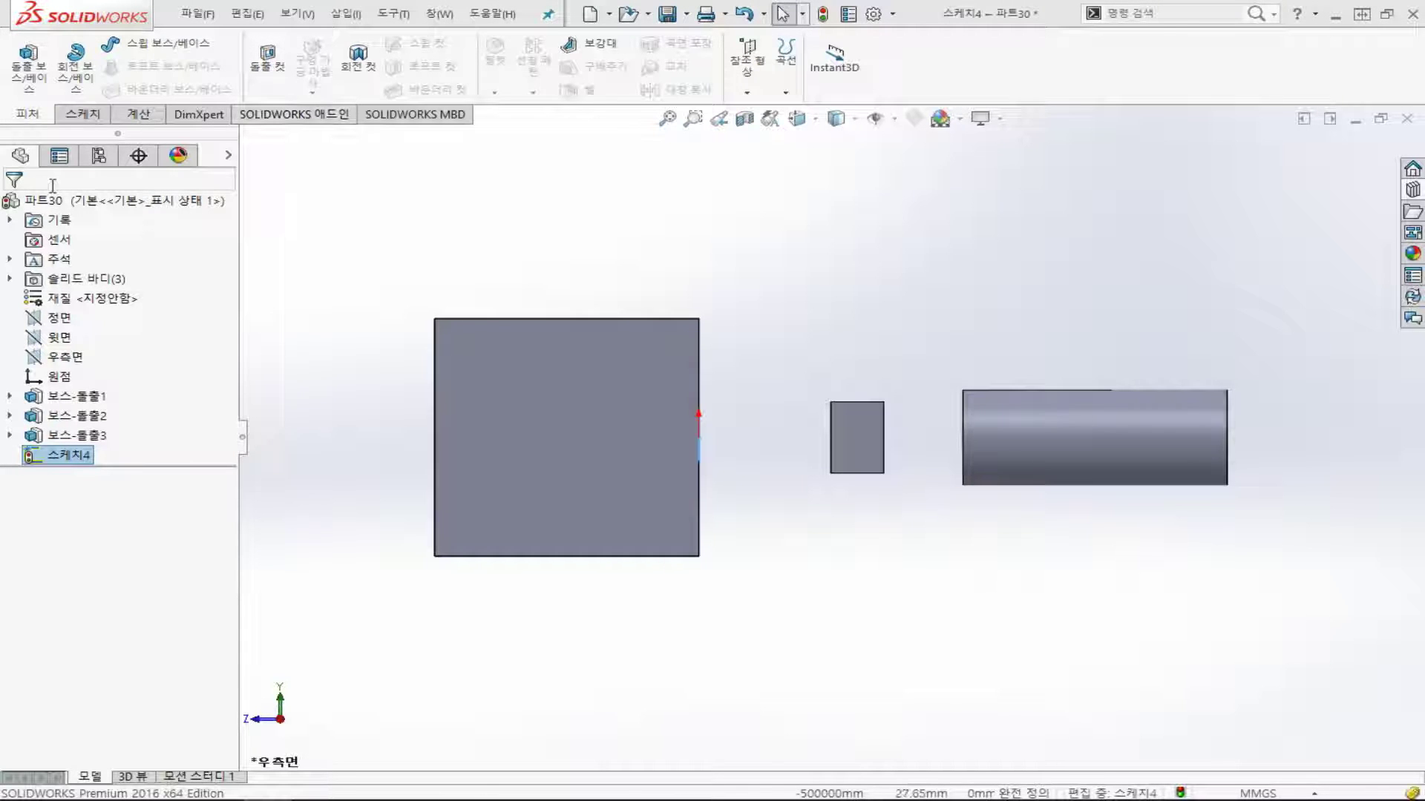
left_click(281, 79)
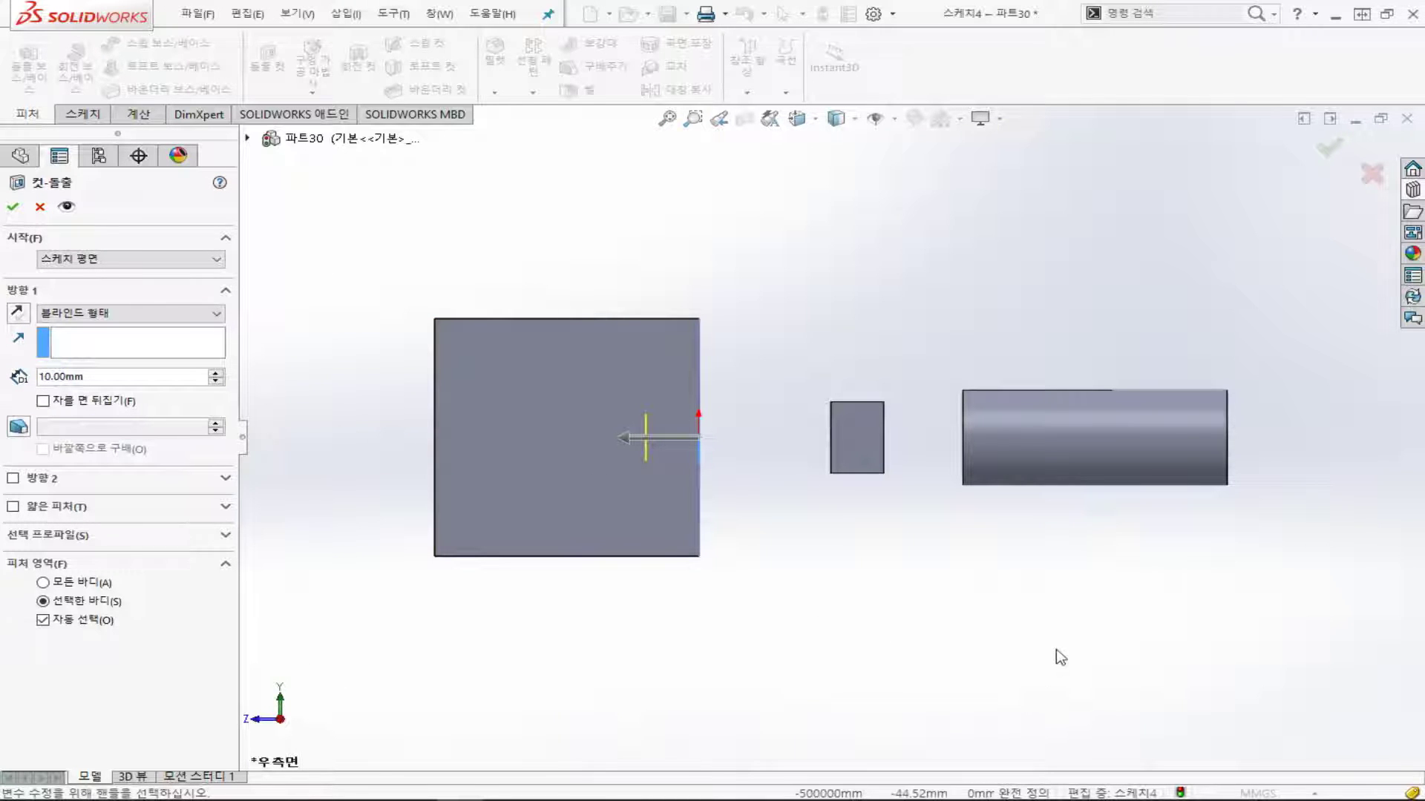
- Accept the 10 mm blind cut of the circle into the block
mouse_move(1082, 653)
middle_mouse_down()
mouse_move(1024, 598)
mouse_move(931, 455)
mouse_move(894, 615)
middle_mouse_up()
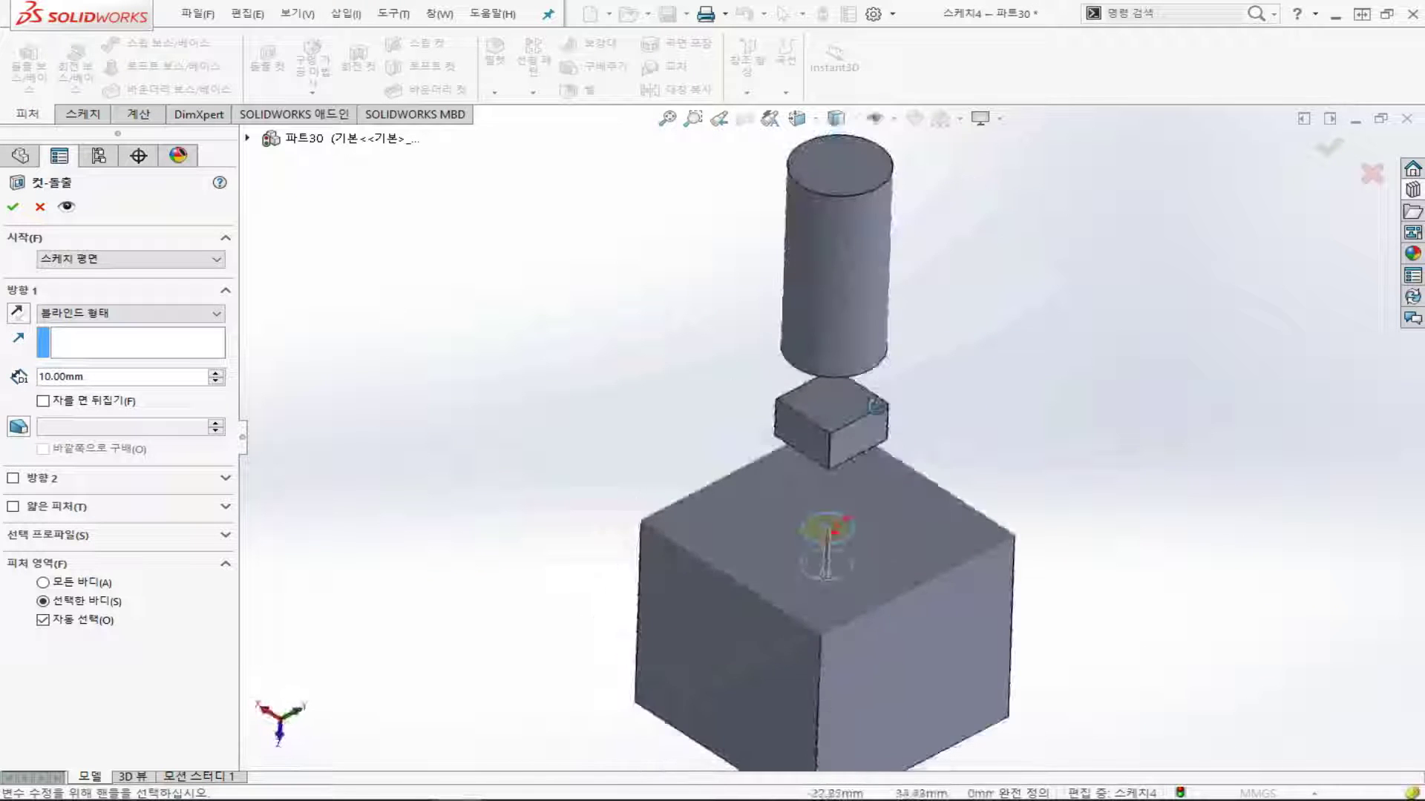
scroll(891, 668, "up", 2)
scroll(846, 430, "up", 2)
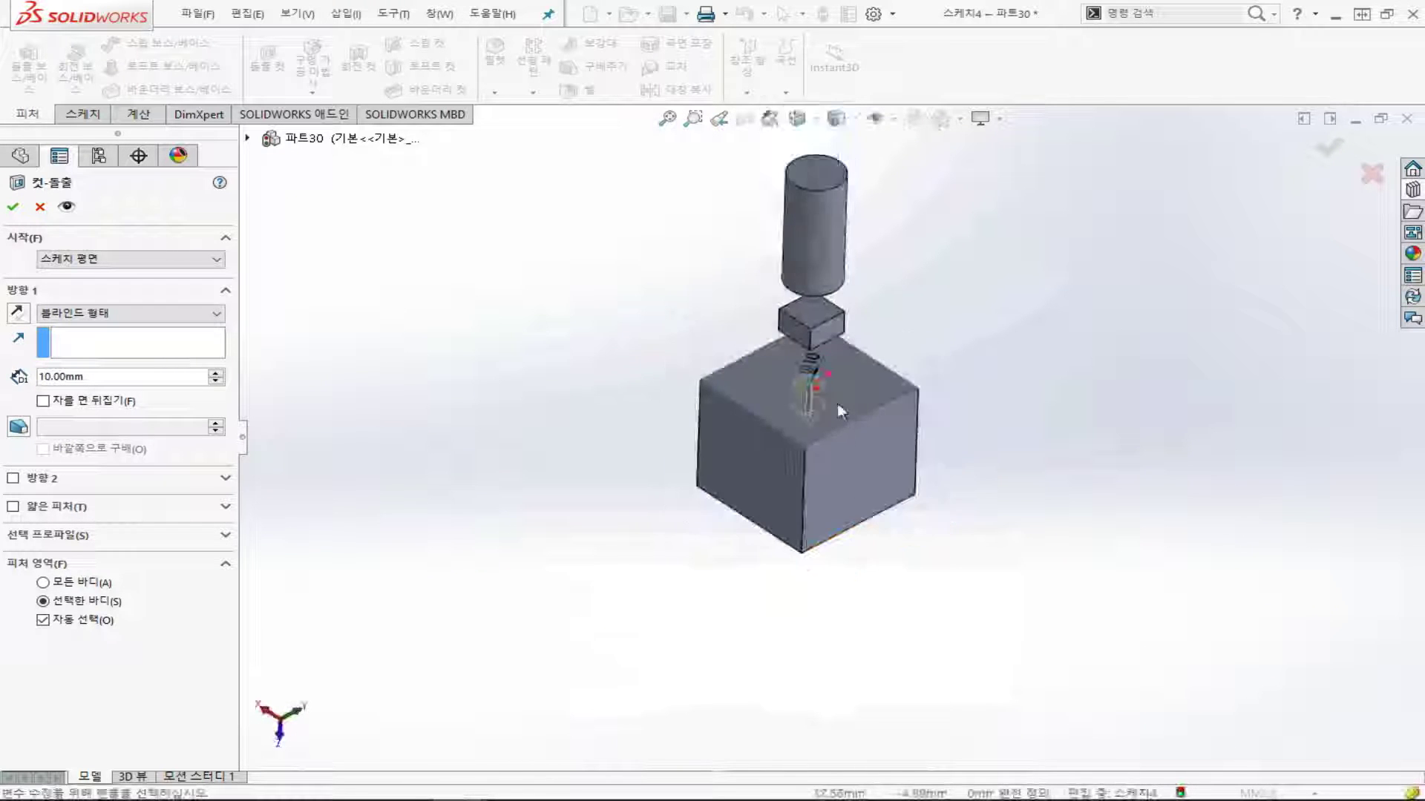
scroll(837, 404, "down", 4)
scroll(820, 444, "down", 1)
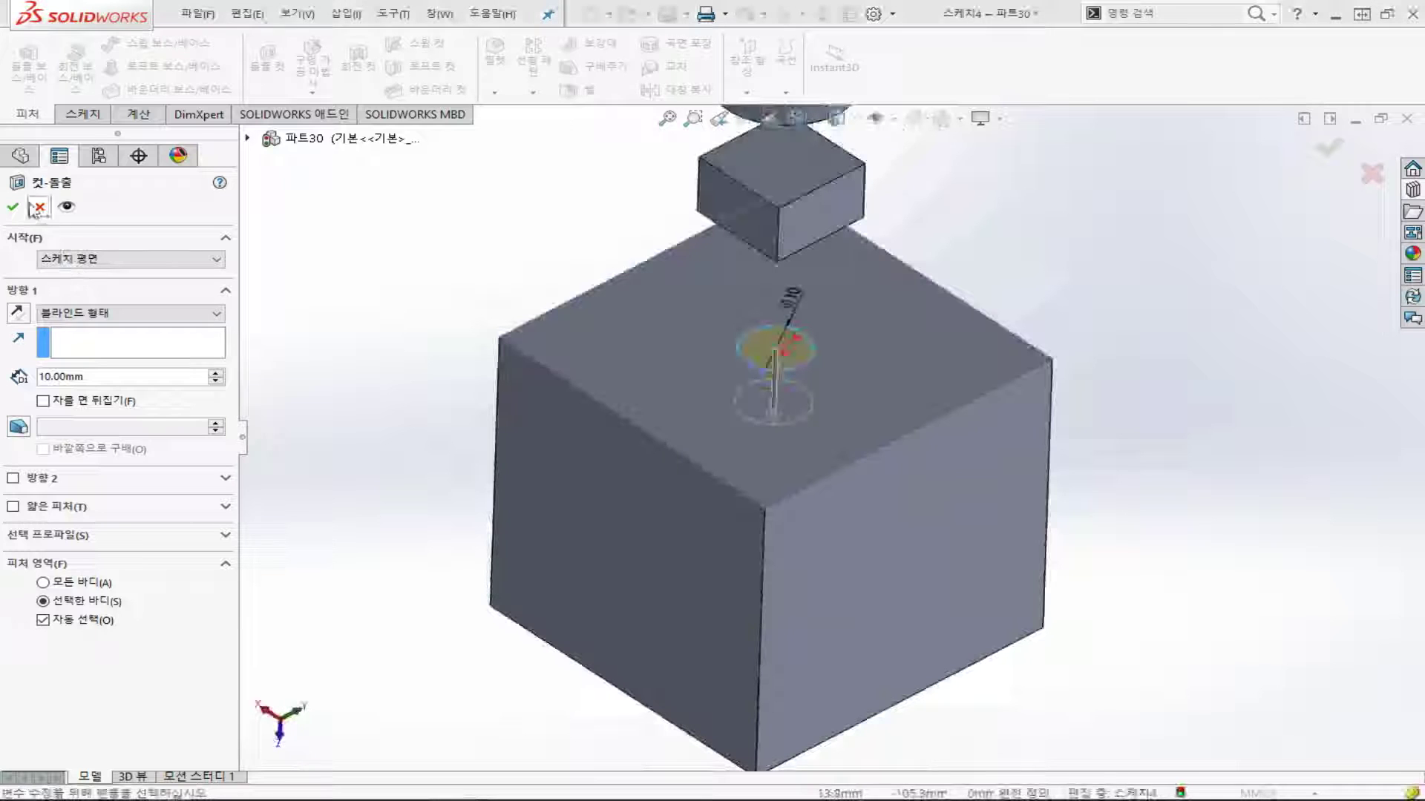
left_click(13, 207)
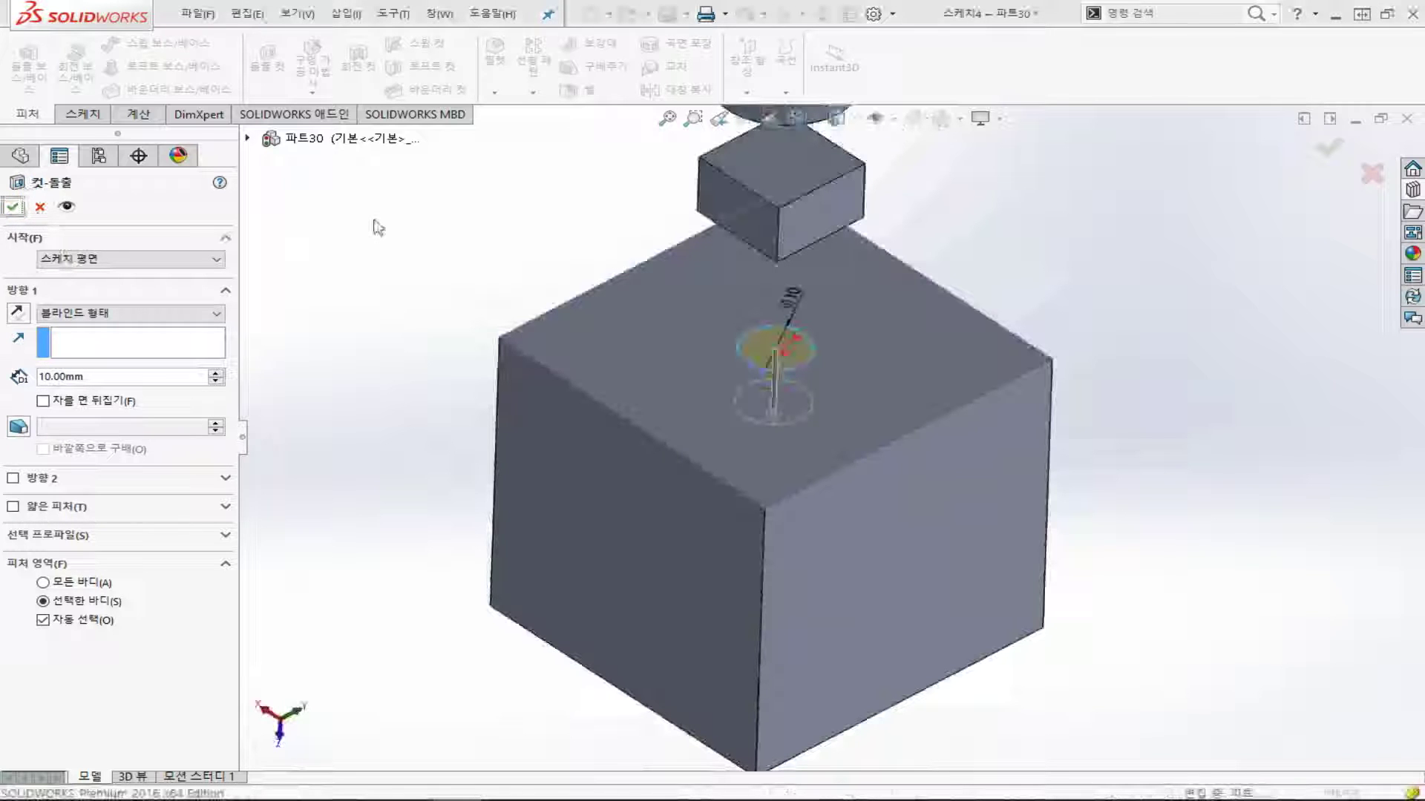
left_click(783, 357)
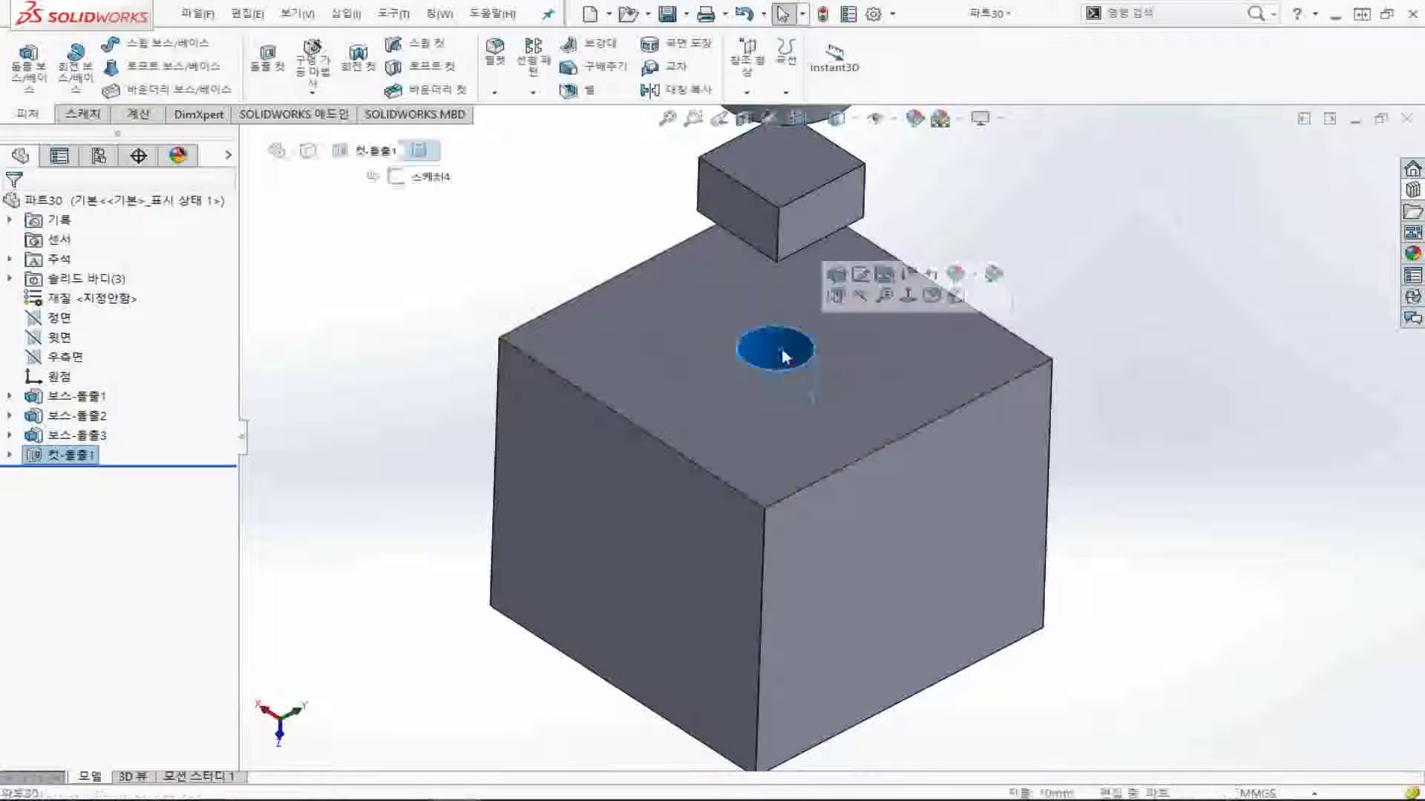
- Look down into the new hole and select 컷-돌출1 in the tree
middle_click_drag(783, 357, 831, 398)
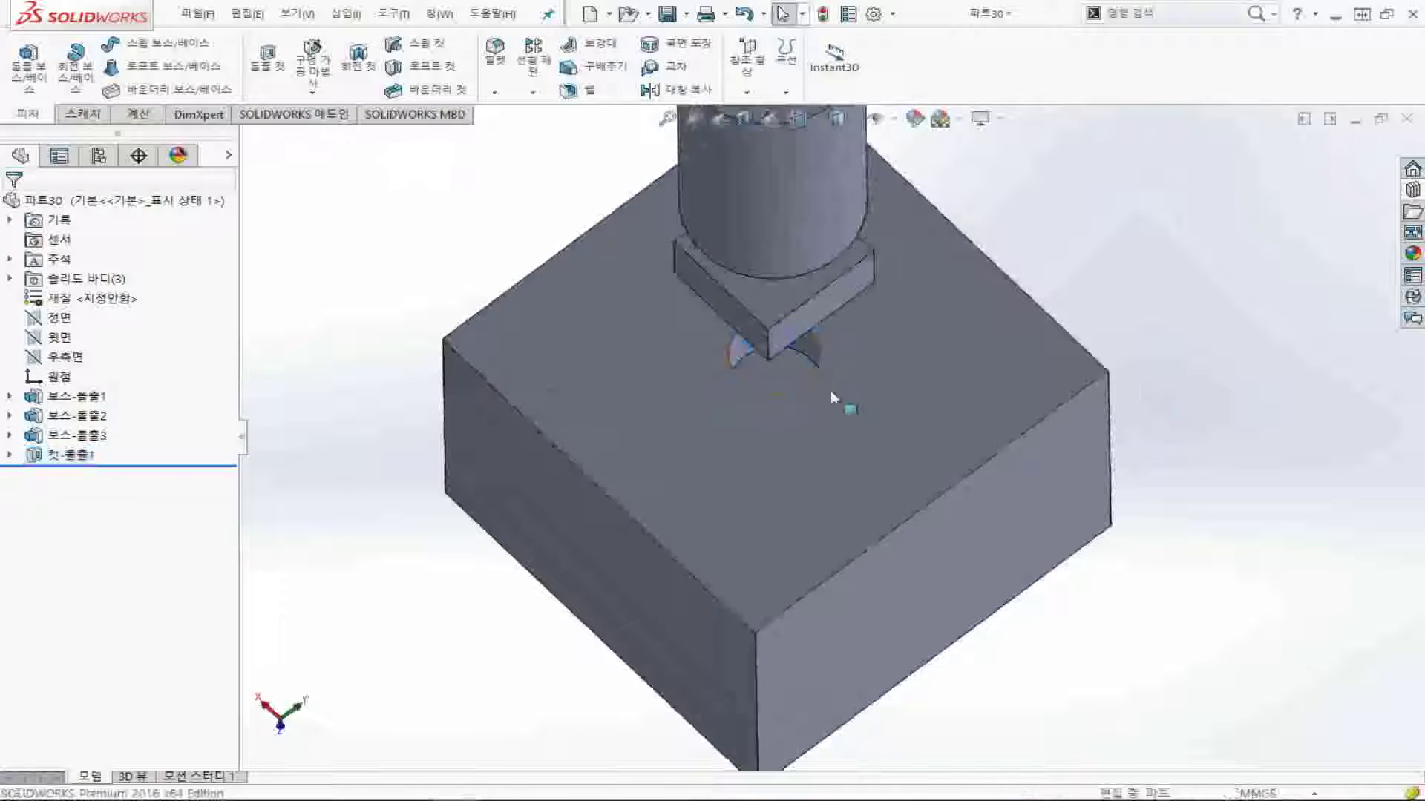
left_click(772, 375)
middle_click_drag(763, 501, 756, 438)
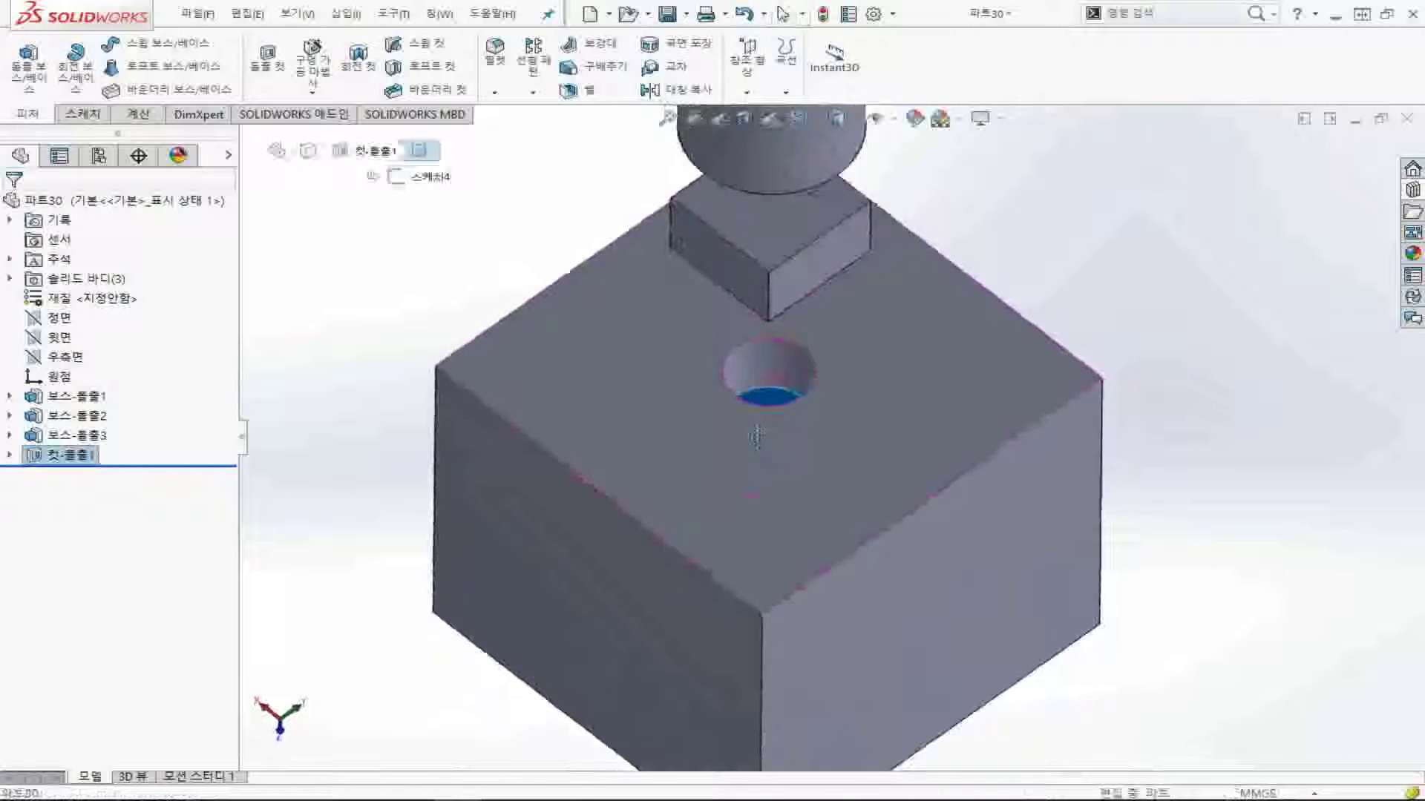
left_click(768, 375)
left_click(401, 320)
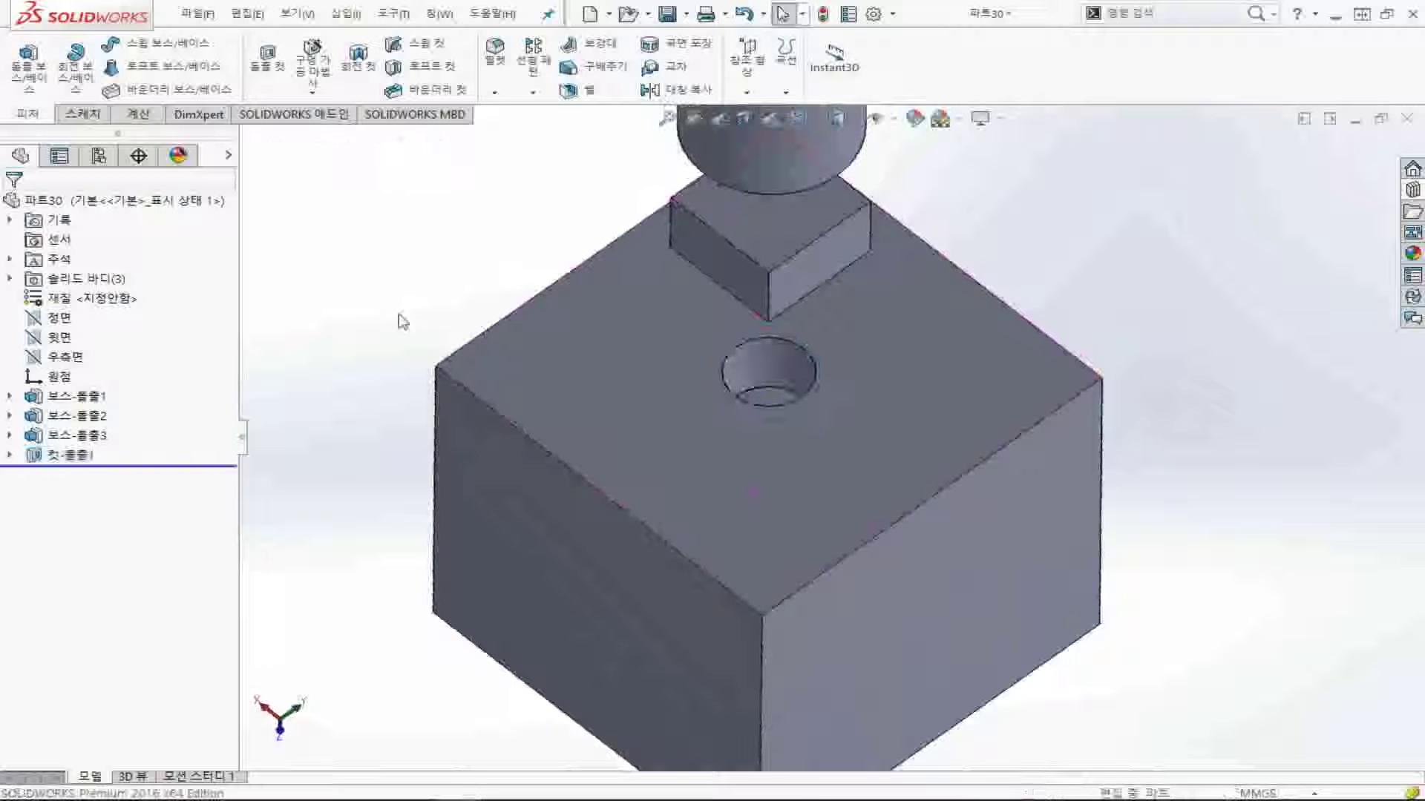
left_click(66, 455)
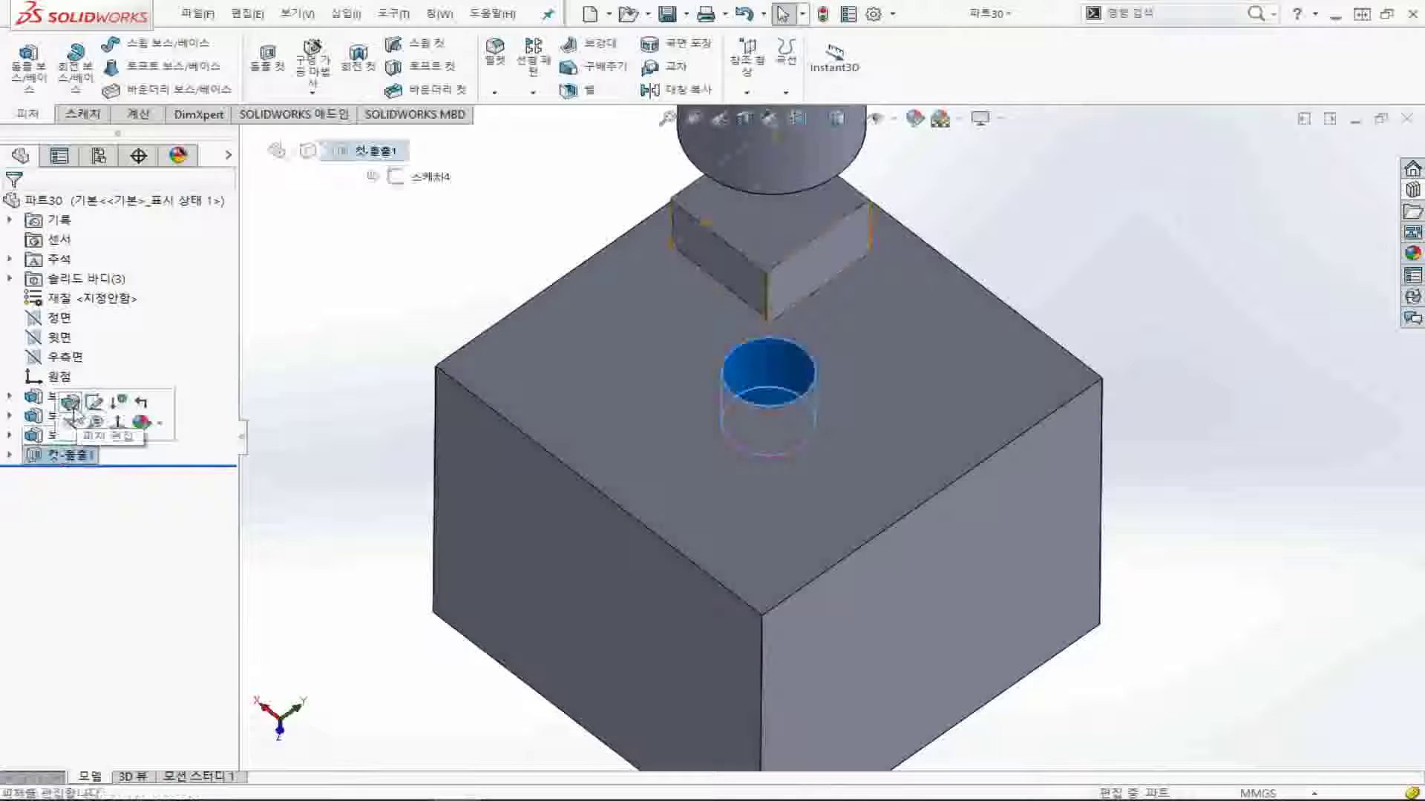
- Reopen Cut-Extrude1, remove the body from its scope, and set it to Through All
left_click(71, 405)
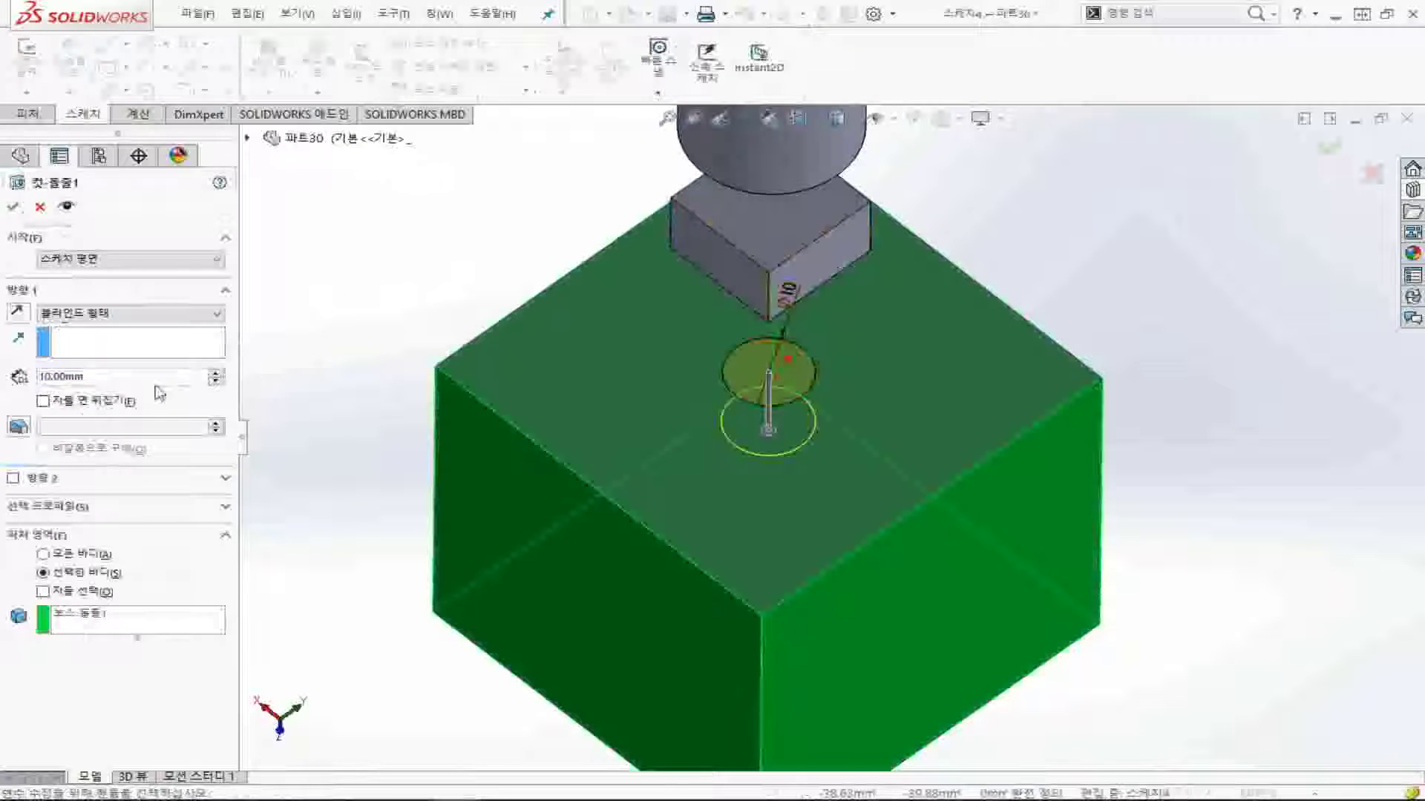
left_click(158, 316)
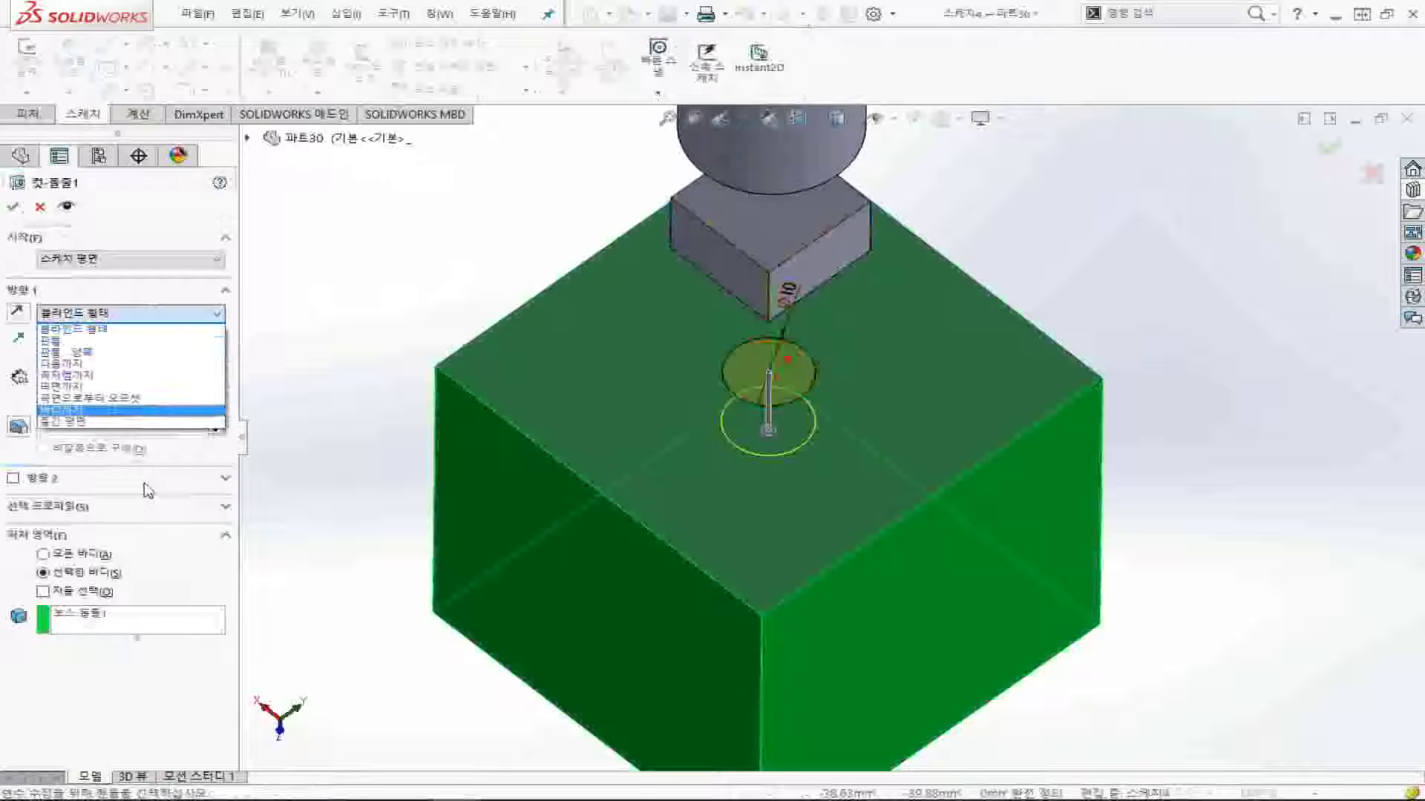
left_click(97, 631)
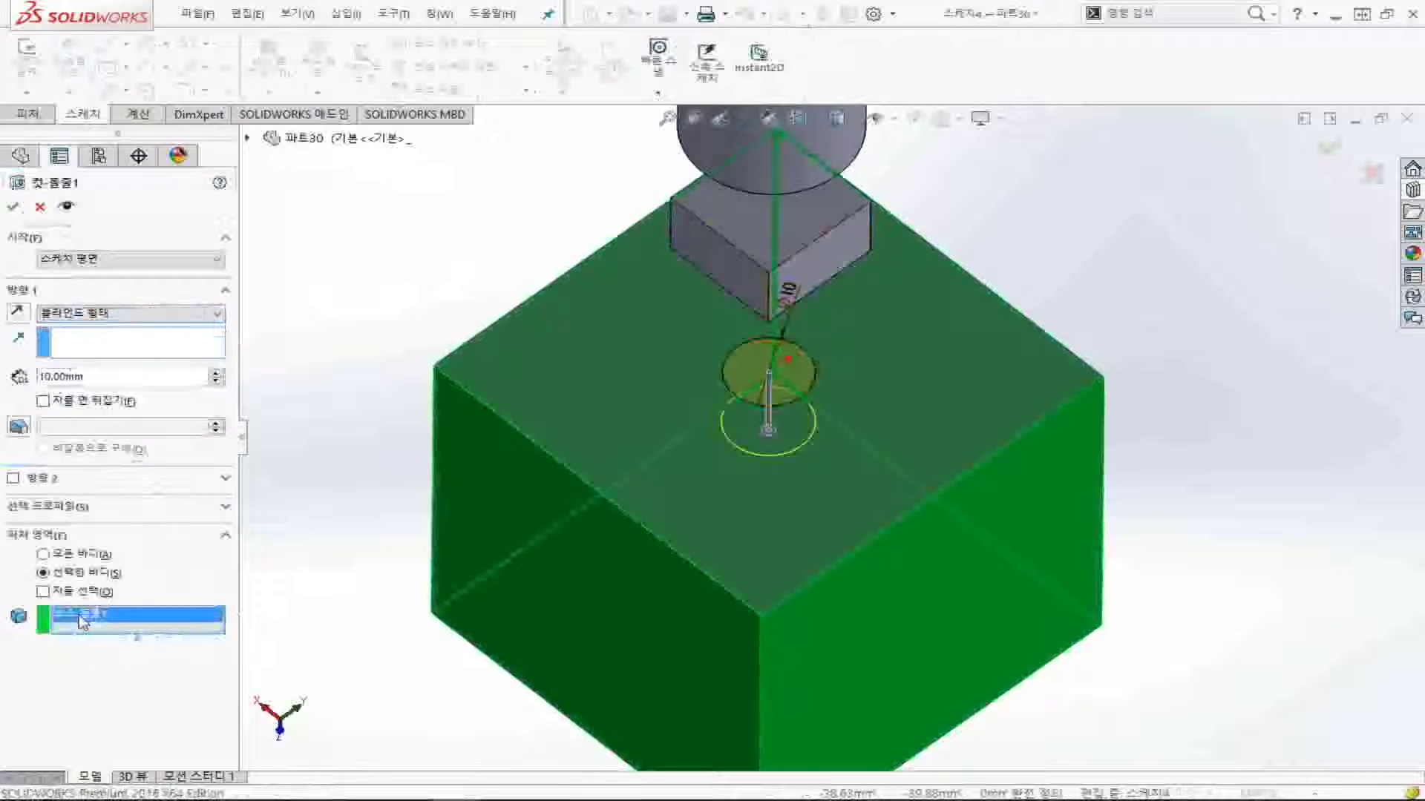
key("Delete")
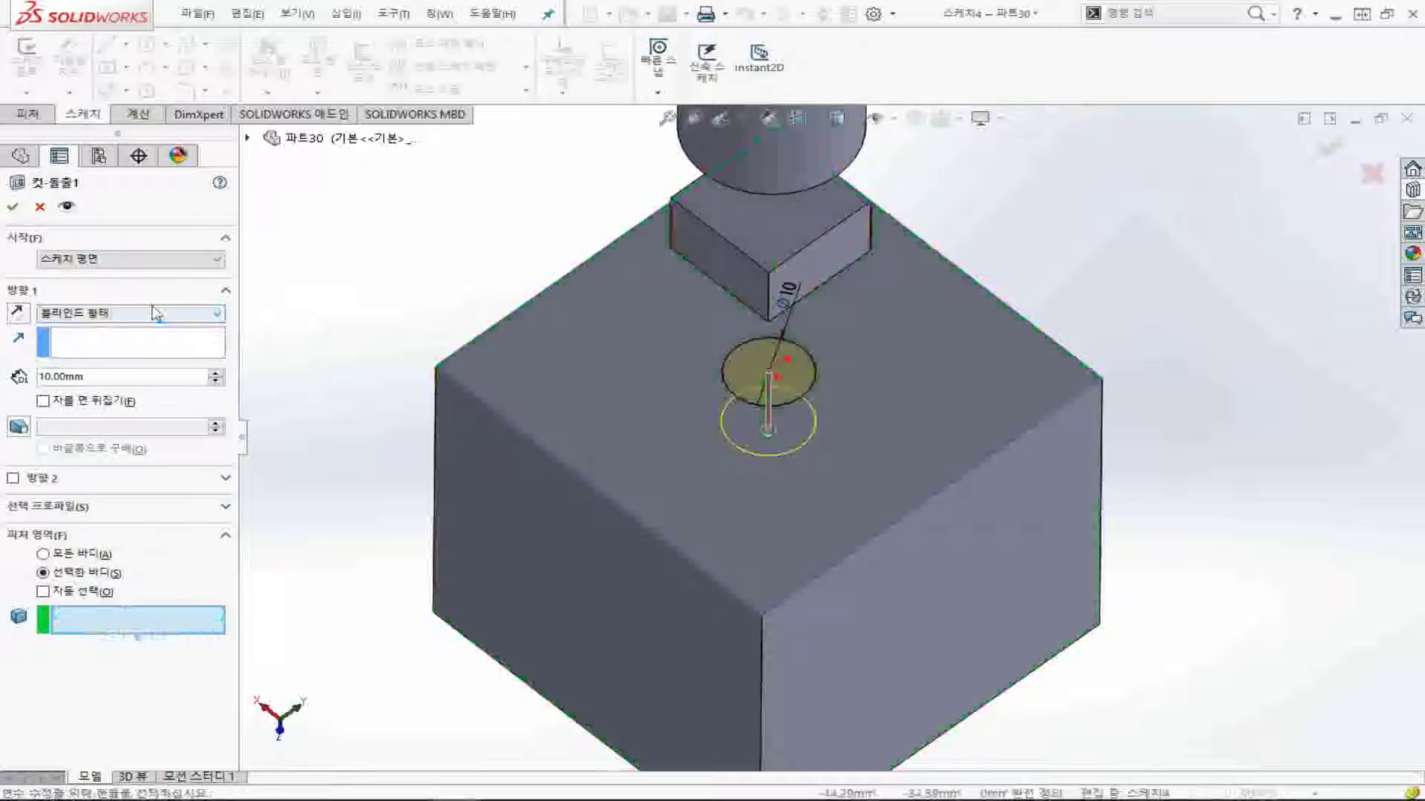
left_click(157, 315)
left_click(137, 342)
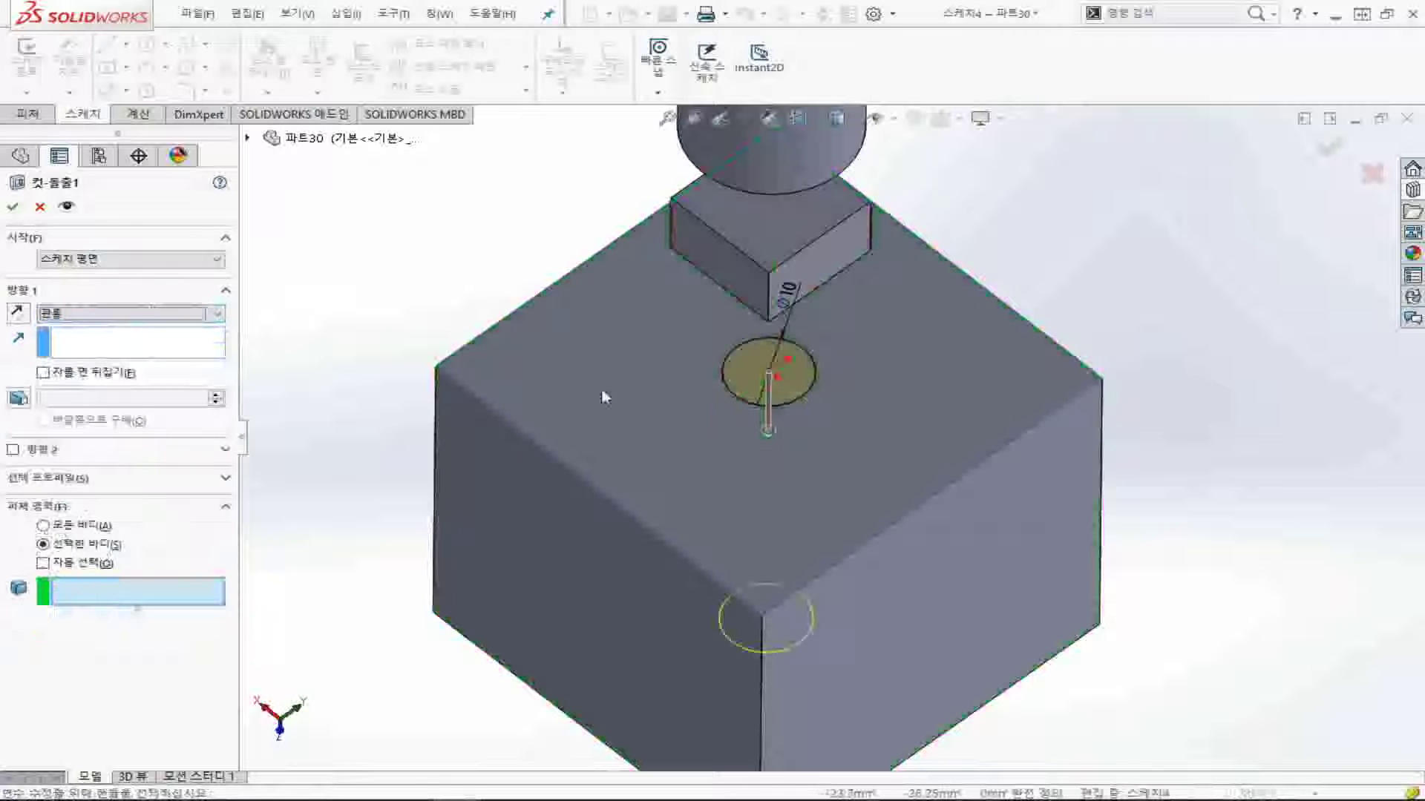
- Start the cut from the small block's top face and flip it up into the cylinder
mouse_move(652, 519)
middle_mouse_down()
mouse_move(656, 533)
mouse_move(987, 653)
middle_mouse_up()
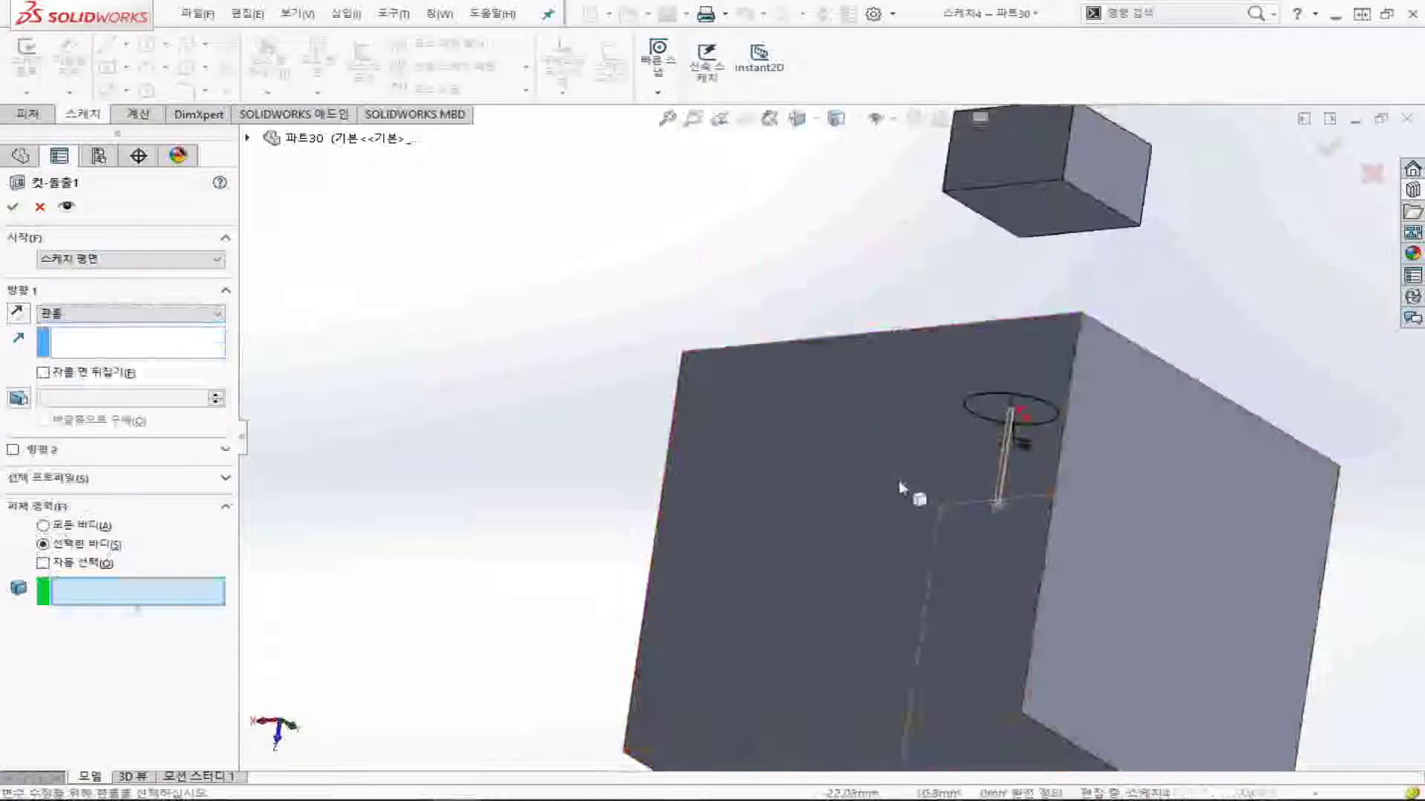
left_click(169, 260)
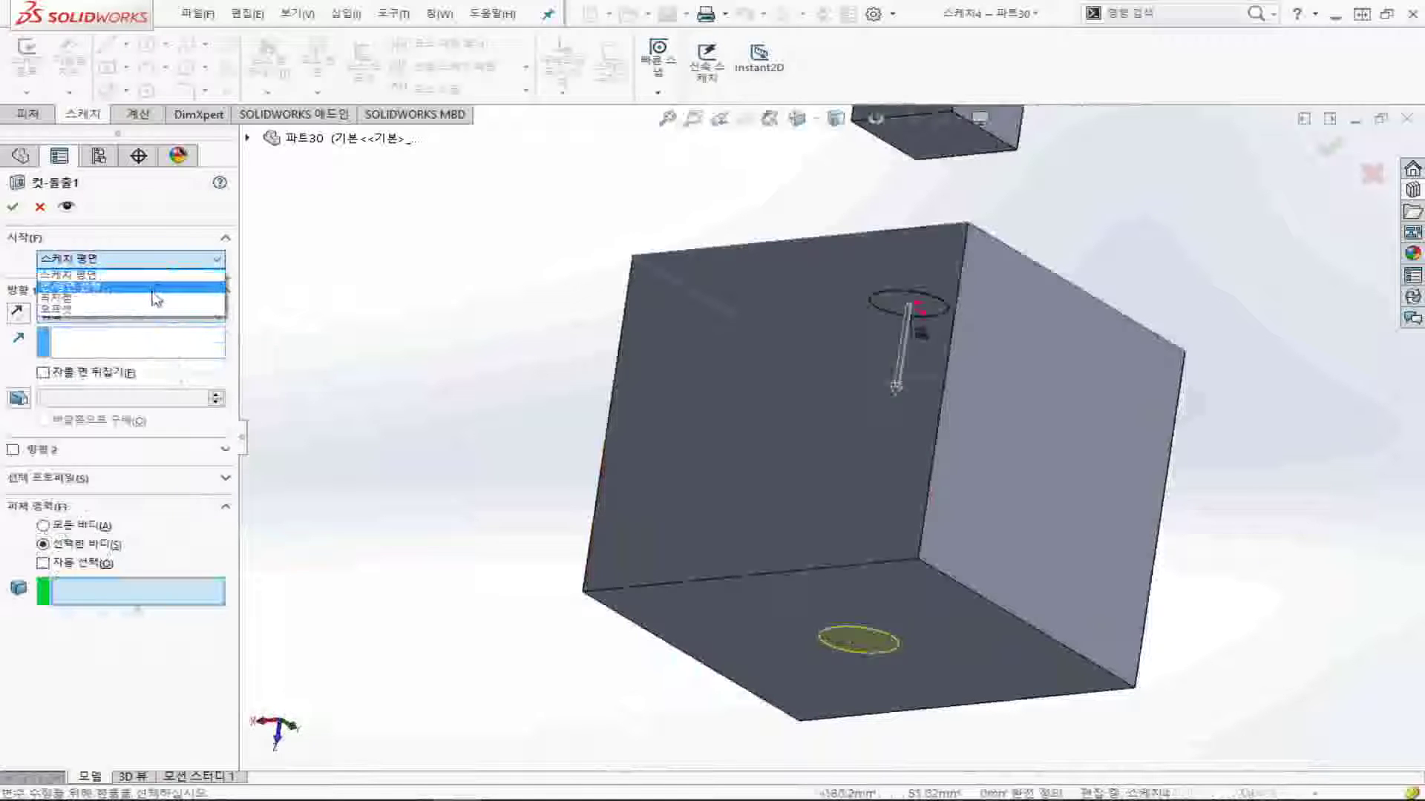
left_click(156, 290)
scroll(943, 261, "up", 5)
middle_click_drag(944, 261, 854, 378)
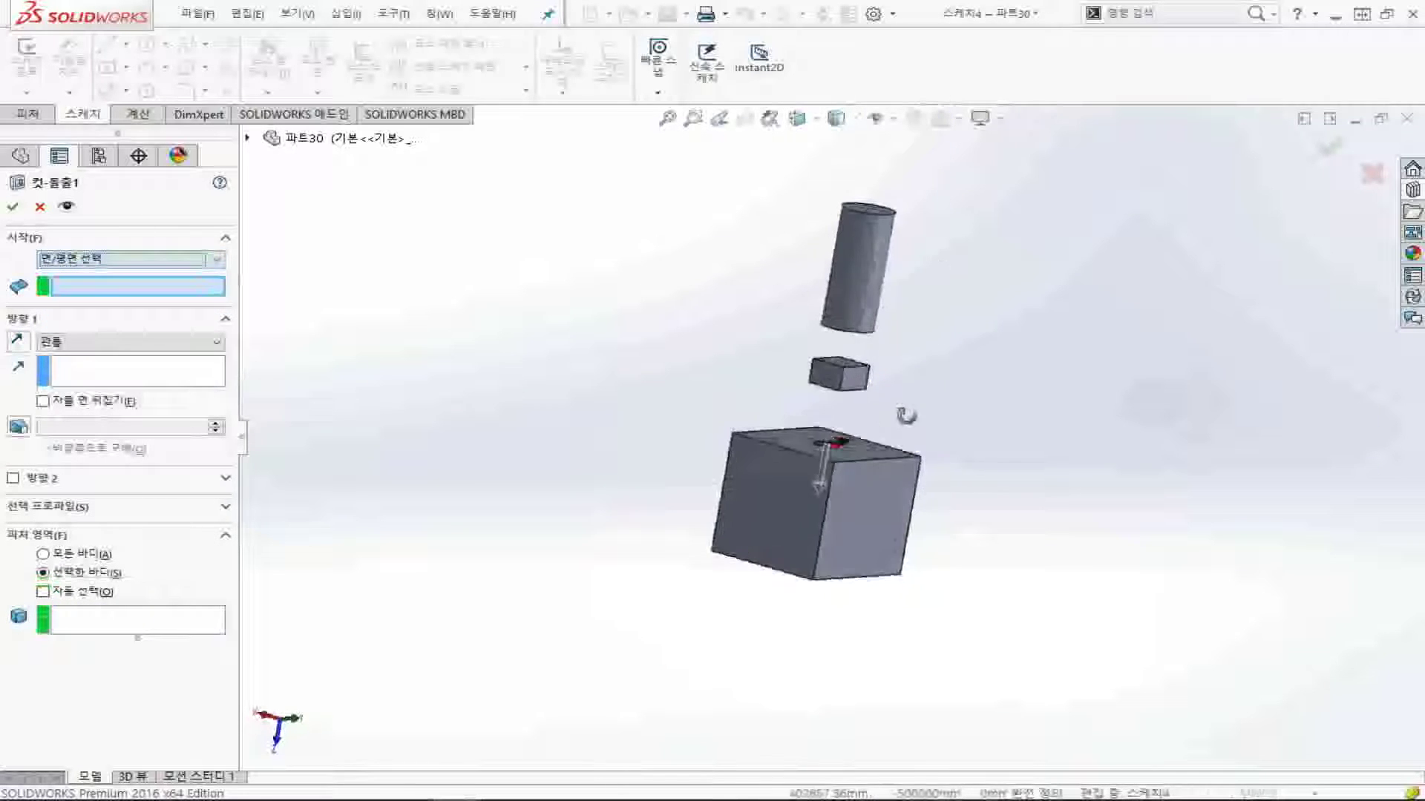
scroll(835, 380, "down", 4)
left_click(835, 380)
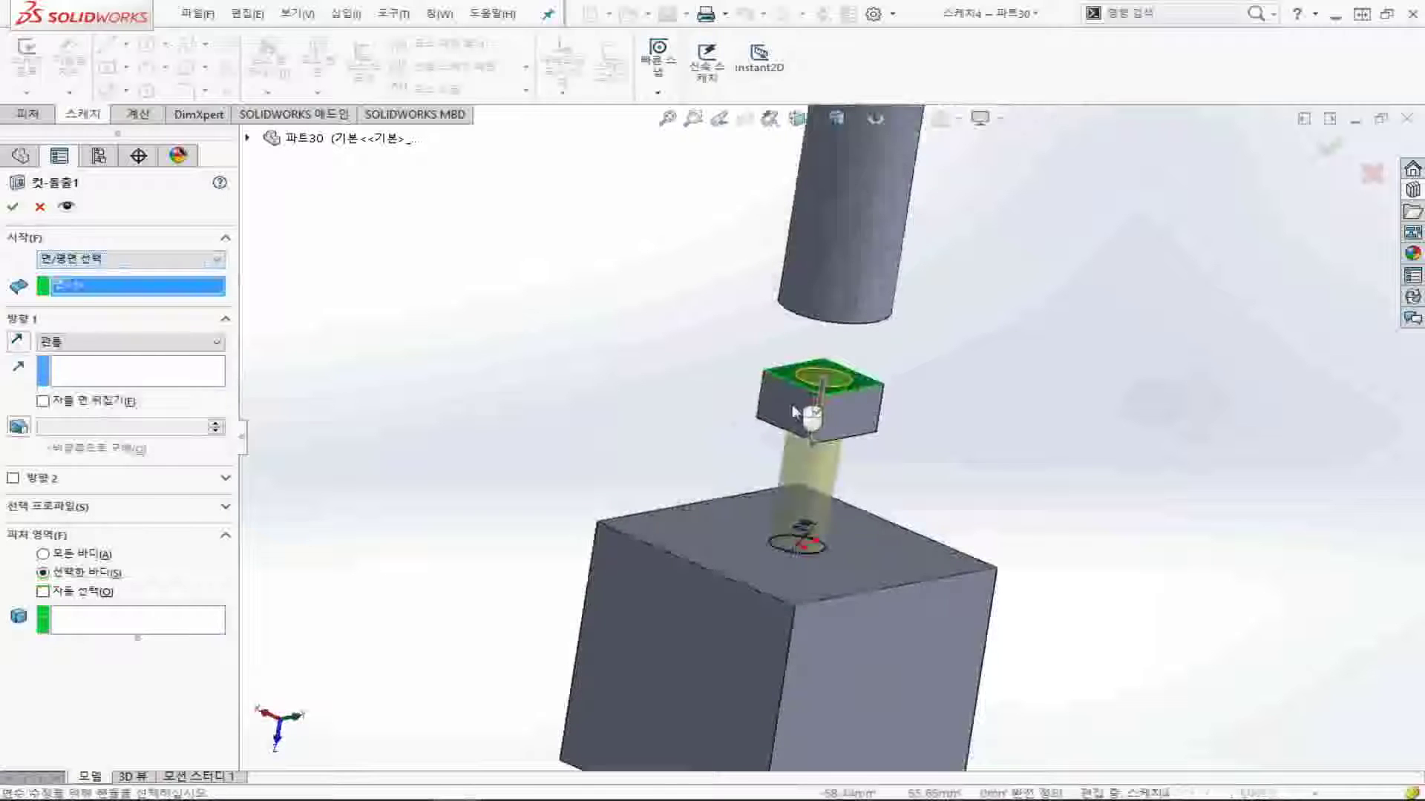
left_click(817, 444)
left_click(33, 346)
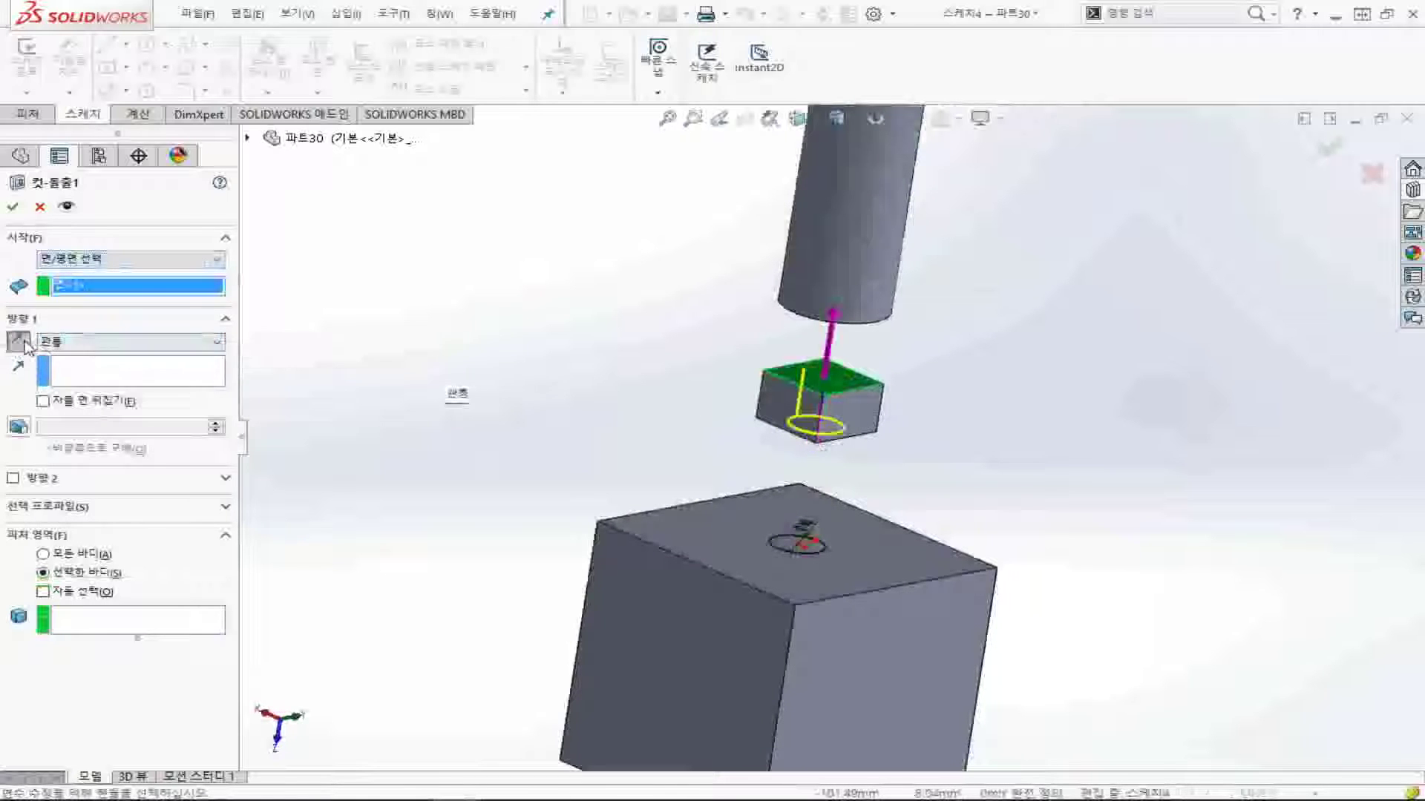
- Keep the Through All (관통) end condition and view the part from the Right
scroll(688, 316, "up", 3)
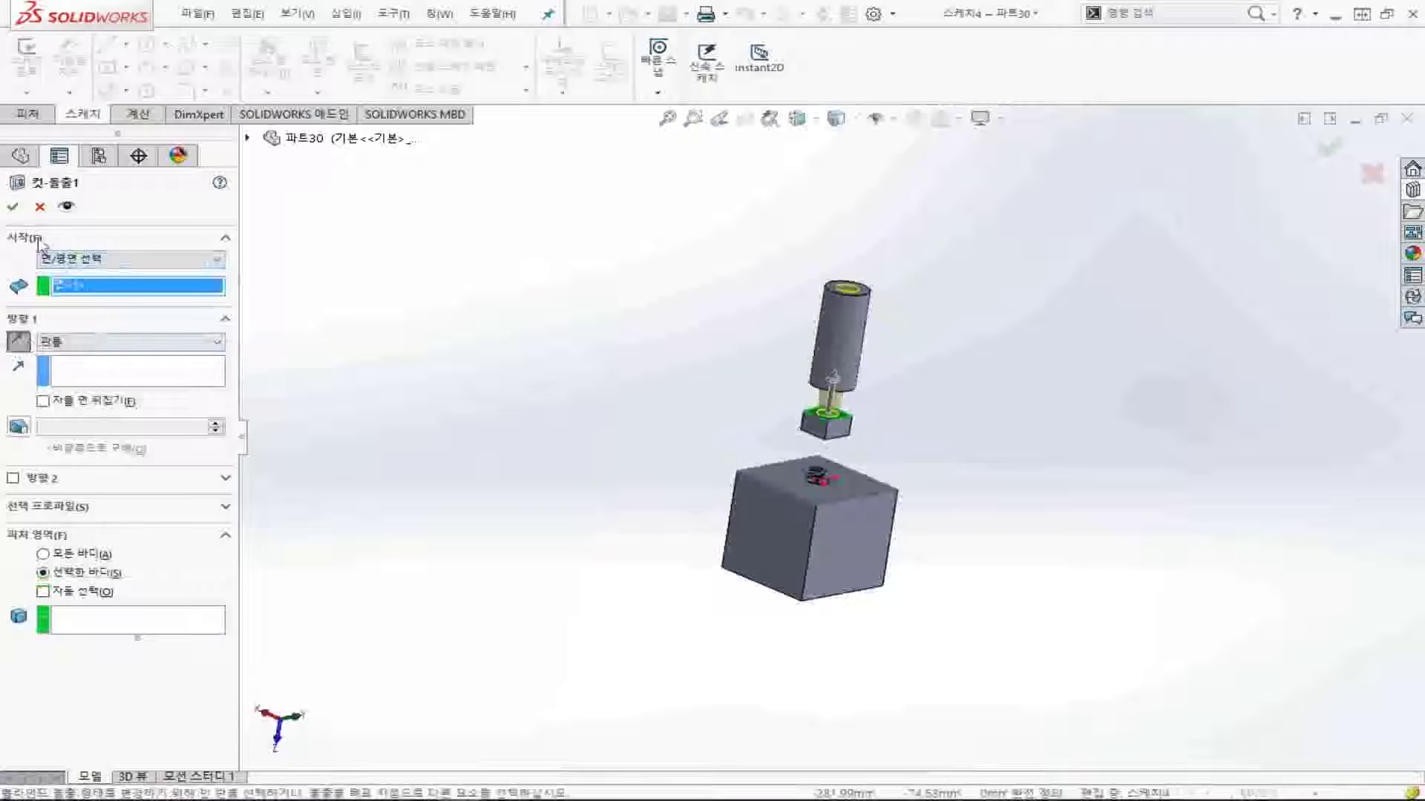
left_click(171, 343)
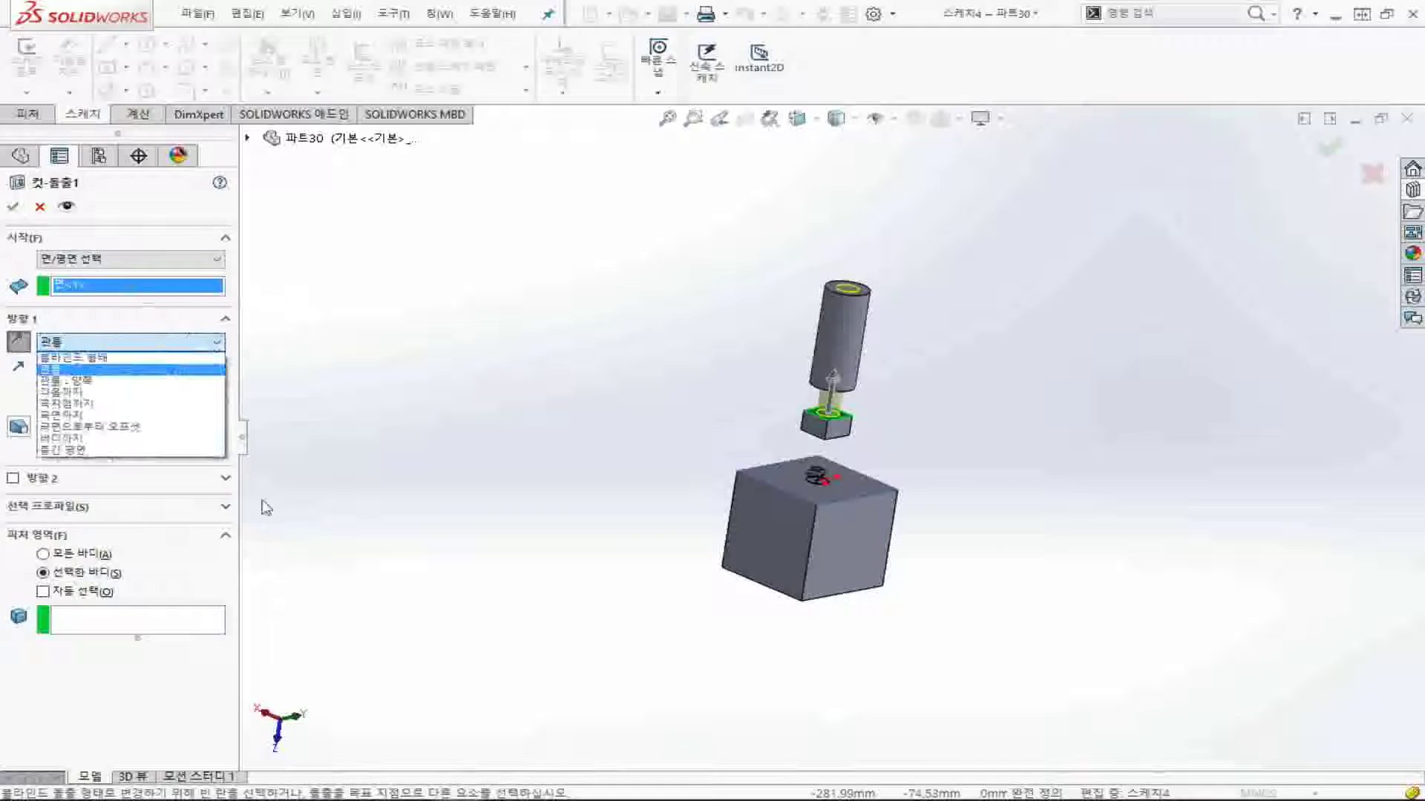
left_click(697, 493)
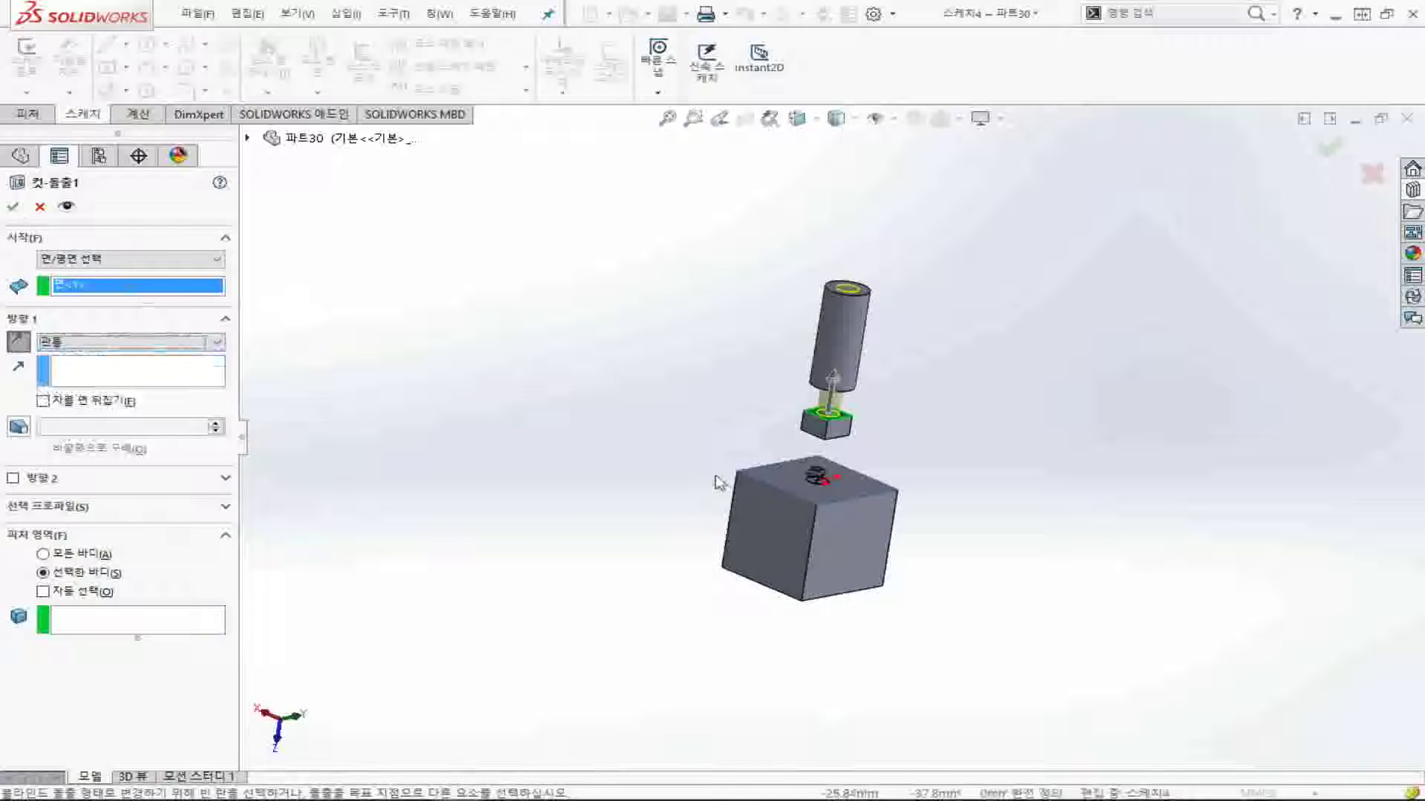
key("ctrl+4")
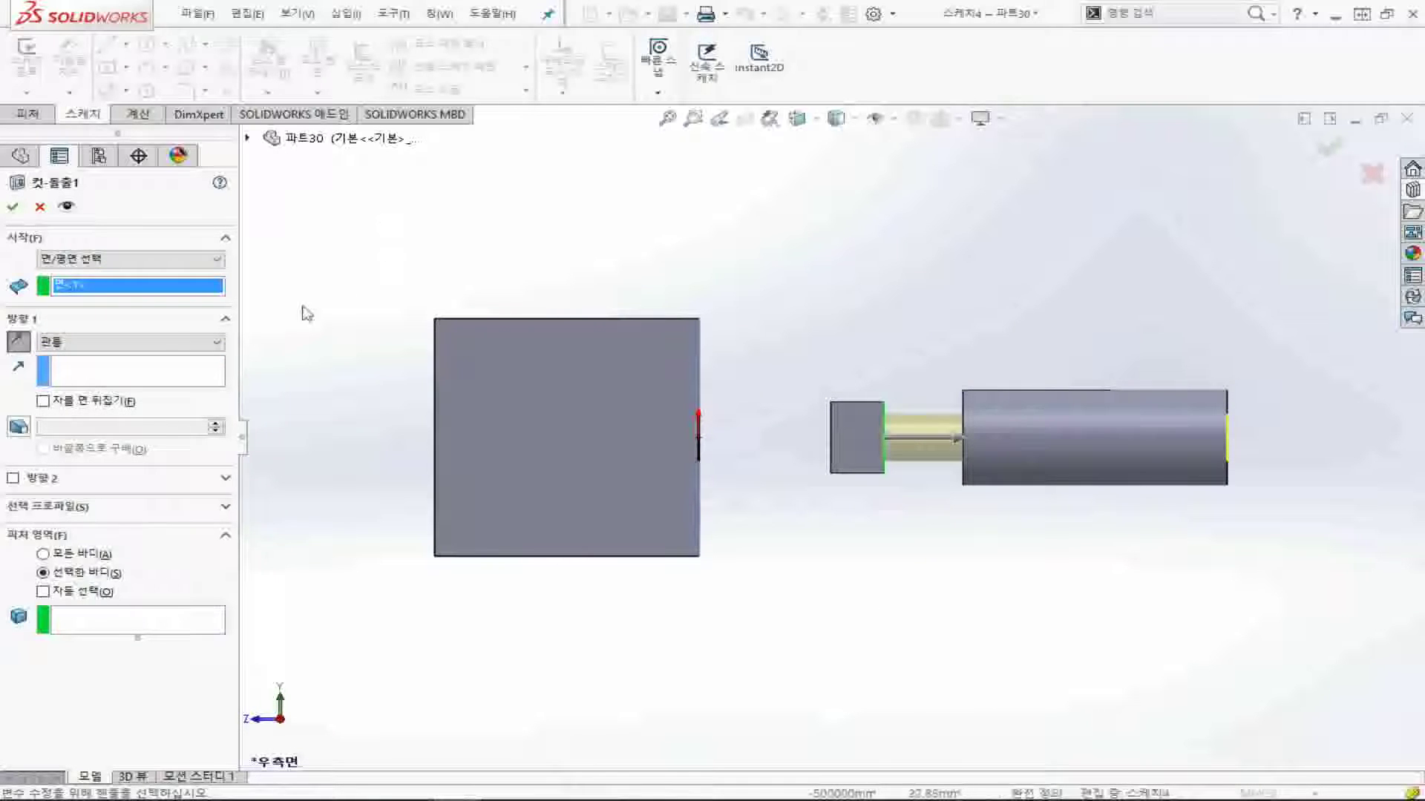
- Set the cut's end condition to Through All - Both
left_click(133, 342)
left_click(278, 291)
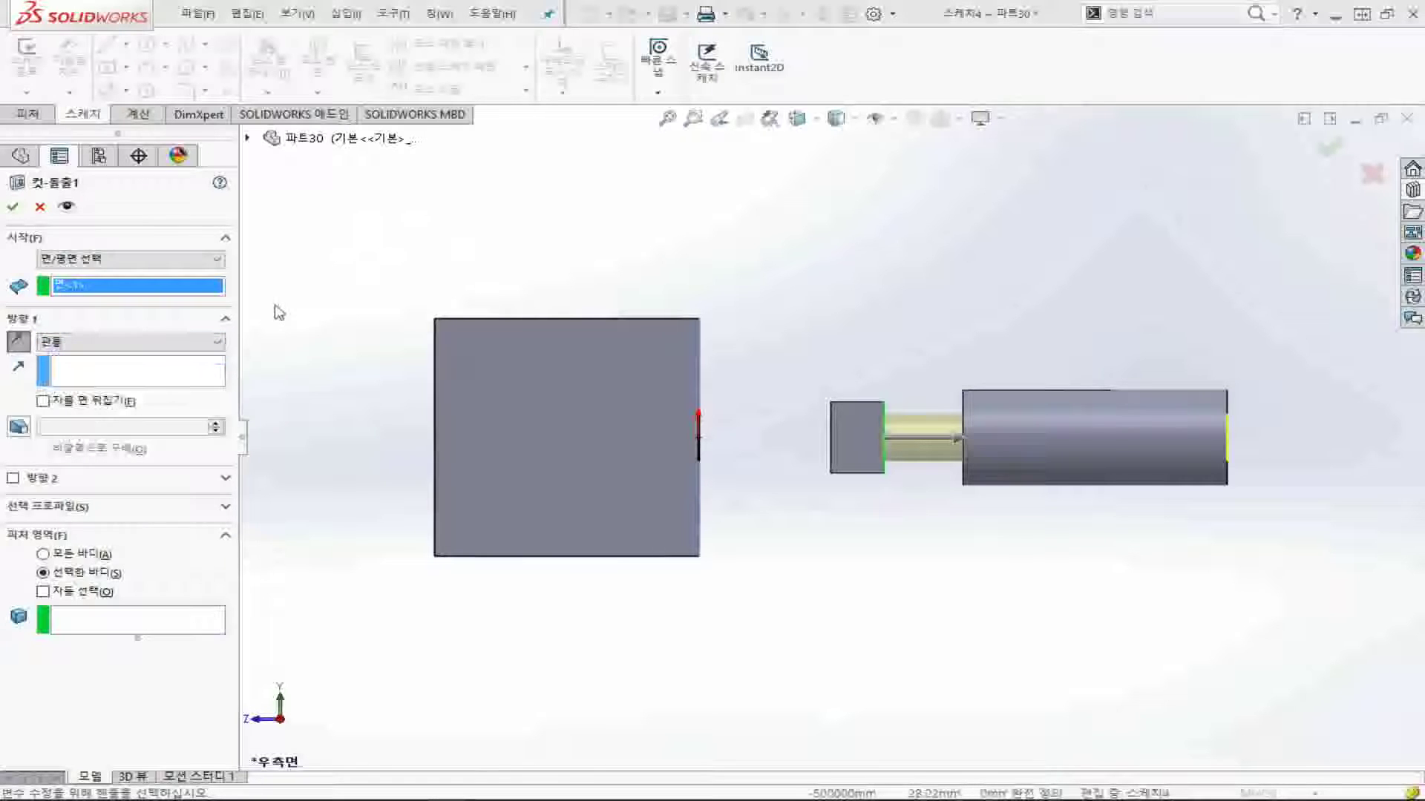
left_click(150, 344)
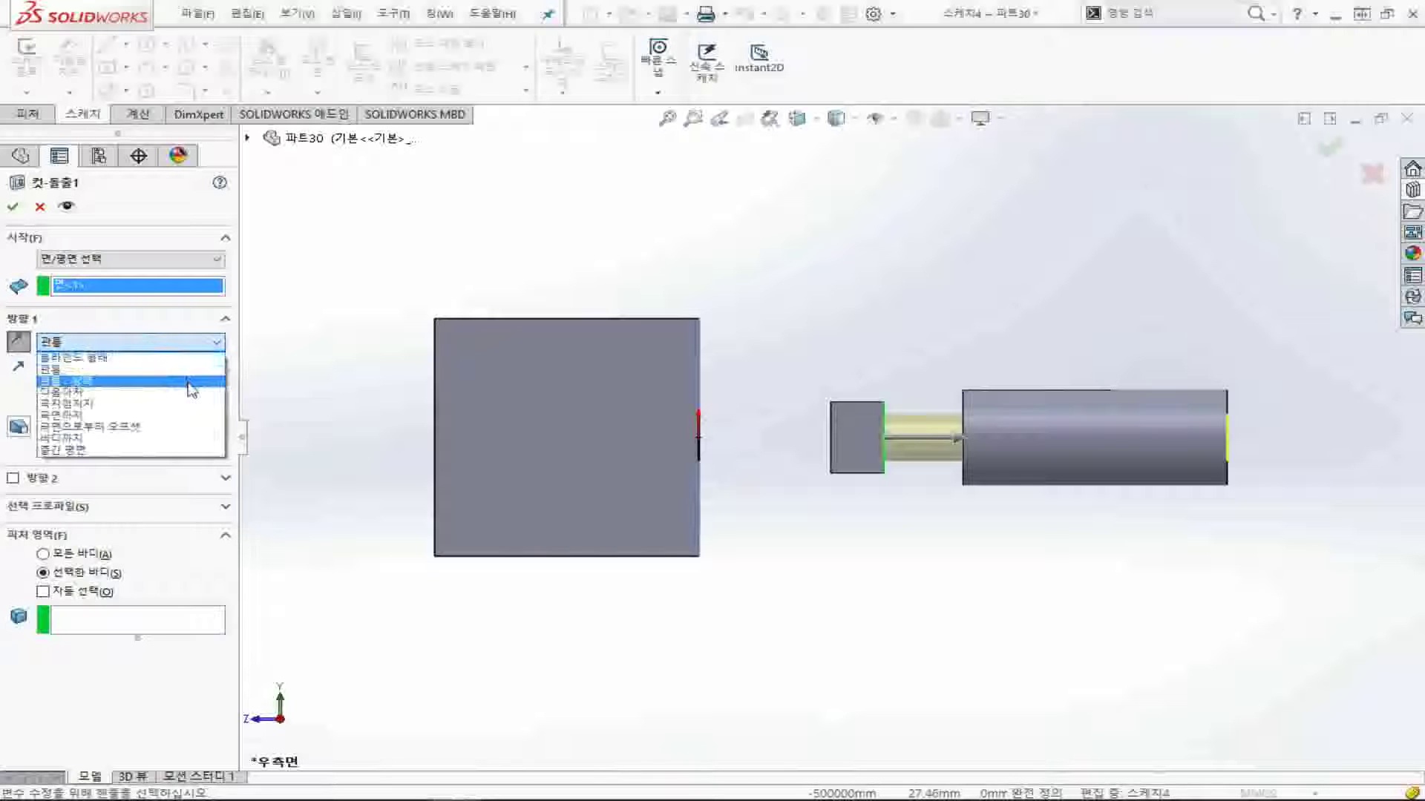
left_click(190, 382)
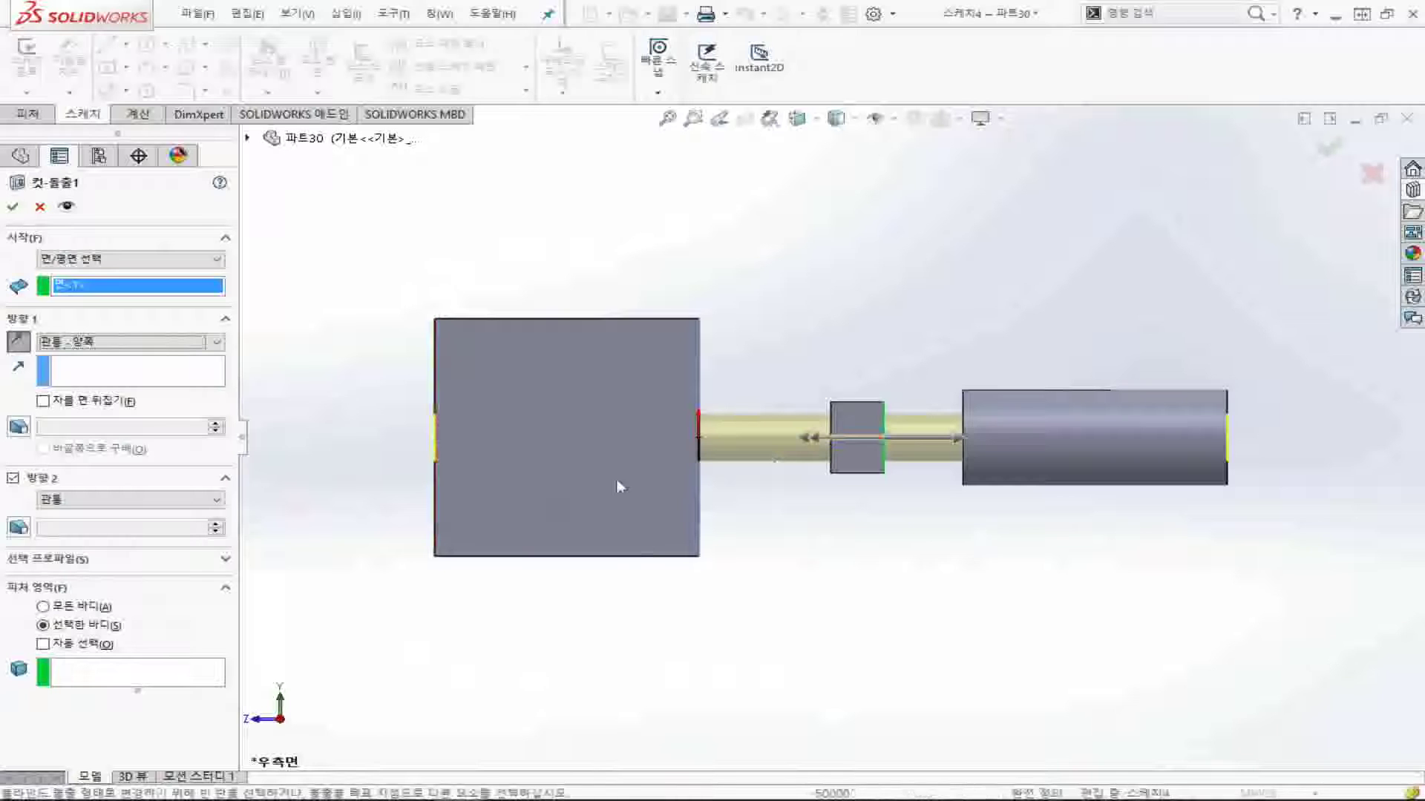
middle_click_drag(566, 295, 581, 460)
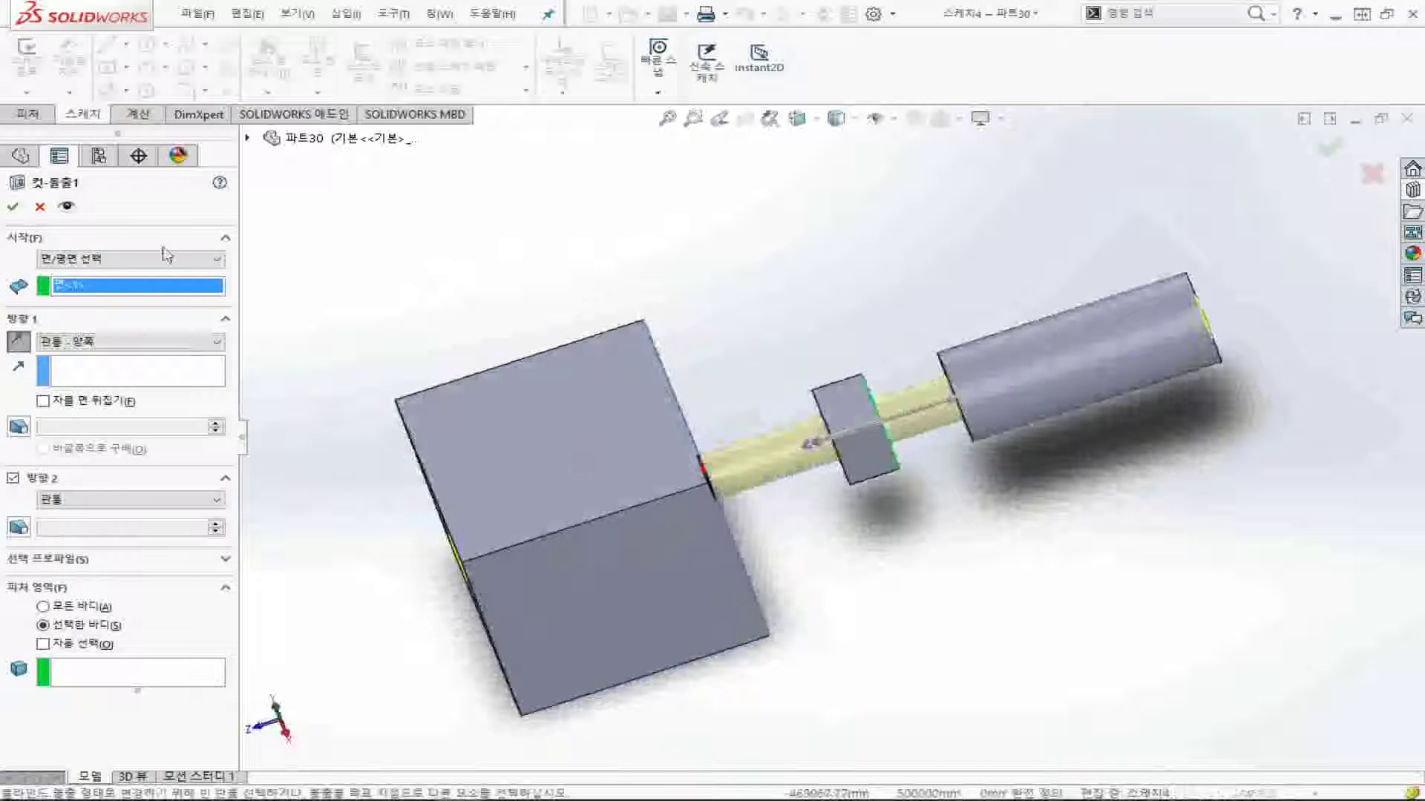
- Start the cut from the sketch plane, apply it to all bodies, and confirm it
left_click(14, 209)
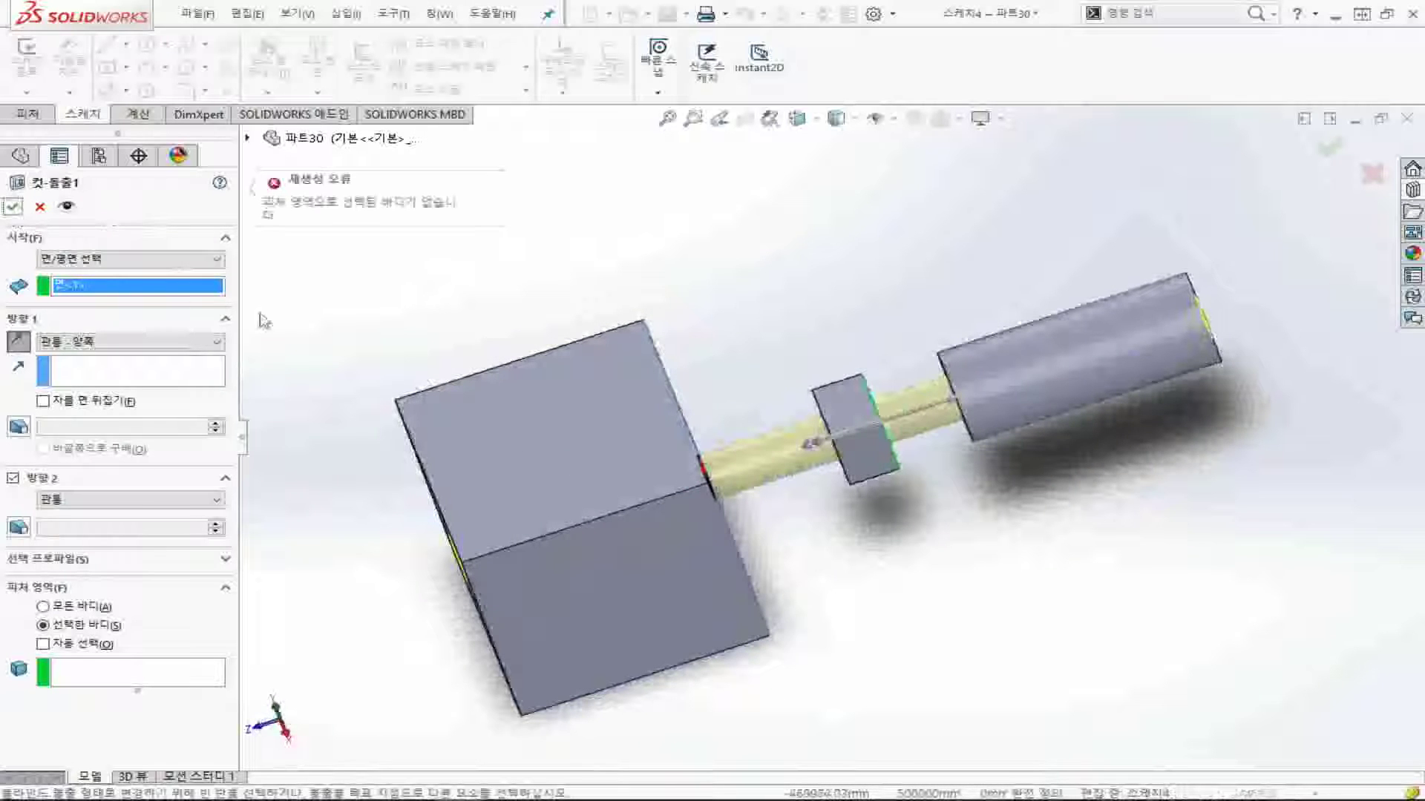
left_click(211, 259)
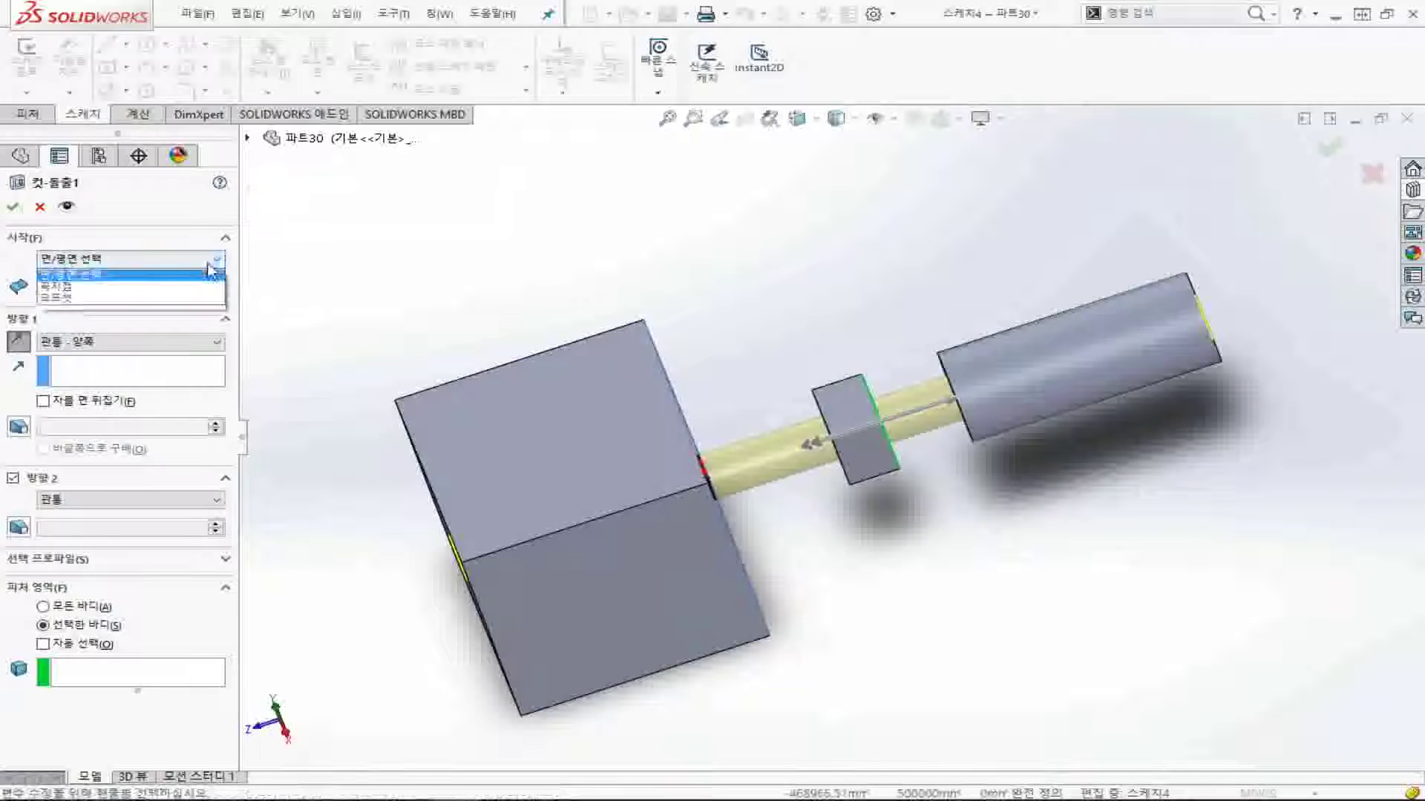
left_click(111, 273)
left_click(13, 207)
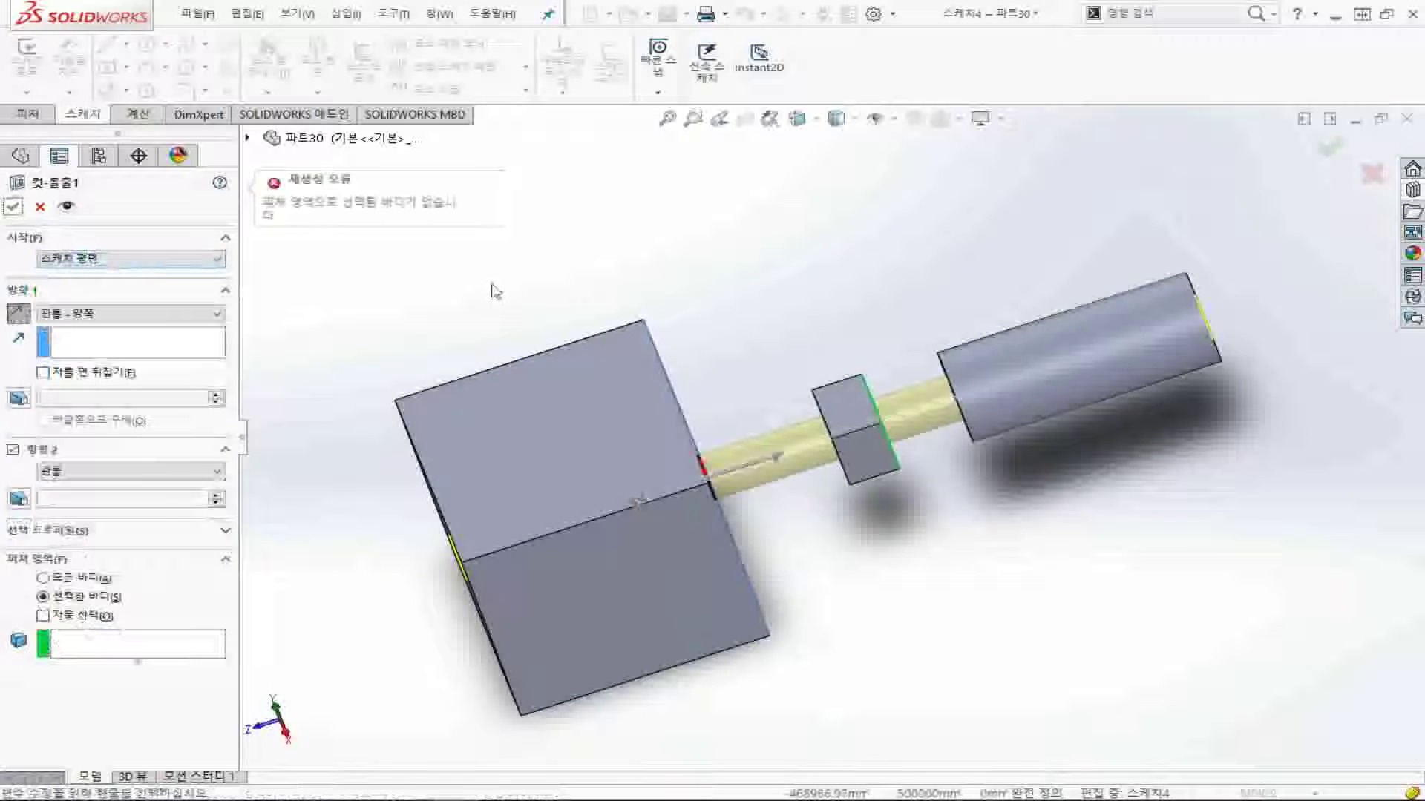
left_click(43, 578)
left_click(13, 207)
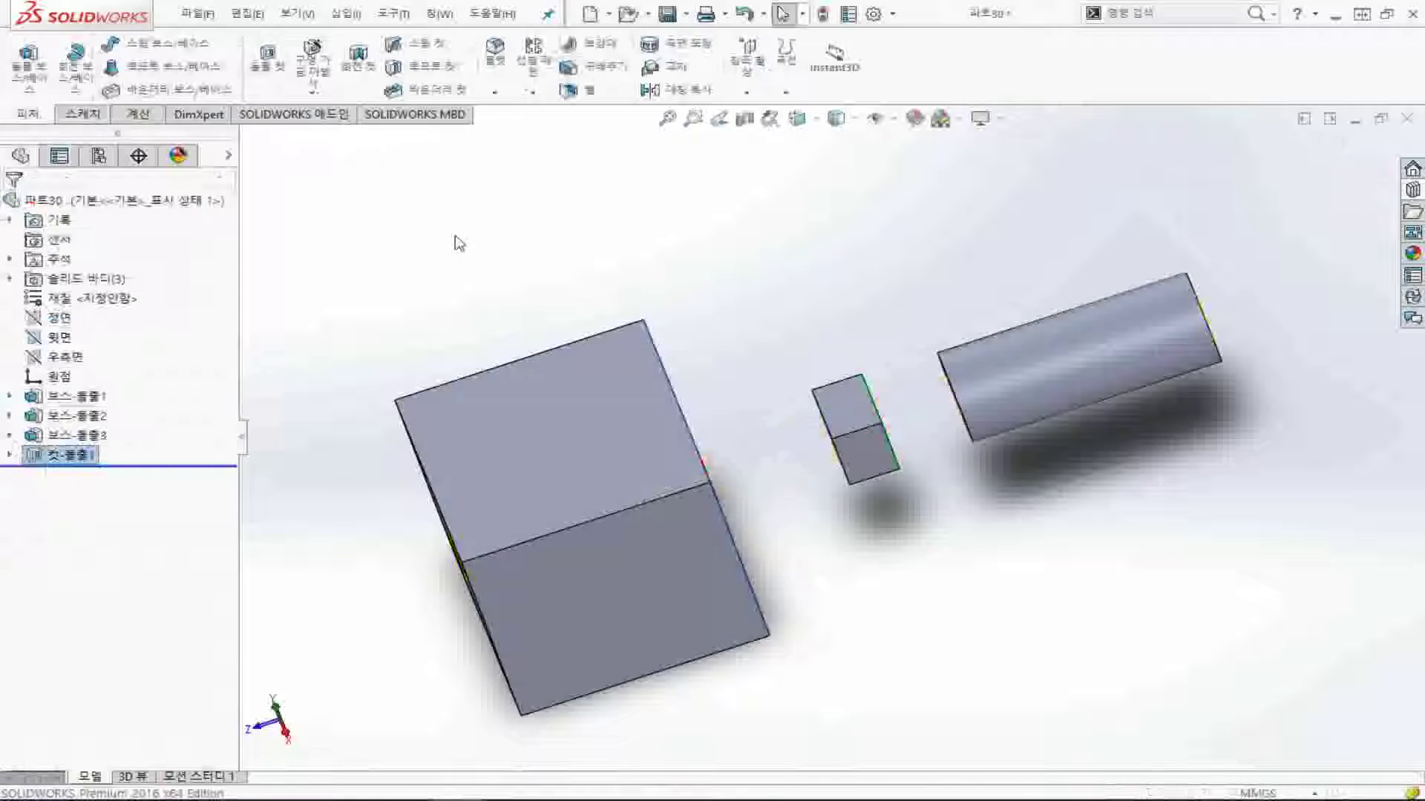
key("ctrl+7")
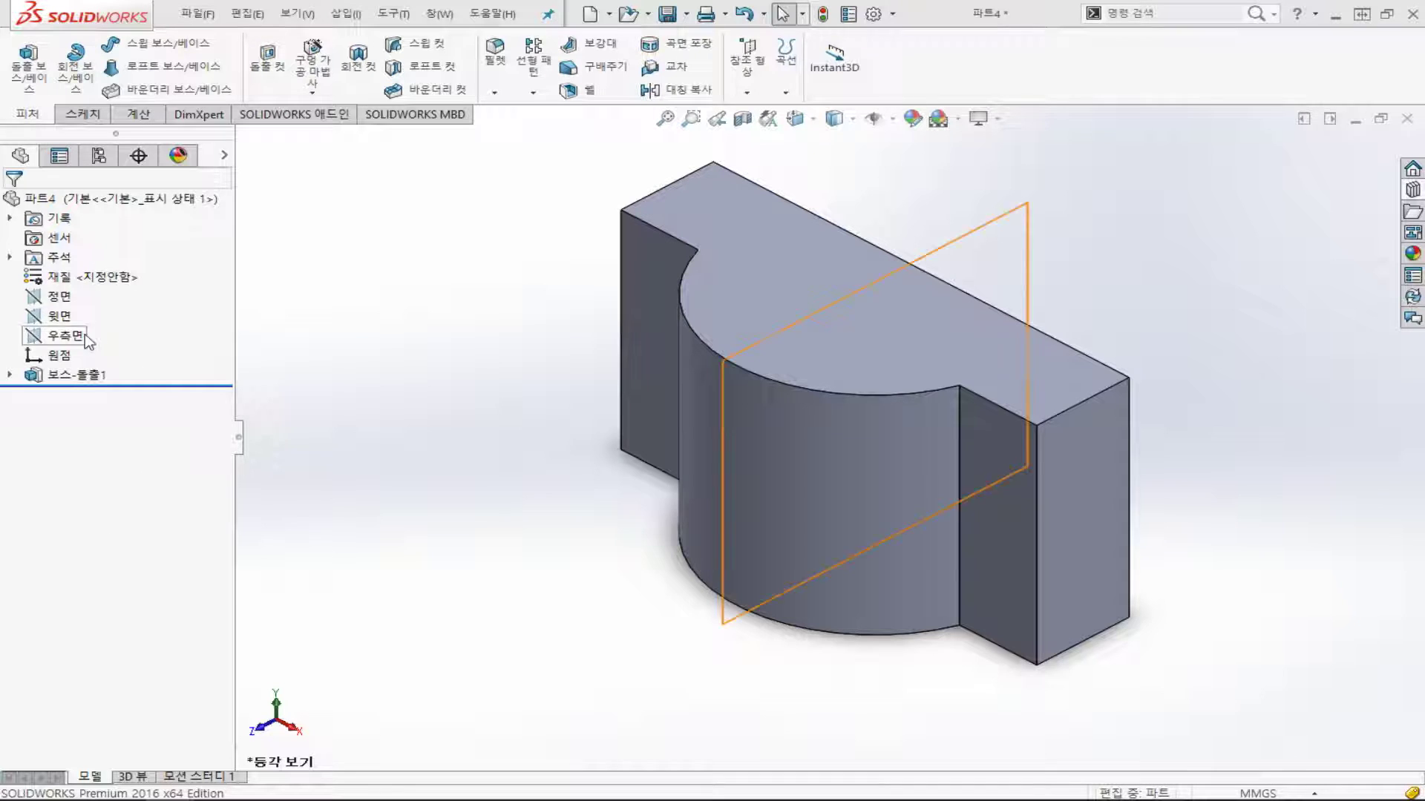
- Create Plane1 (평면1) offset 50 mm from the Front (정면) plane
left_click(59, 297)
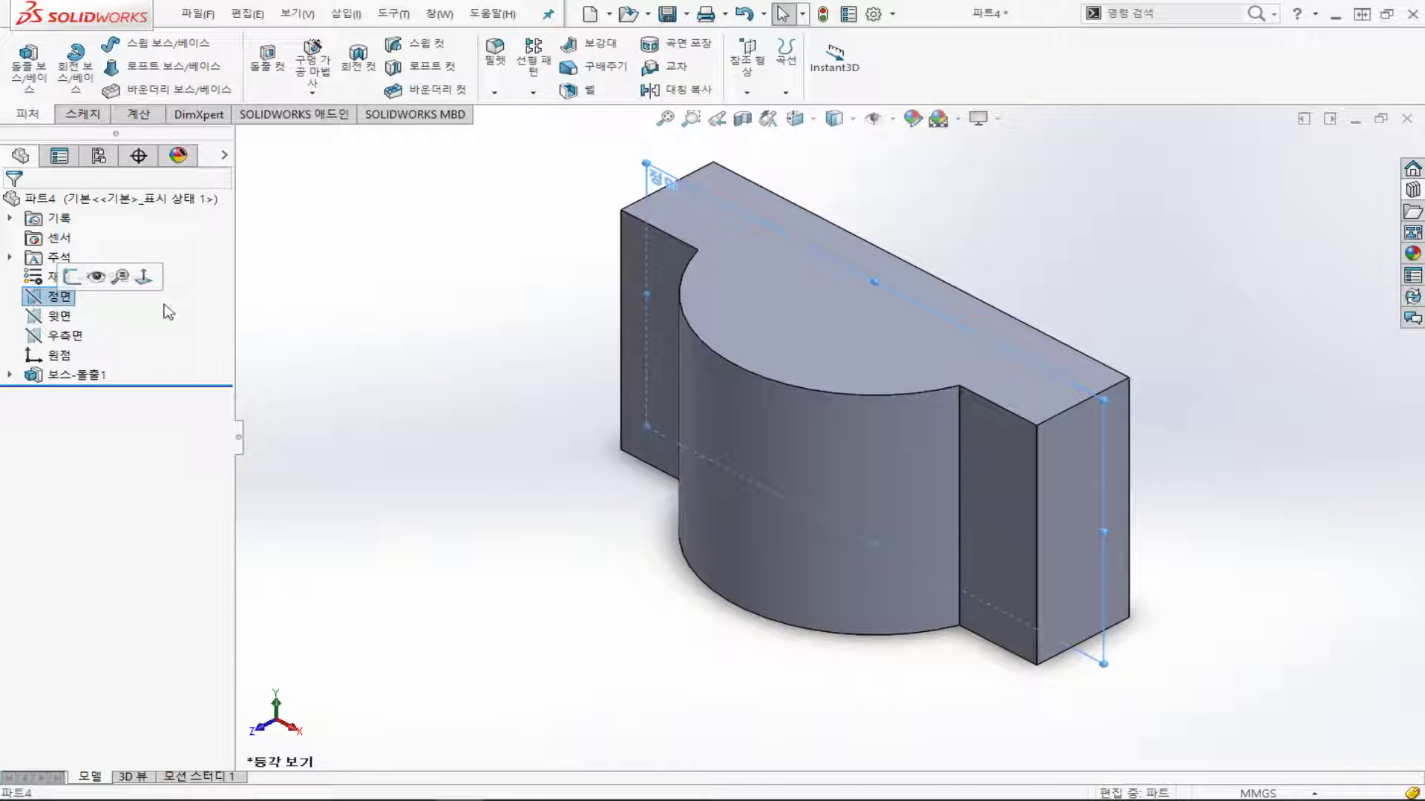
left_click(879, 282)
left_click_drag(938, 249, 1069, 197, "ctrl")
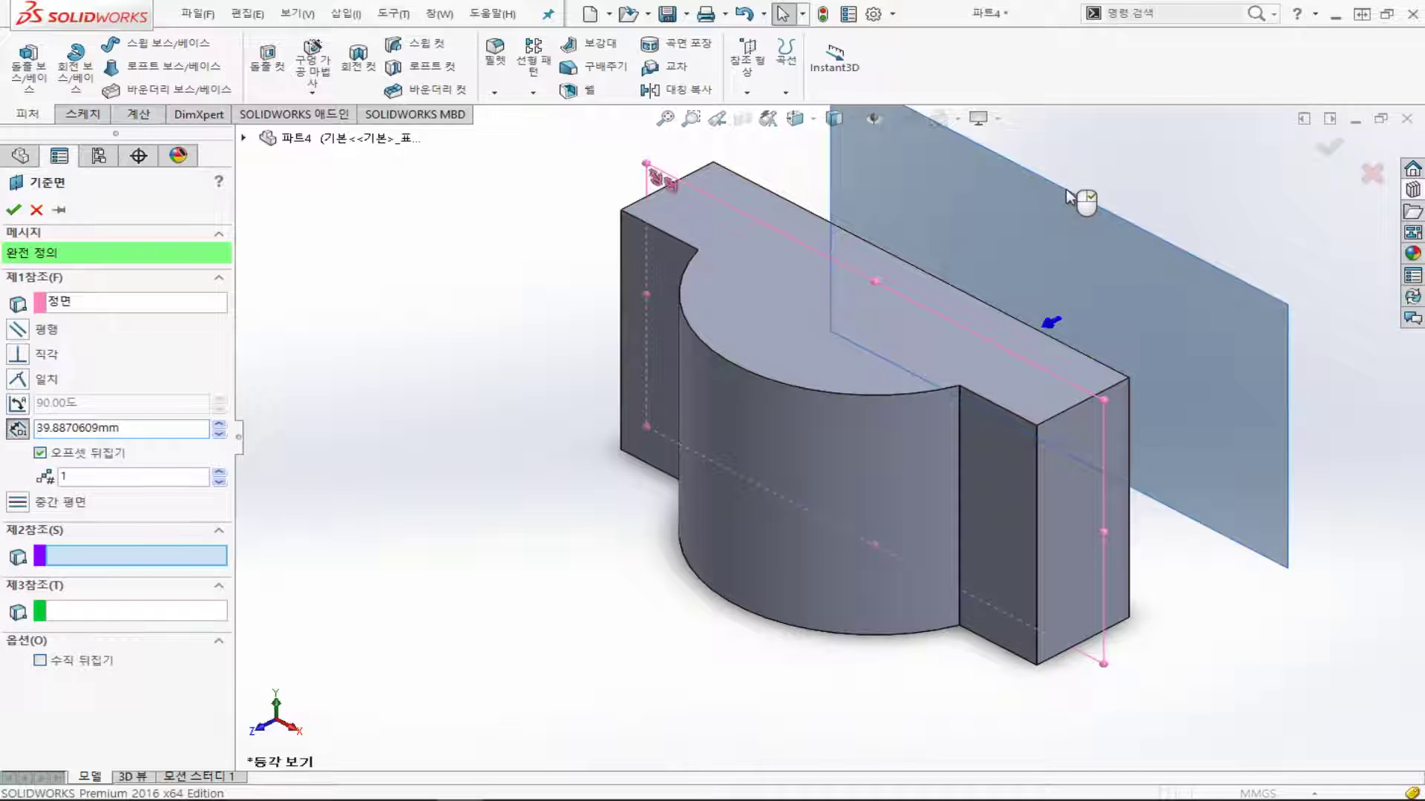
double_click(156, 429)
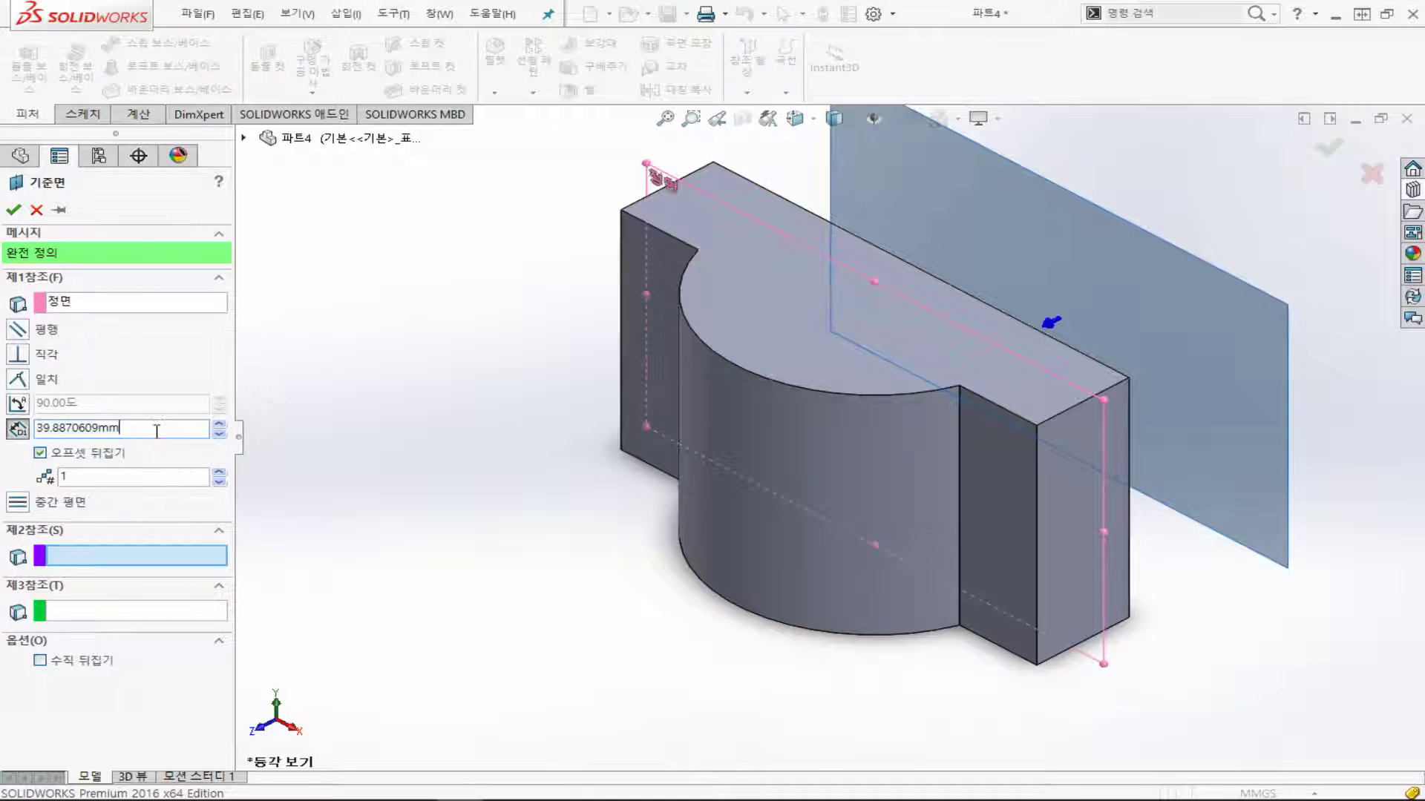
type("50")
key("Return")
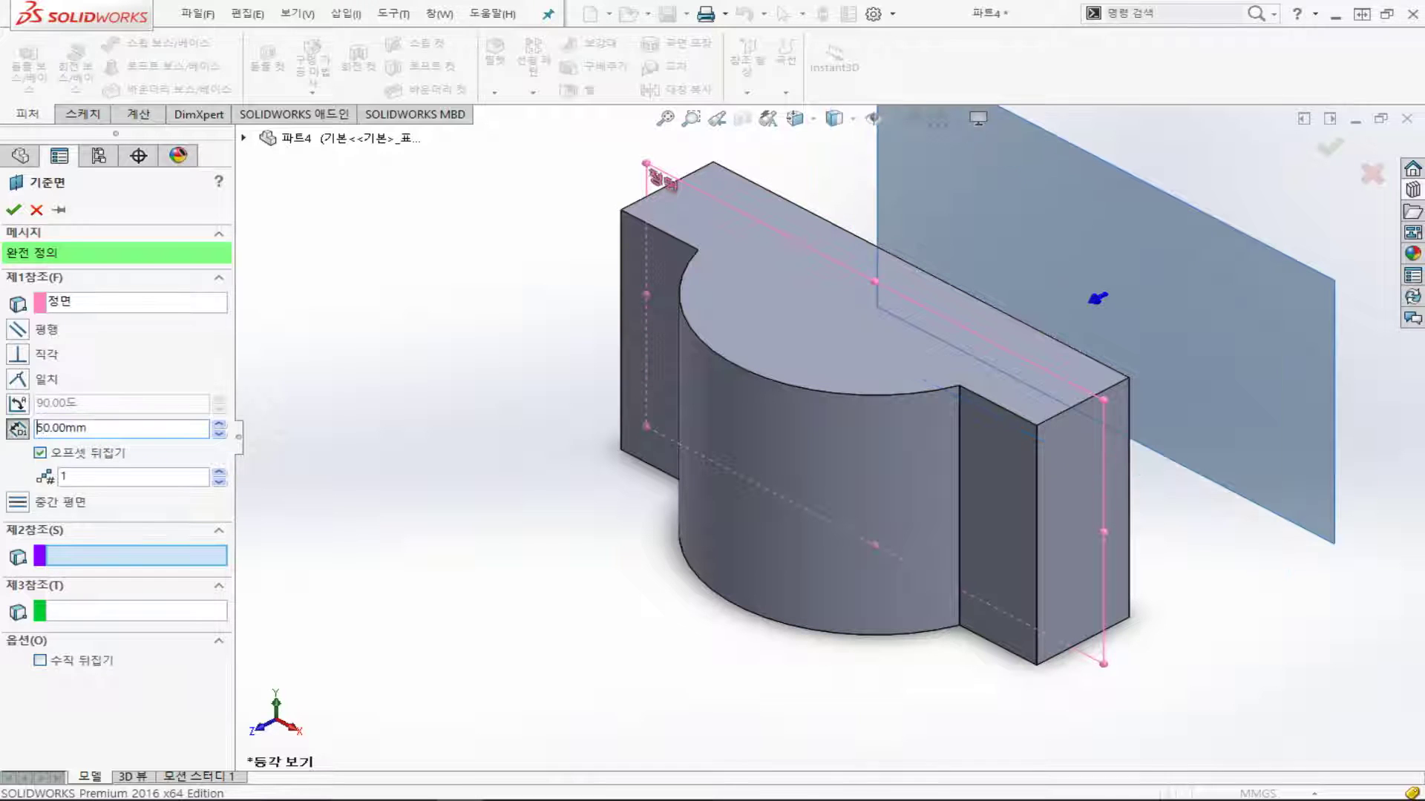
left_click(14, 210)
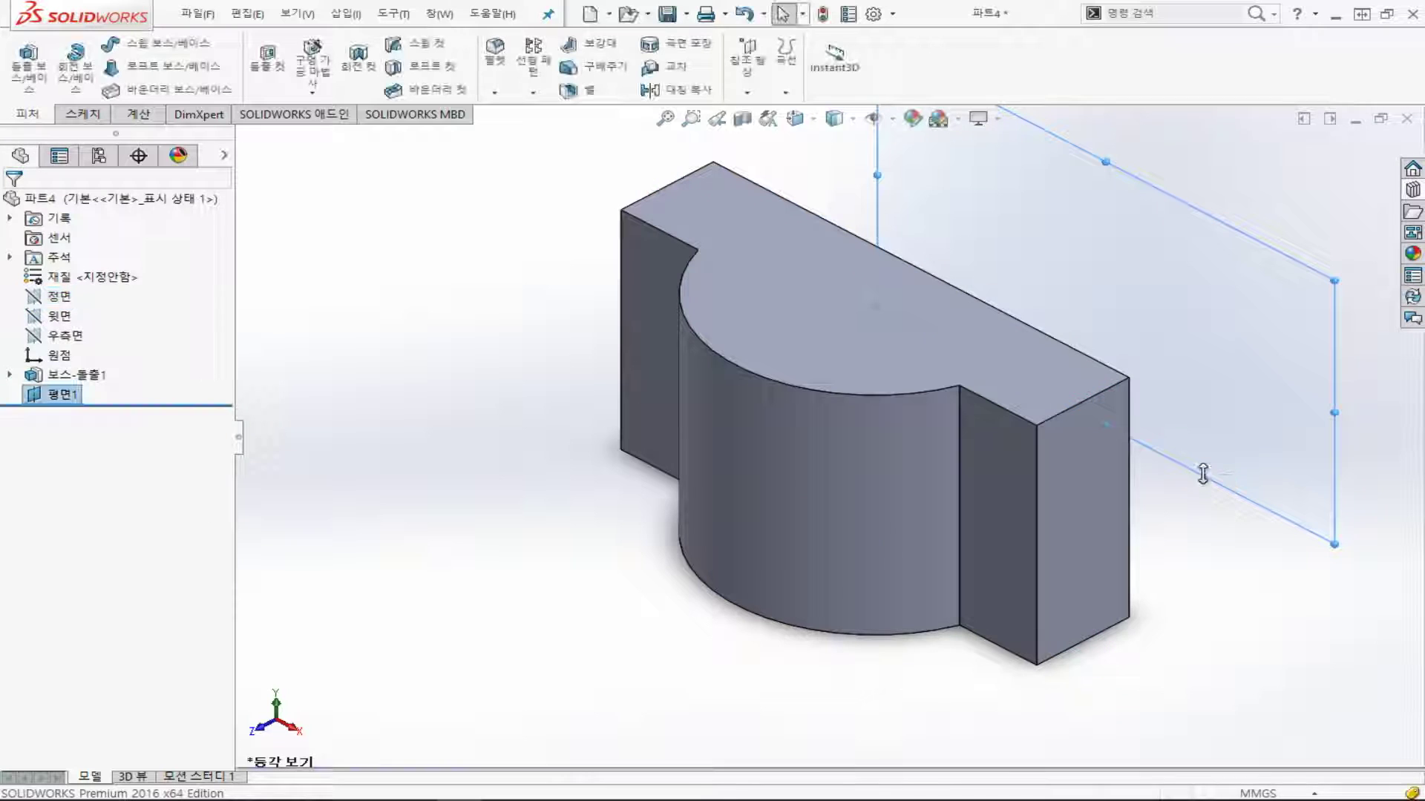
- Start a sketch on Plane1 (평면1) and draw a center rectangle
key("f")
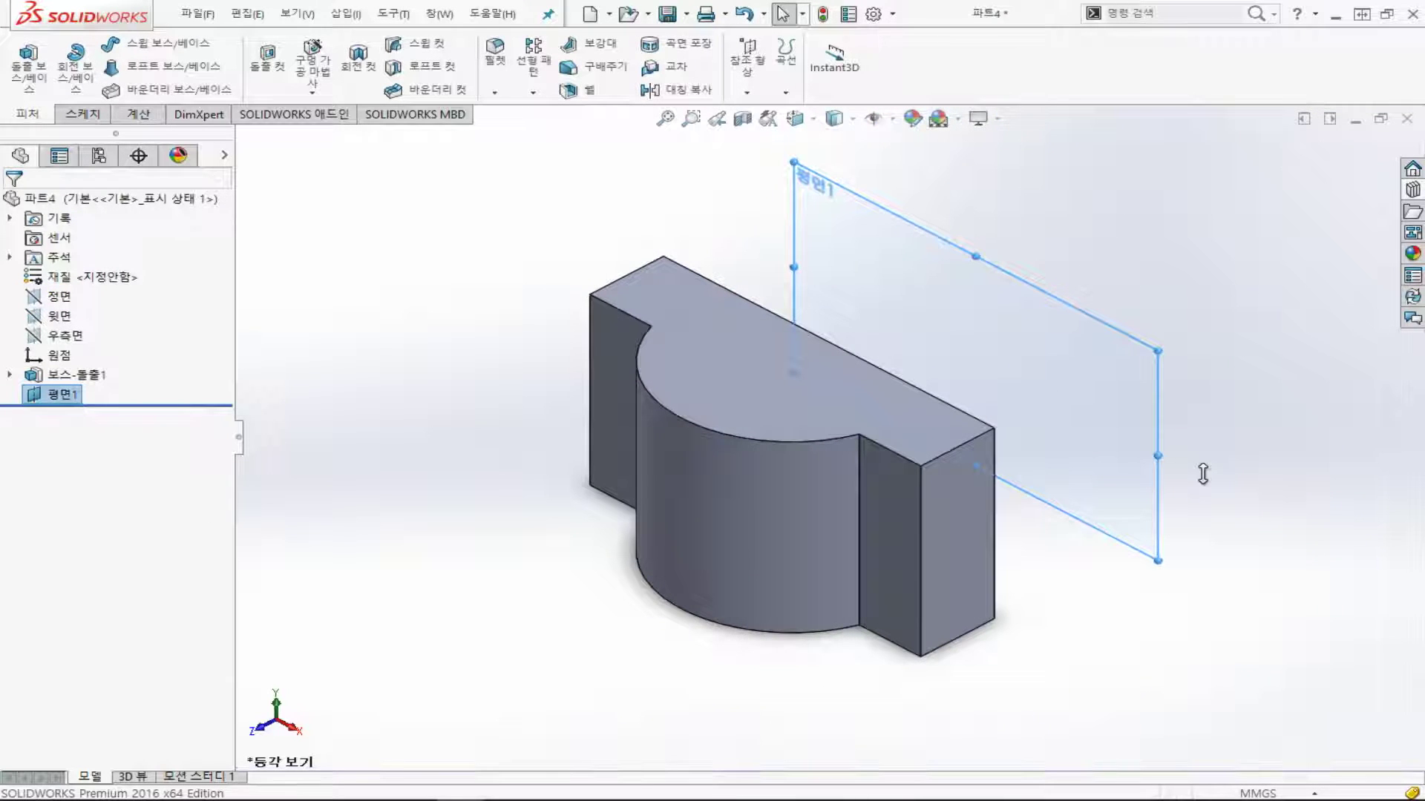
left_click(83, 114)
left_click(27, 60)
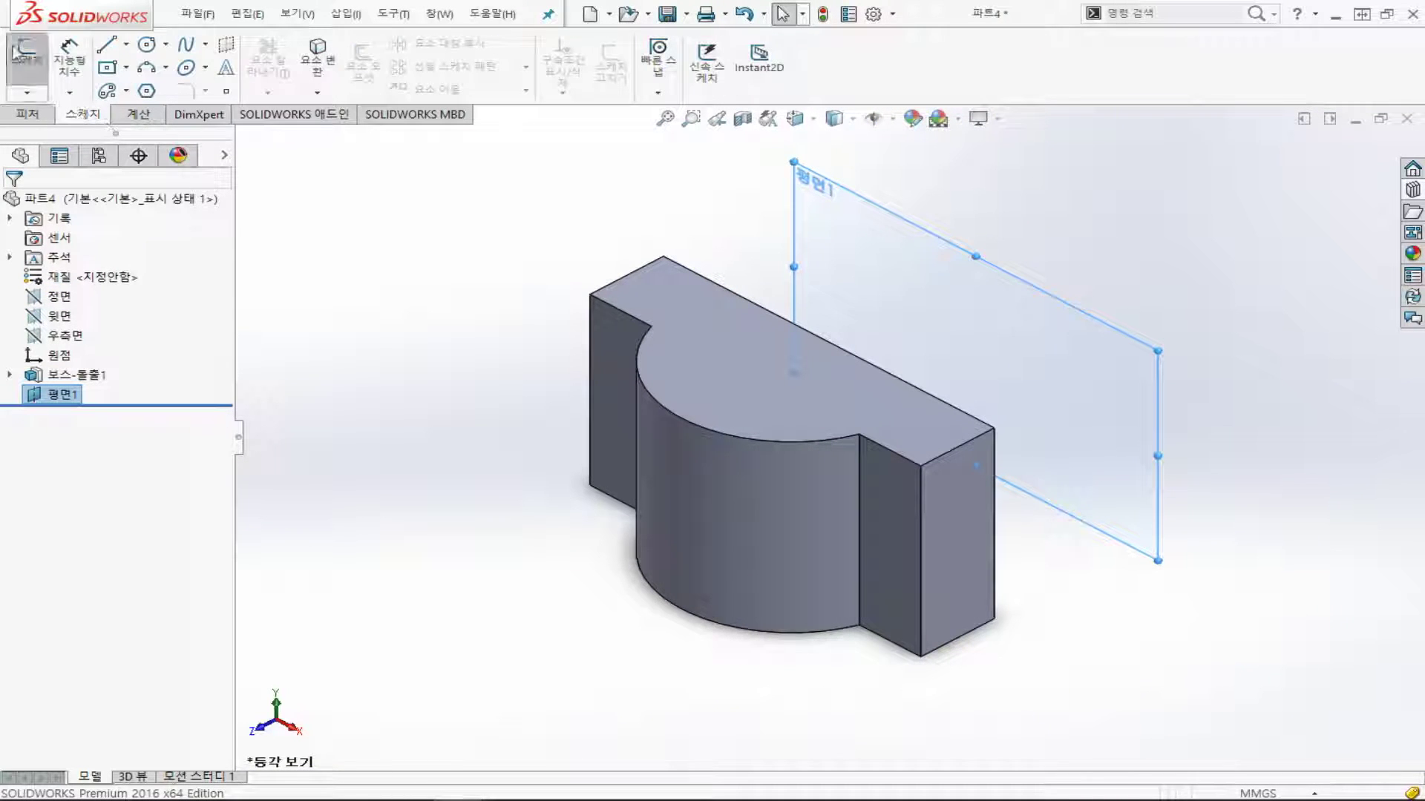
left_click(109, 67)
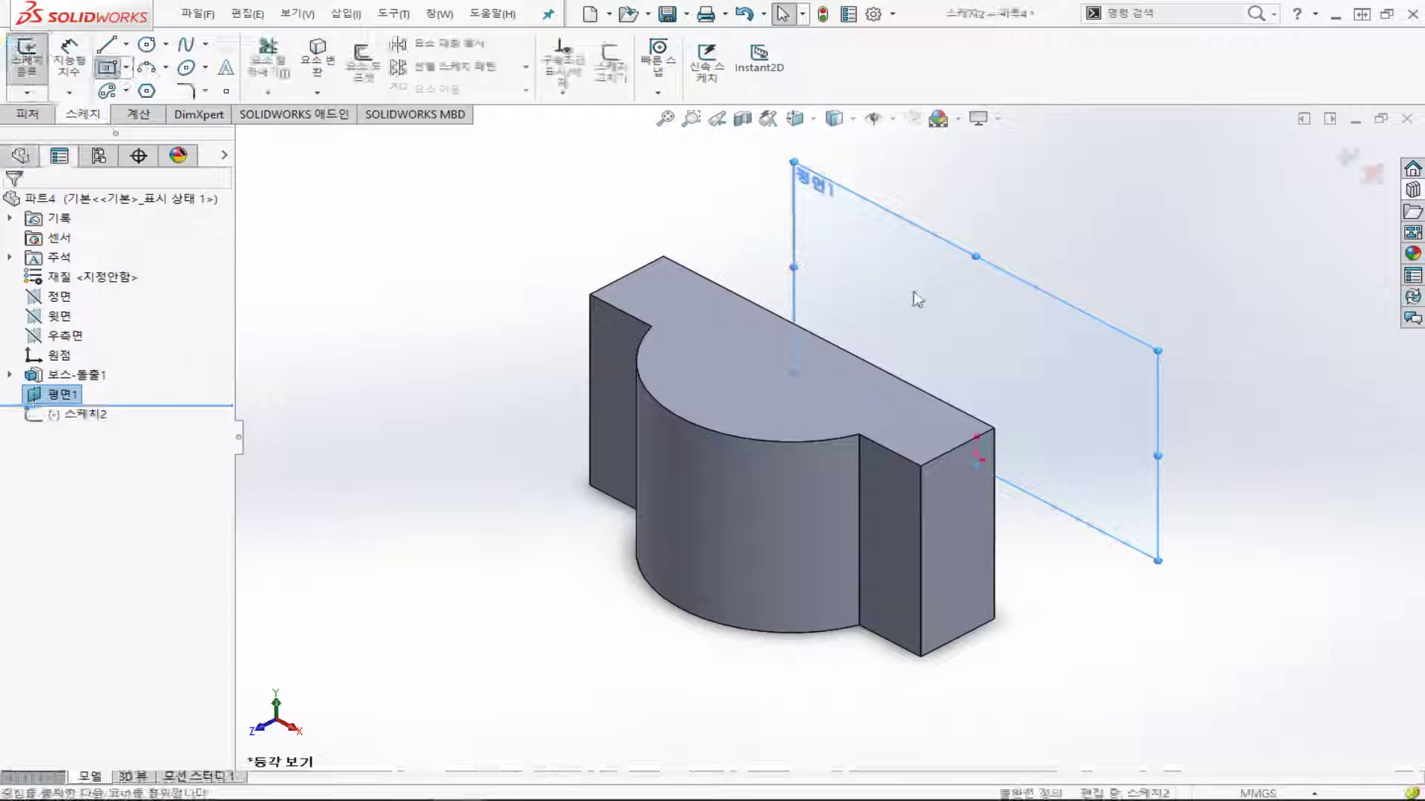
left_click(961, 379)
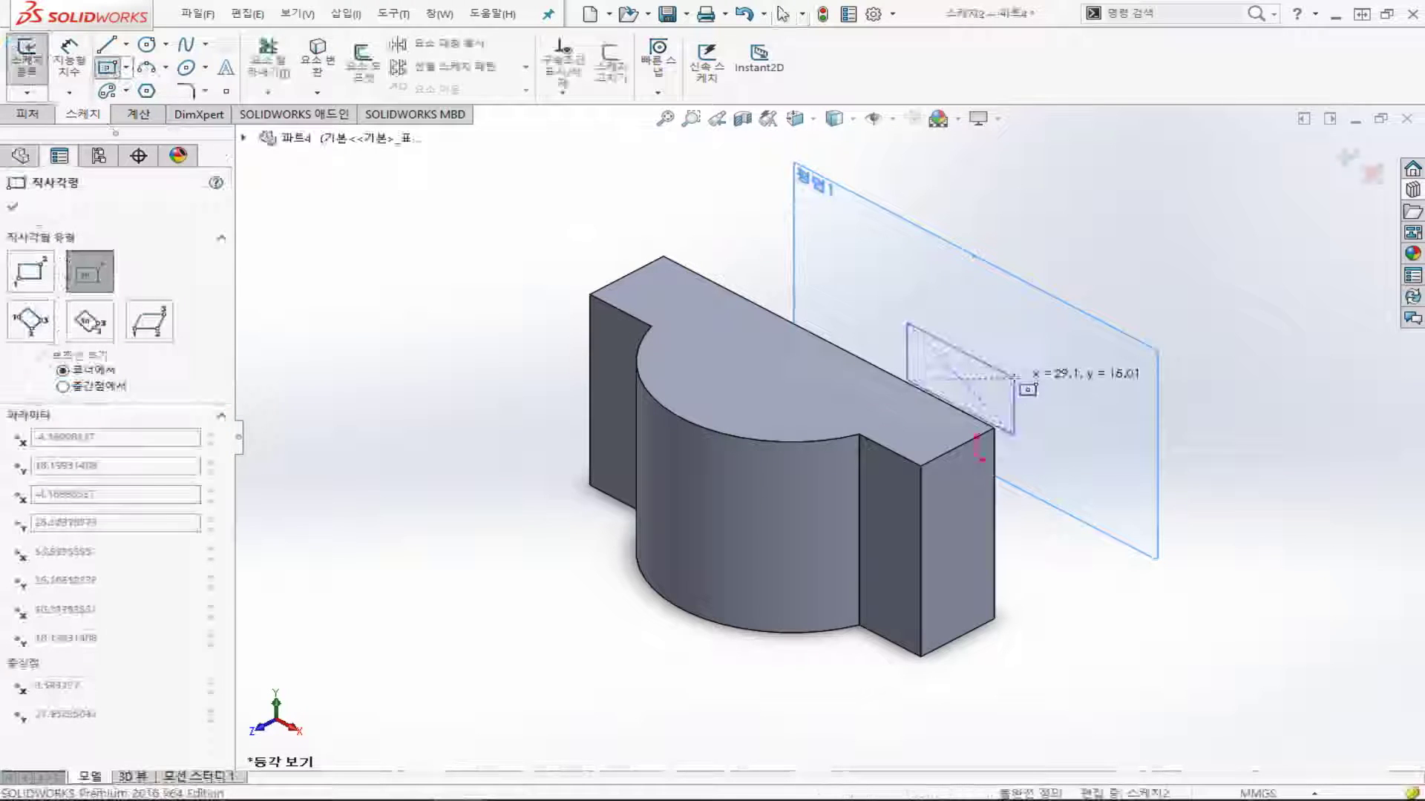
left_click(1014, 436)
- Dimension the rectangle 30 mm wide and 15 mm tall
left_click(69, 66)
left_click(995, 368)
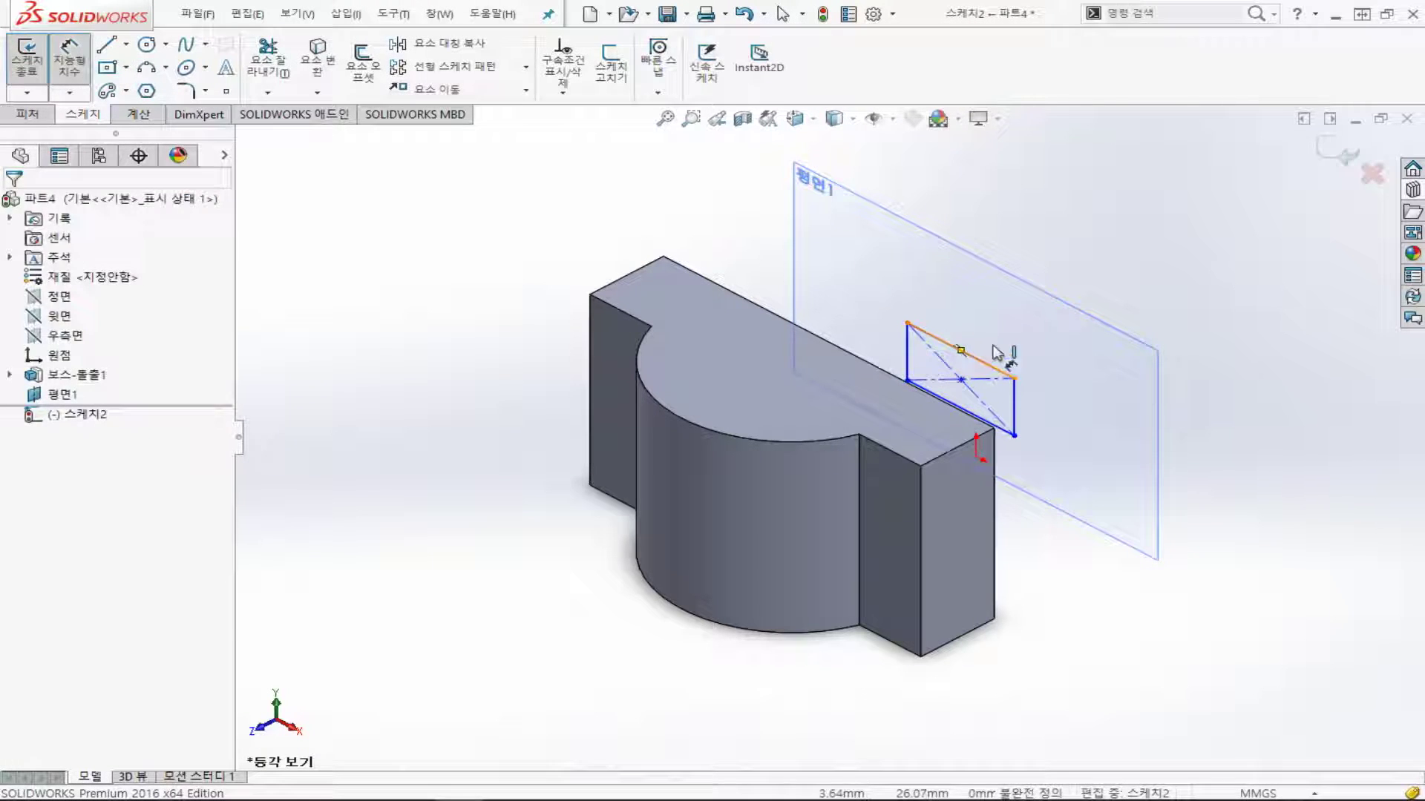
left_click(995, 346)
type("30")
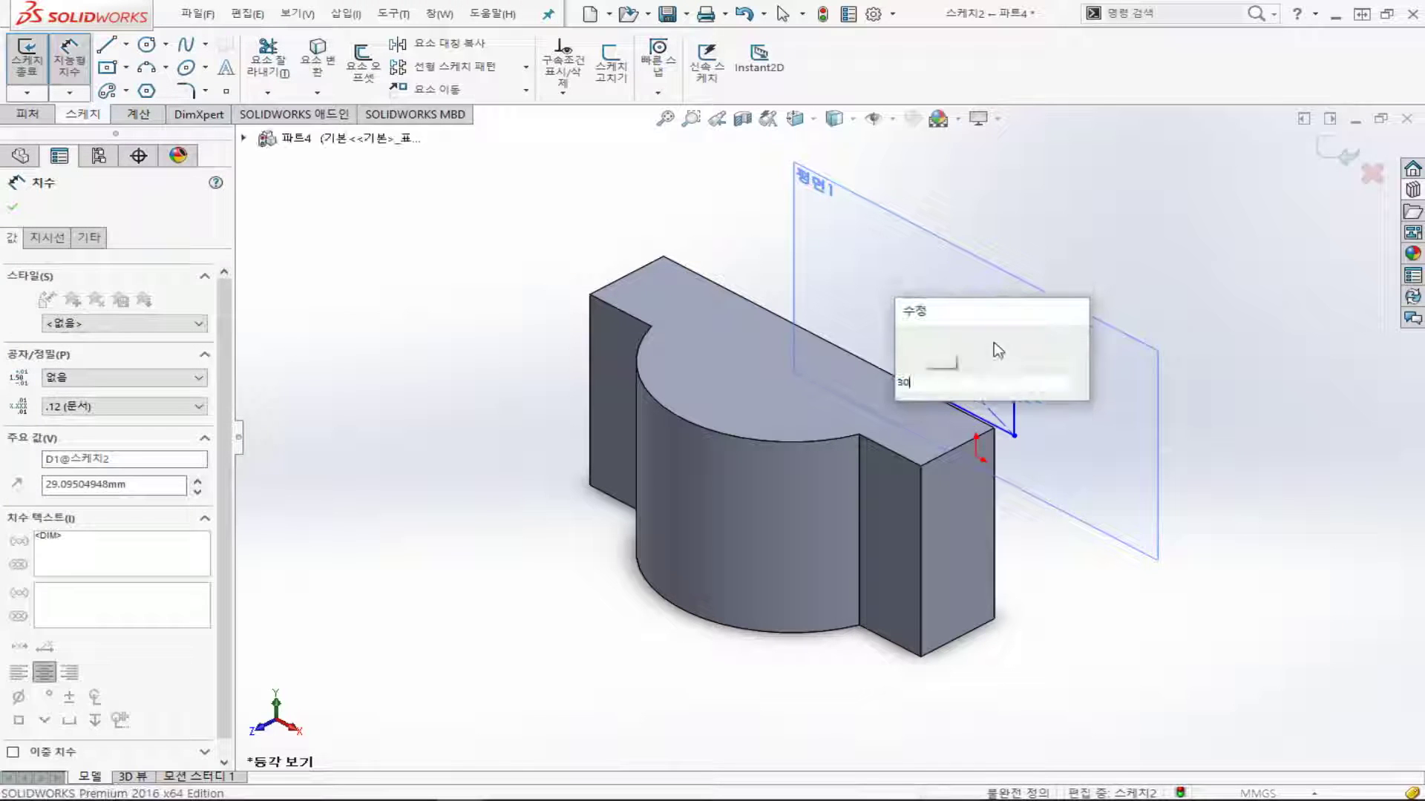
key("Return")
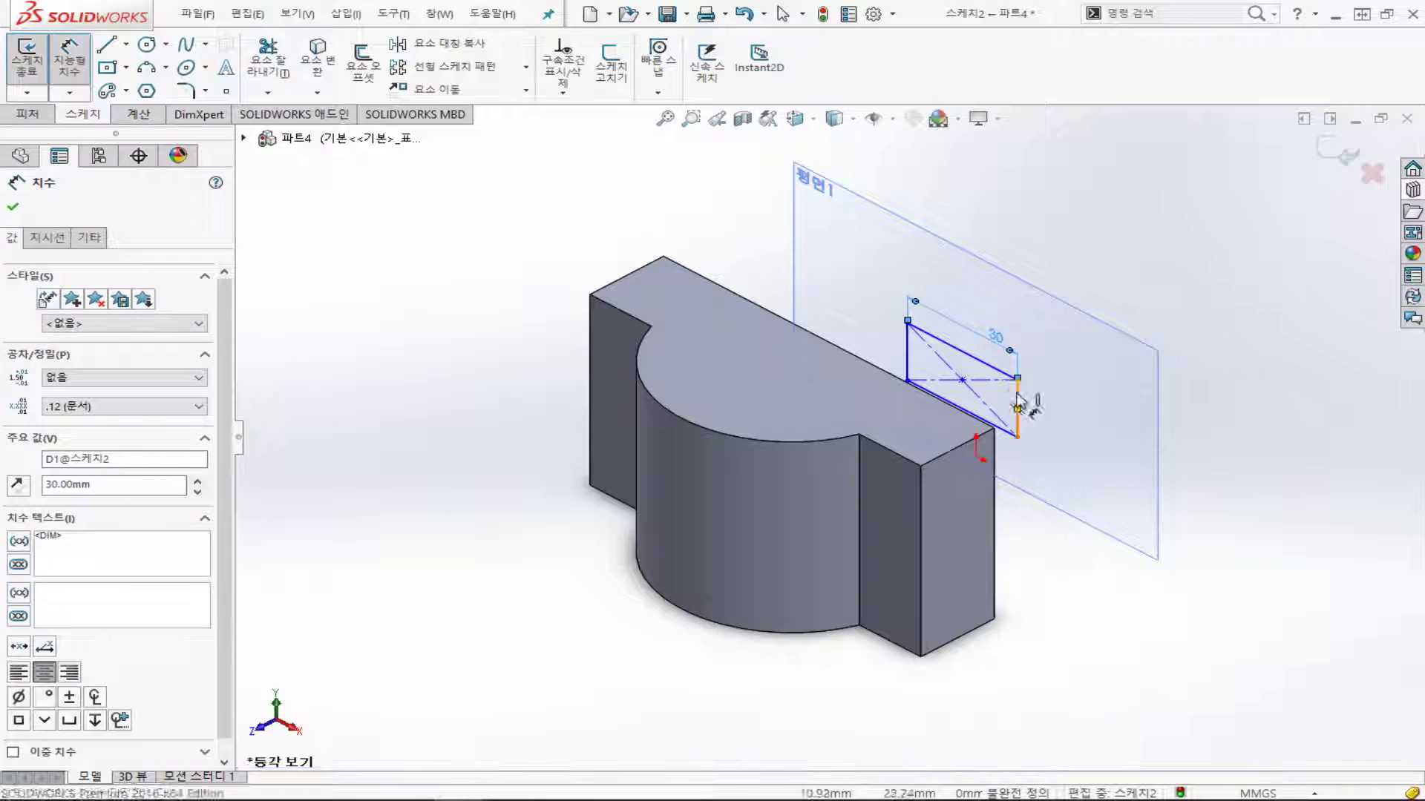
left_click(1016, 404)
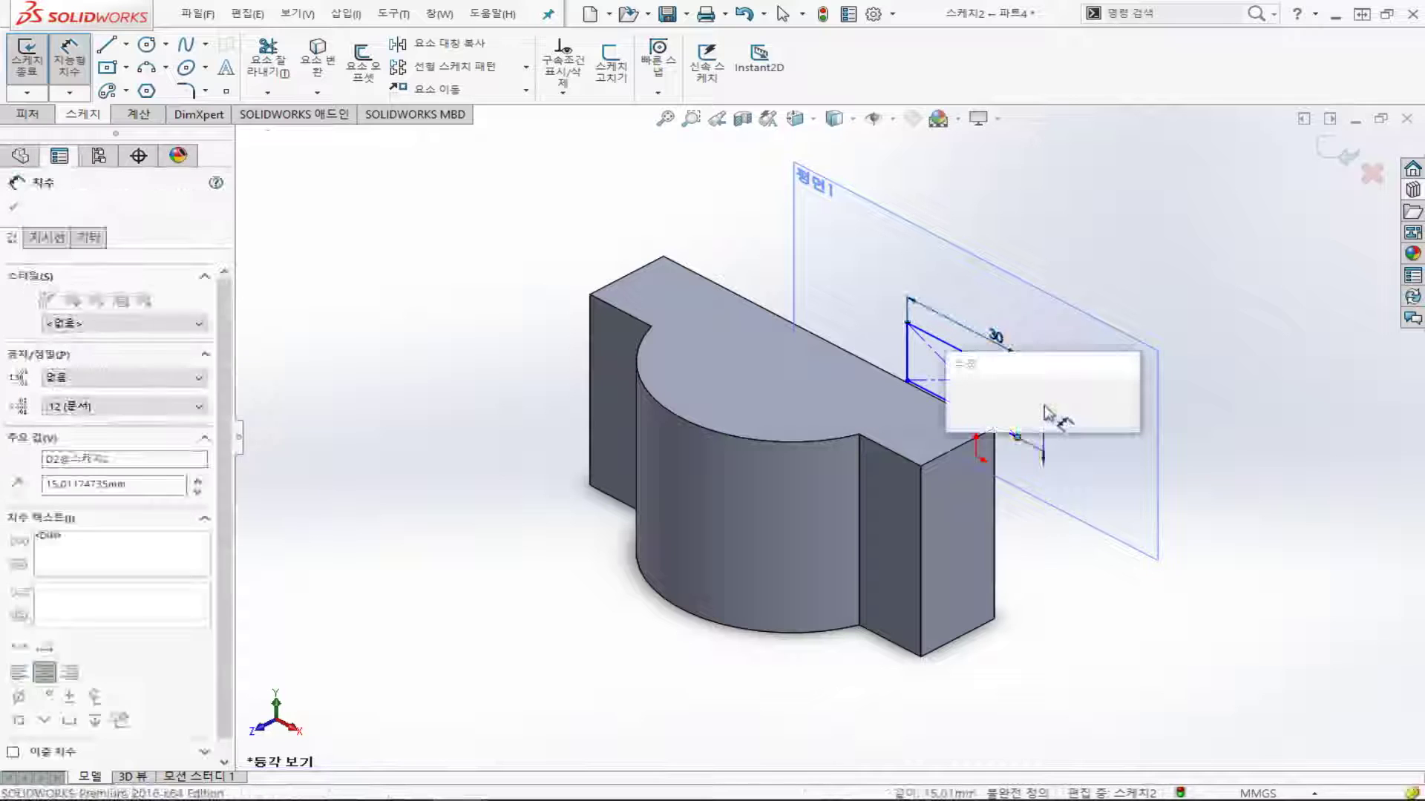
type("15")
key("Return")
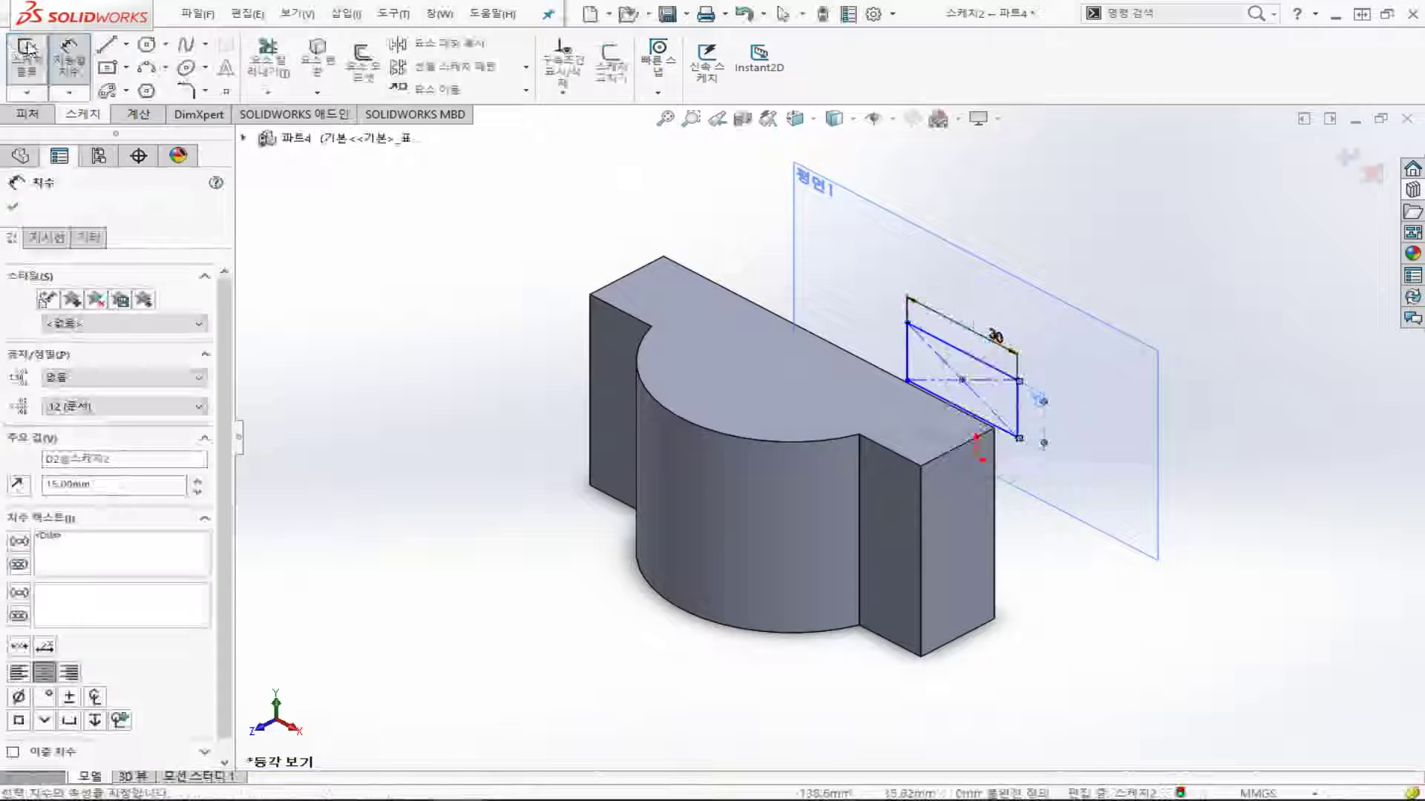
- Dimension the rectangle's centre 20 mm from the origin
left_click(962, 380)
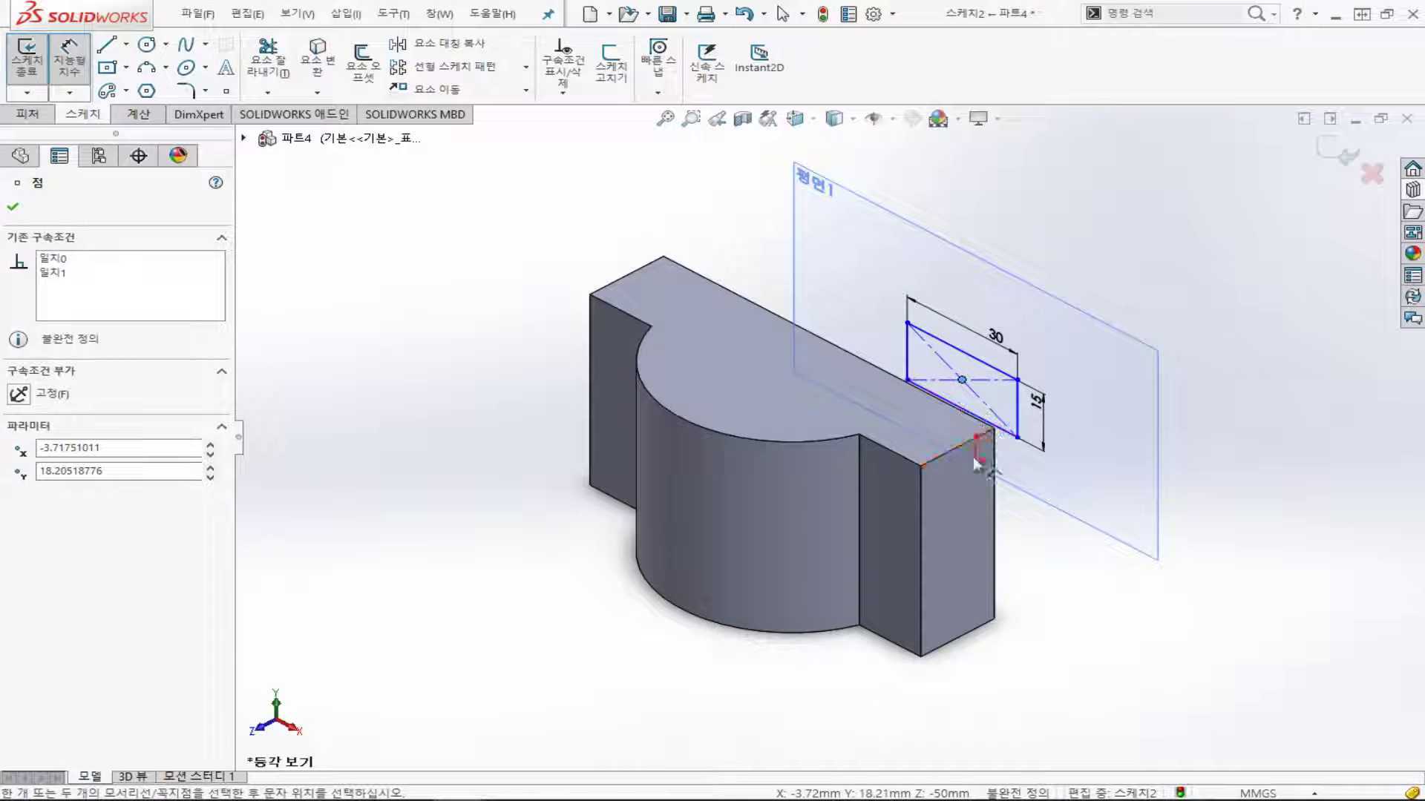
middle_click_drag(1193, 509, 1120, 500)
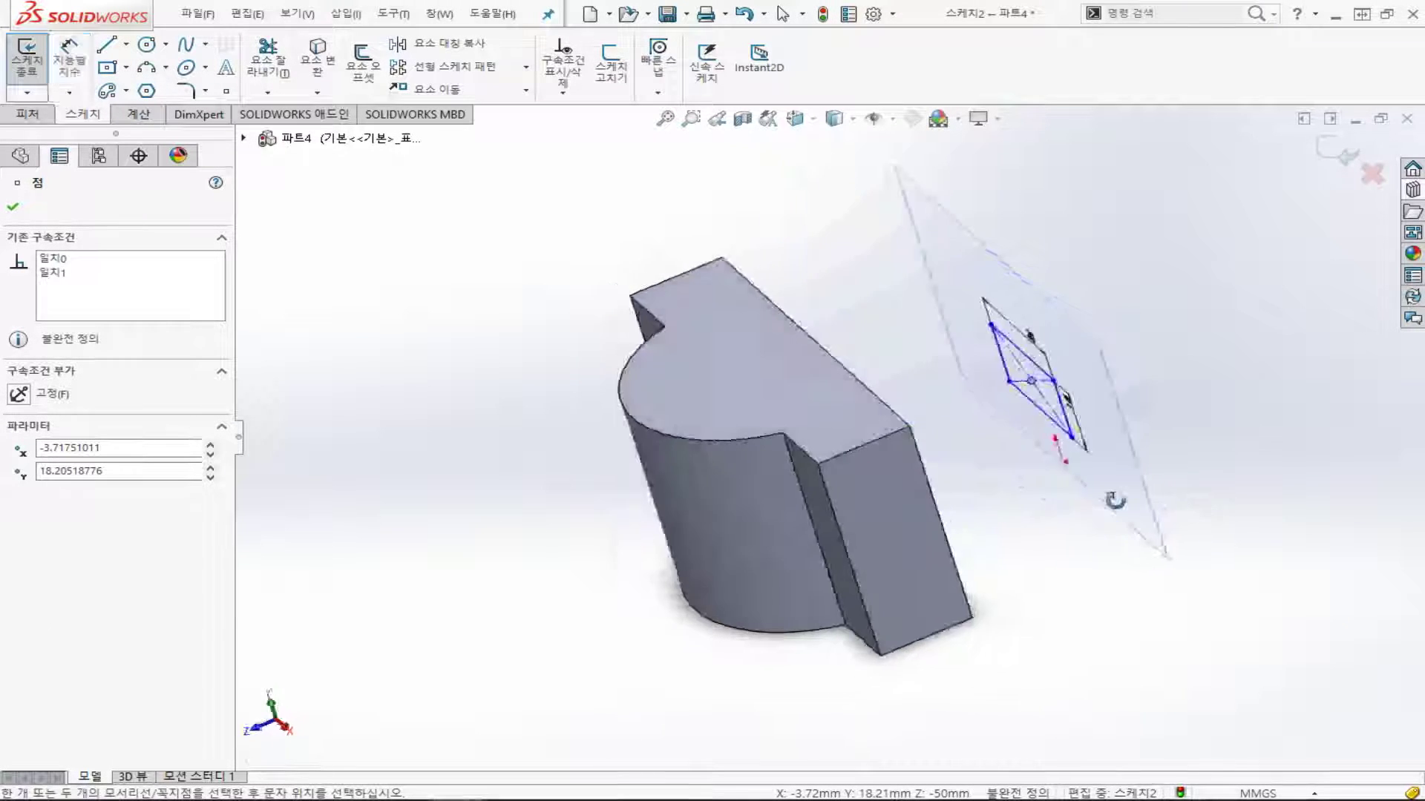
scroll(1069, 467, "down", 2)
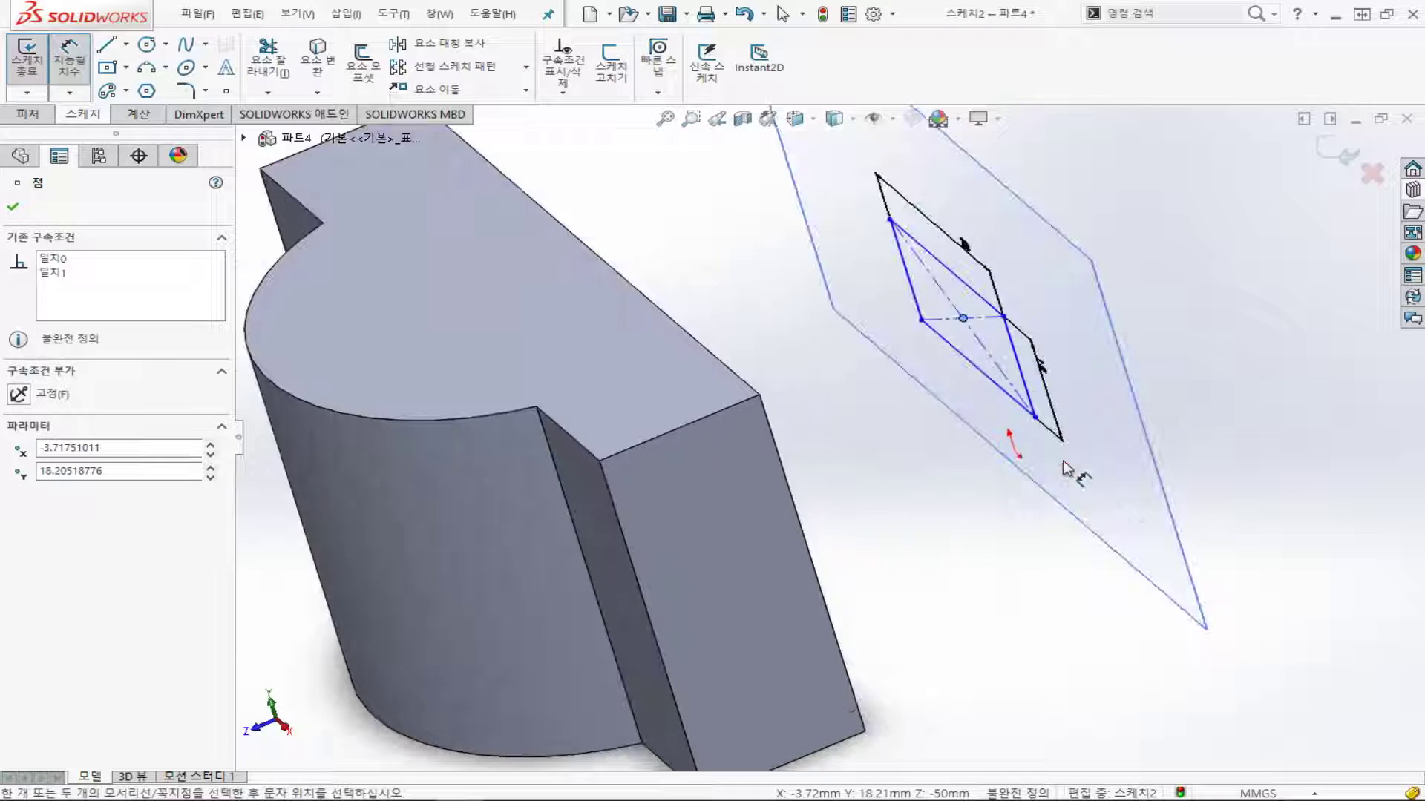
scroll(1061, 464, "down", 2)
scroll(965, 519, "down", 1)
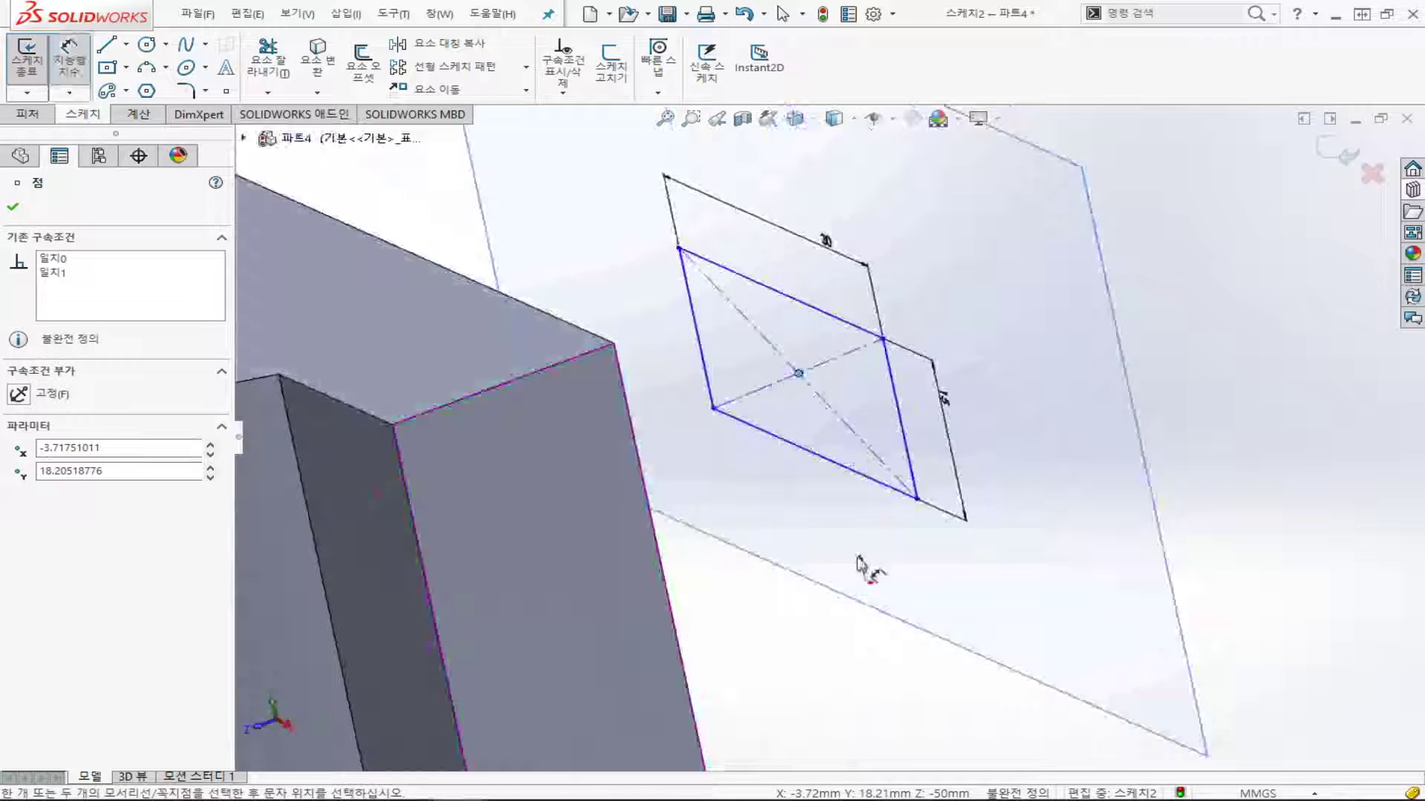
key("Escape")
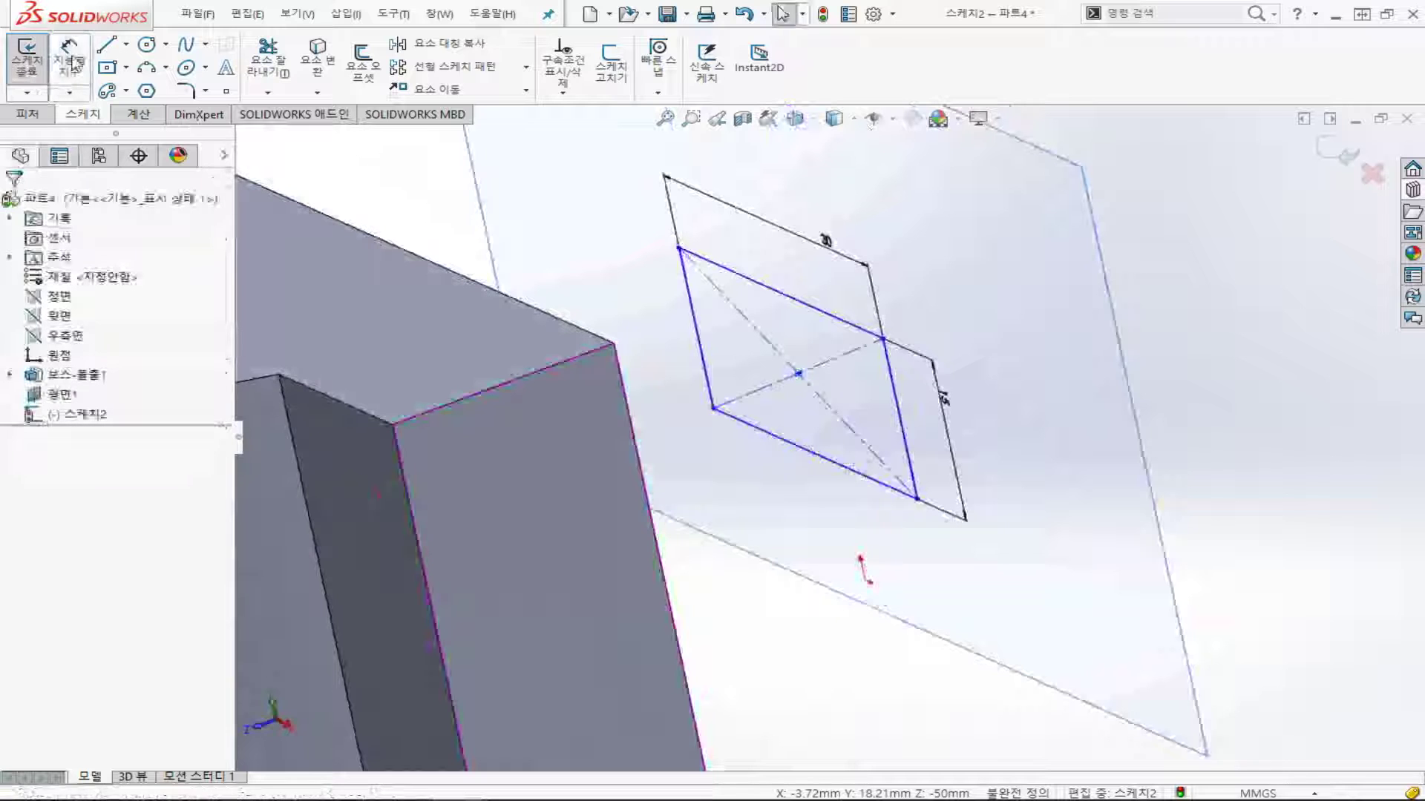
left_click(799, 374)
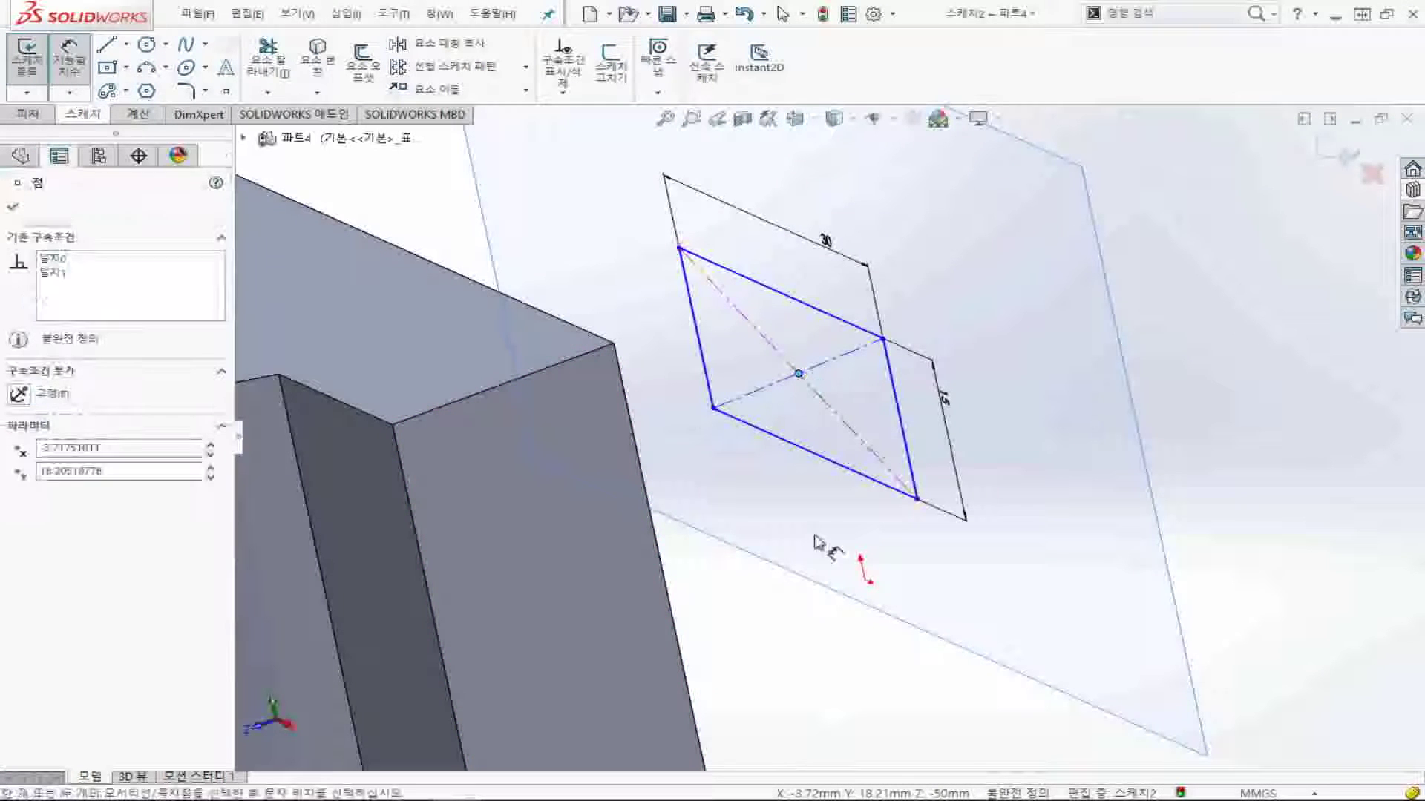
left_click(244, 138)
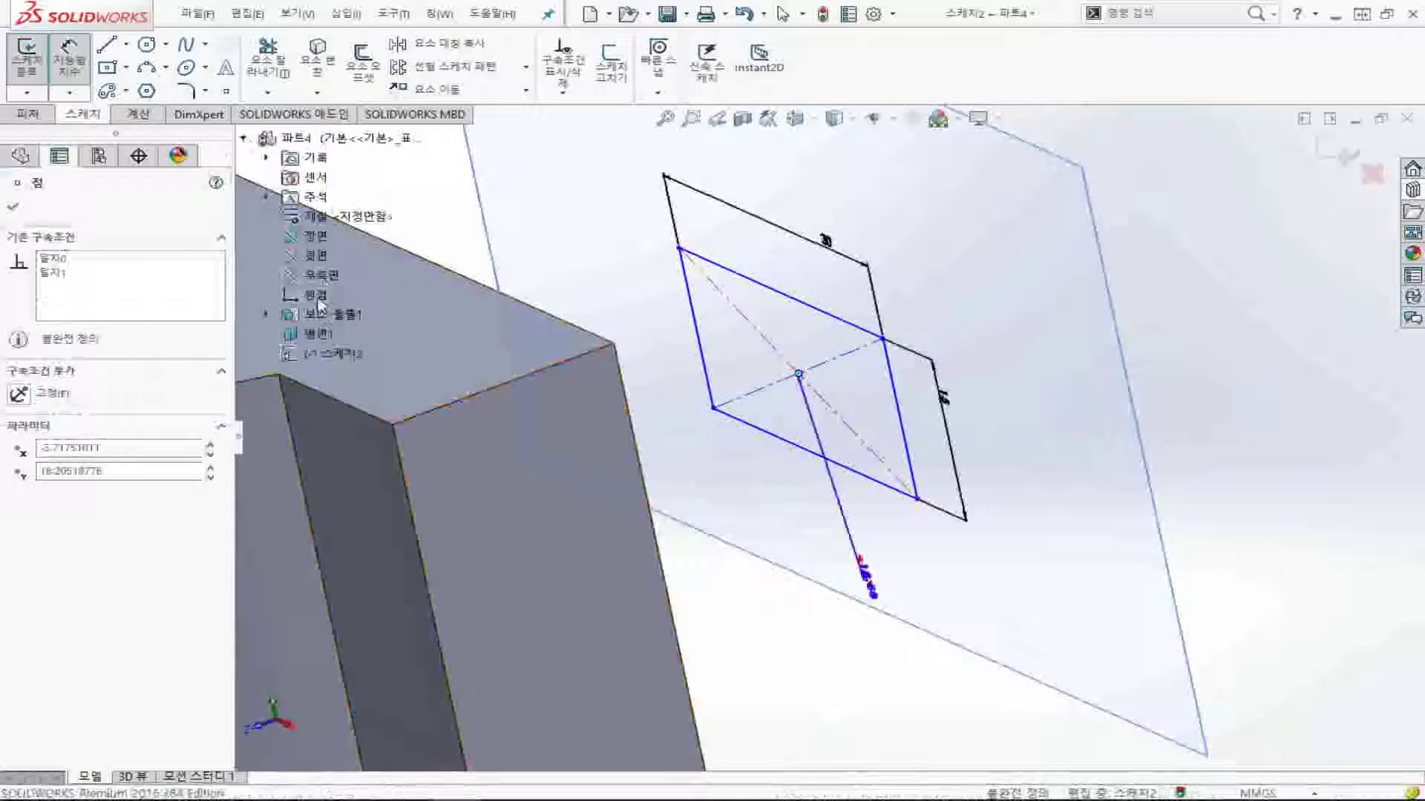
key("Return")
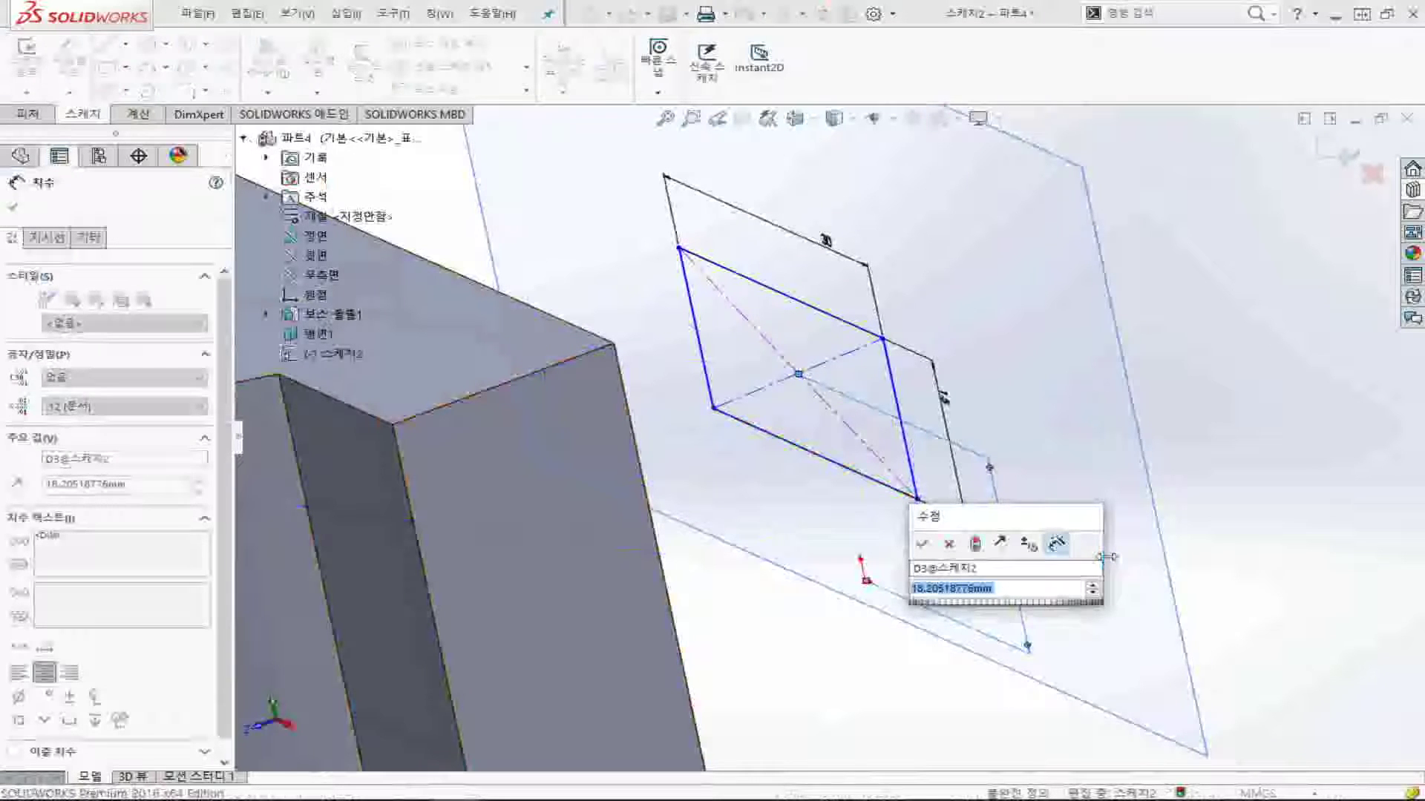
type("20")
key("Return")
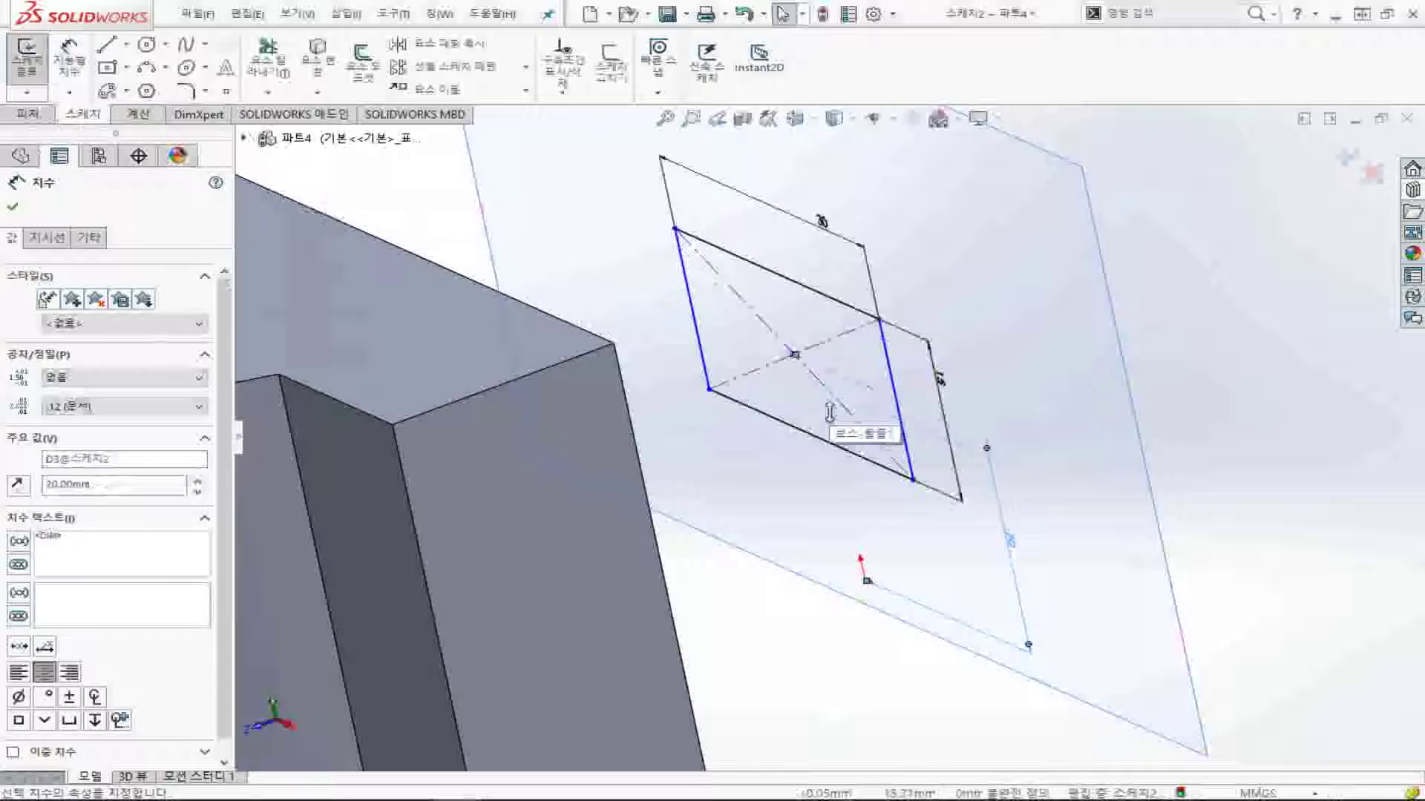
key("Escape")
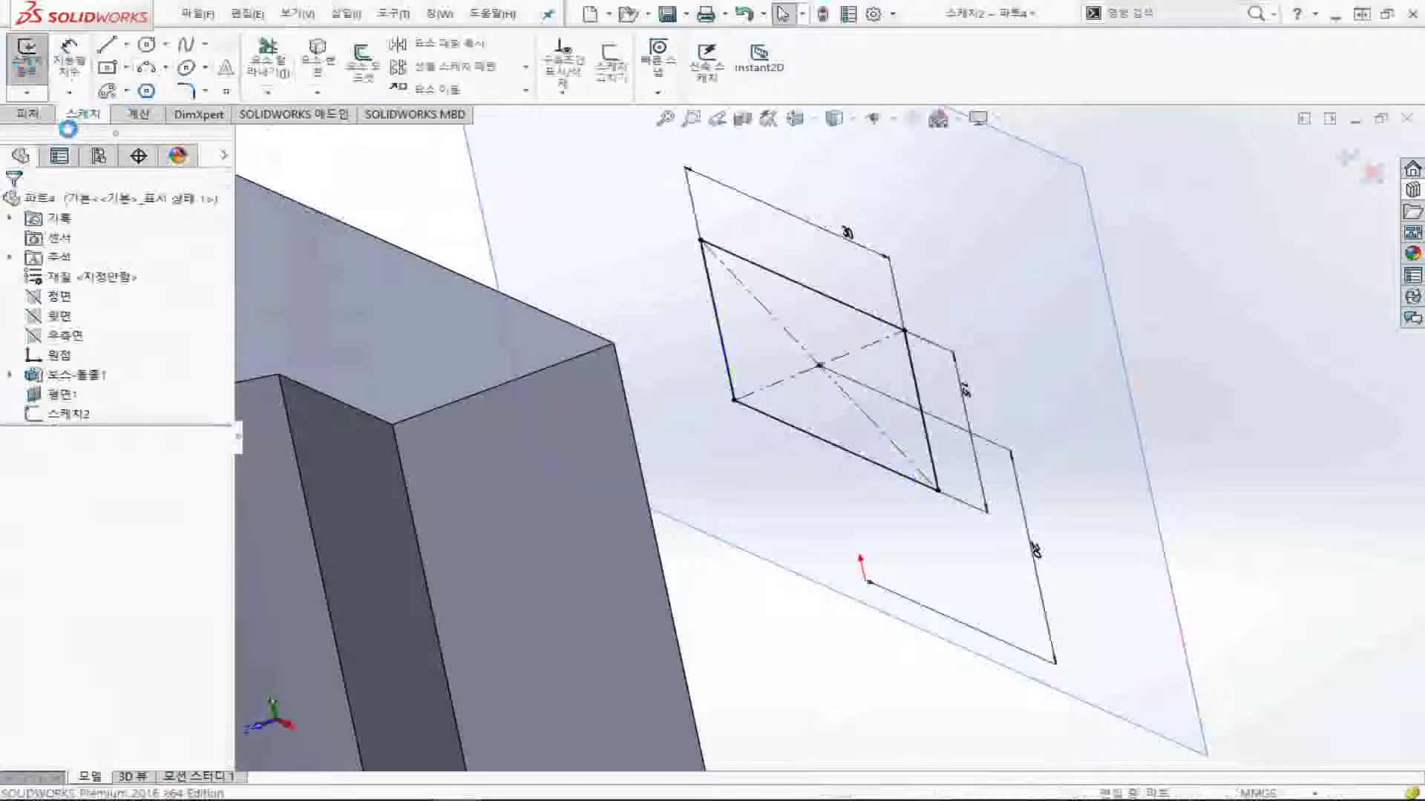
- Exit the sketch and boss-extrude the rectangle 20 mm starting from the cylindrical face
left_click(28, 61)
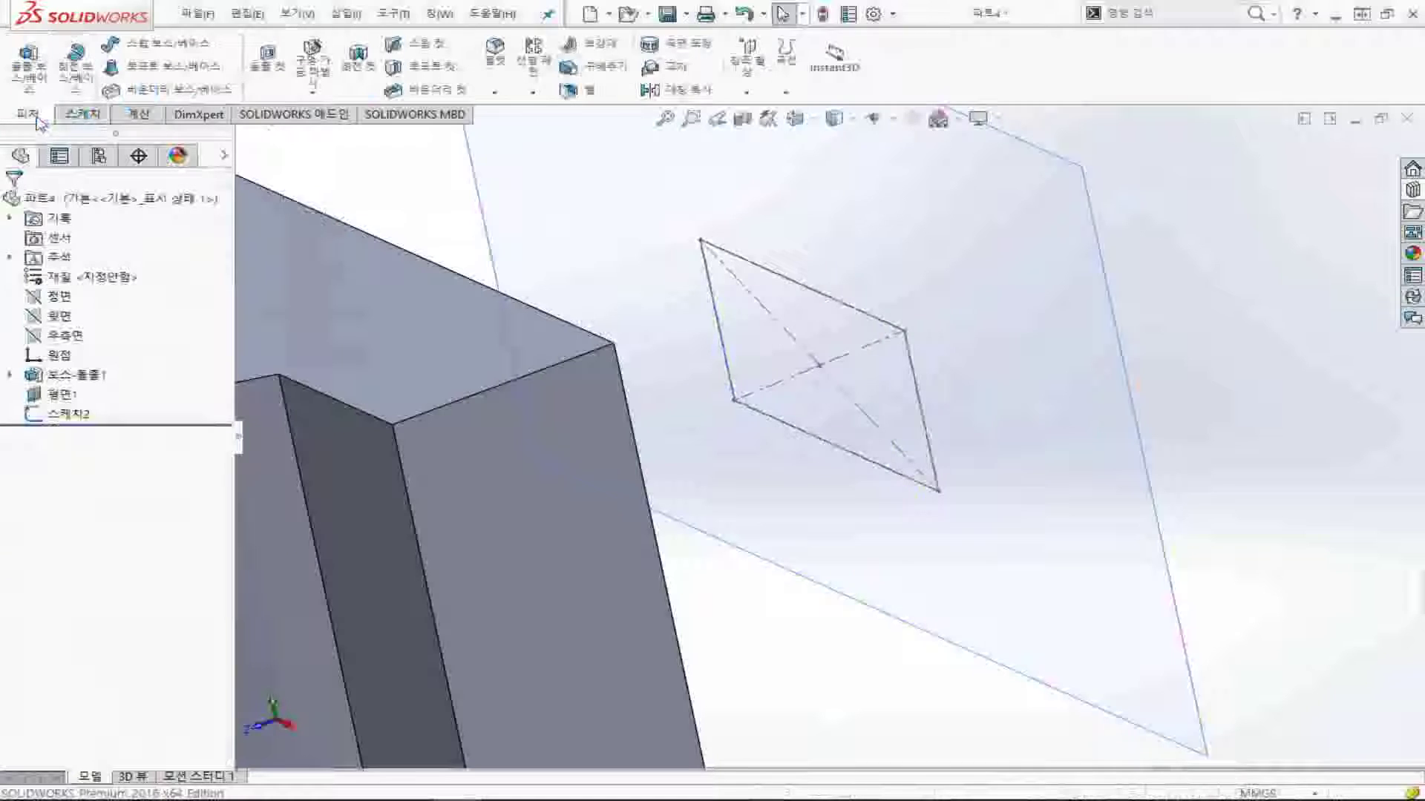
left_click(34, 79)
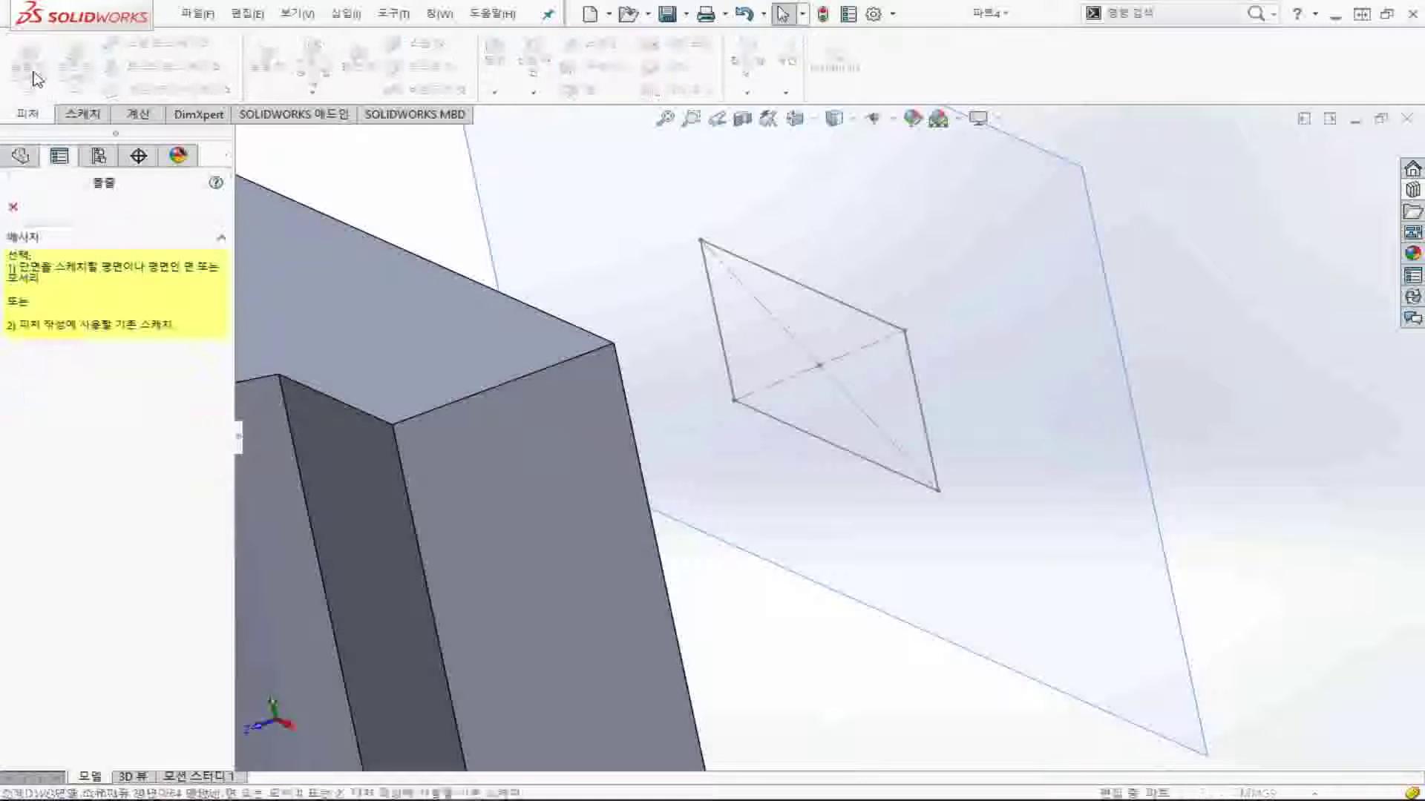
left_click(848, 306)
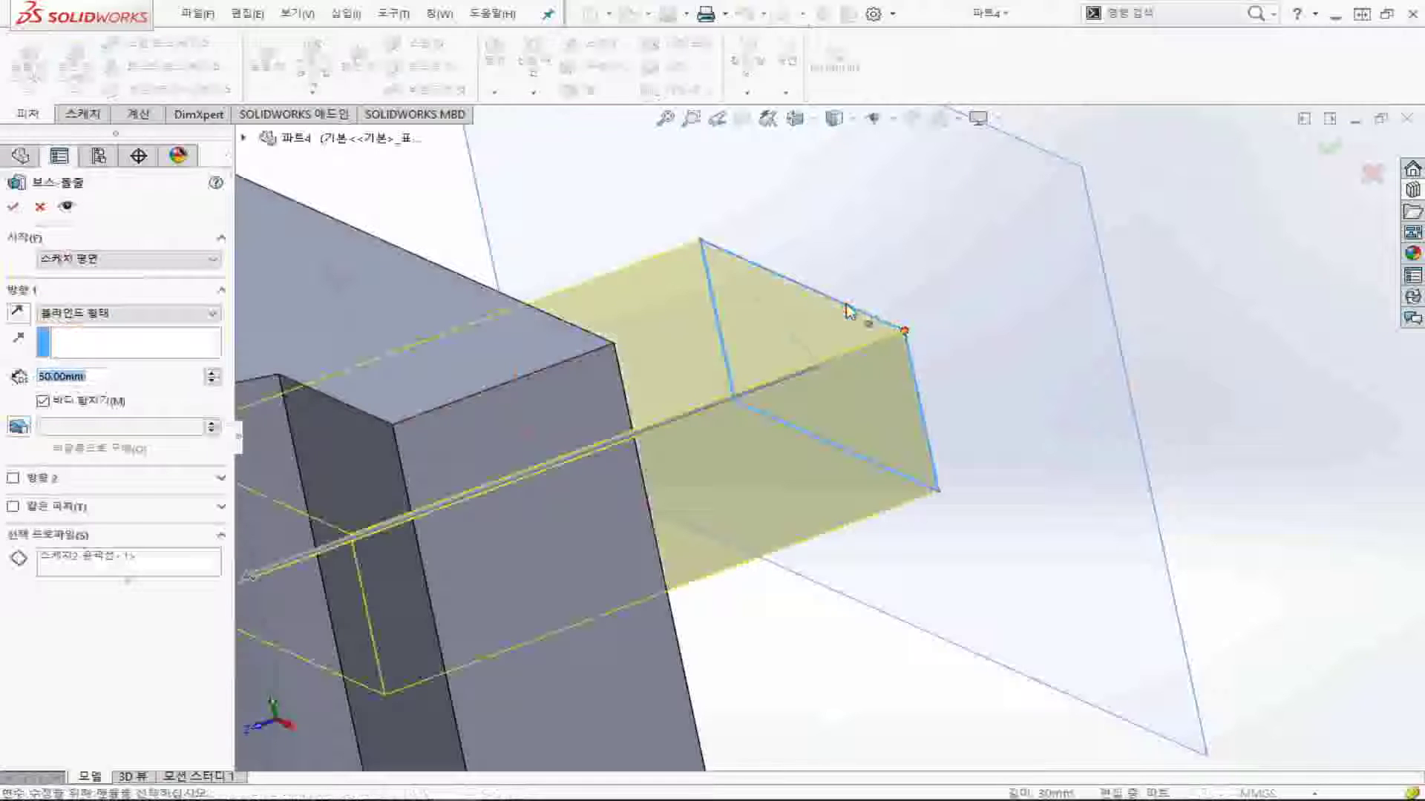
key("ctrl+7")
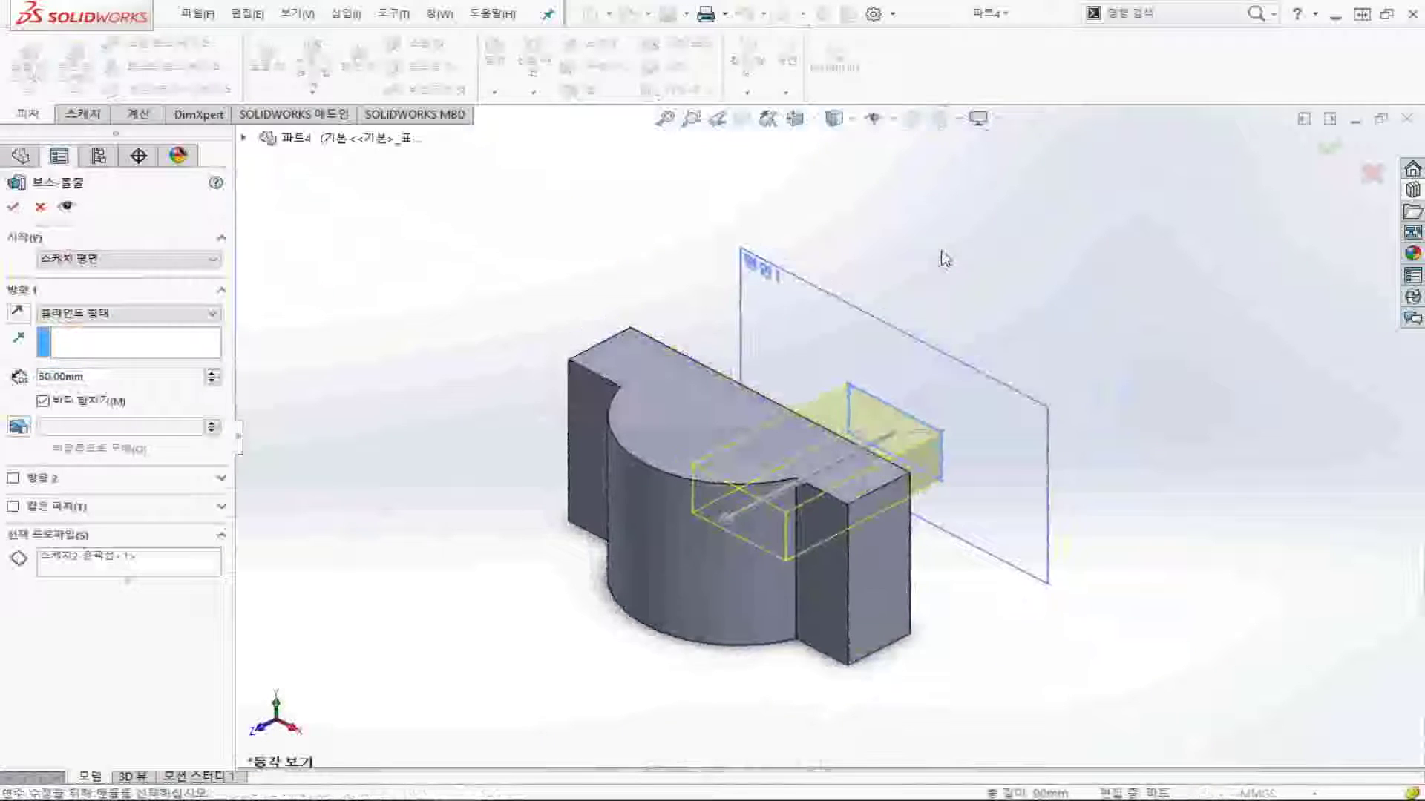
left_click(141, 261)
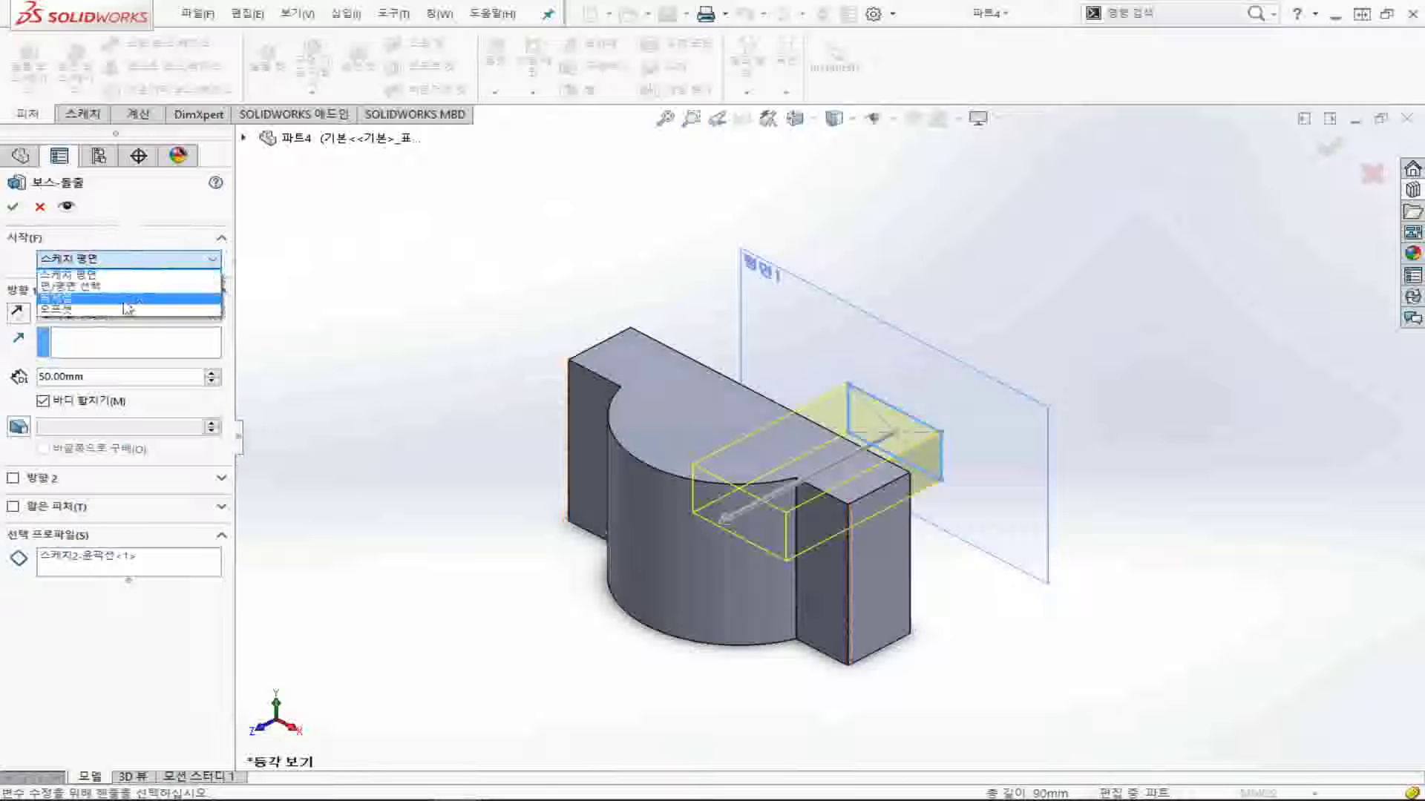
left_click(126, 288)
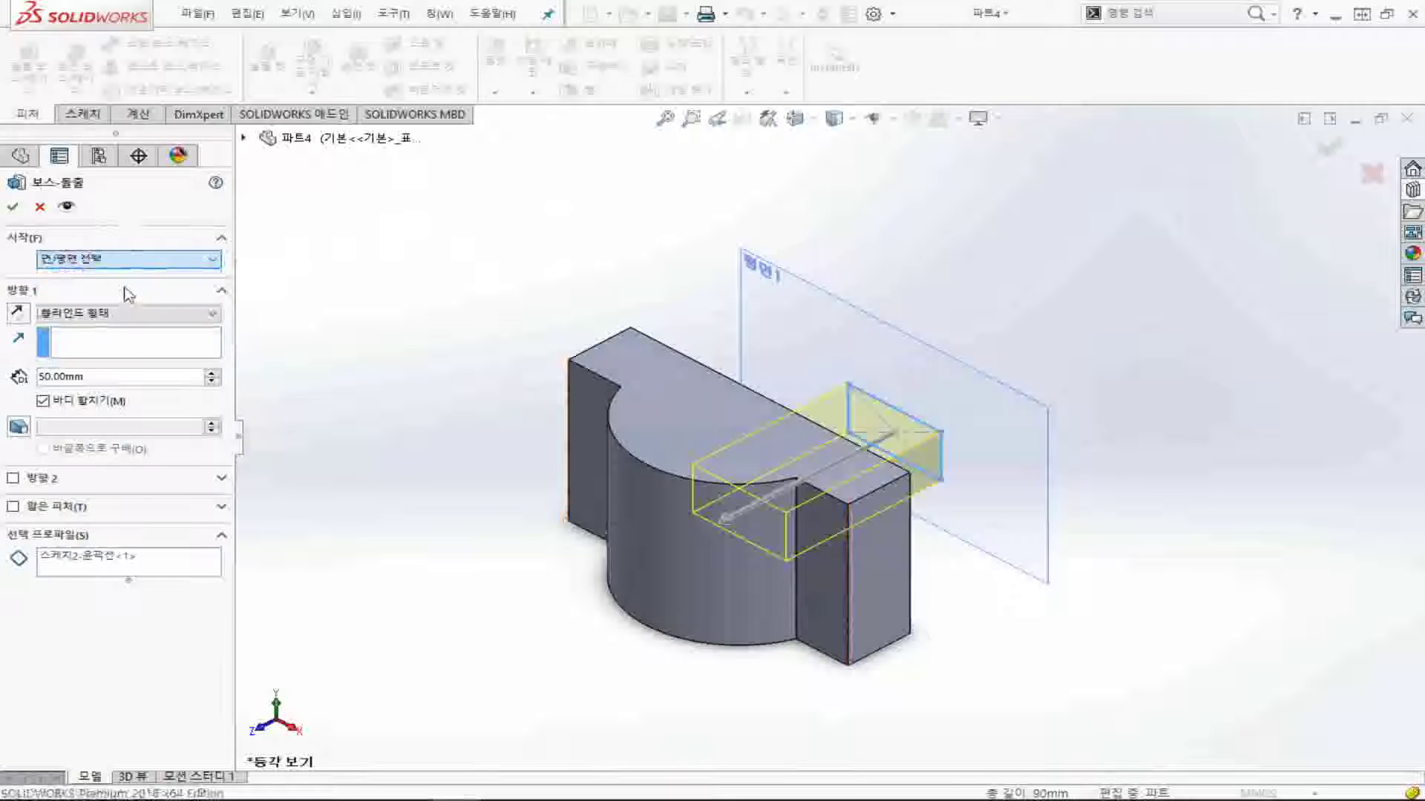
left_click(733, 569)
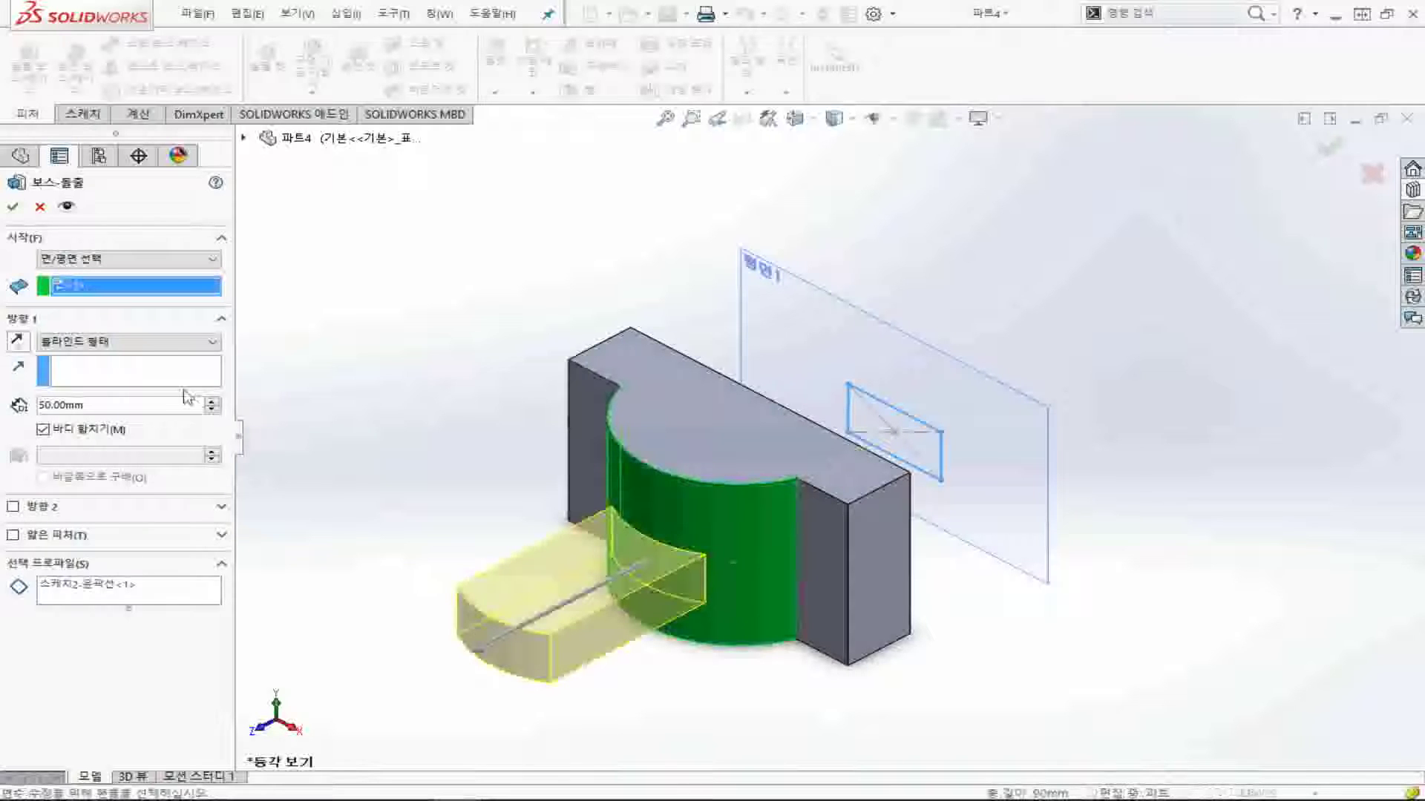
type("20")
key("Return")
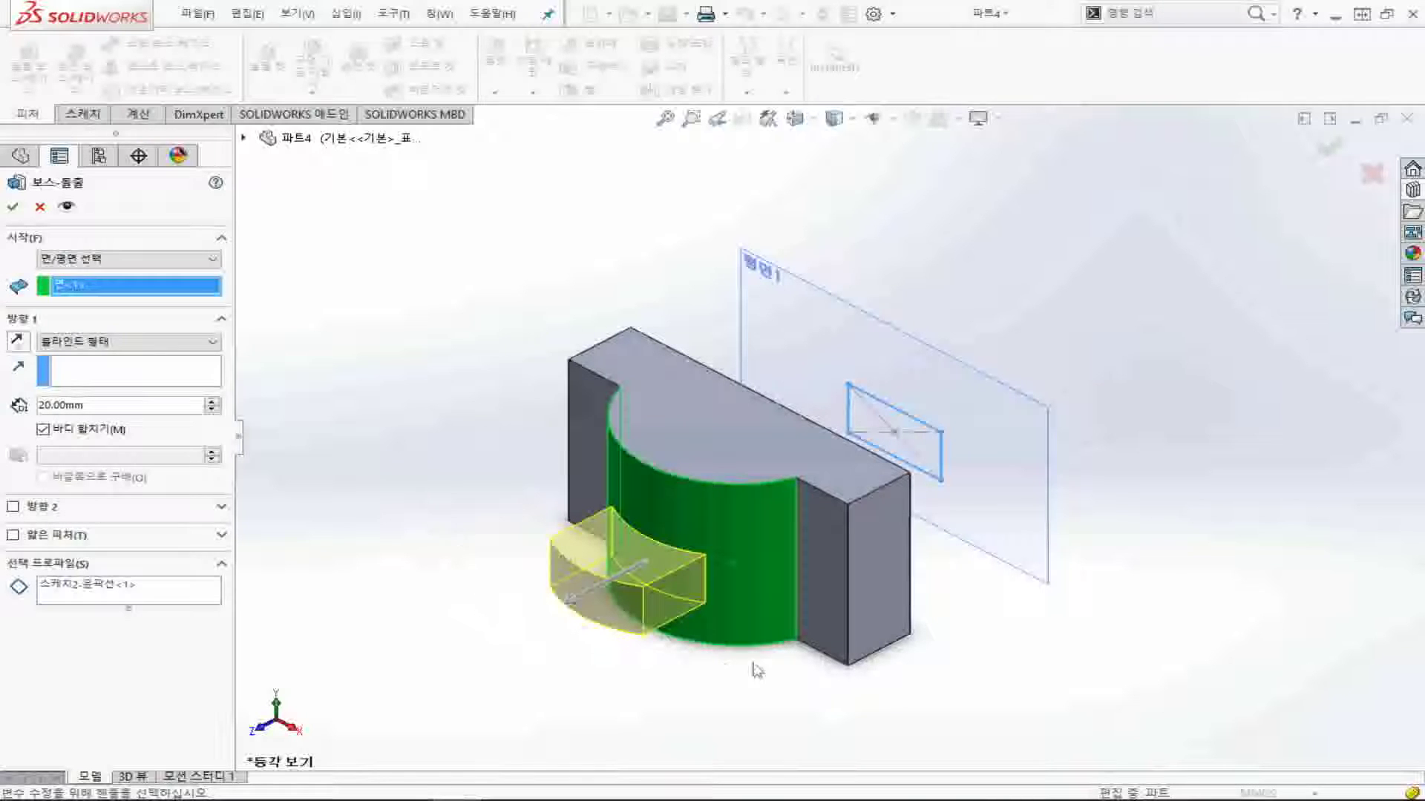
- Try a Vertex start for the extrusion, testing each corner of the rectangle
left_click(184, 264)
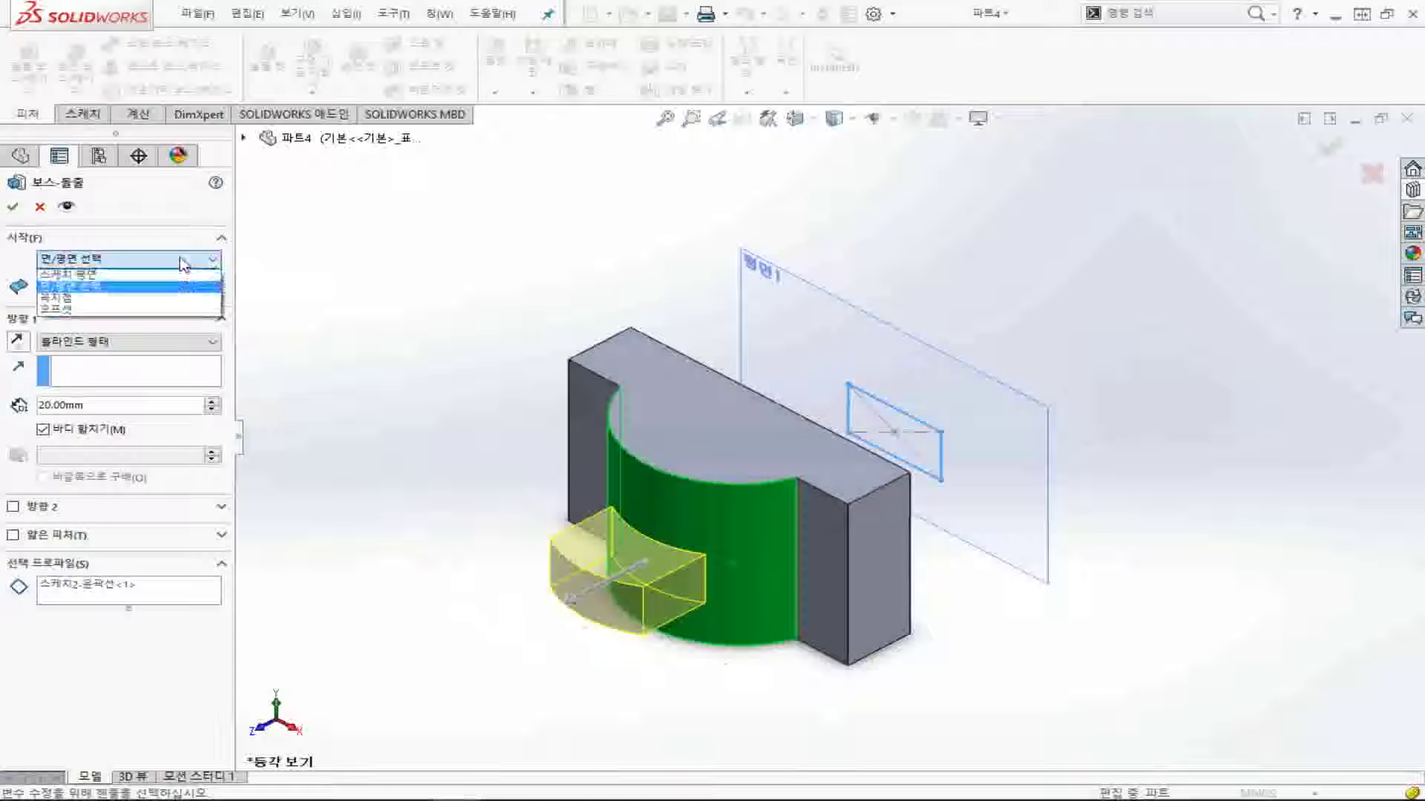
left_click(158, 300)
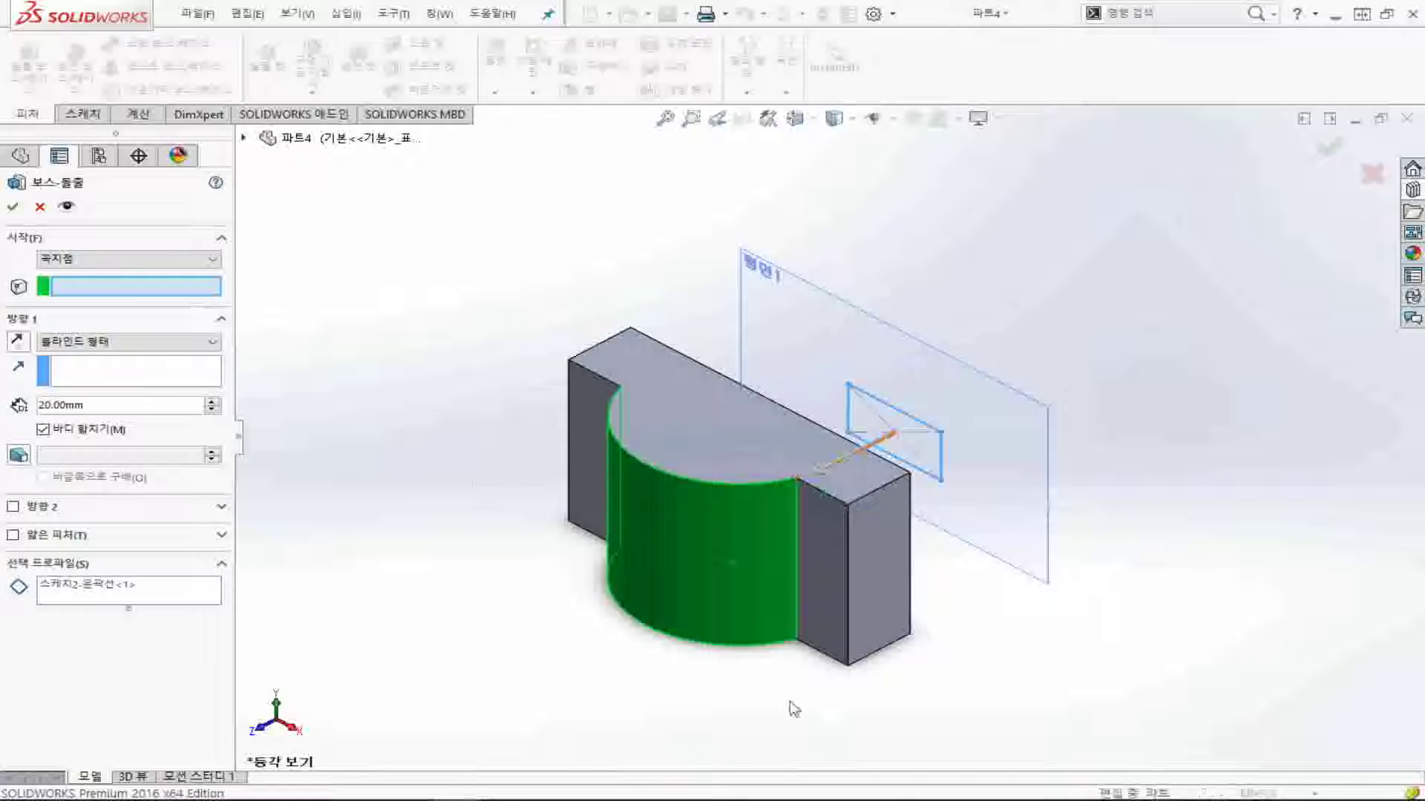
left_click(848, 666)
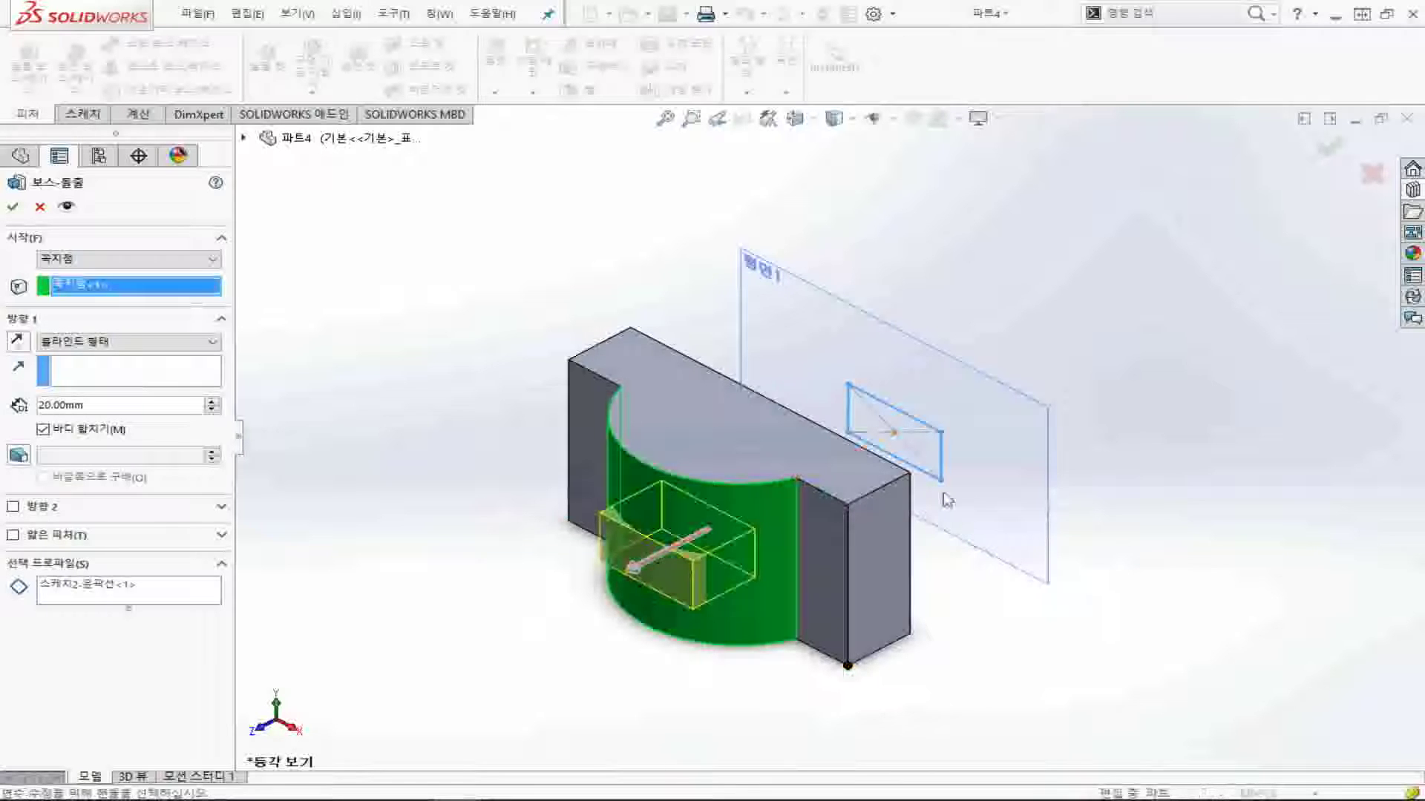
left_click(910, 473)
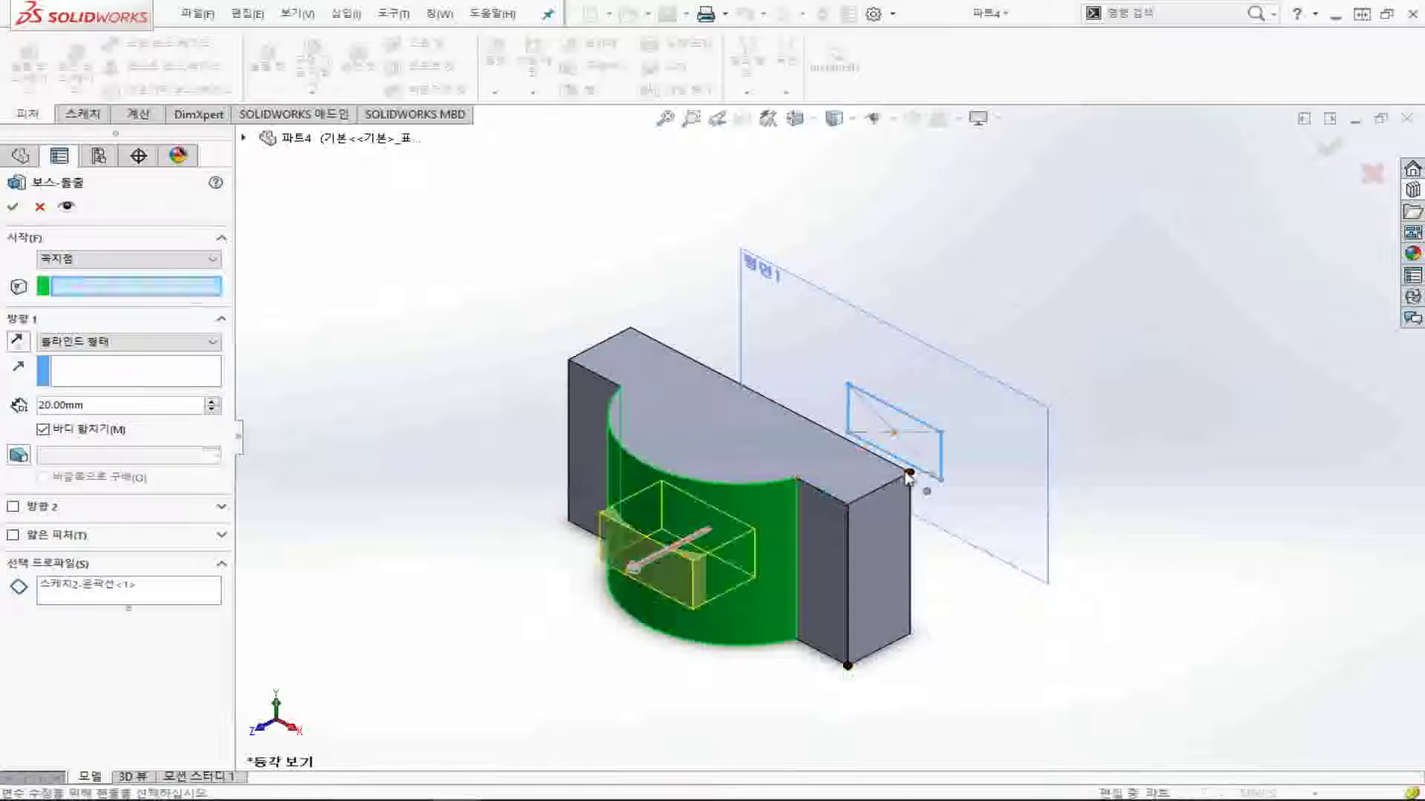
left_click(910, 634)
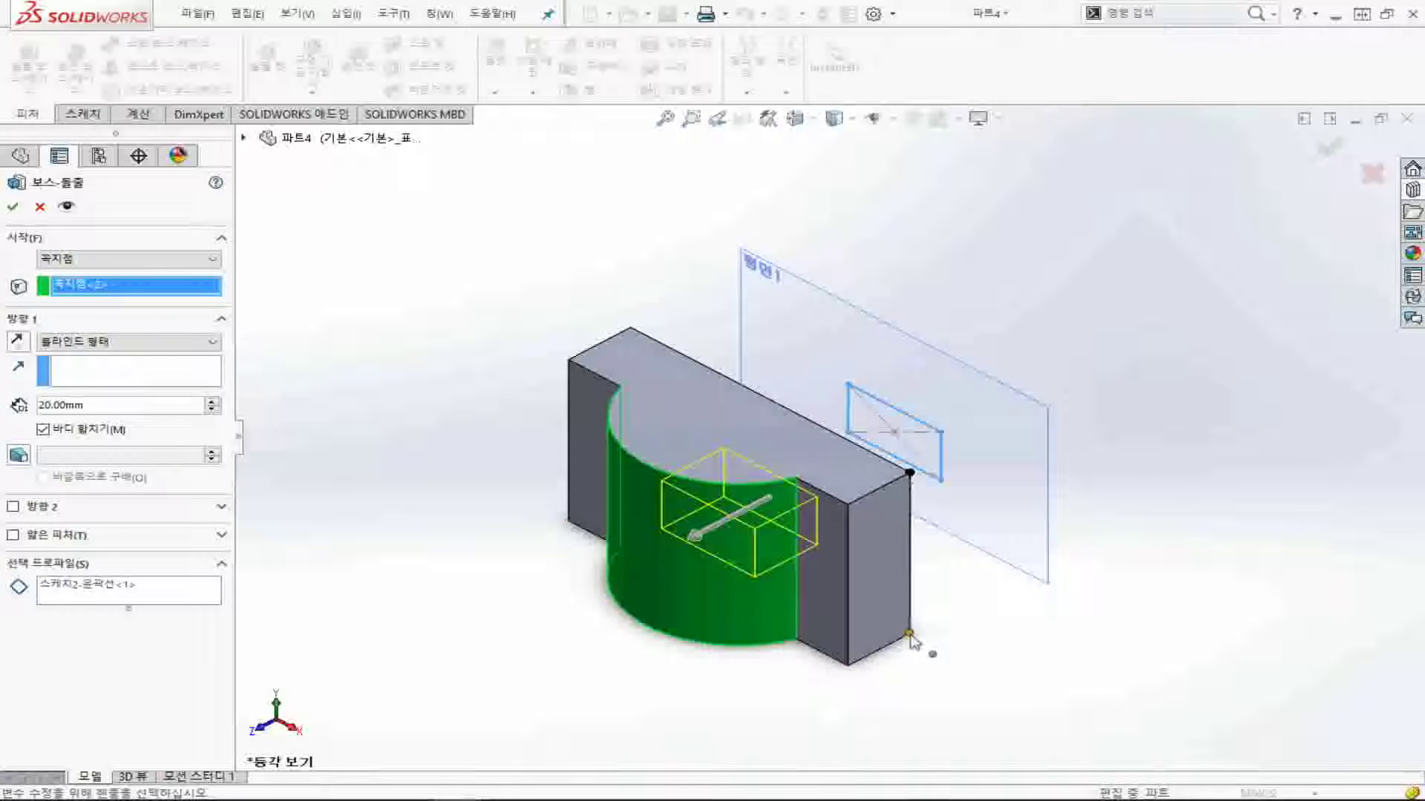
left_click(569, 362)
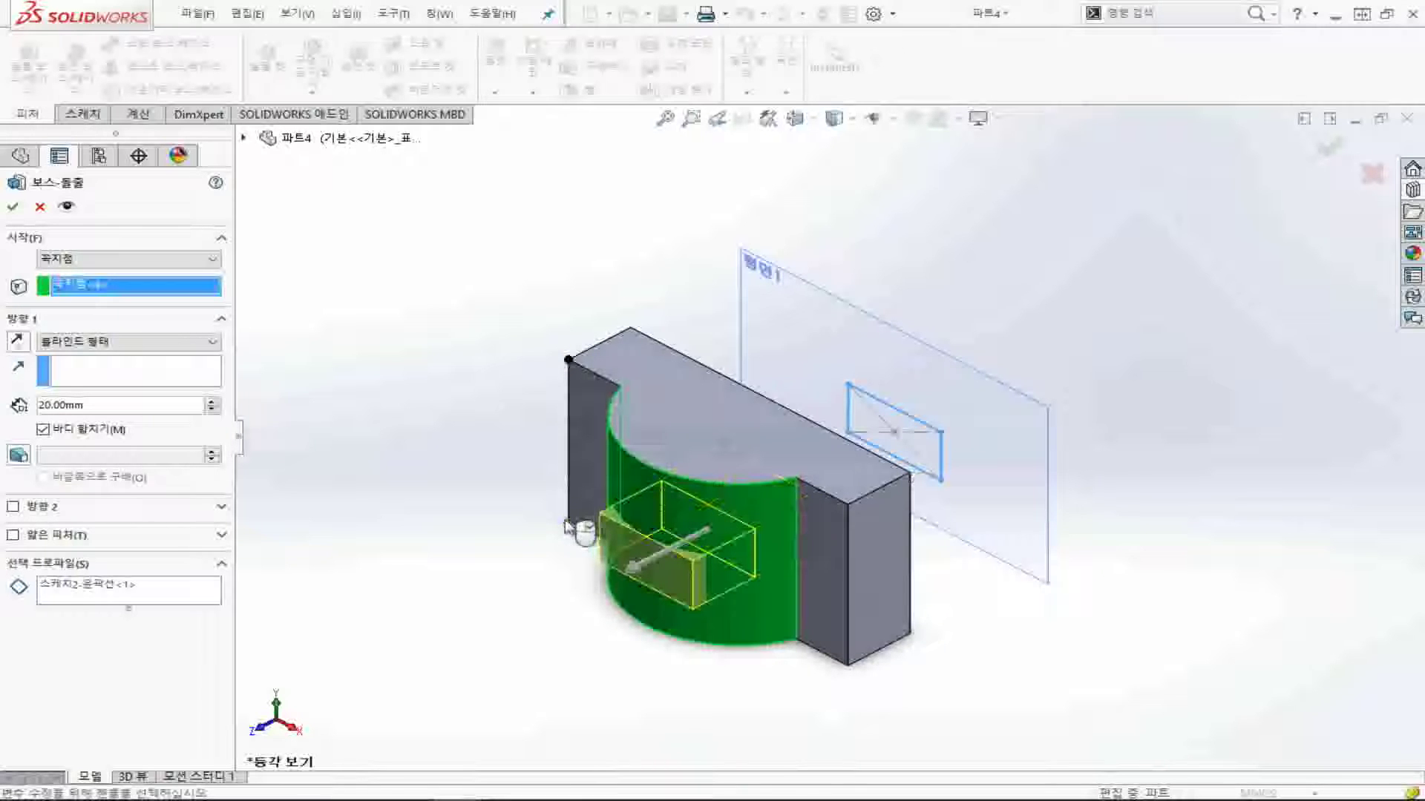
left_click(568, 523)
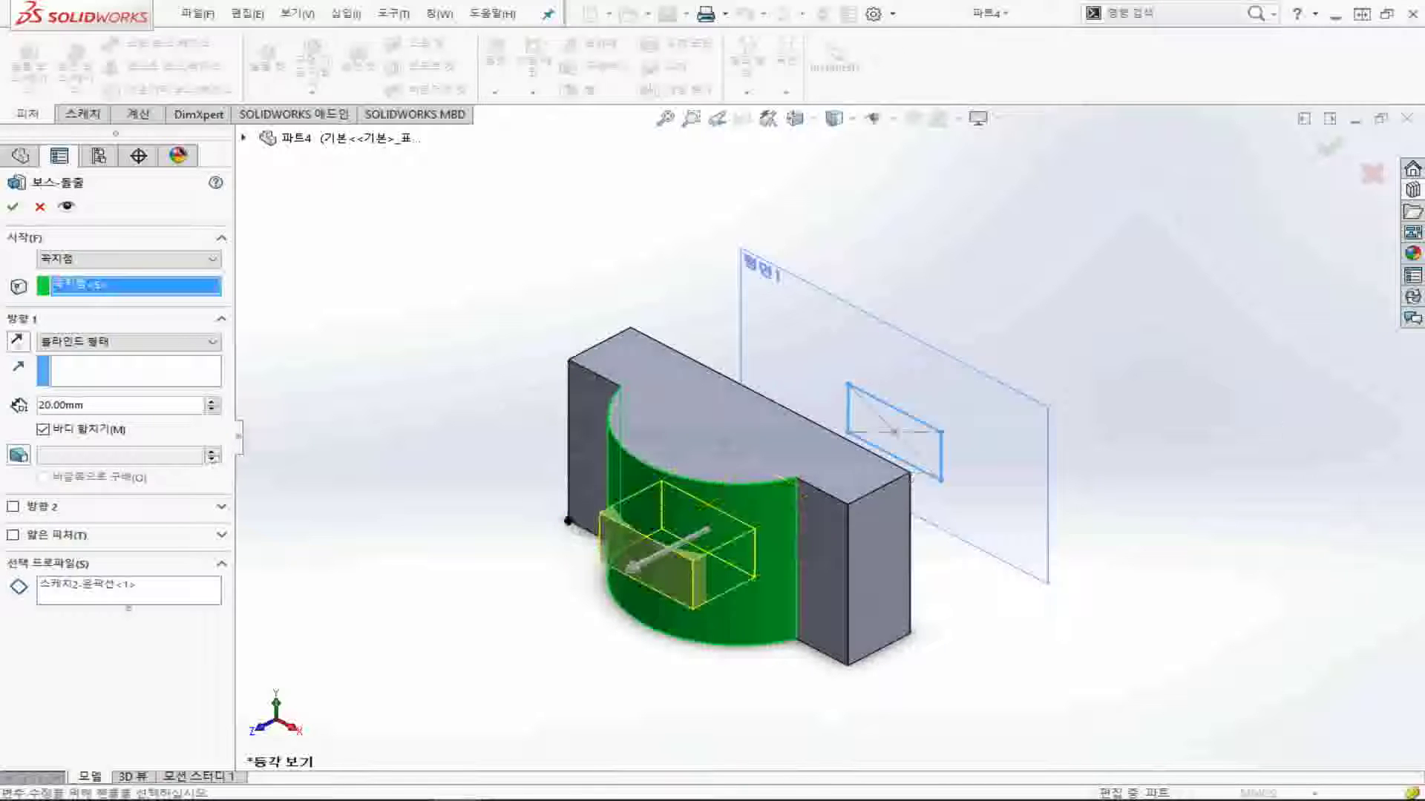
- Start from the sketch plane, extrude Up To Body onto Boss-Extrude1, and accept
left_click(108, 259)
left_click(105, 278)
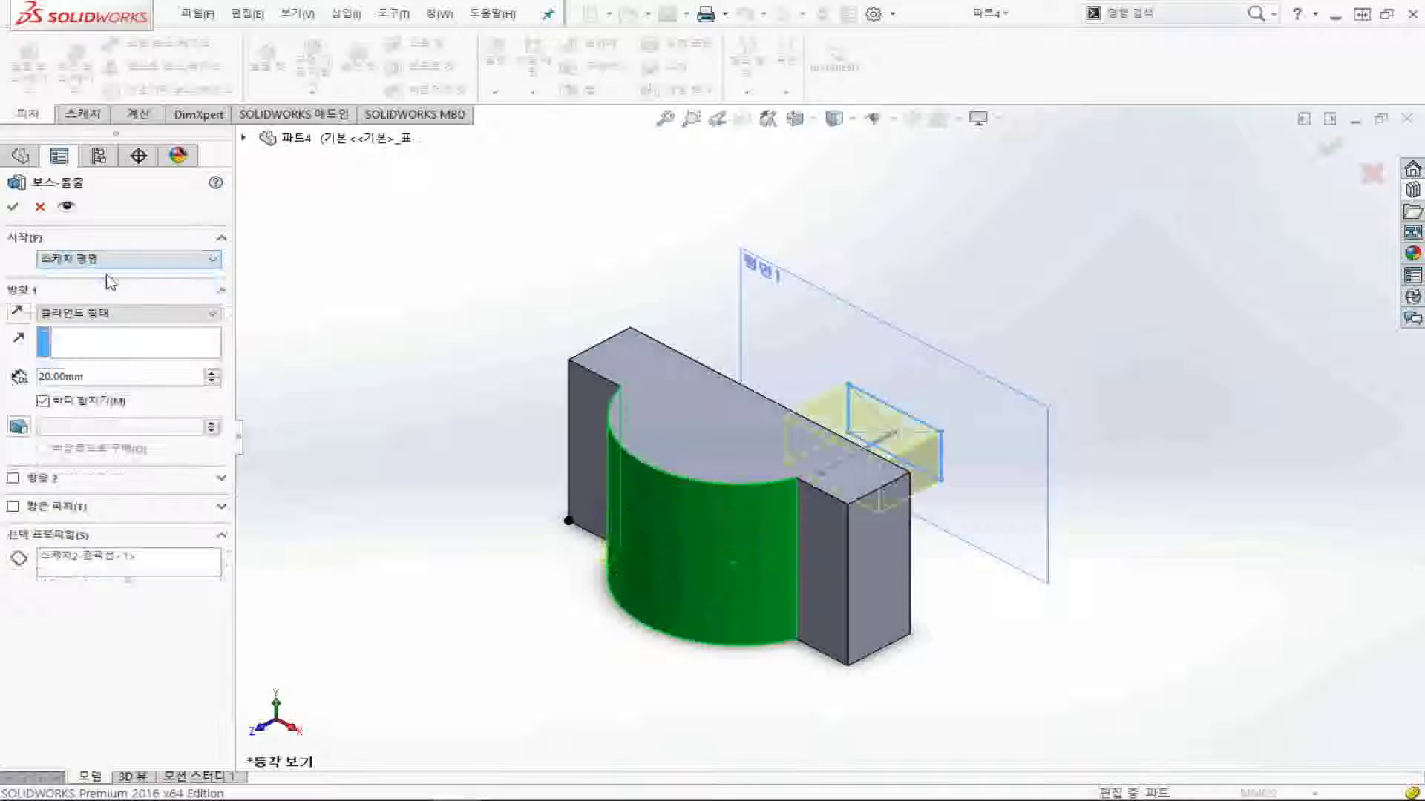
left_click(155, 315)
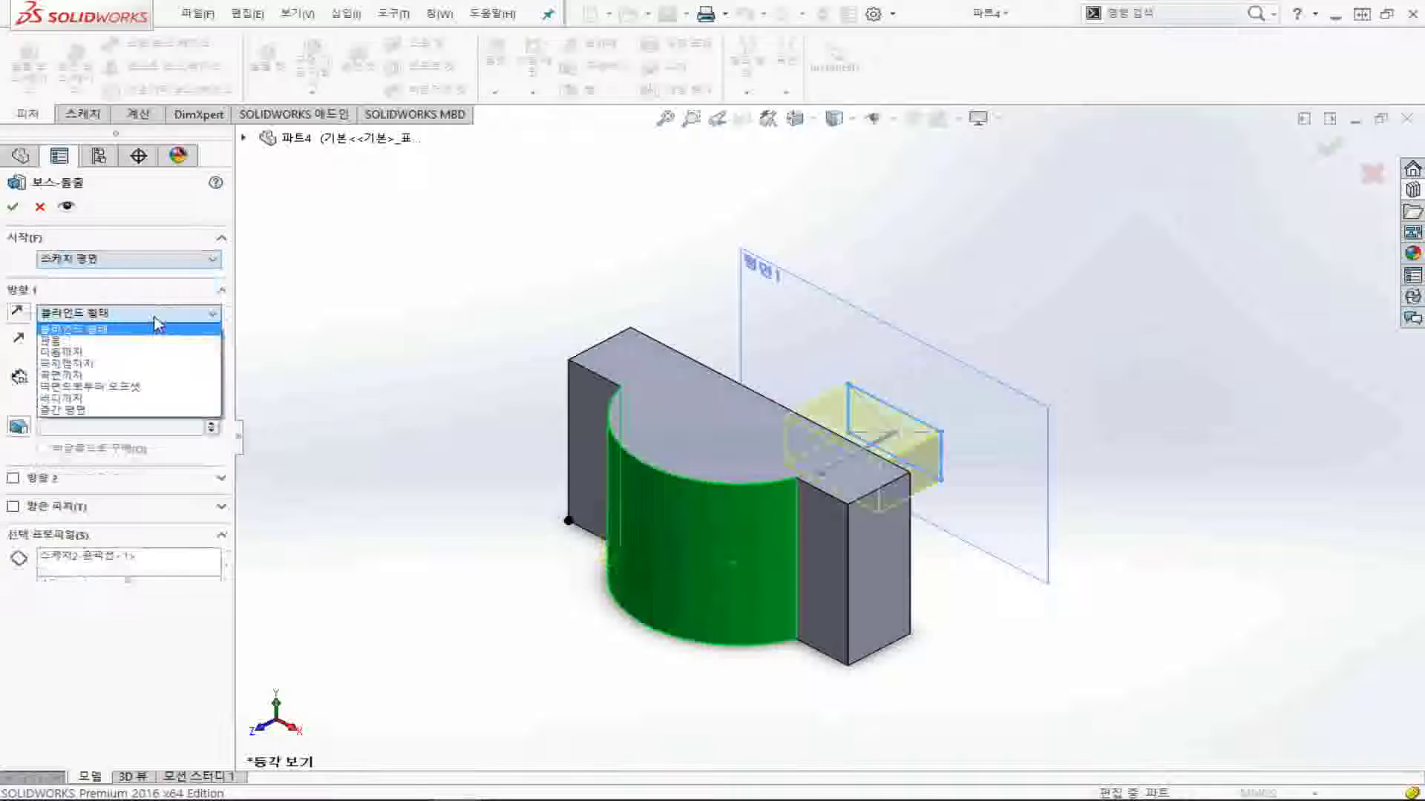
left_click(196, 398)
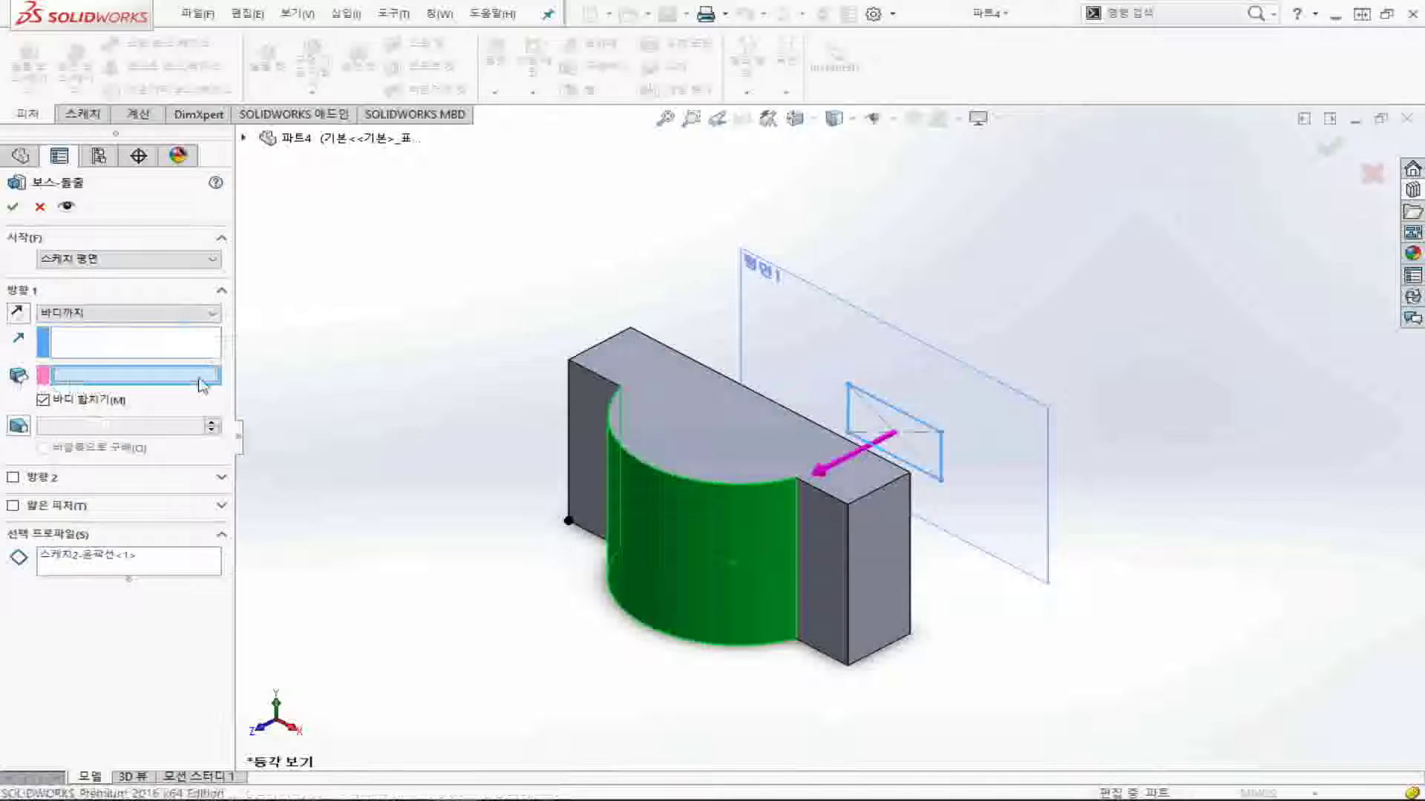
left_click(726, 436)
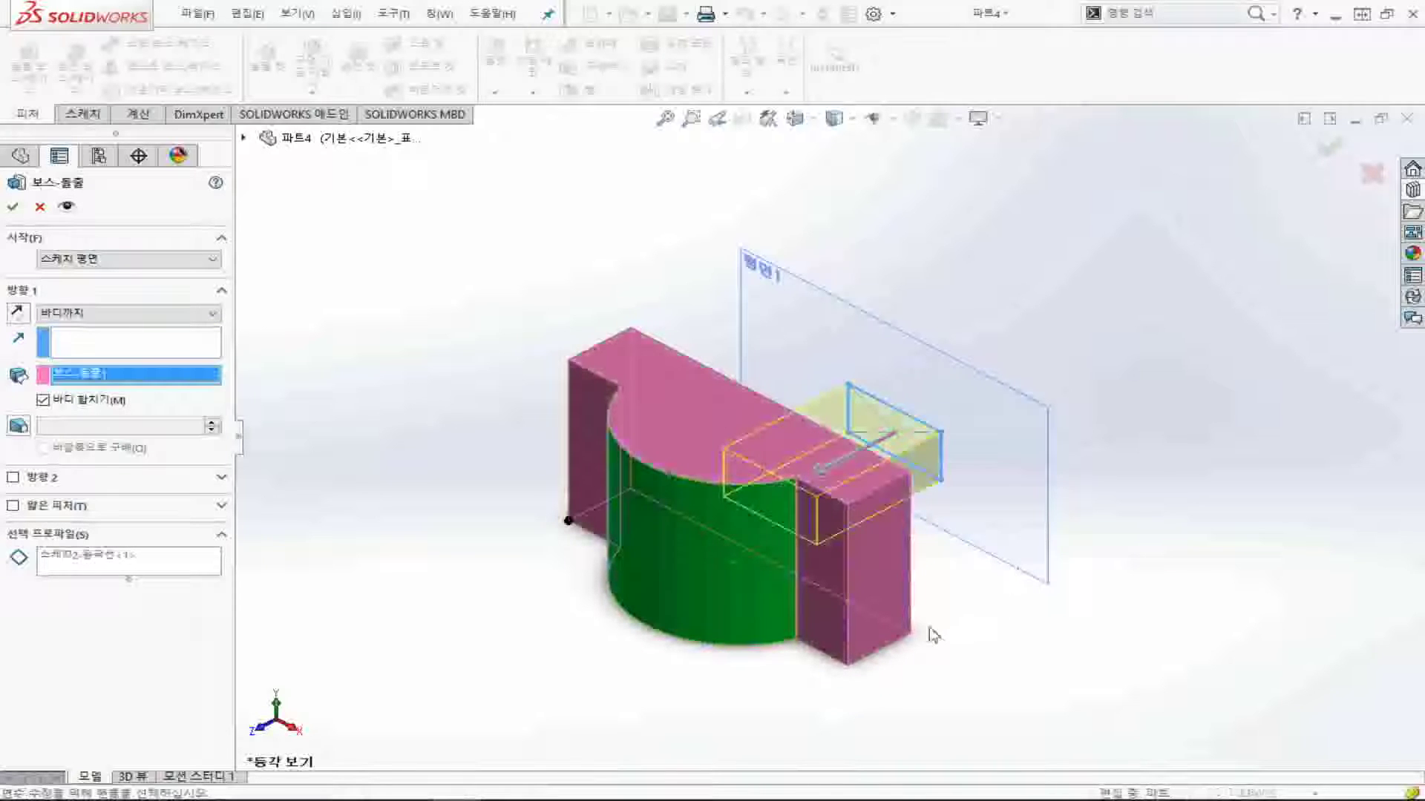
mouse_move(938, 634)
middle_mouse_down()
mouse_move(870, 573)
mouse_move(852, 588)
middle_mouse_up()
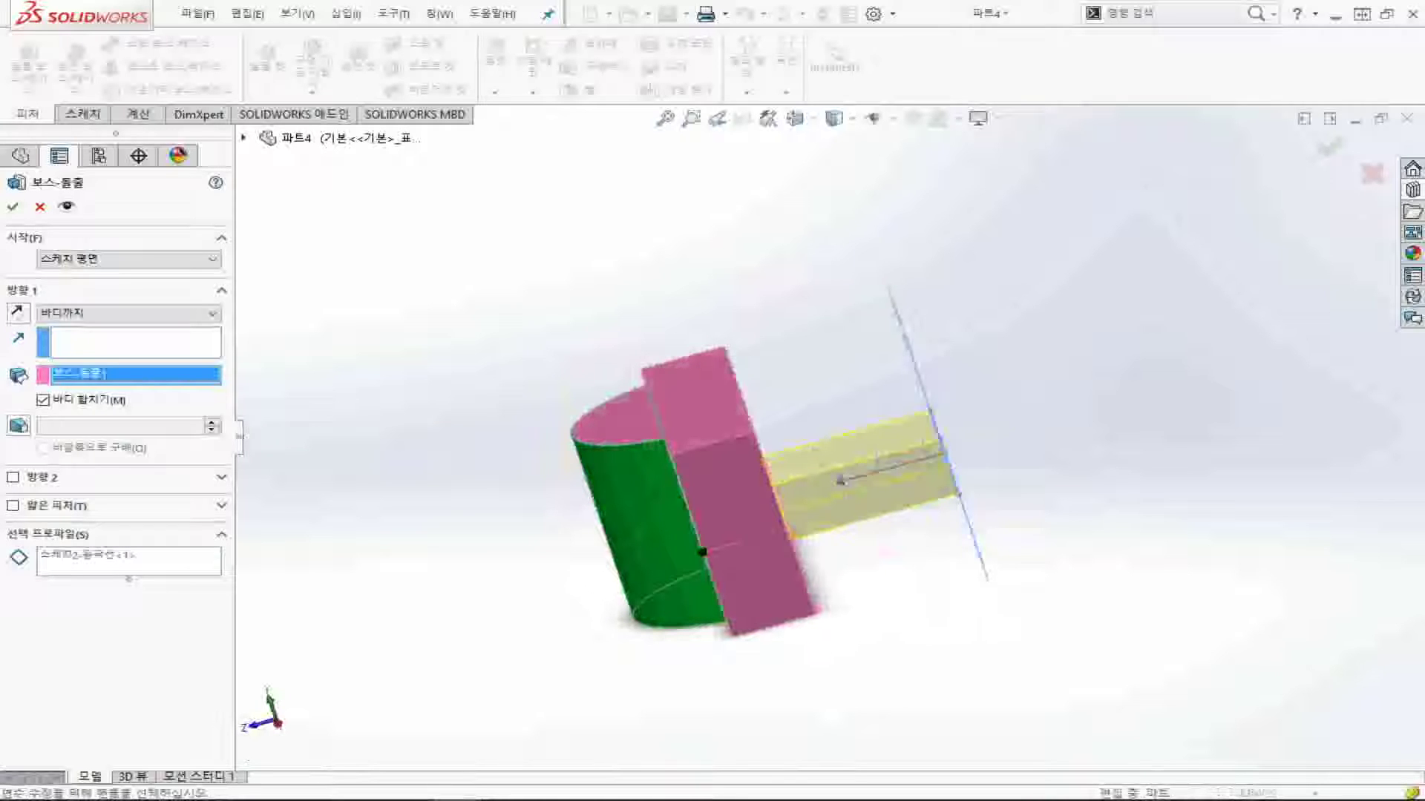
key("ctrl+7")
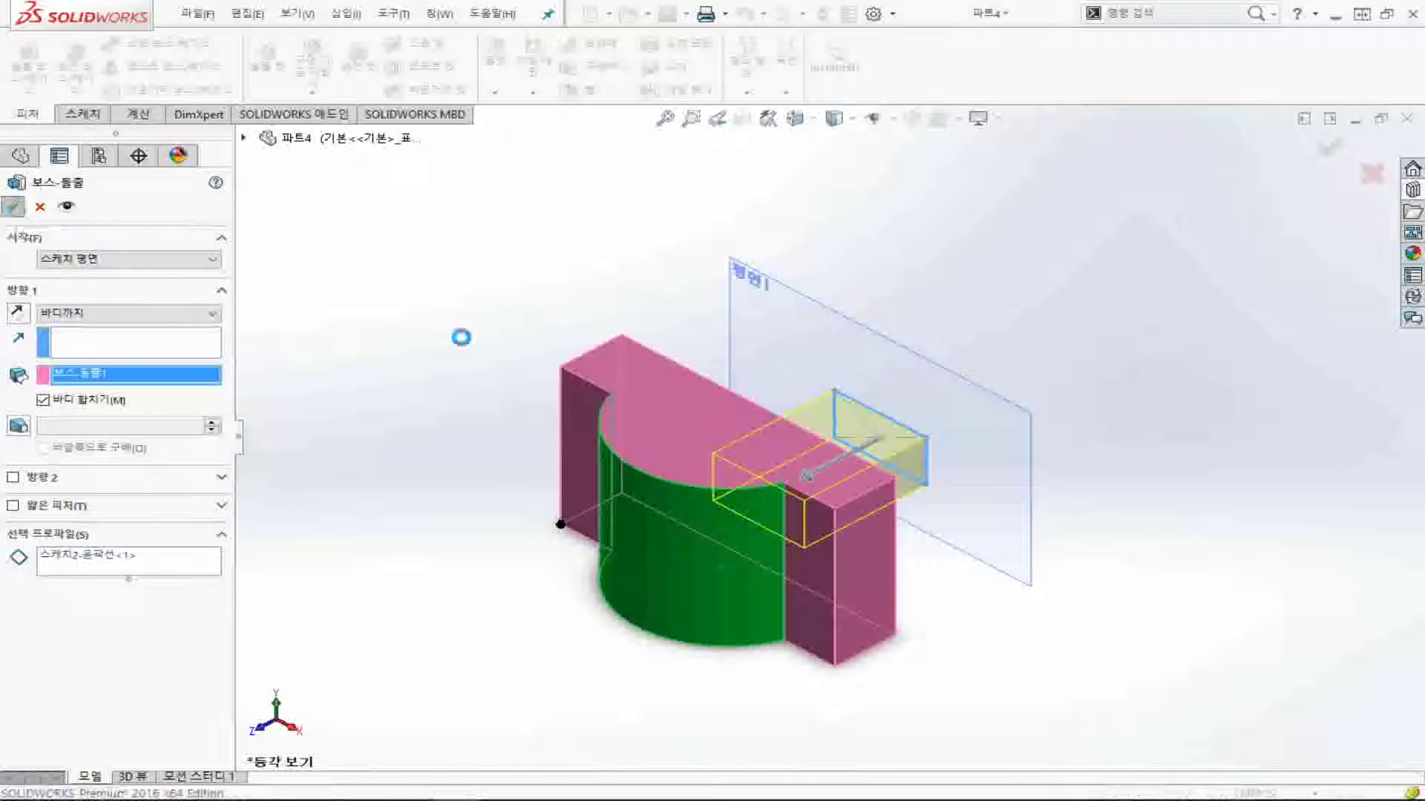
key("Return")
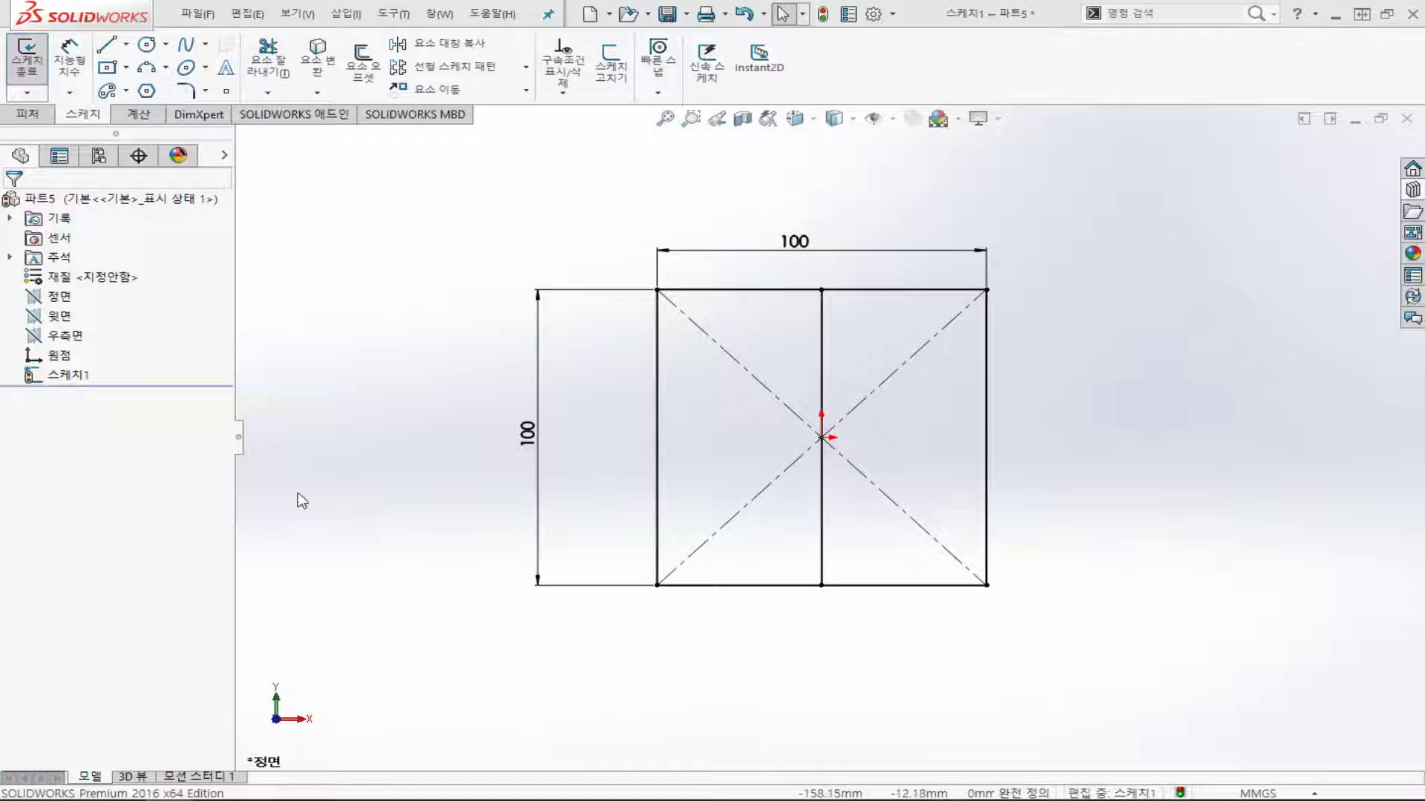
- Exit Sketch1, the 100 × 100 mm split square
left_click(31, 53)
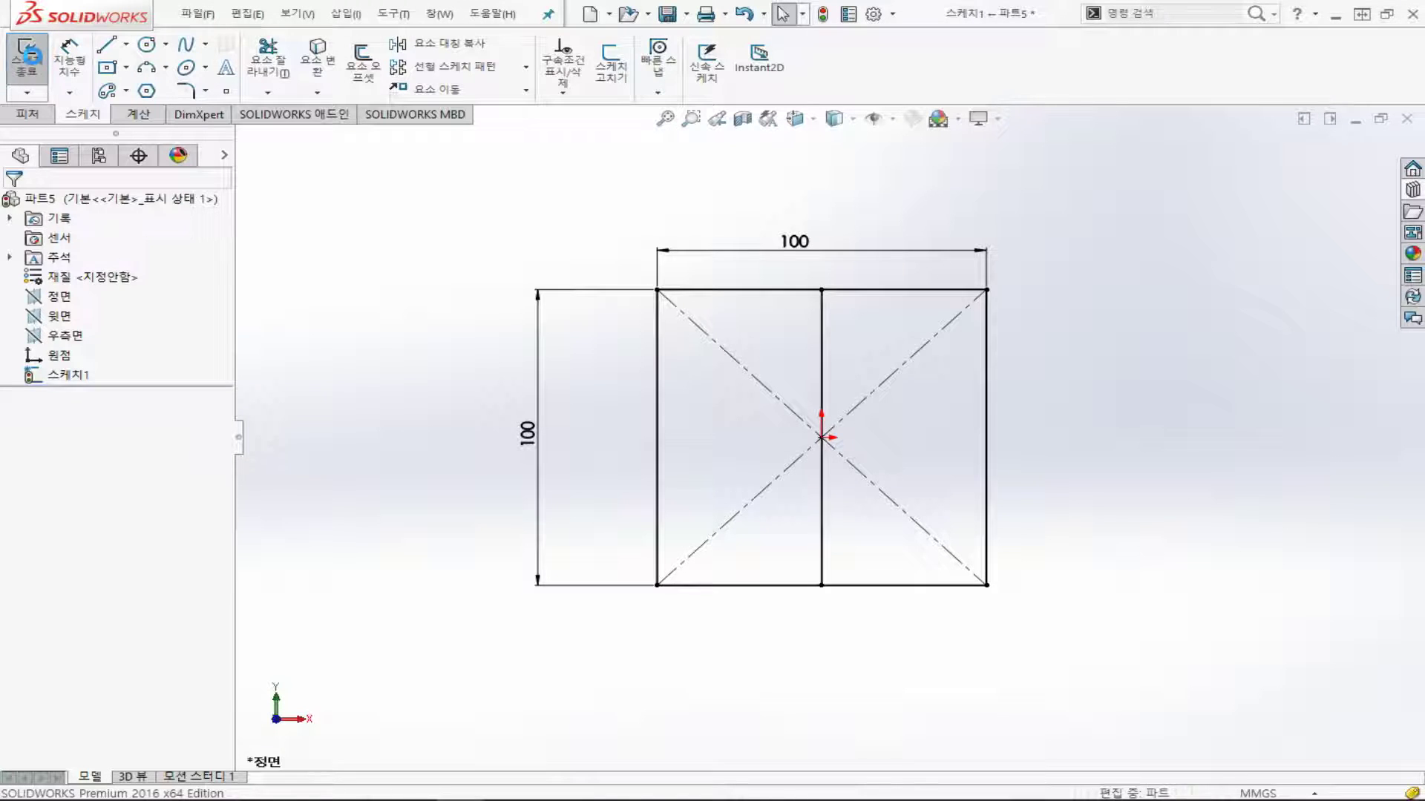
- Boss-extrude the selected square region 10 mm Blind into a plate
left_click(24, 115)
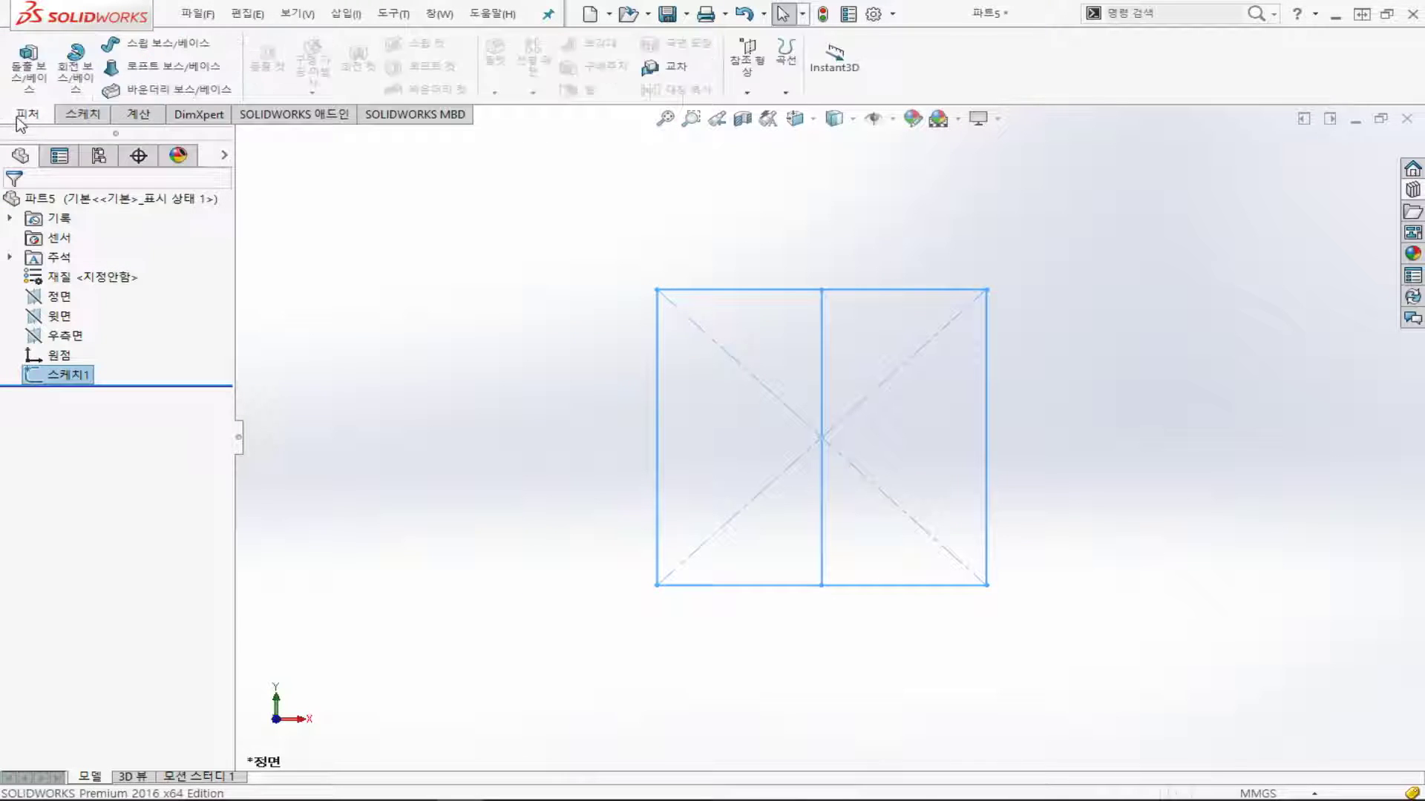
left_click(35, 66)
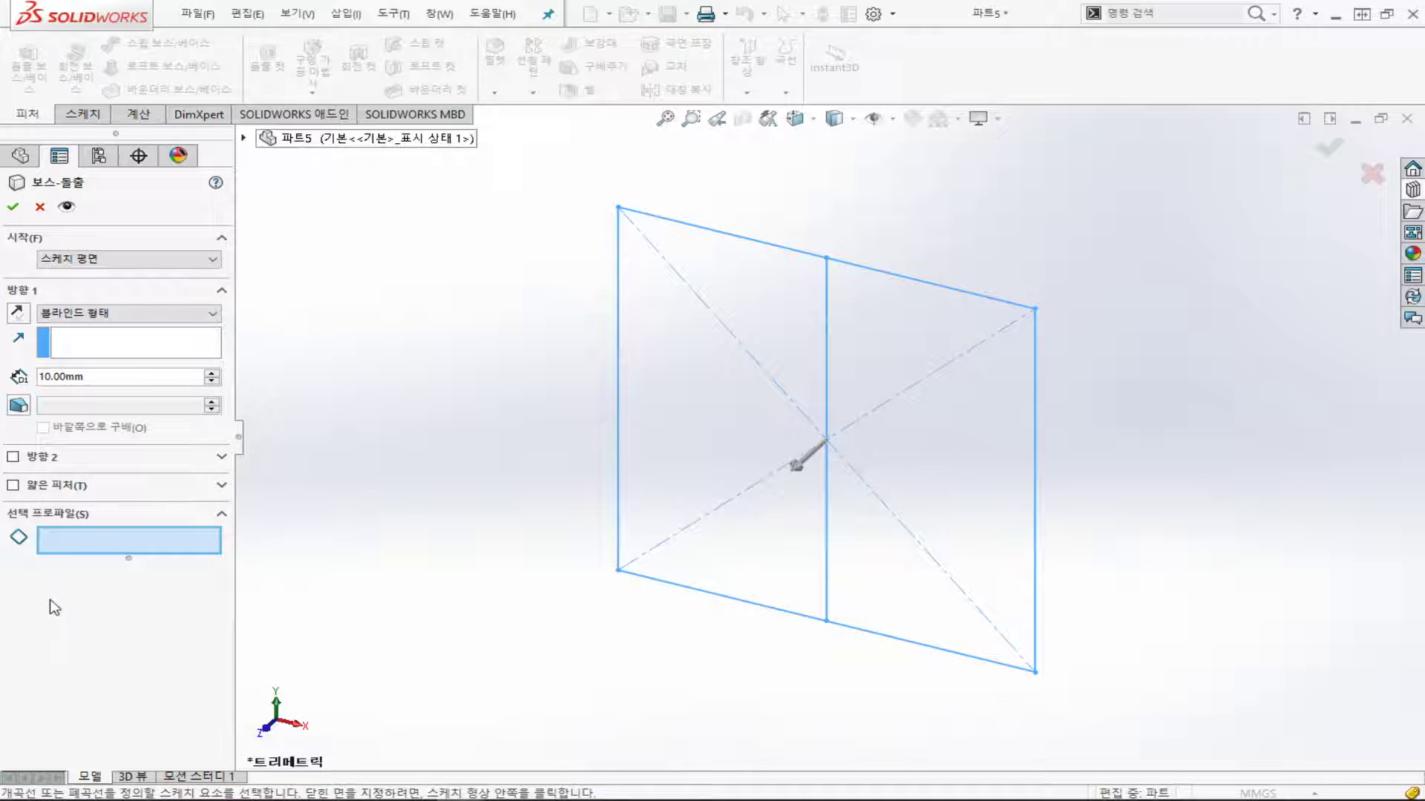
left_click(186, 547)
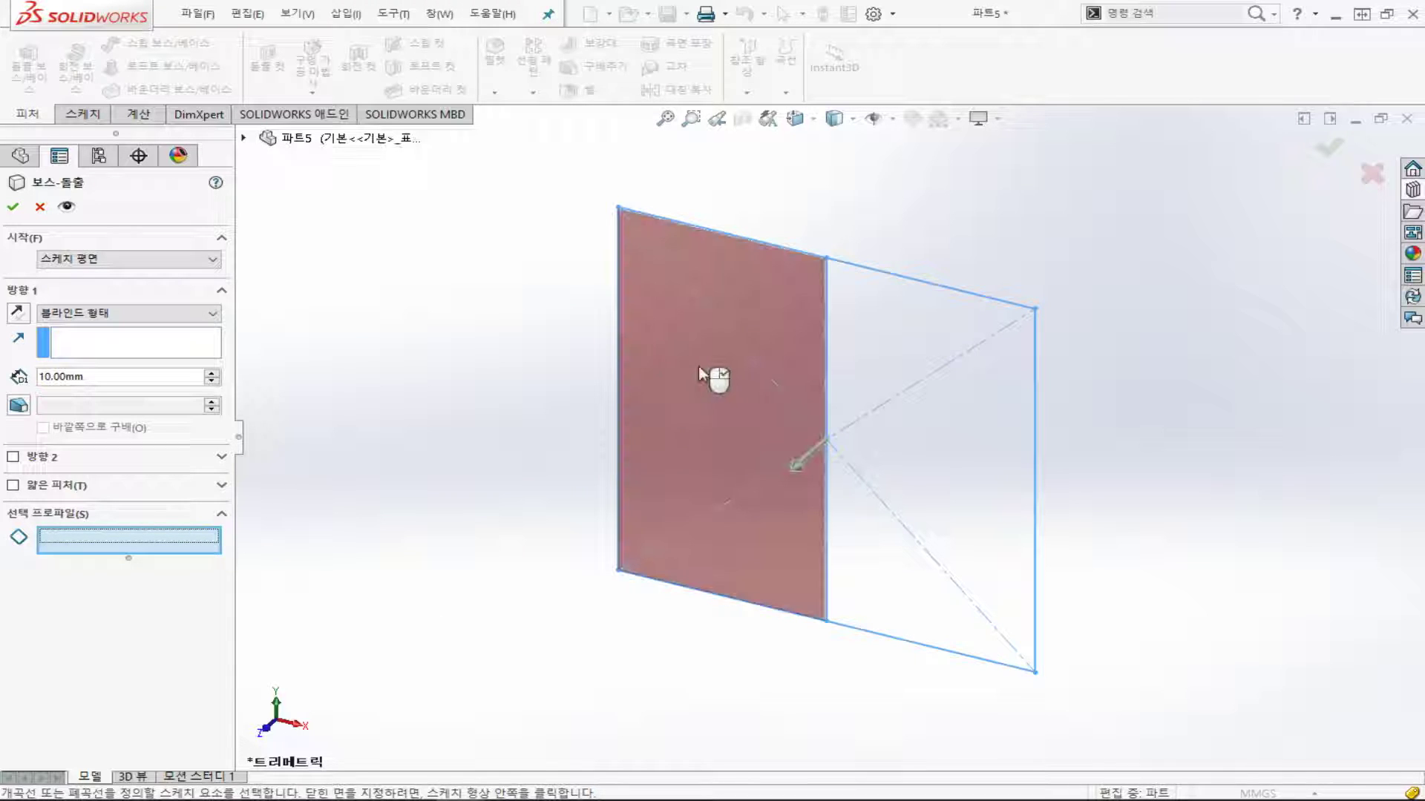
left_click(698, 366)
left_click(932, 442)
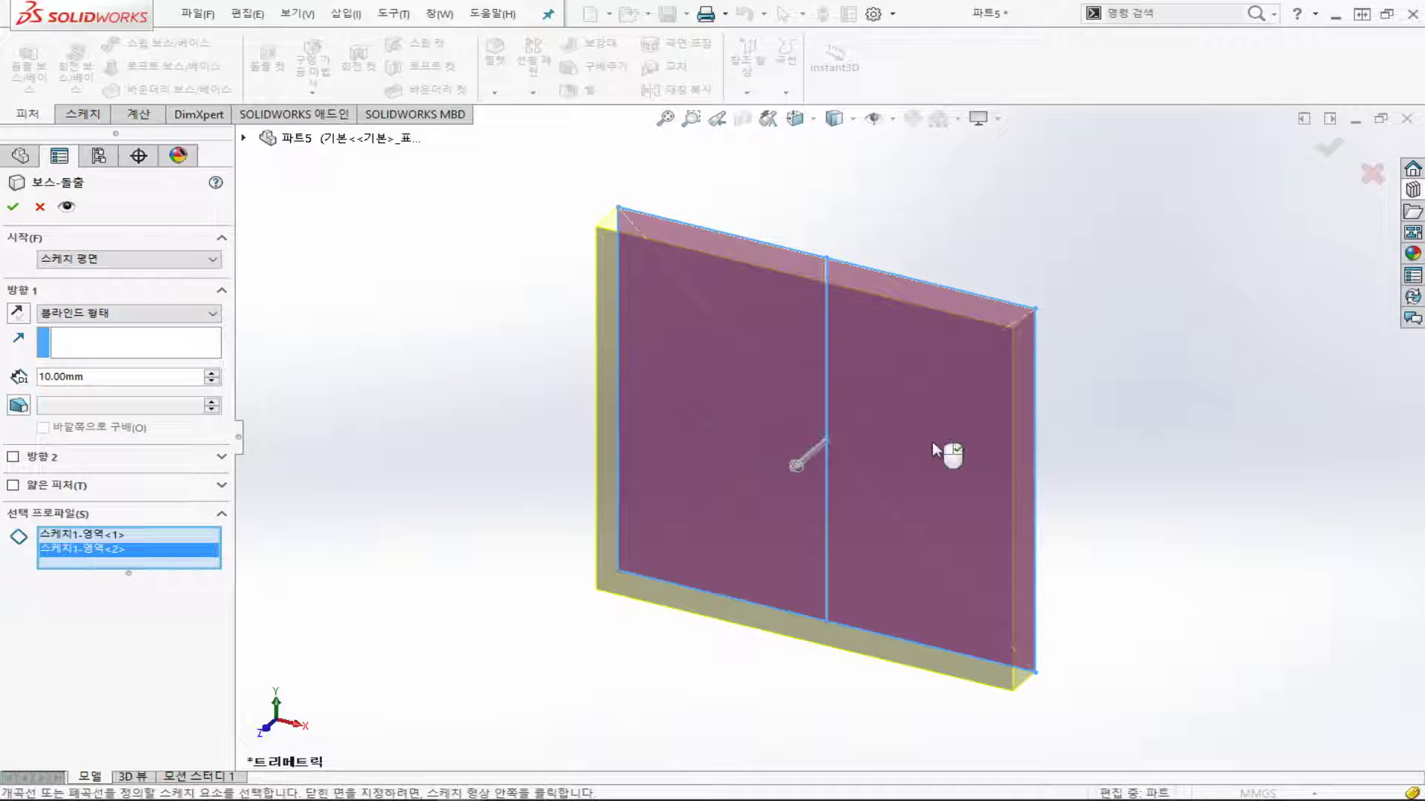
left_click(930, 467)
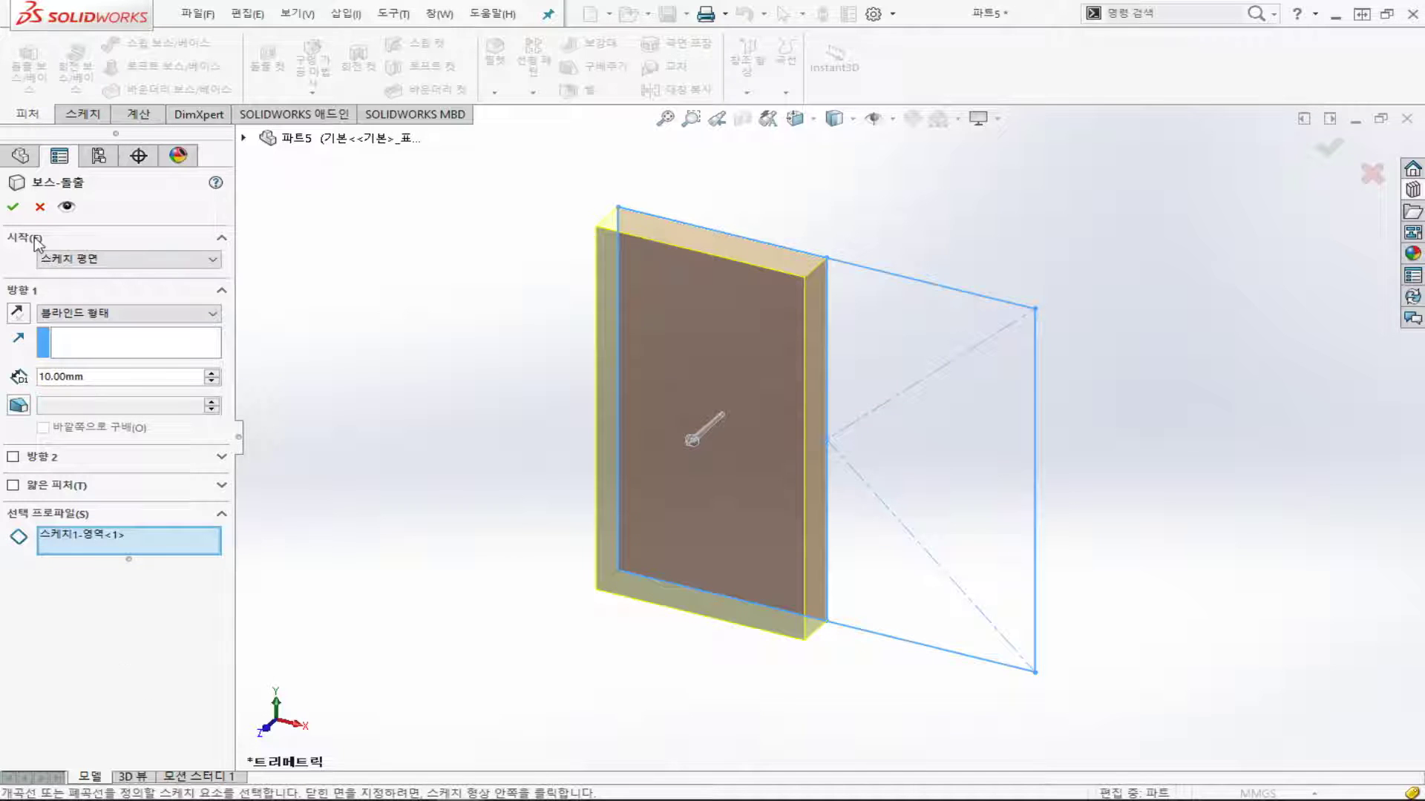
left_click(13, 206)
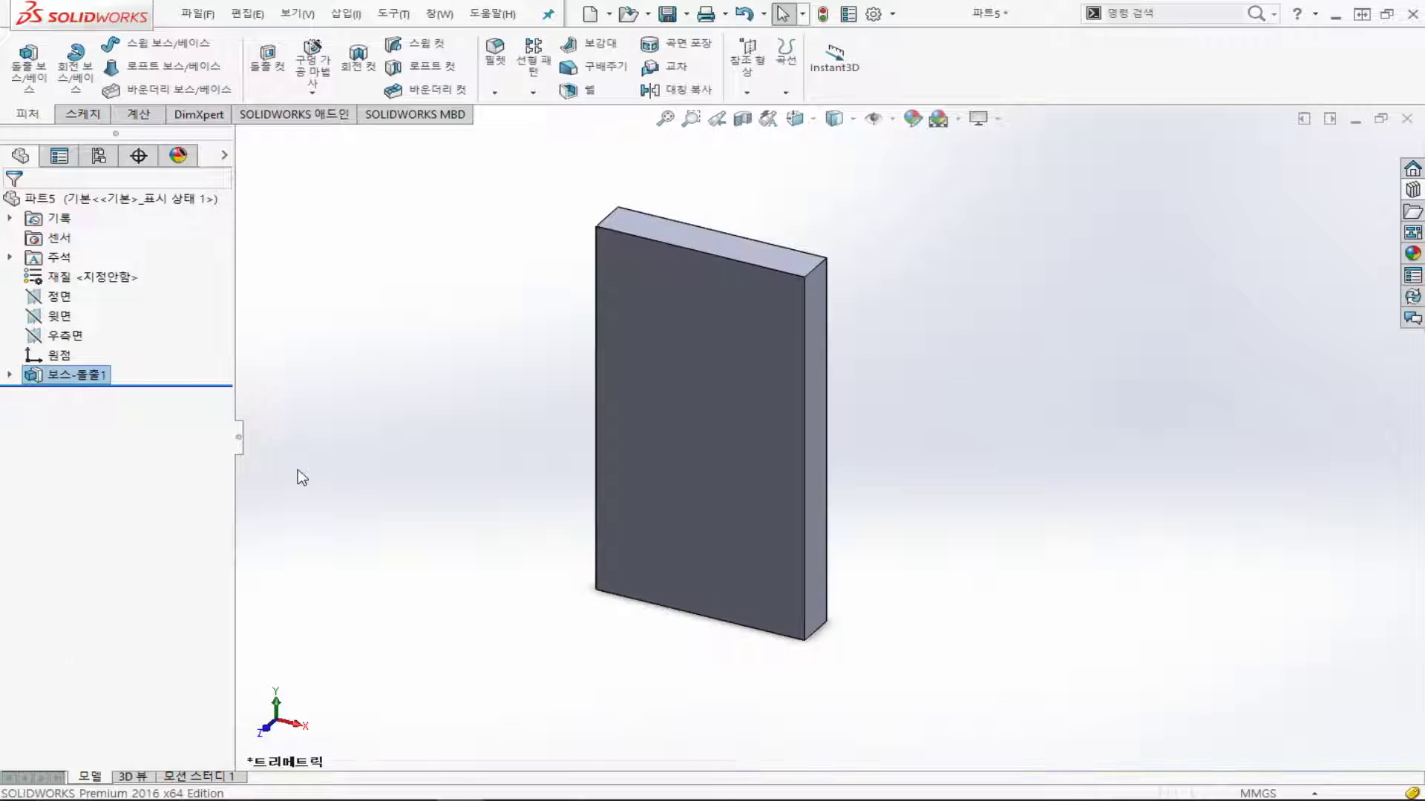
- Start a sketch on the Front Plane and draw a center rectangle beside the plate
left_click(59, 296)
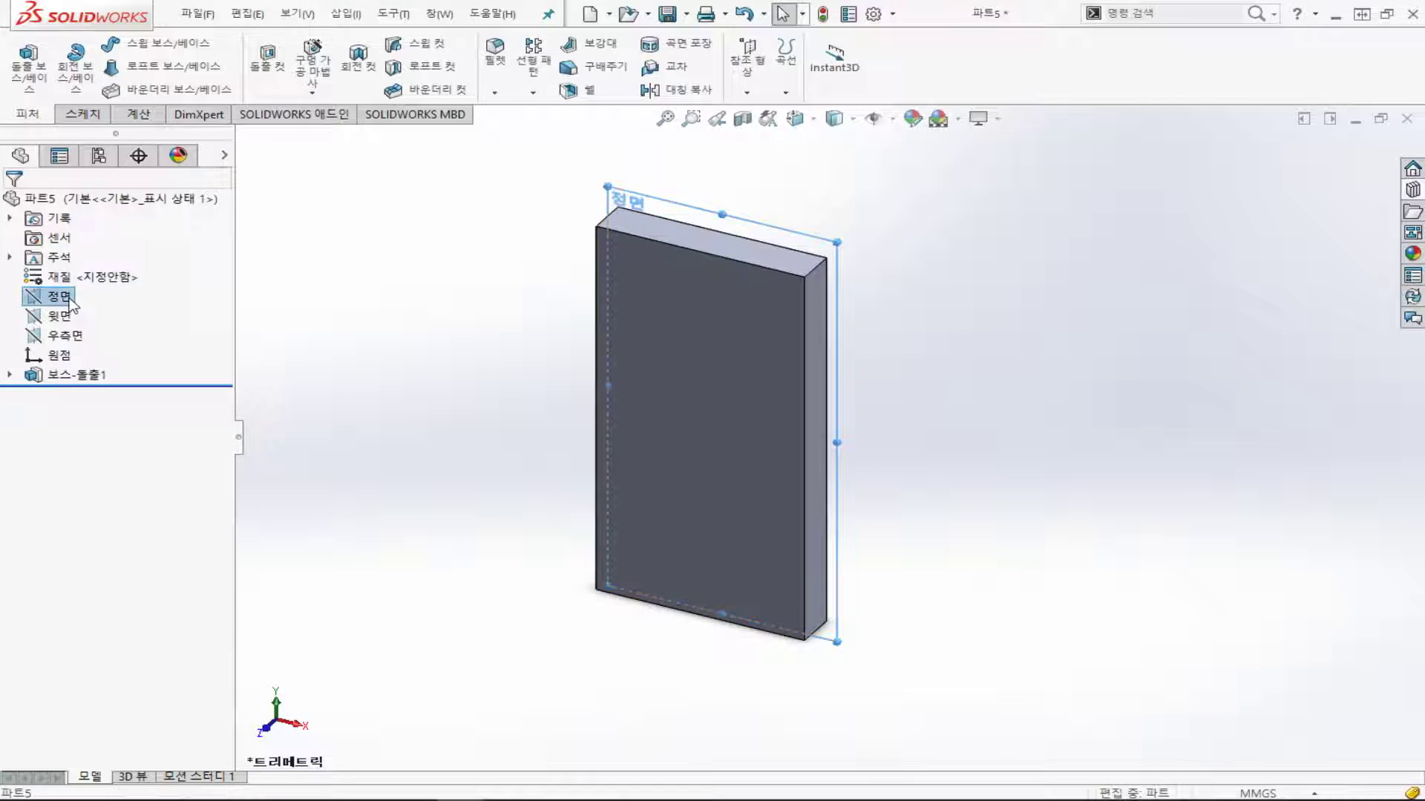
left_click(80, 115)
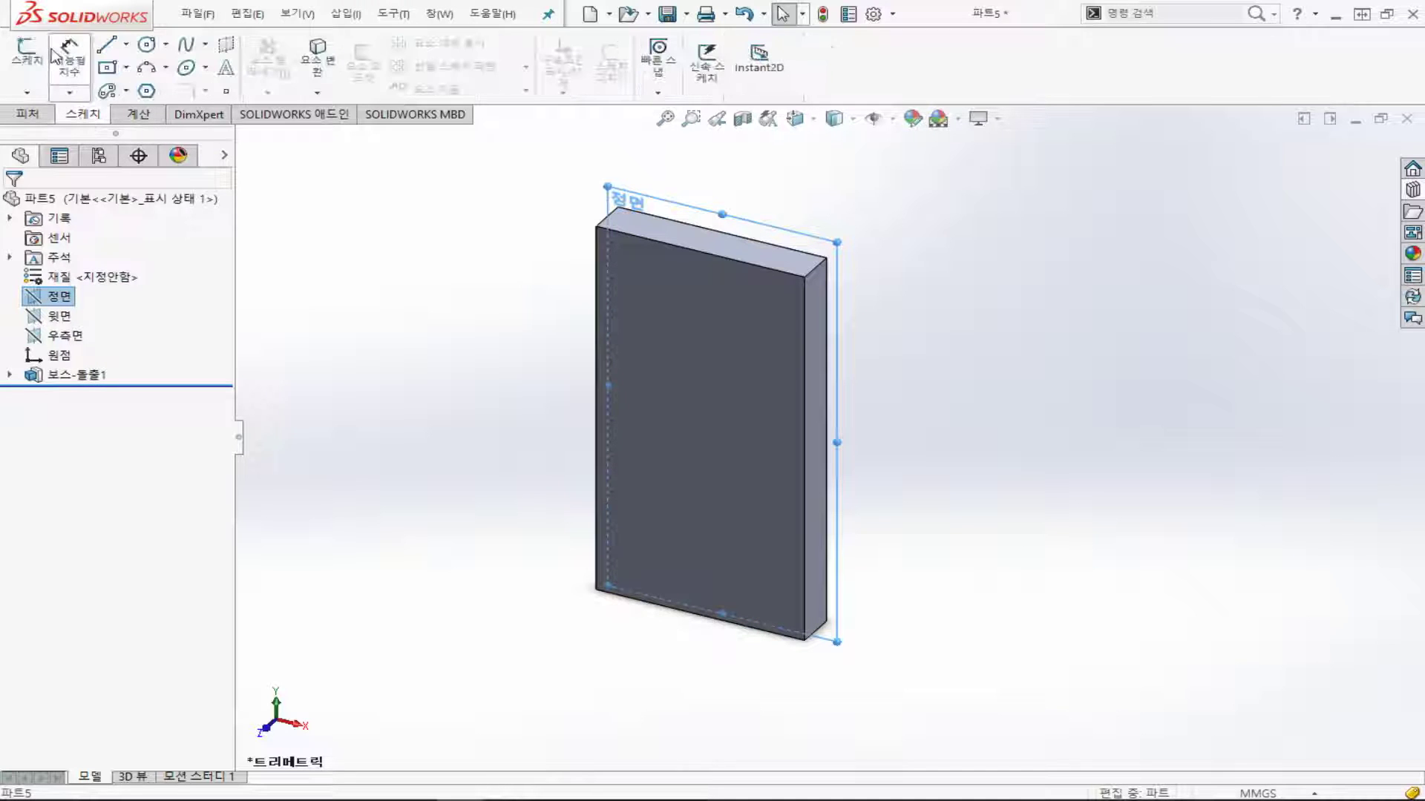
left_click(50, 49)
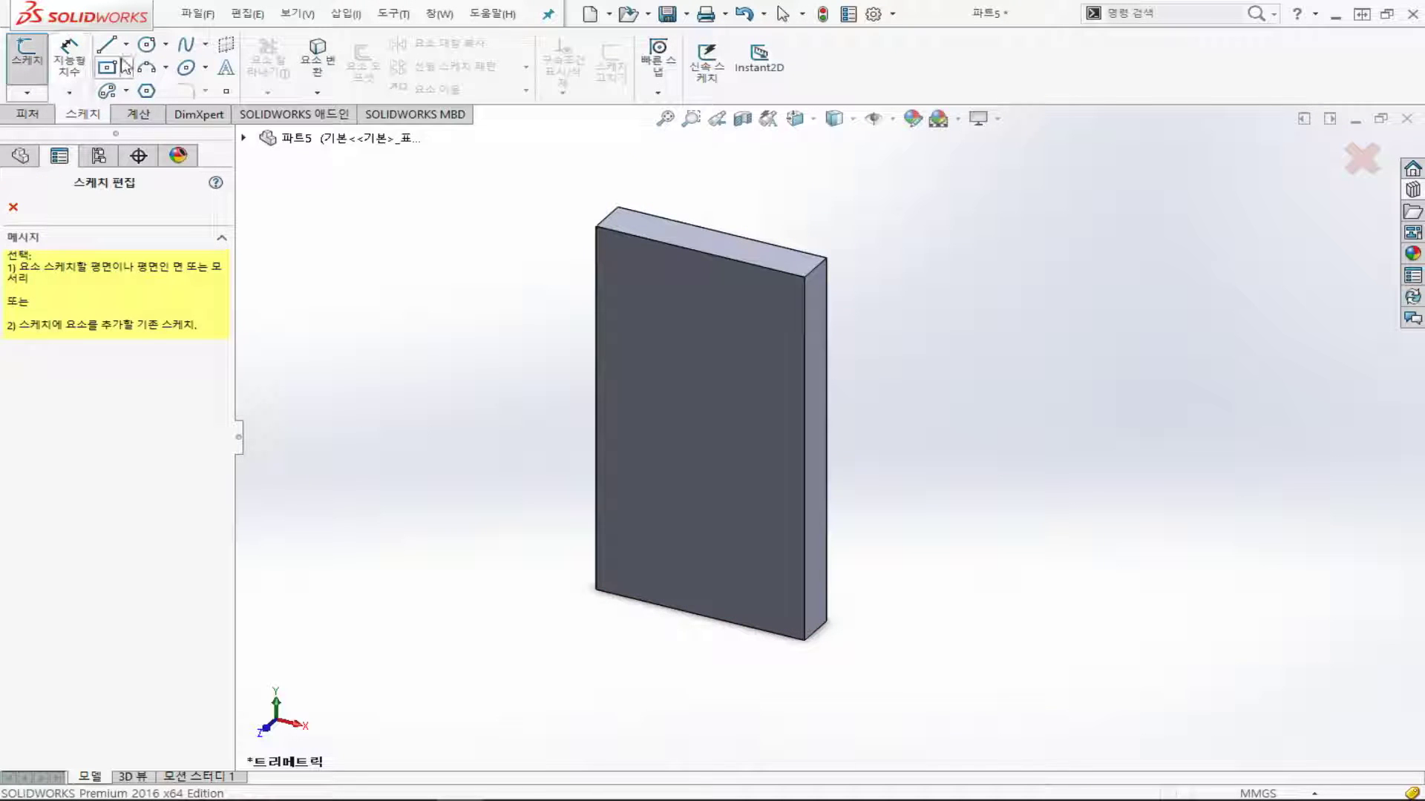
left_click(244, 138)
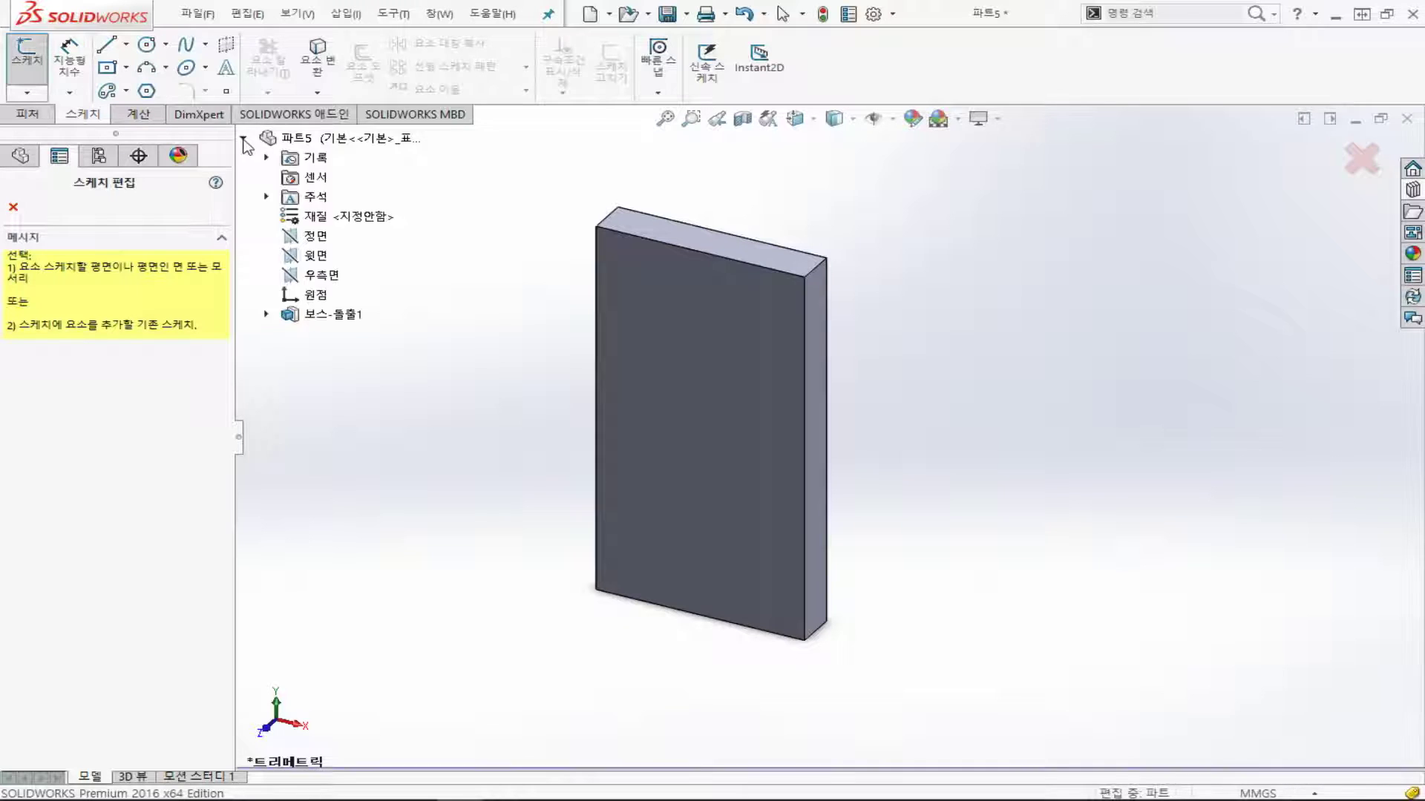
left_click(243, 139)
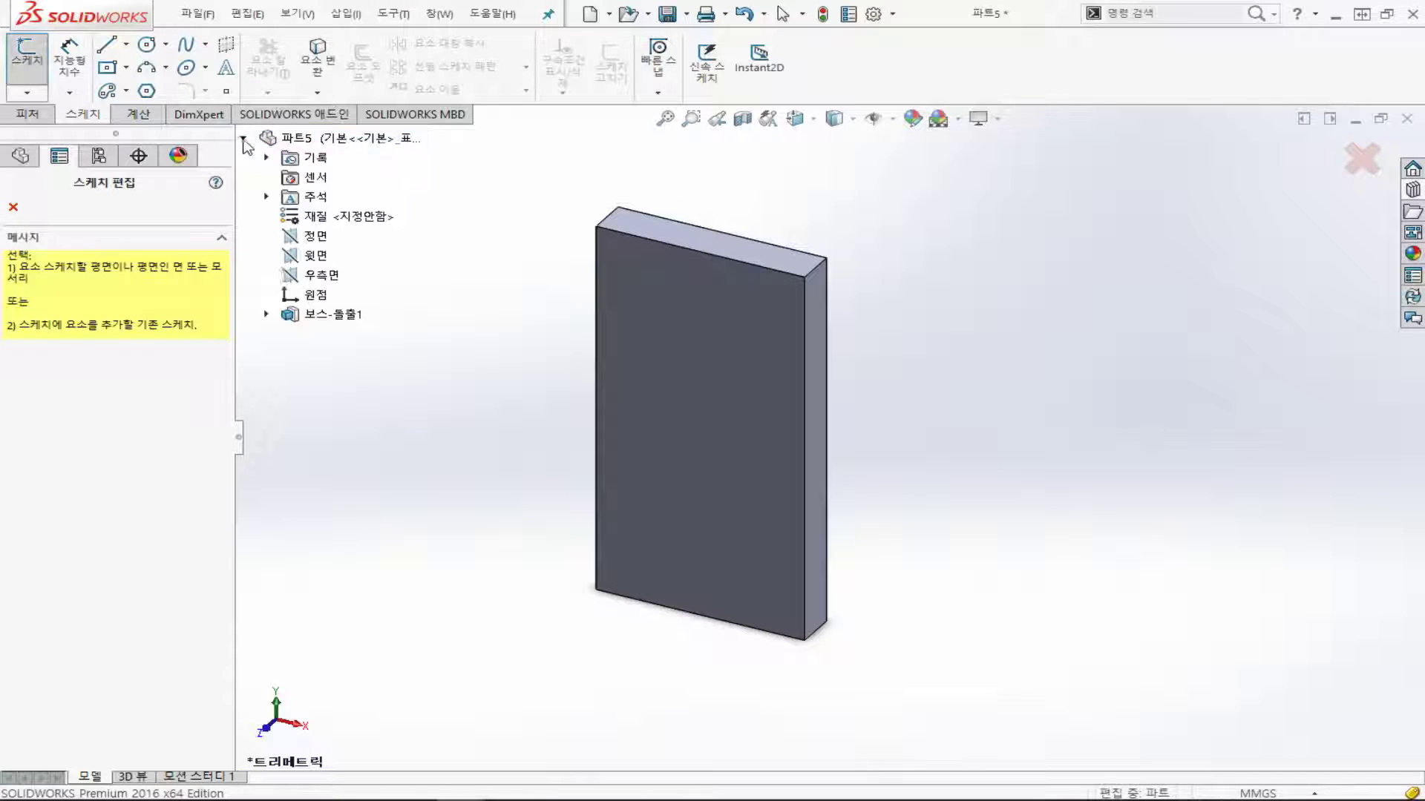
left_click(317, 238)
left_click(107, 67)
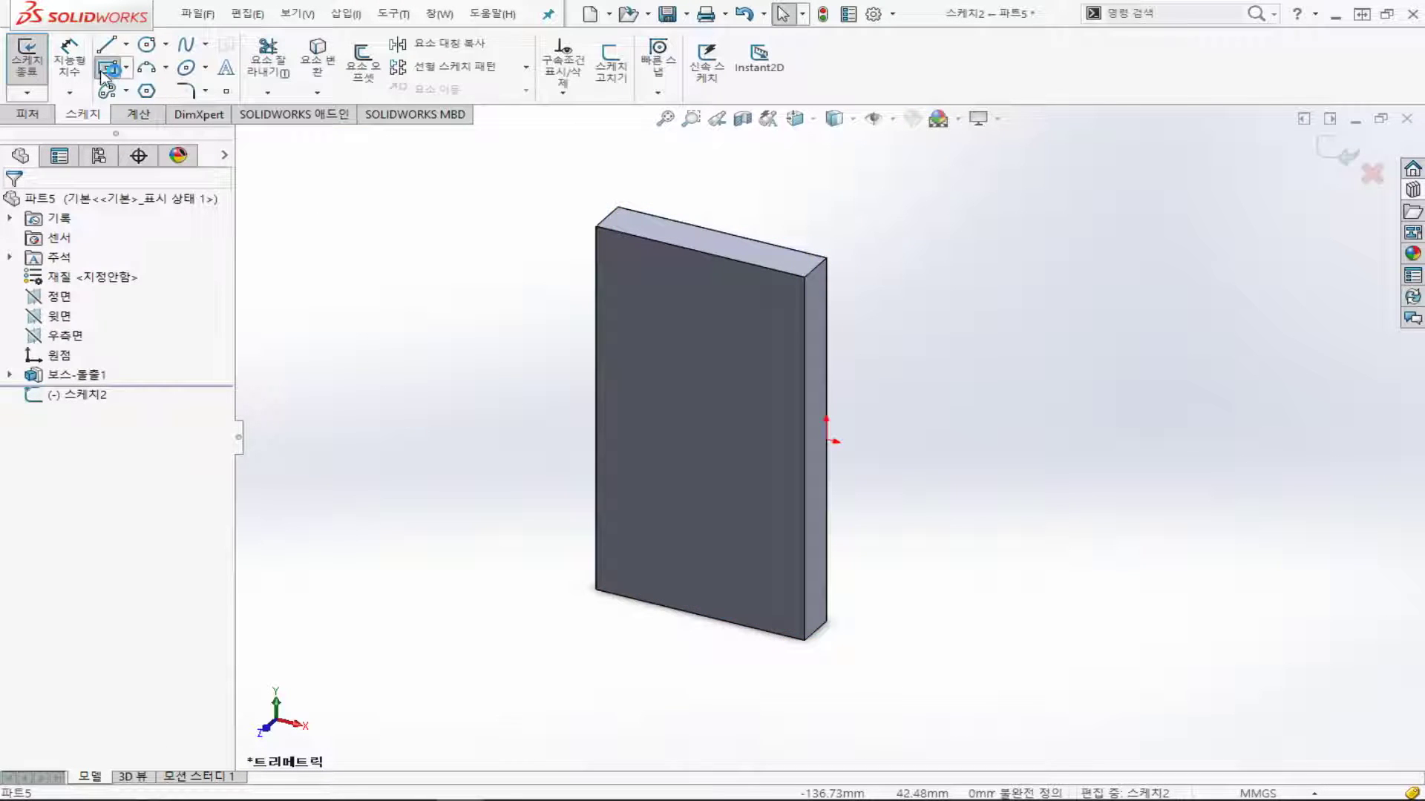
left_click(914, 455)
left_click(963, 565)
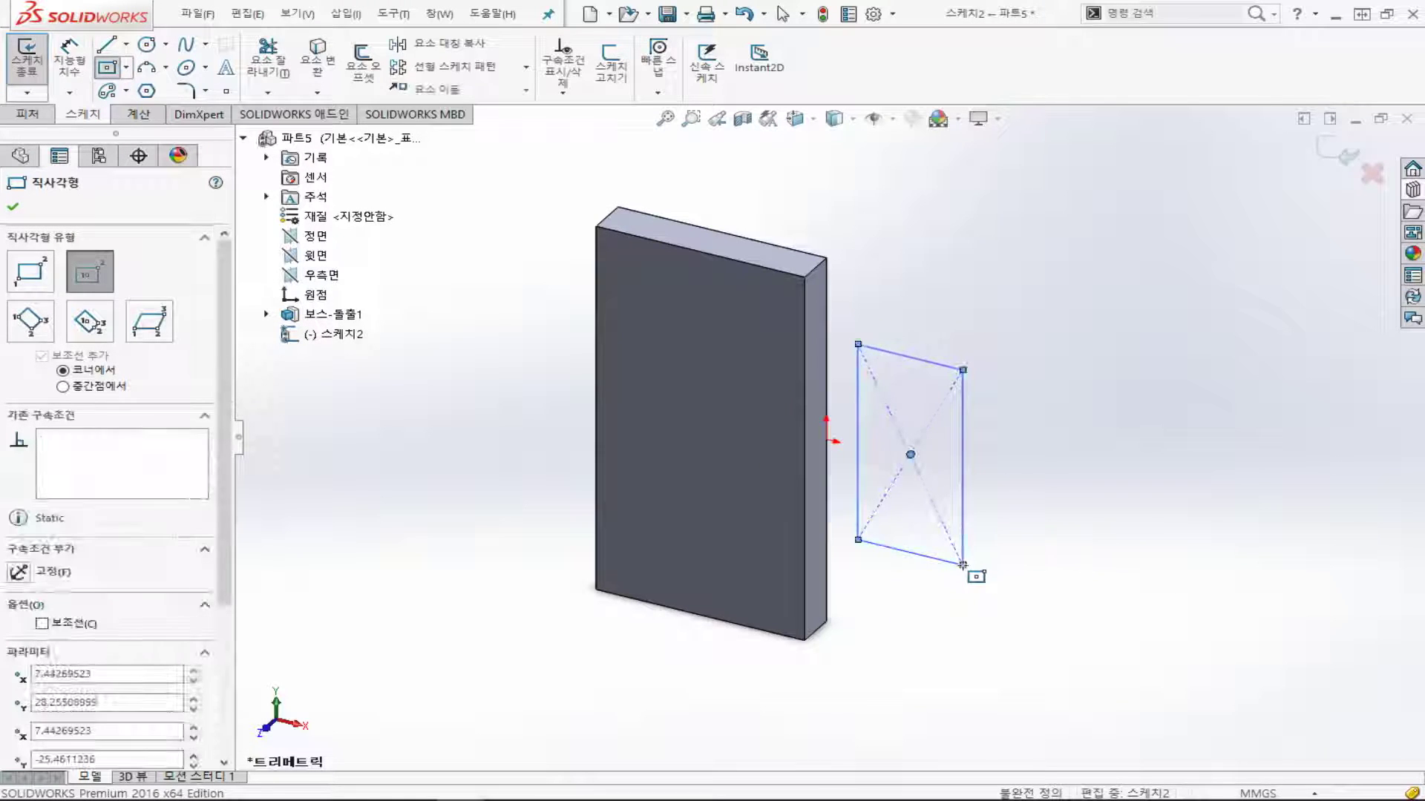
- Dimension the rectangle 20 mm wide, 50 mm tall, centred 20 mm from the origin
left_click(66, 63)
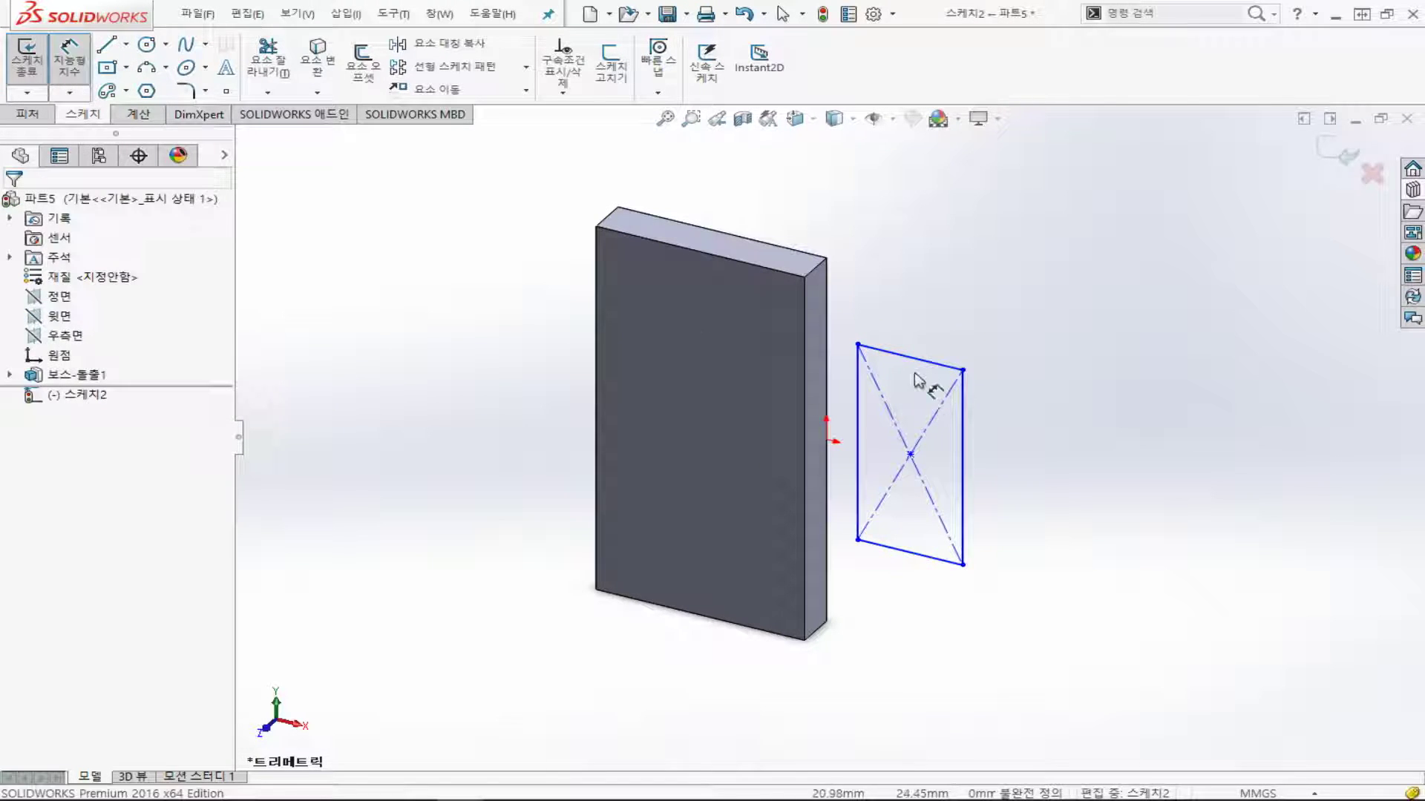
left_click(941, 365)
left_click(940, 324)
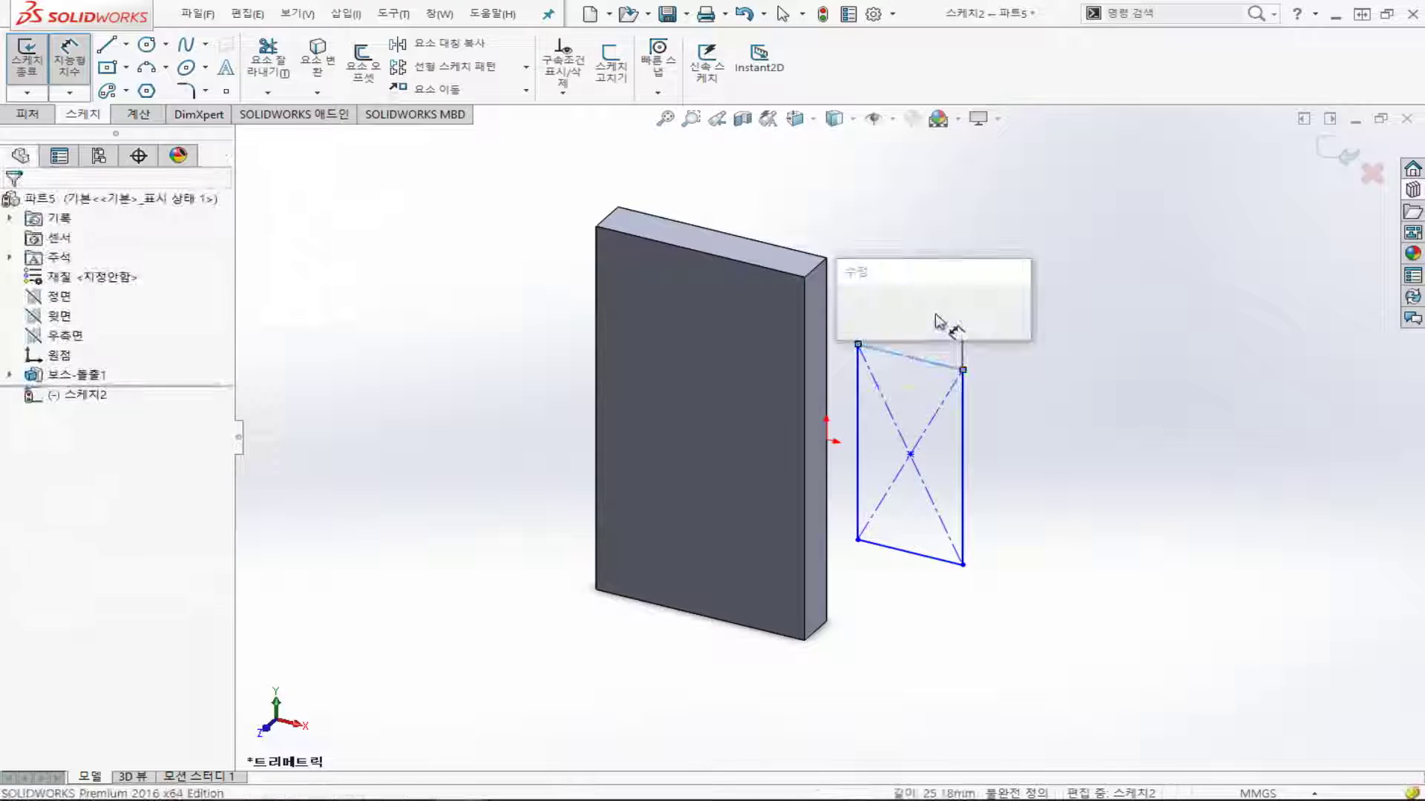
type("20")
key("Return")
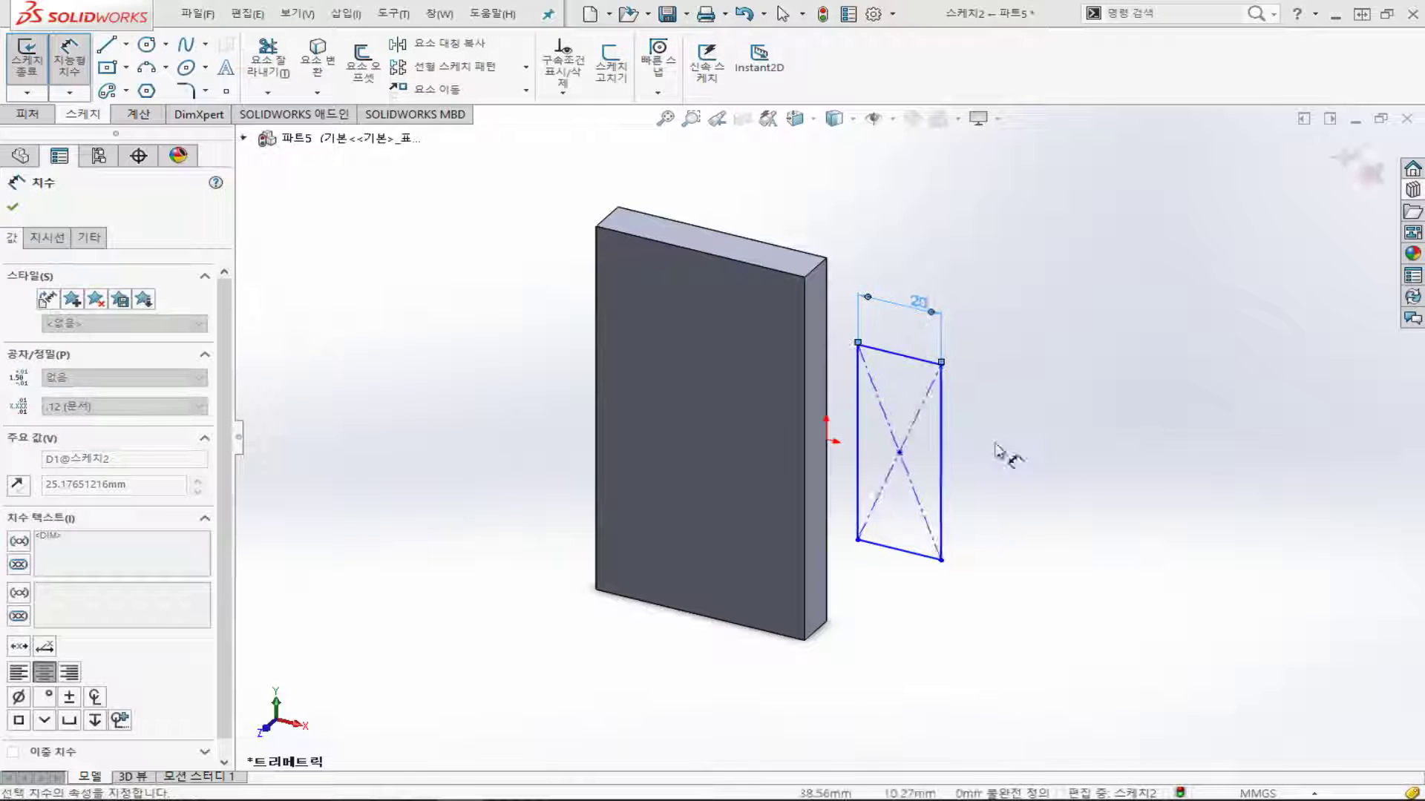
left_click(942, 423)
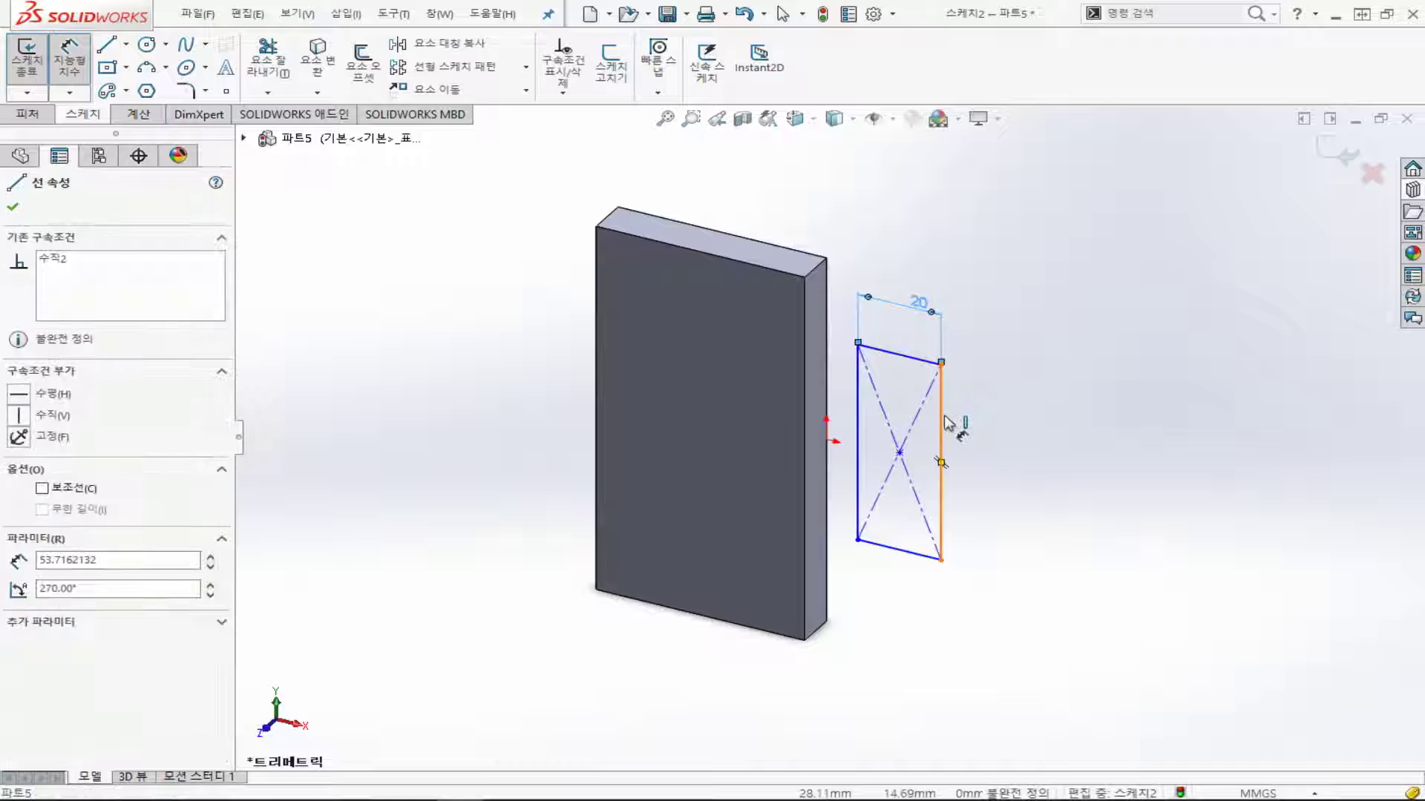
left_click(1013, 475)
type("50")
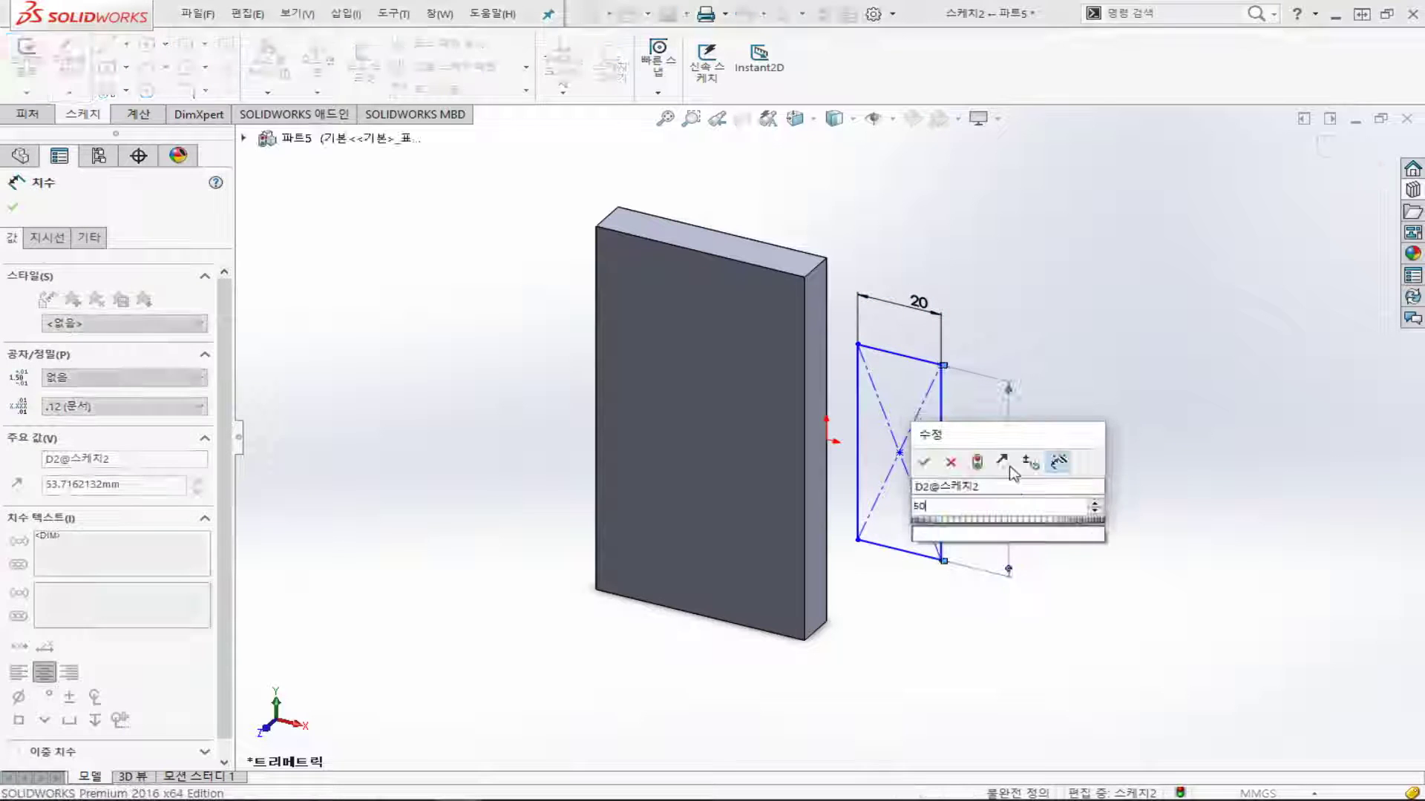
key("Return")
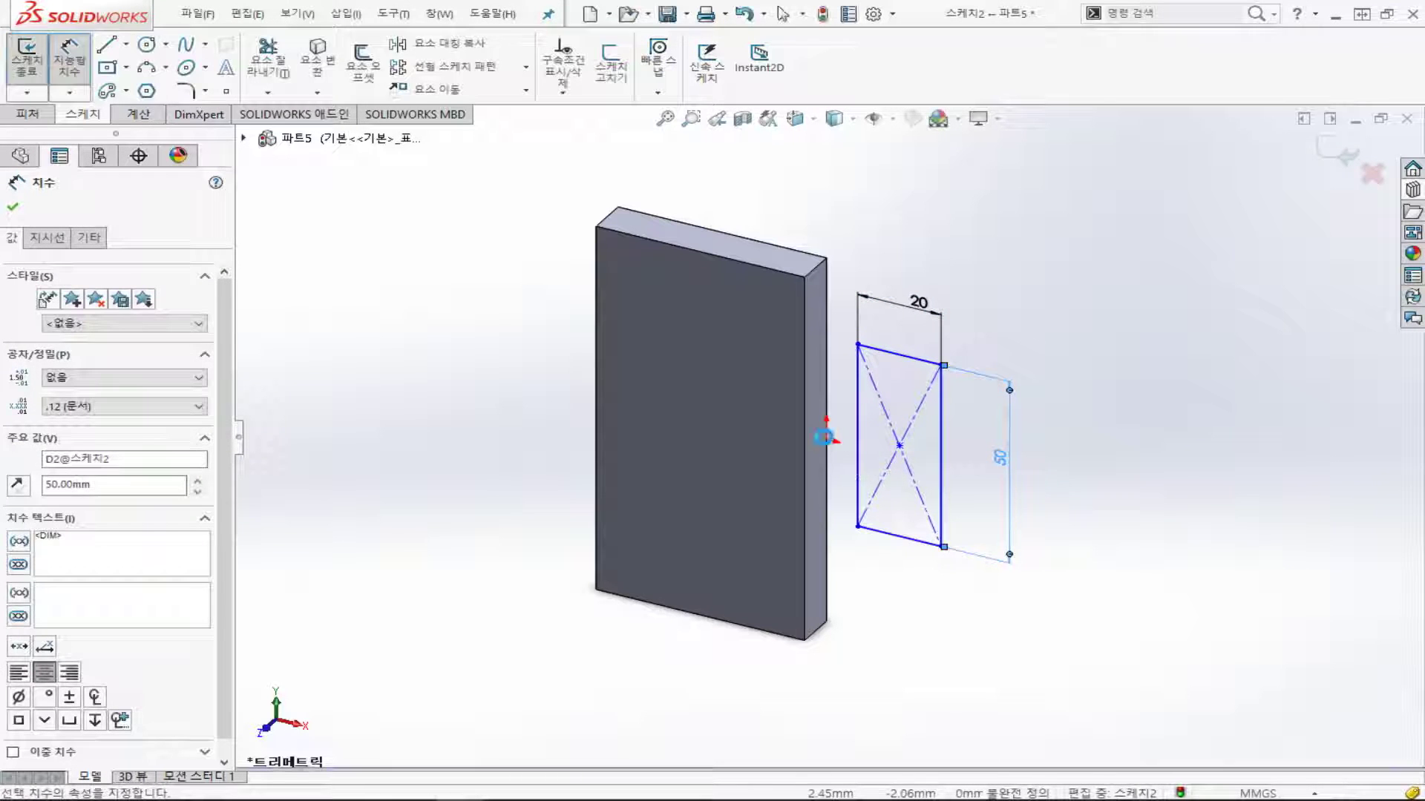
left_click(900, 446)
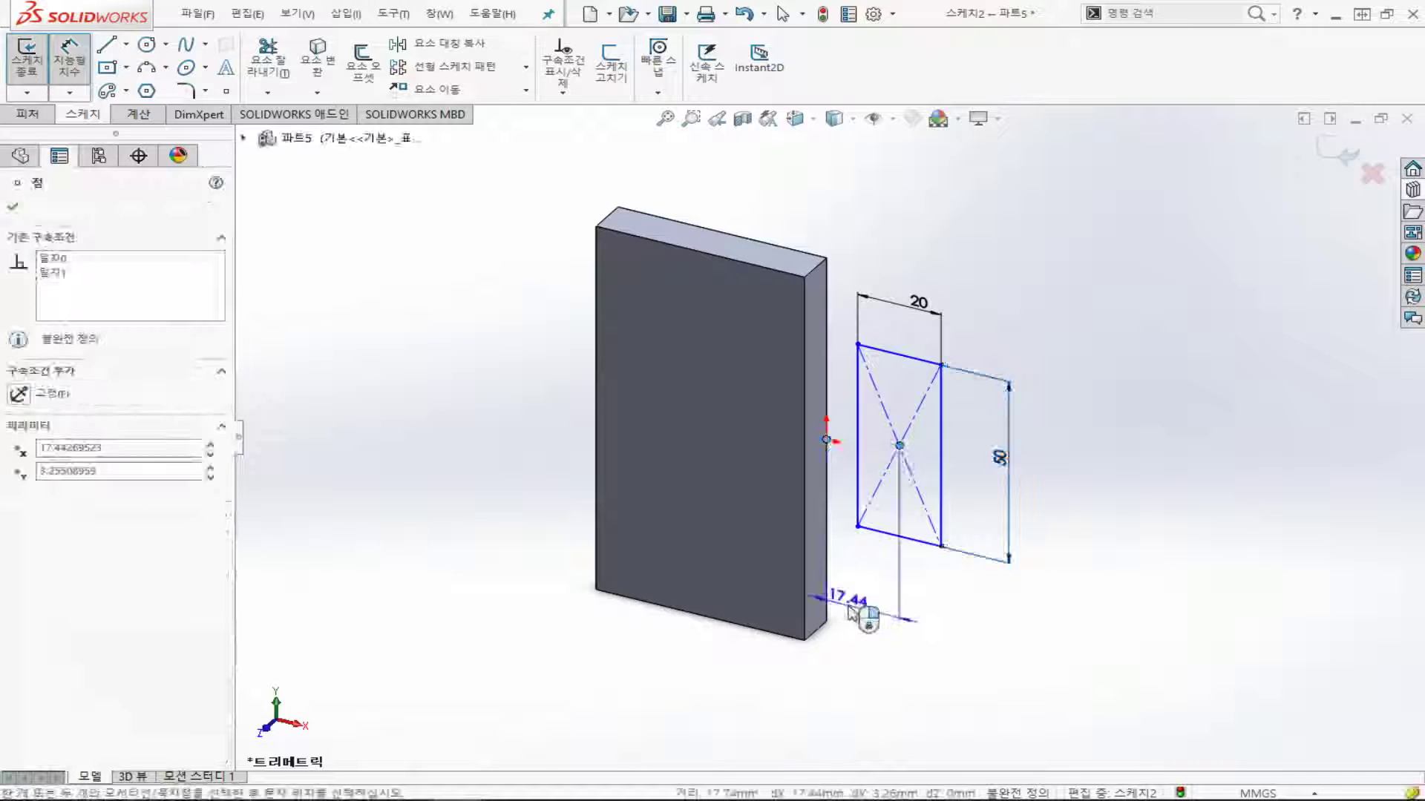
left_click(817, 594)
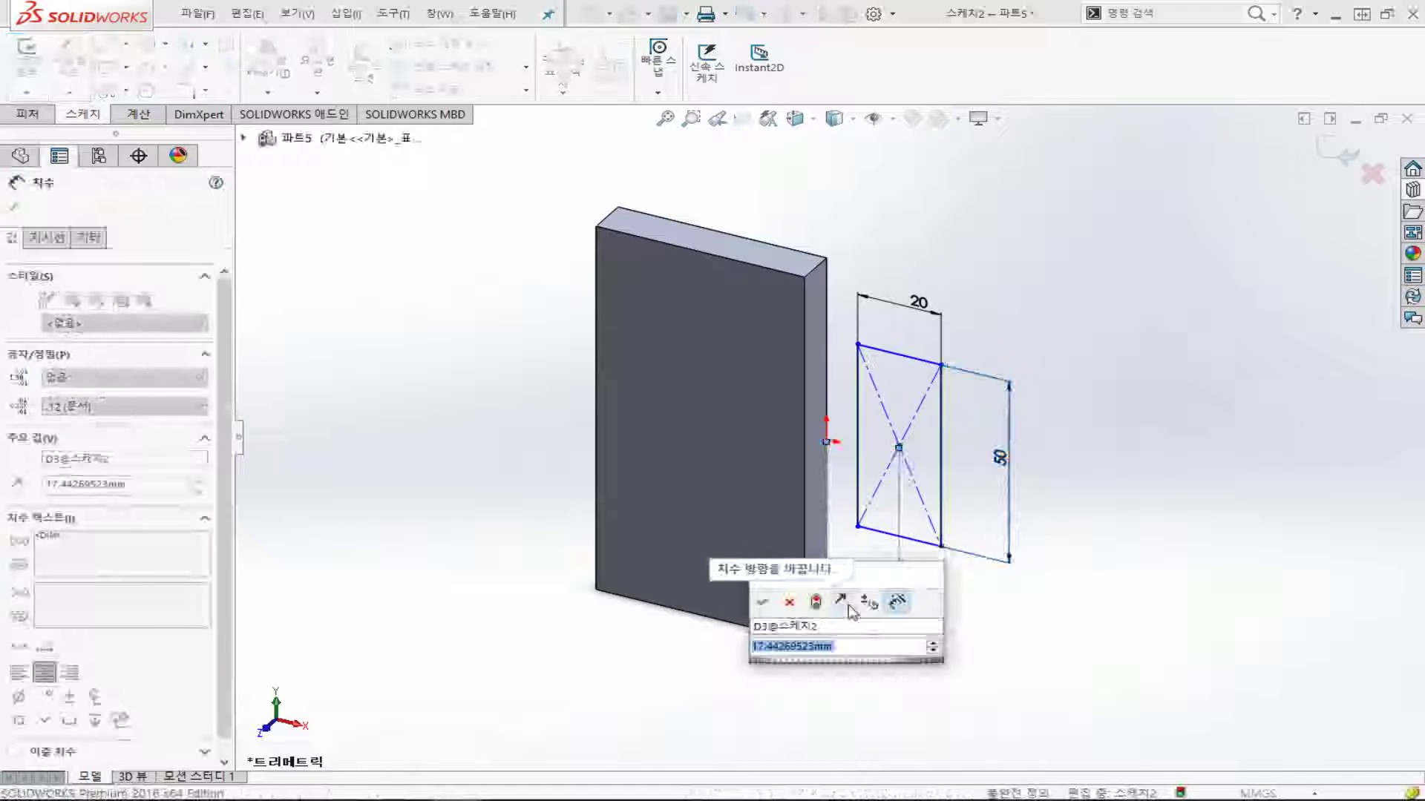
type("20")
key("Return")
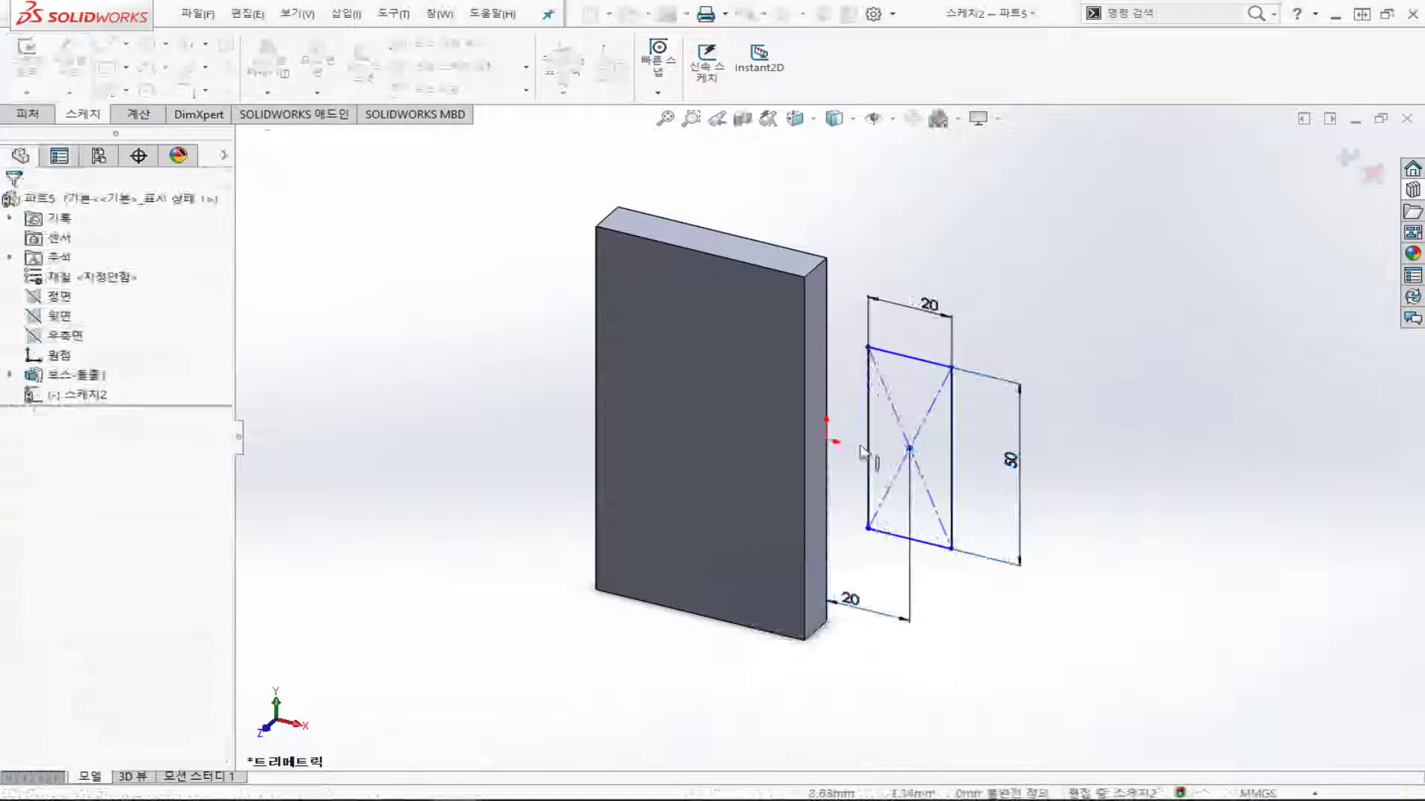
- Make the rectangle's centre Horizontal with the origin and exit the sketch
left_click(826, 443)
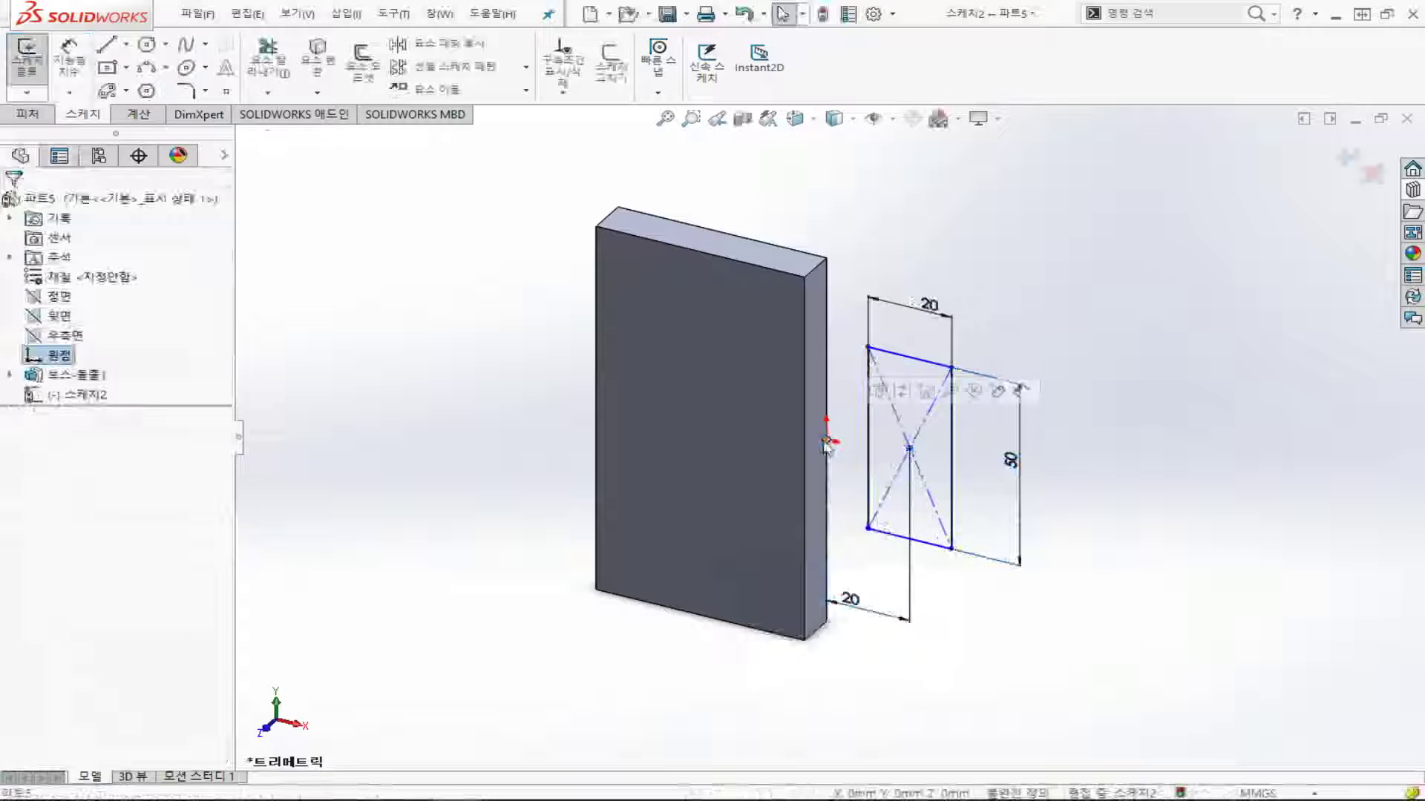
left_click(909, 449, "ctrl")
left_click(18, 493)
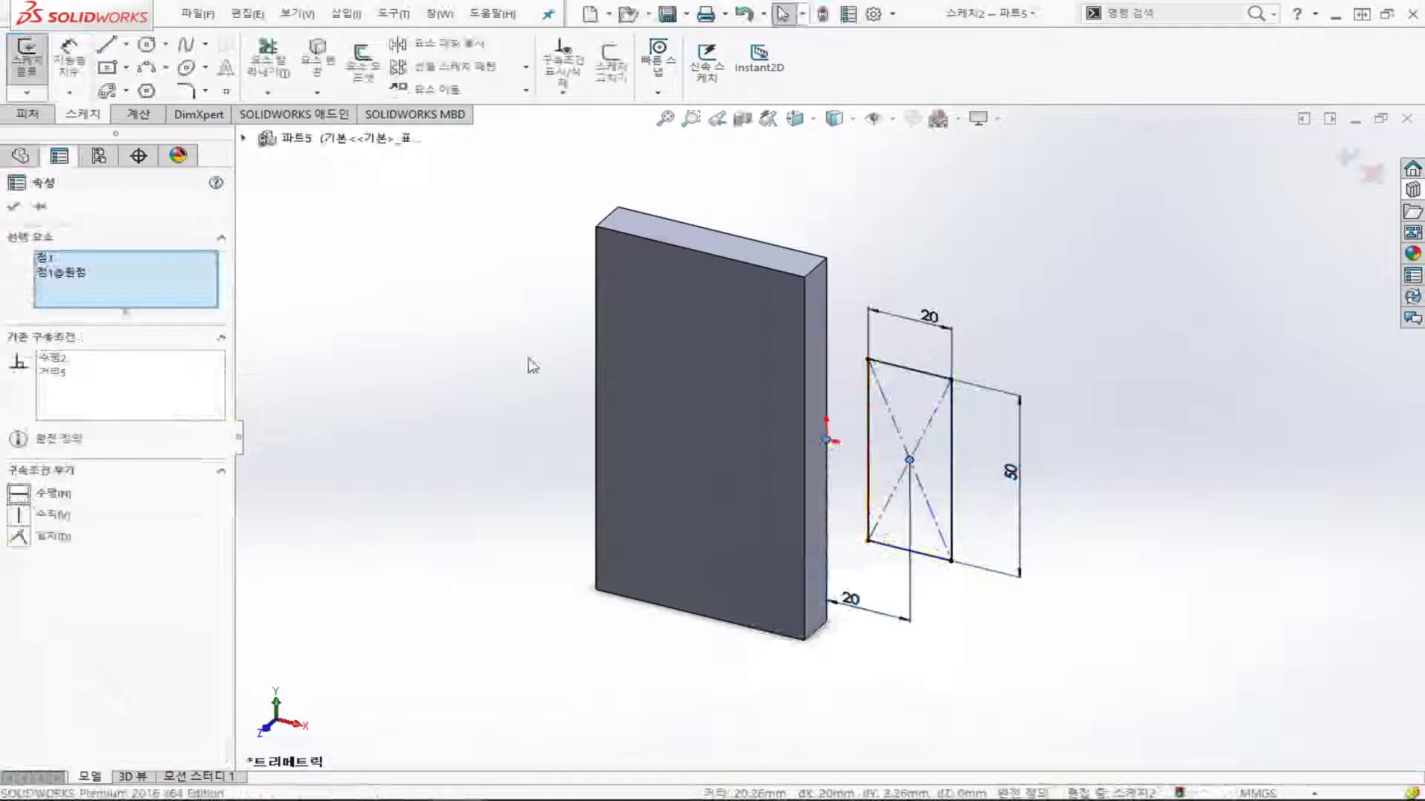
left_click(454, 391)
left_click(26, 58)
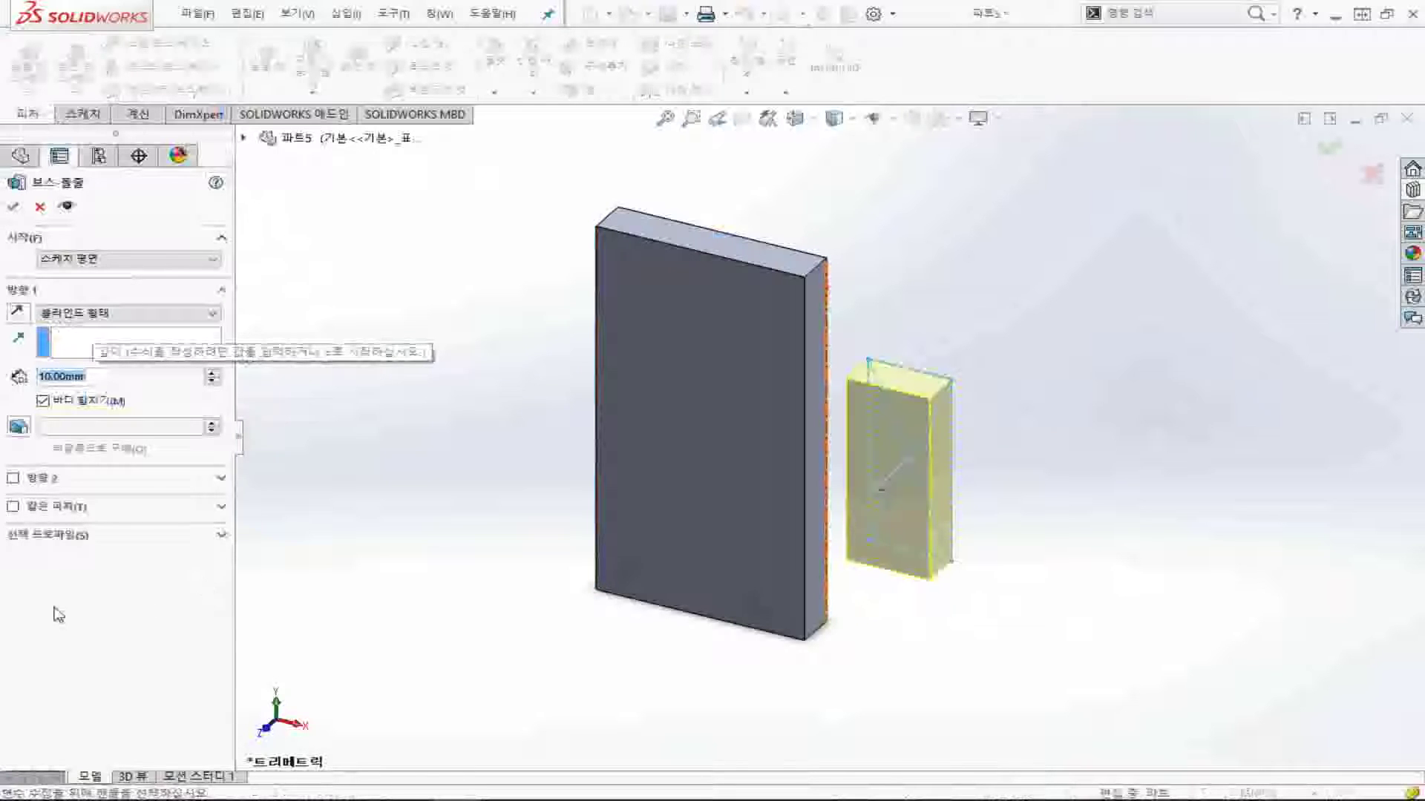
- Extrude the rectangle as a 10 mm Mid-Plane thin feature, creating Thin-Extrude1
left_click(13, 506)
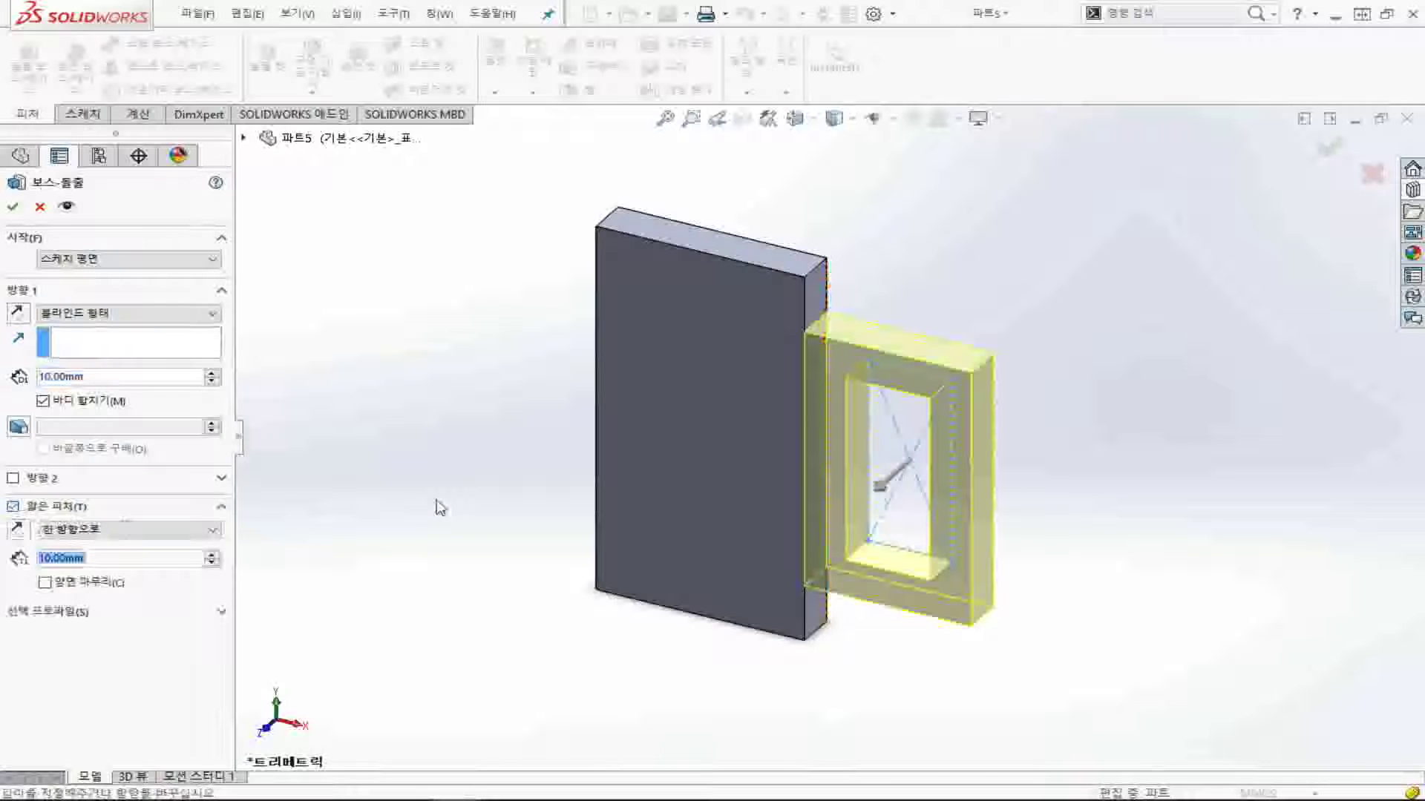
mouse_move(1005, 604)
middle_mouse_down()
mouse_move(1012, 519)
mouse_move(989, 430)
middle_mouse_up()
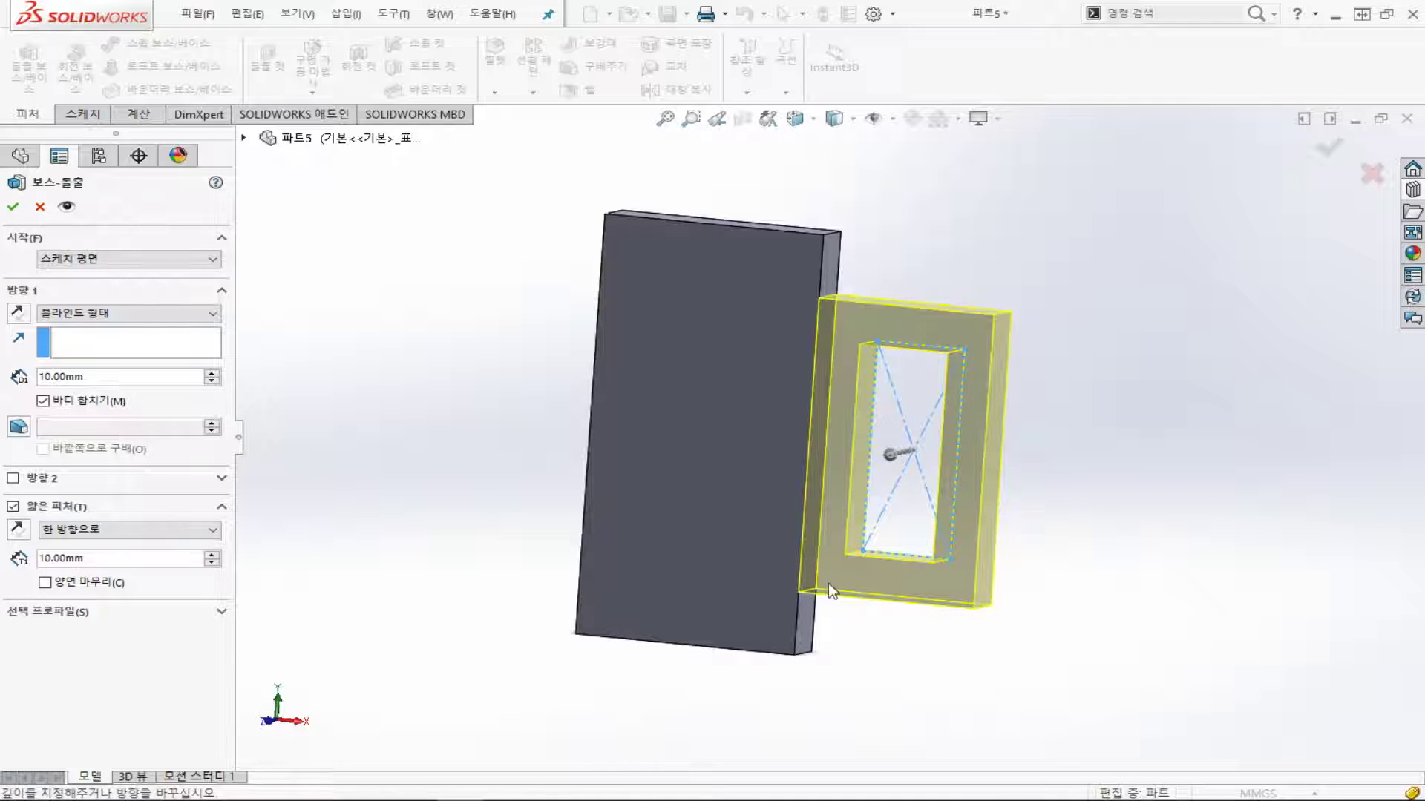
left_click(111, 529)
left_click(106, 554)
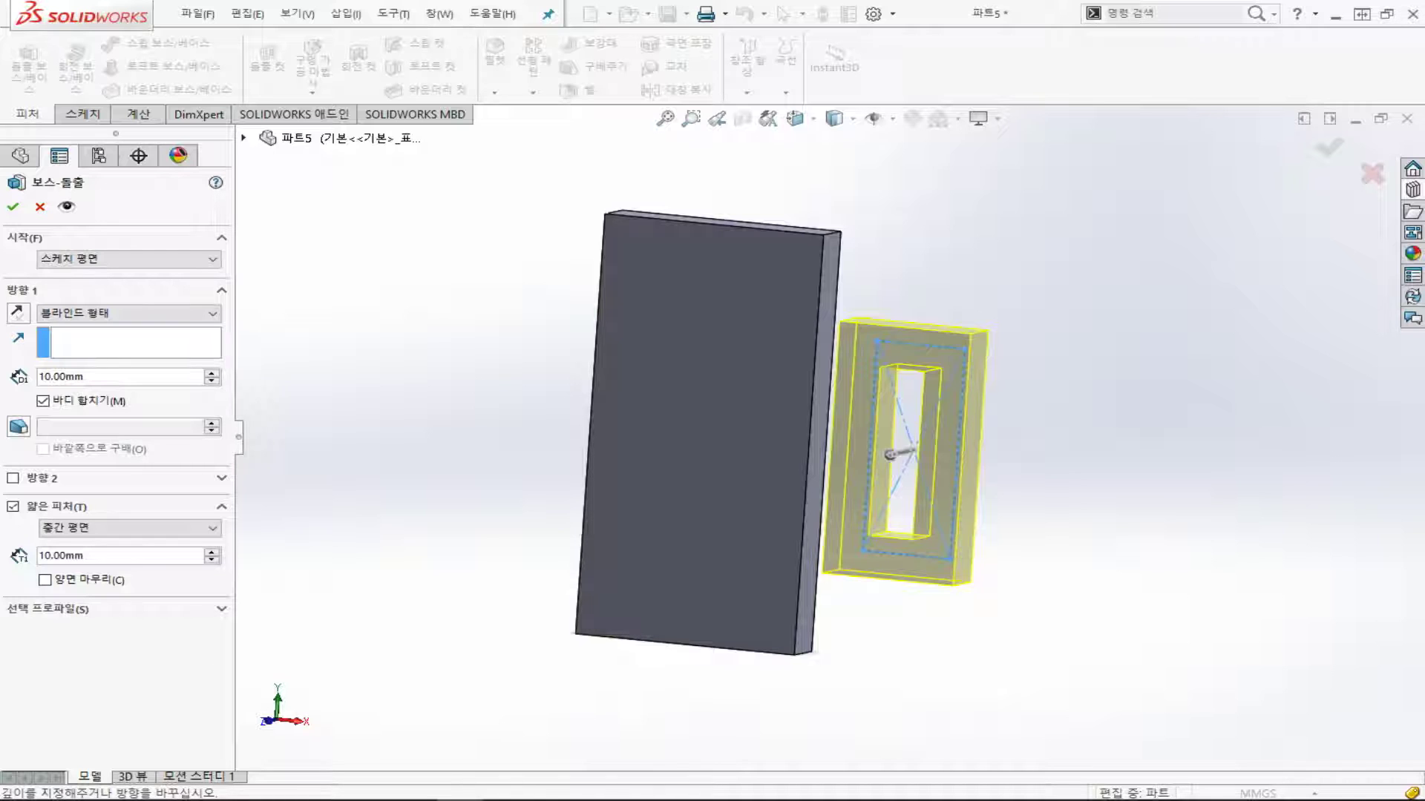
left_click(13, 208)
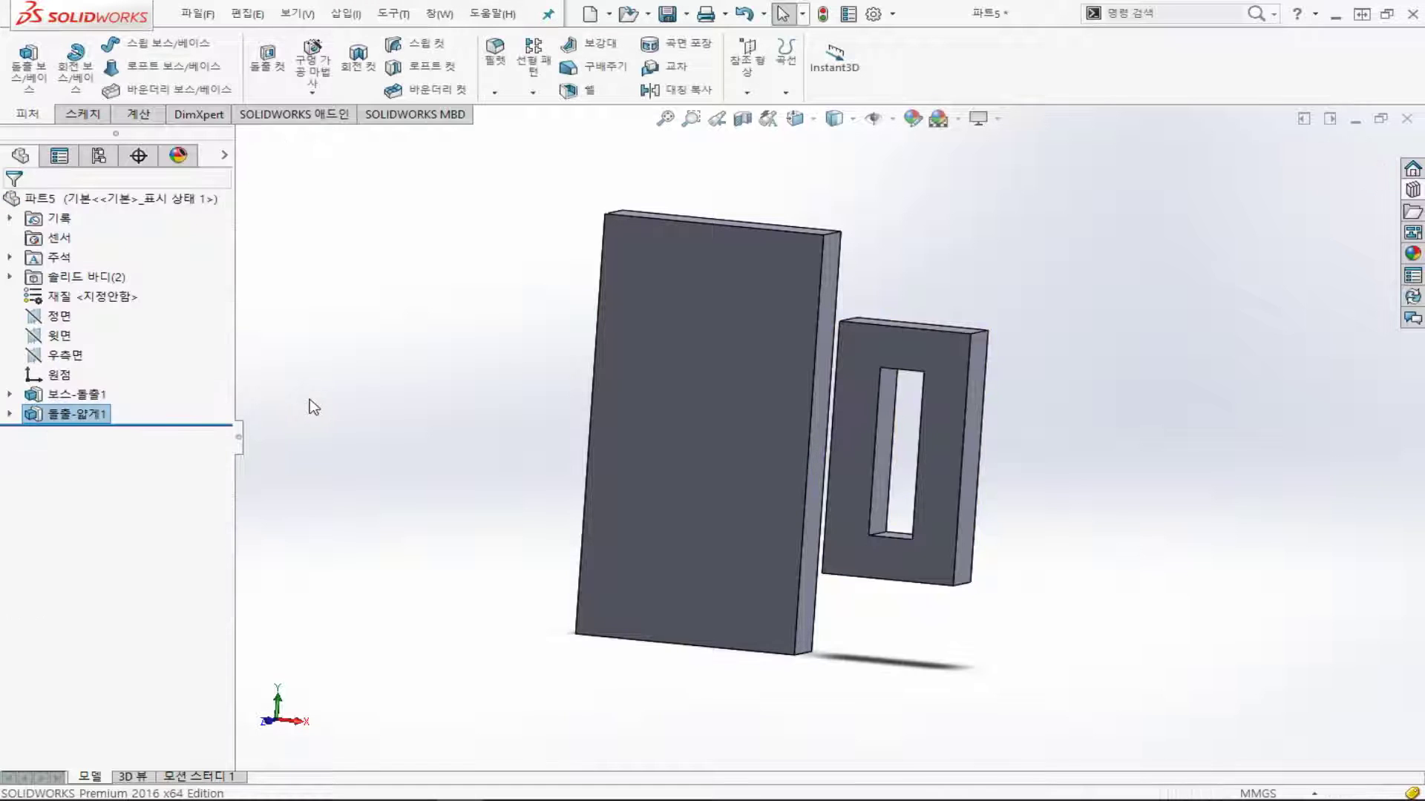
- Start a new sketch on the Front Plane
left_click(82, 113)
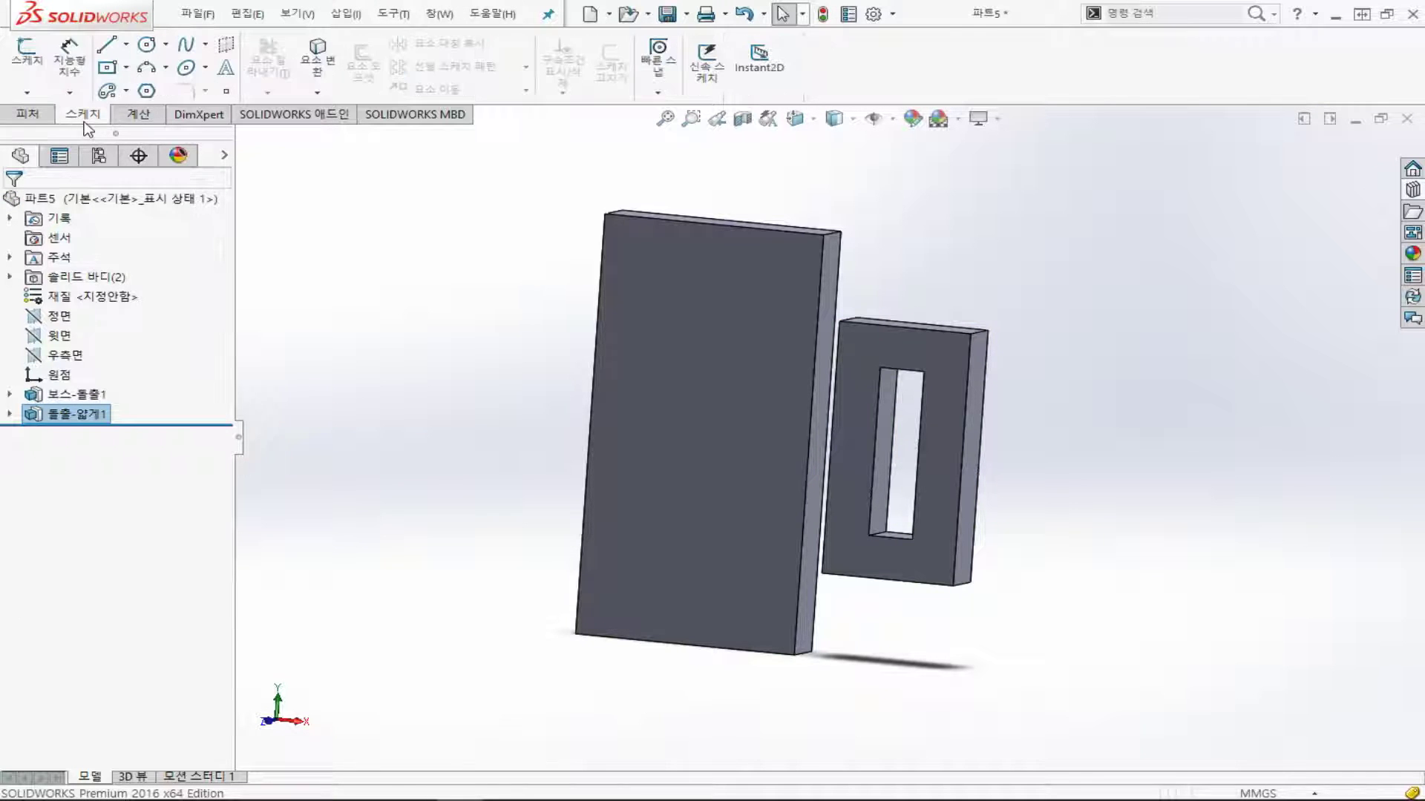
left_click(29, 60)
left_click(13, 207)
left_click(59, 316)
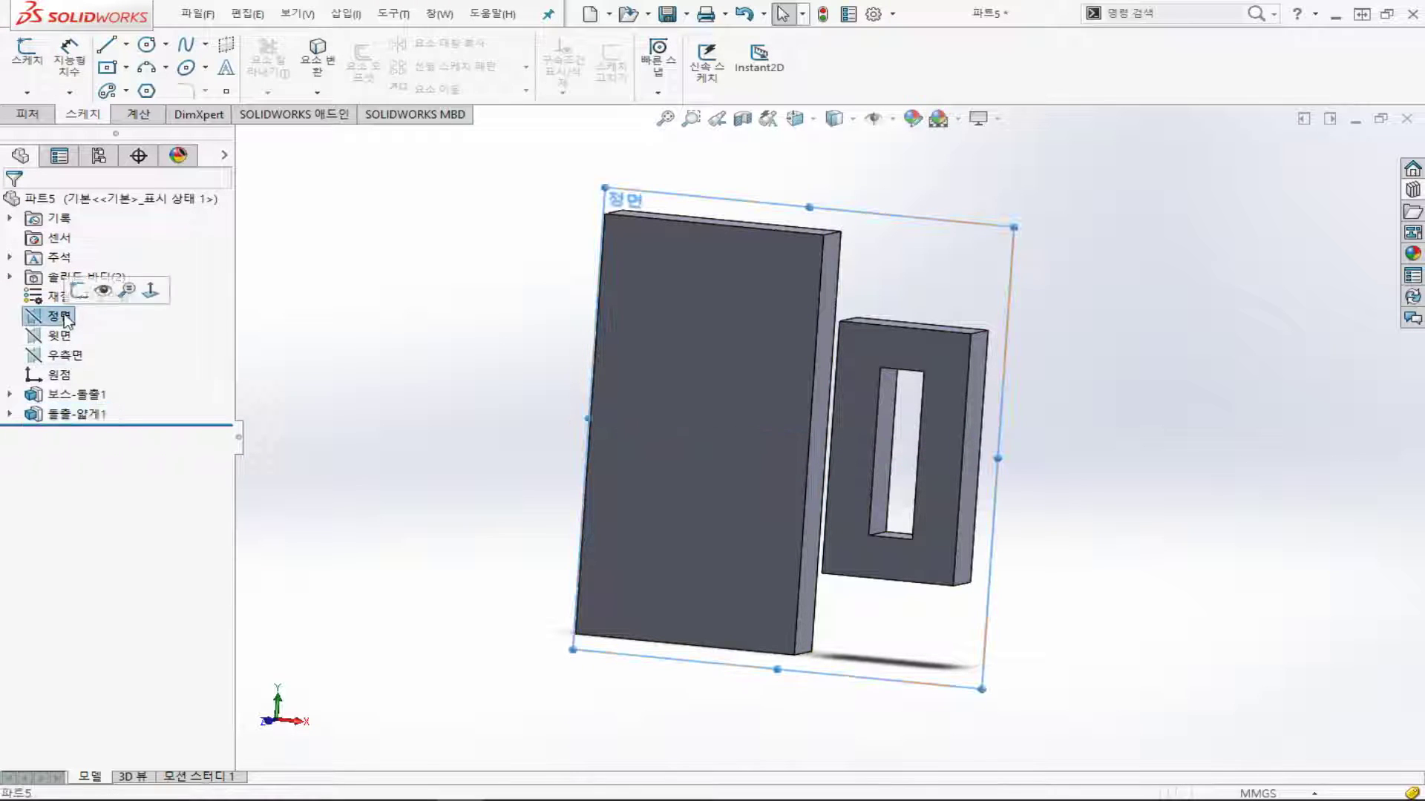
left_click(16, 63)
- Draw one vertical line to the right of the frame and close the sketch
left_click(106, 45)
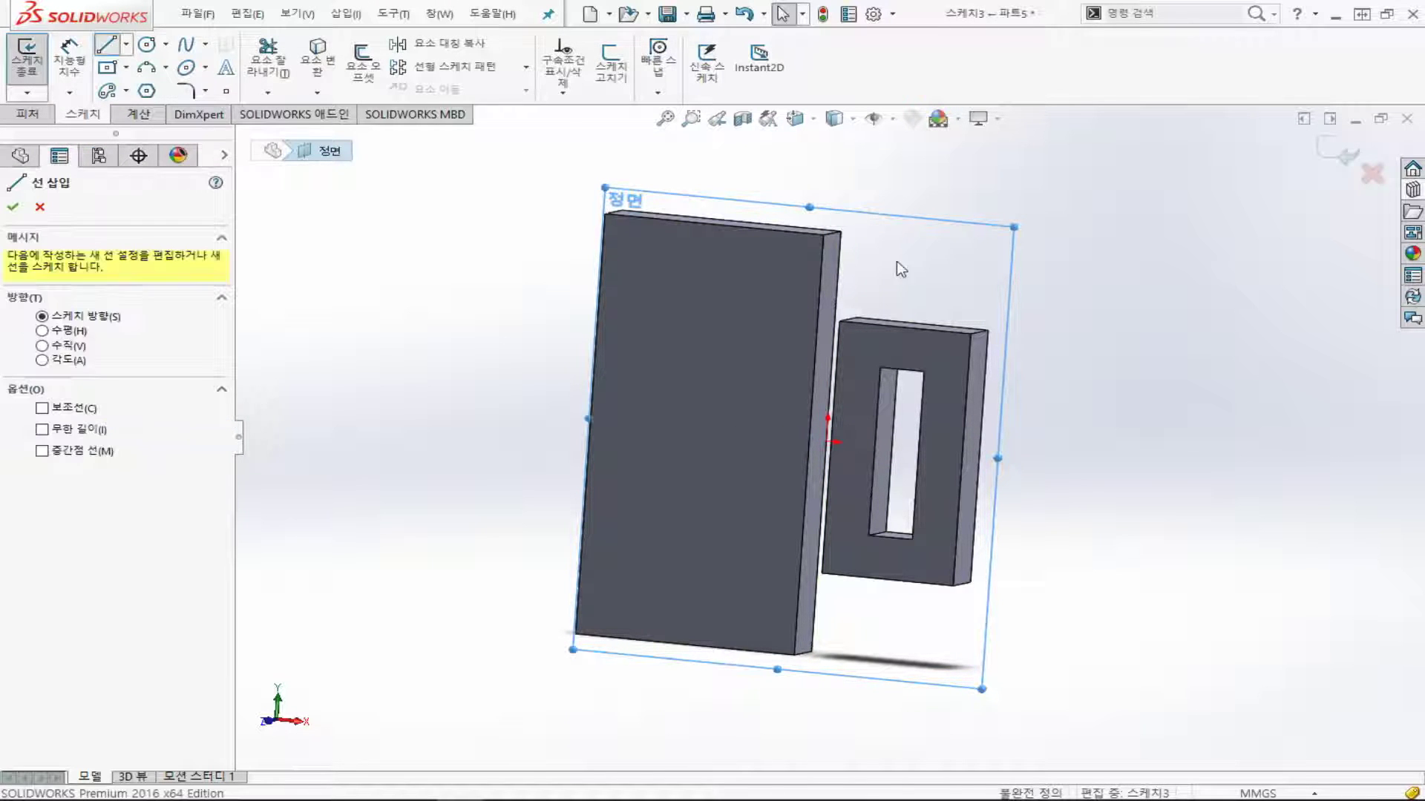
left_click(1066, 310)
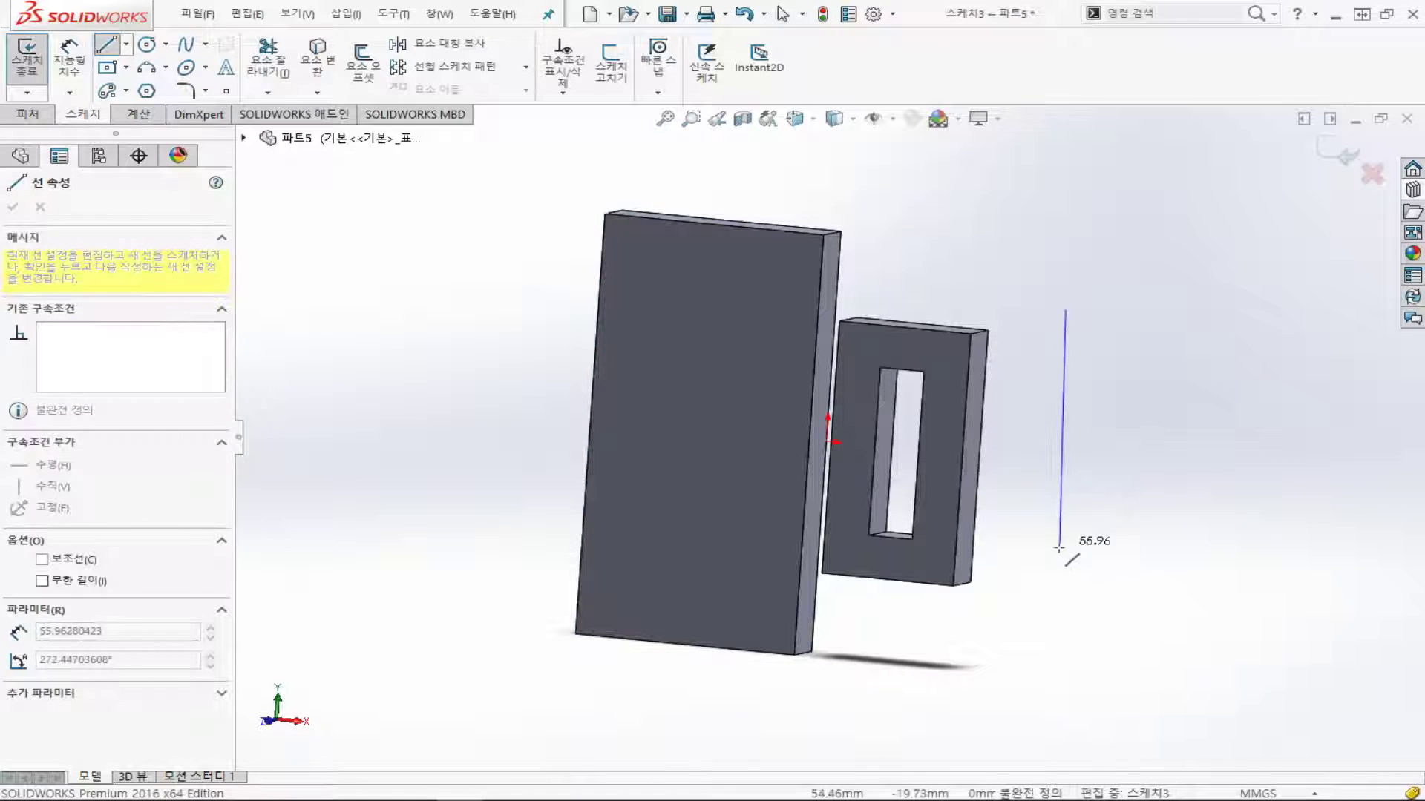
left_click(1046, 585)
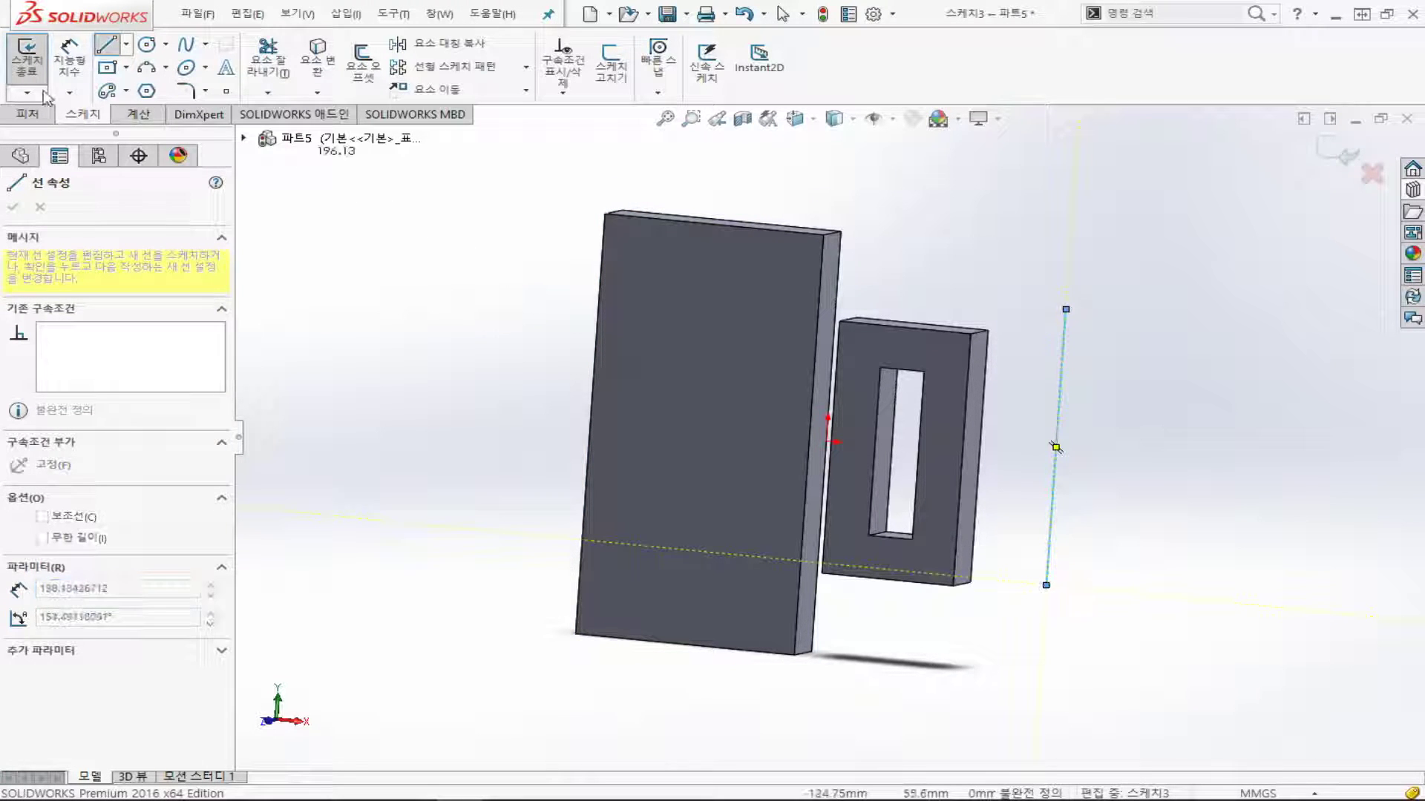
key("Escape")
left_click(23, 63)
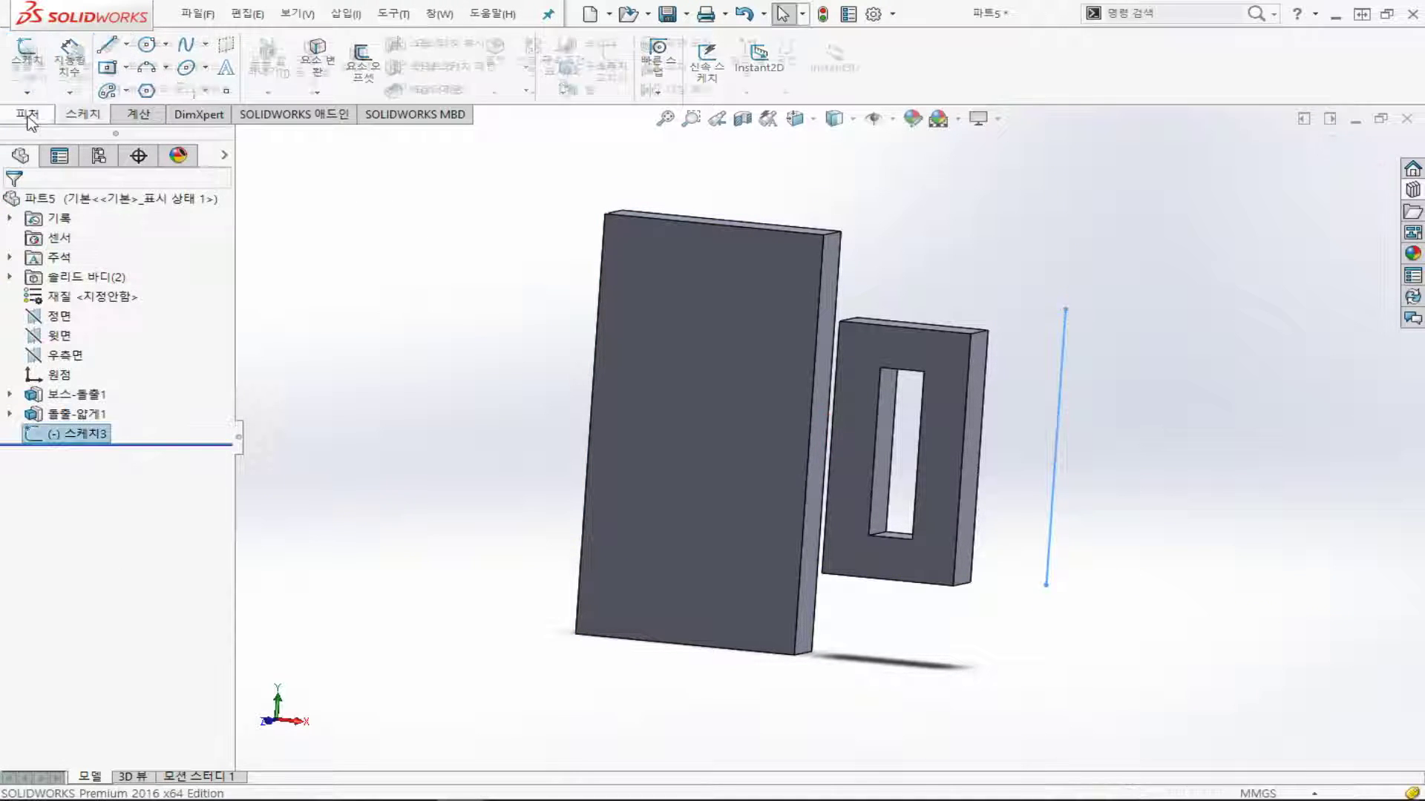
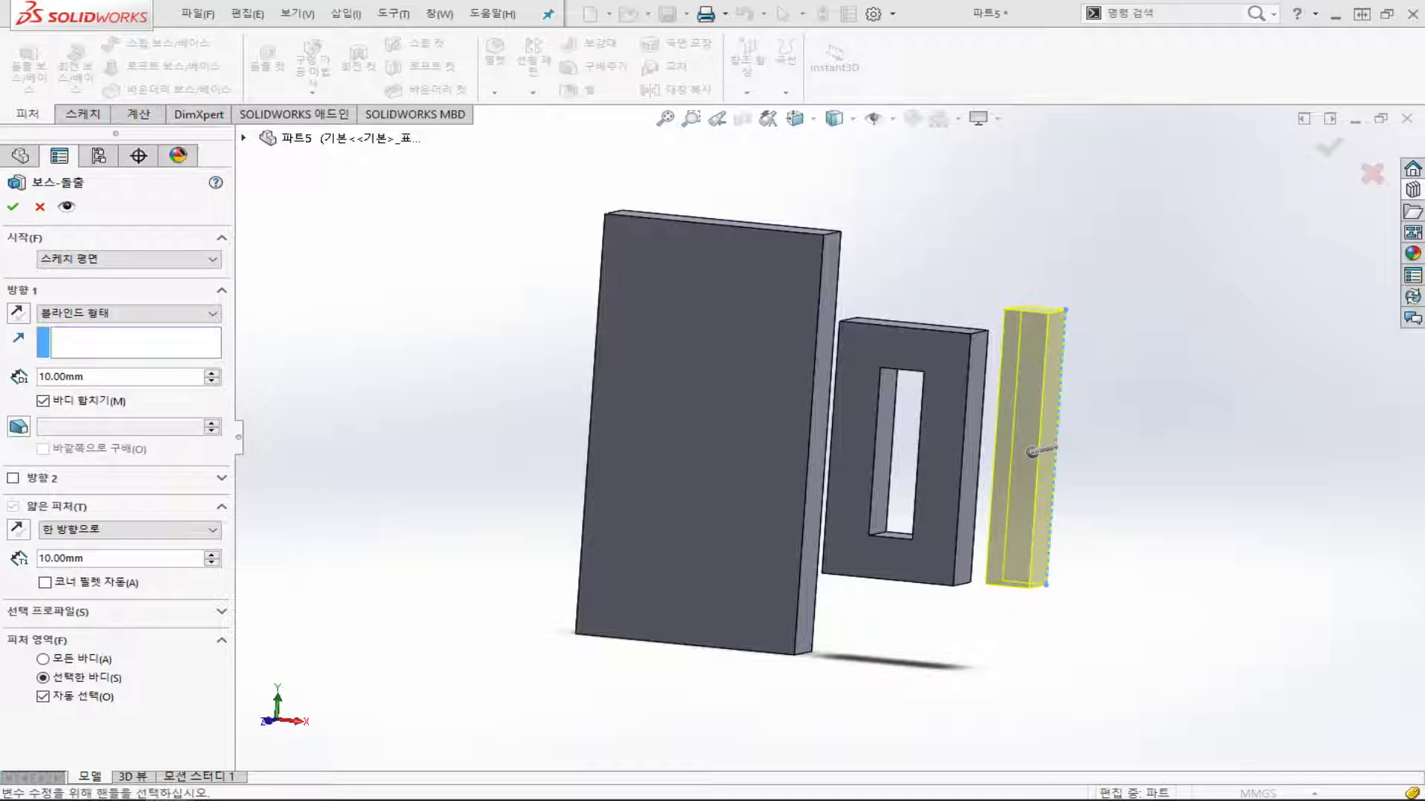
- Finish the thin bar extrusion as a third body and view the bodies isometrically
left_click(12, 206)
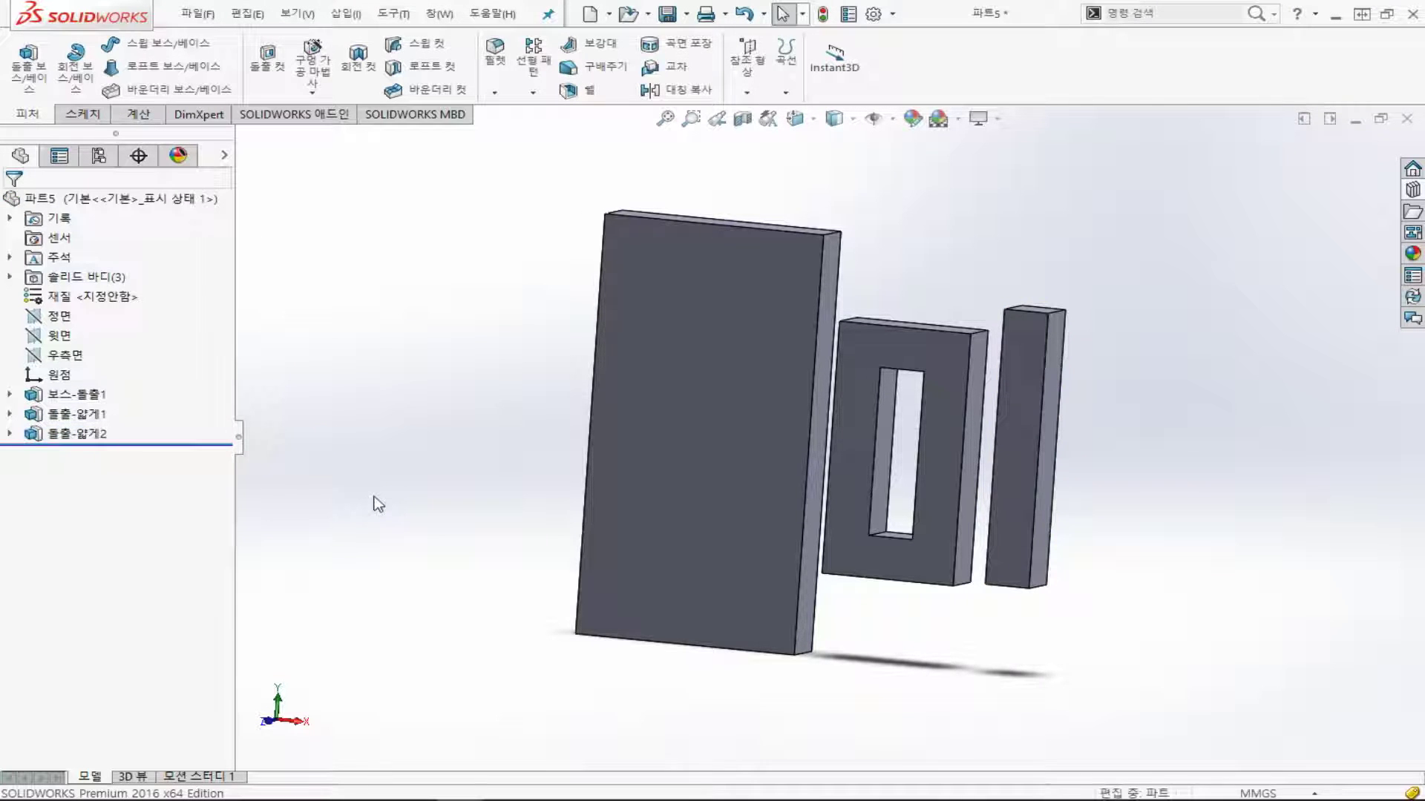
key("ctrl+7")
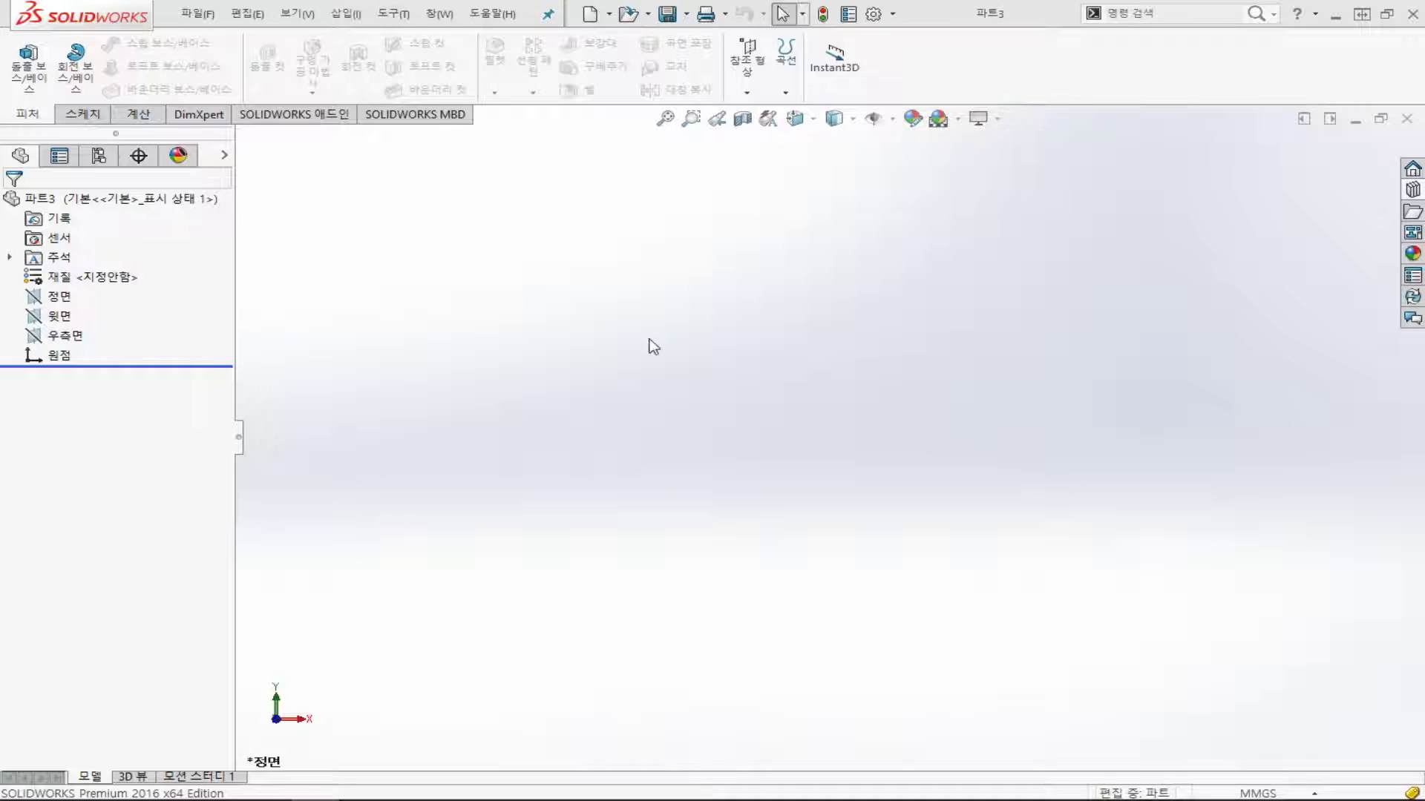
- On the Front plane, sketch a vertical construction centreline through the origin
left_click(60, 296)
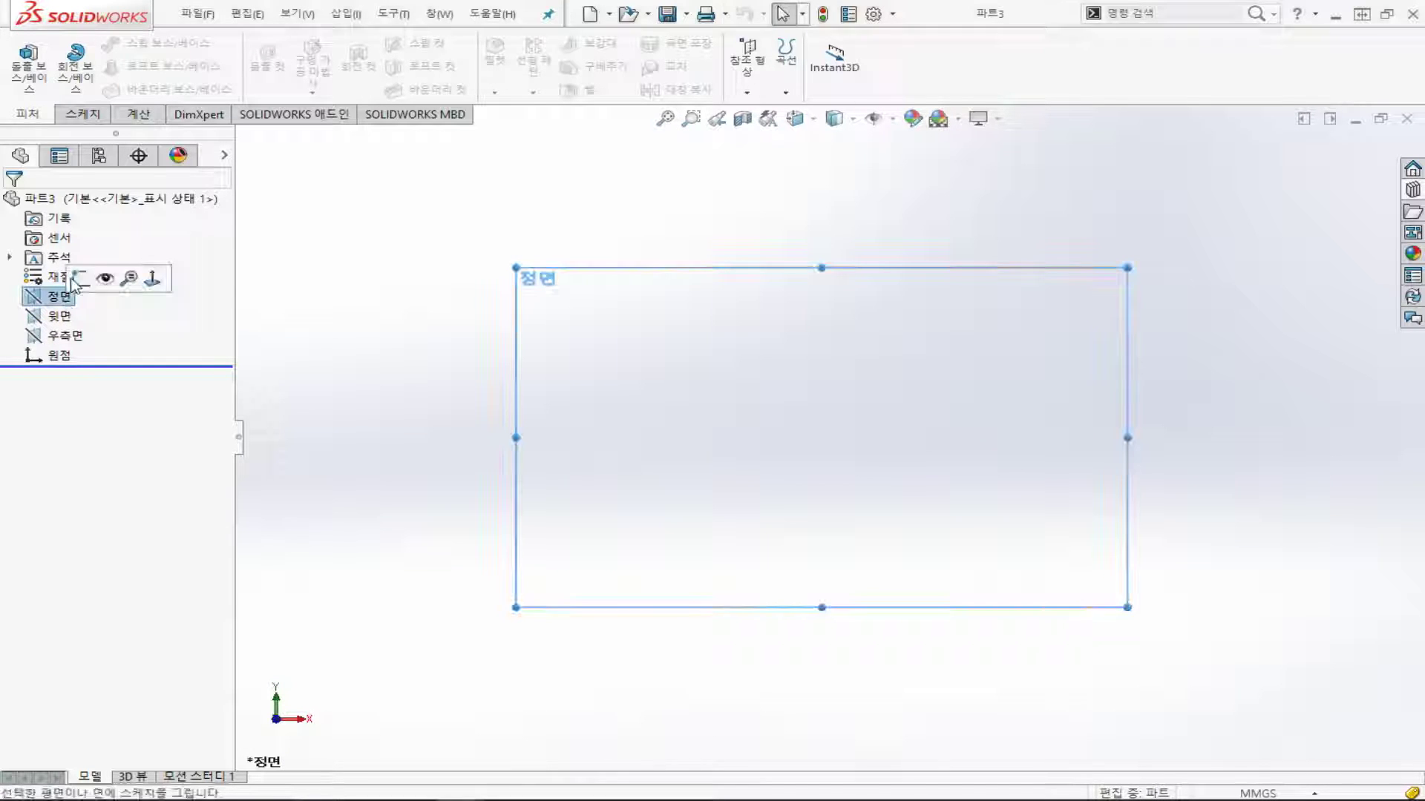
left_click(84, 114)
left_click(43, 61)
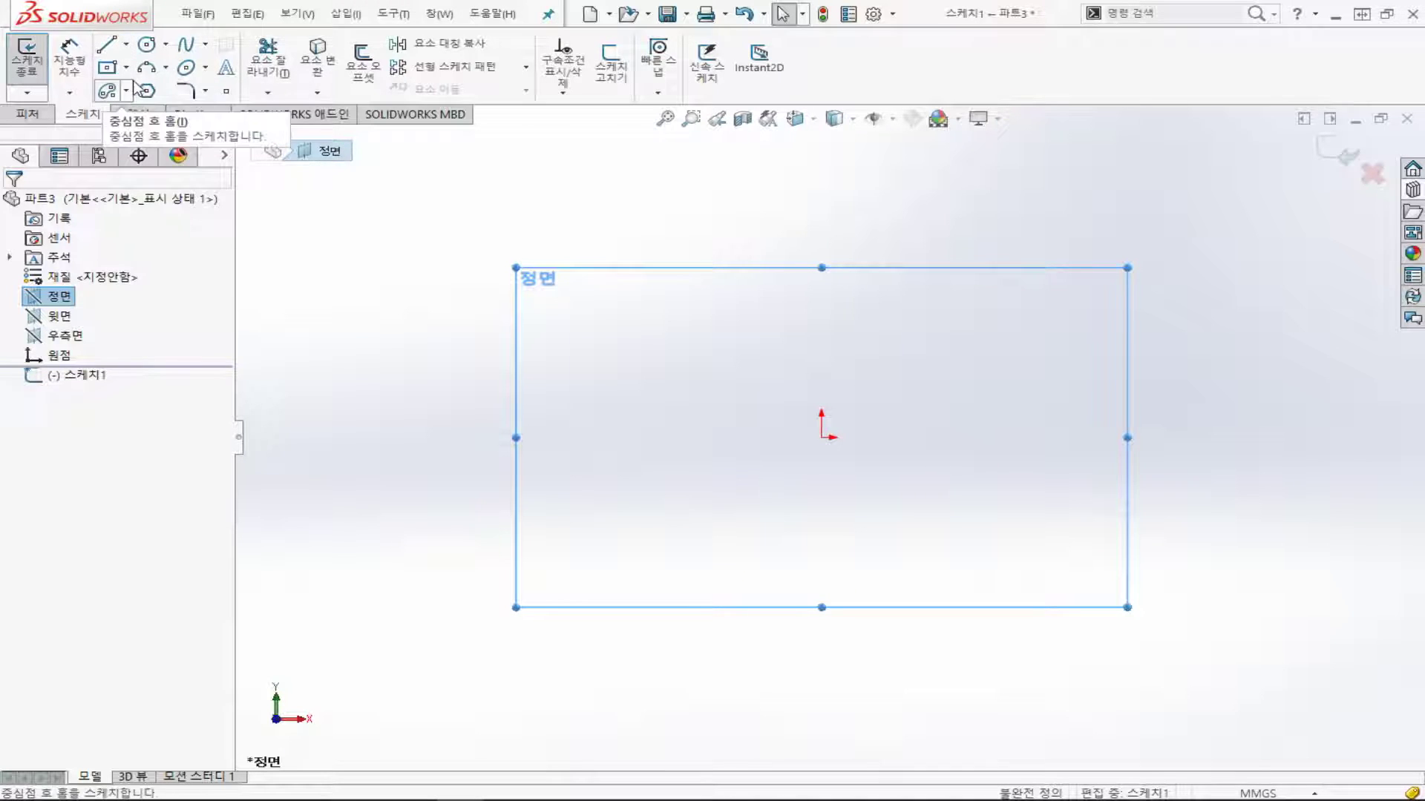
left_click(107, 46)
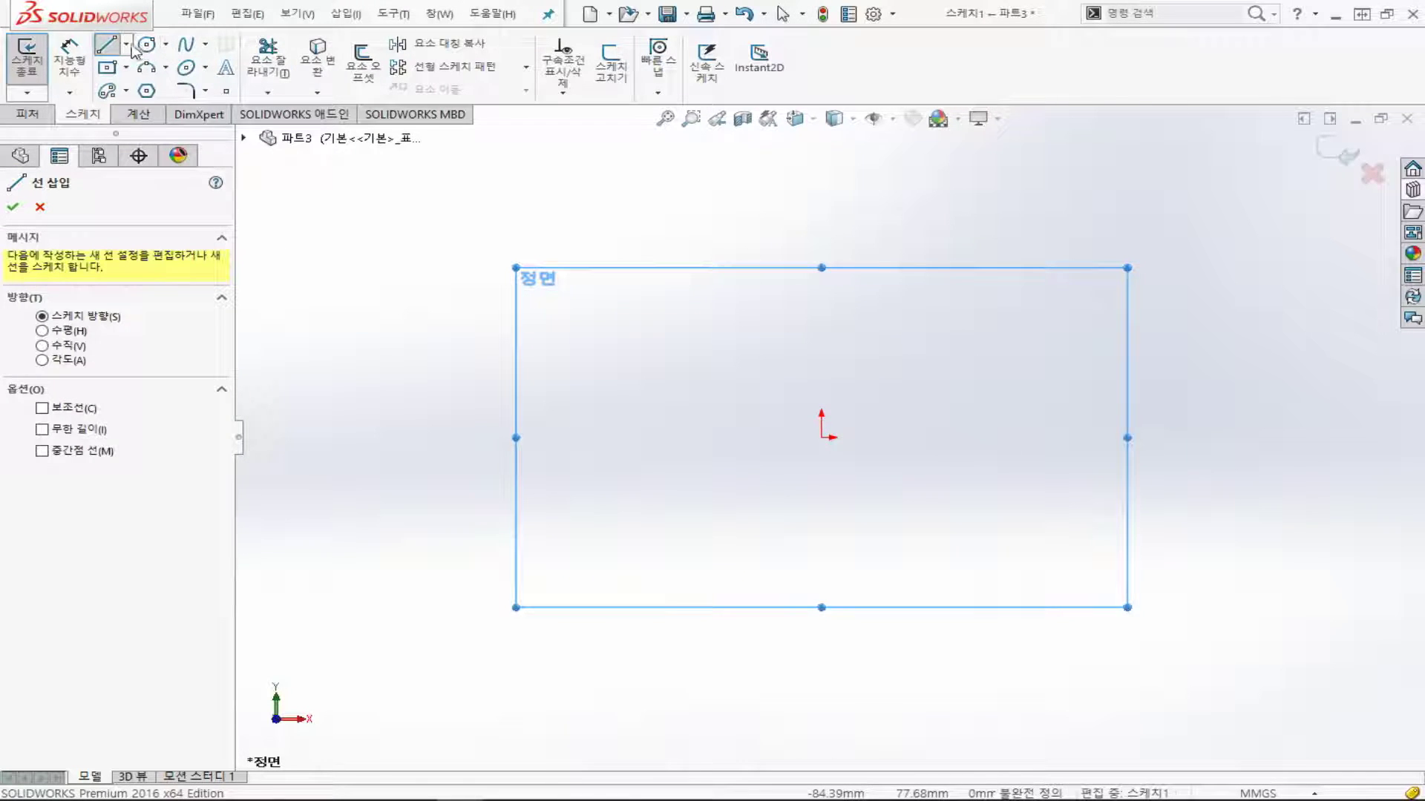
left_click(42, 408)
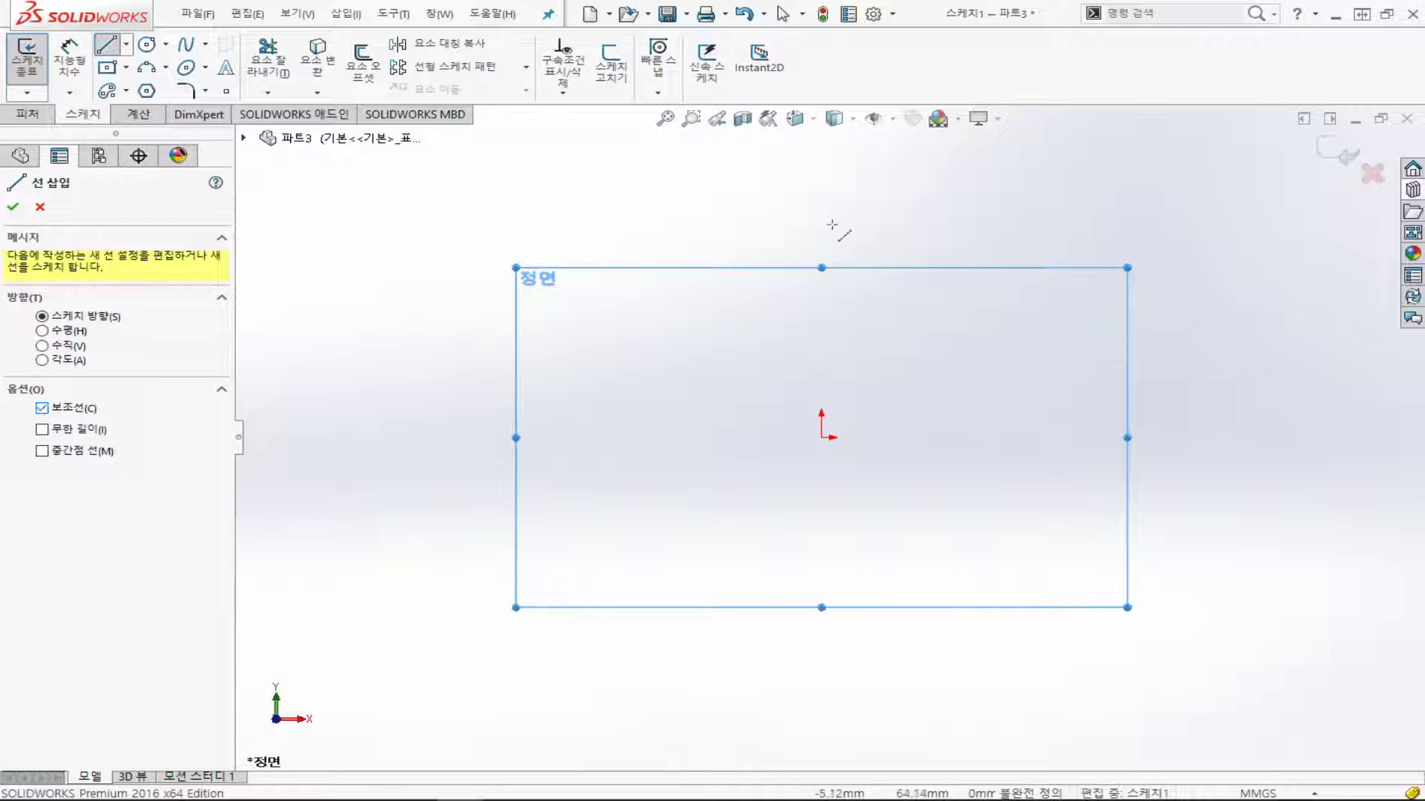
left_click(821, 194)
left_click(821, 681)
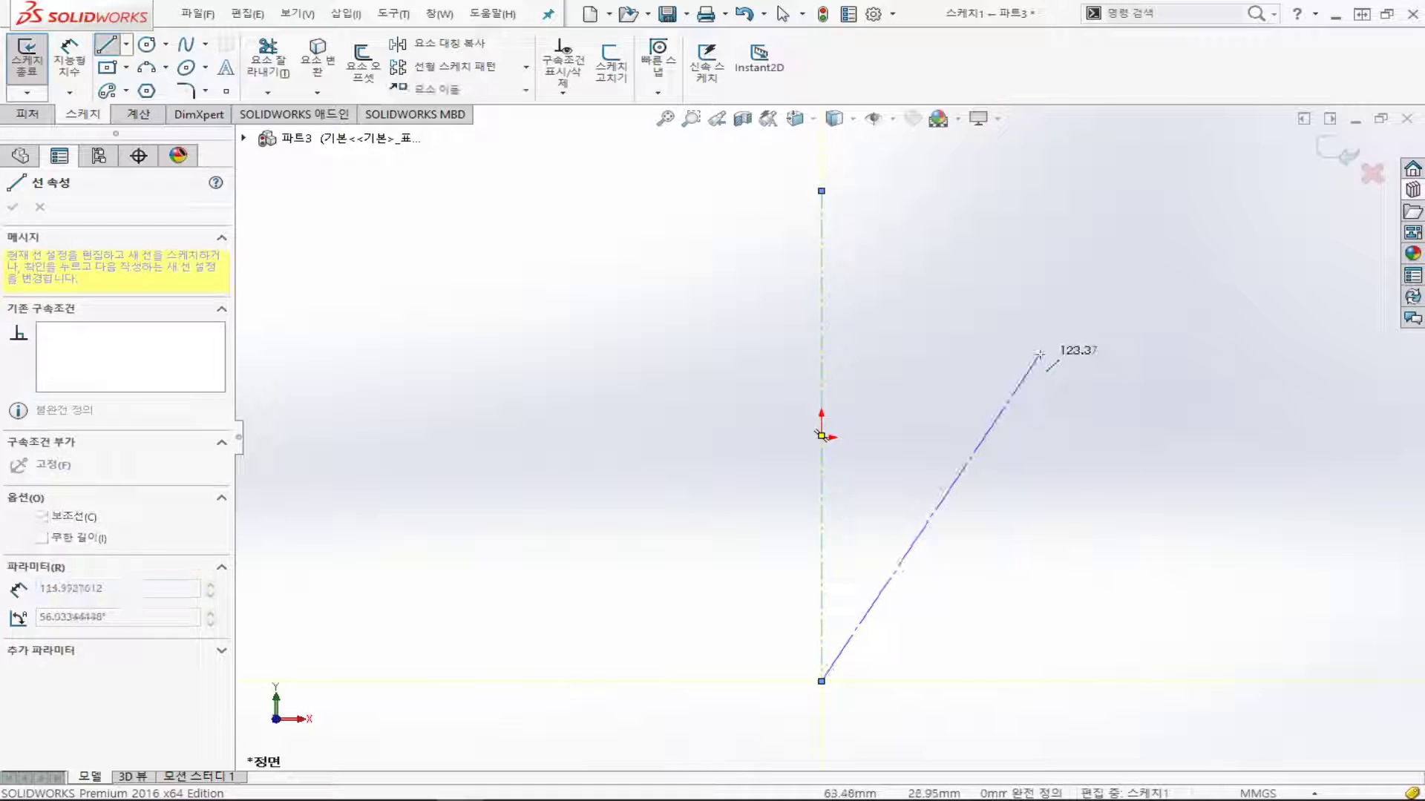
key("Escape")
key("Escape")
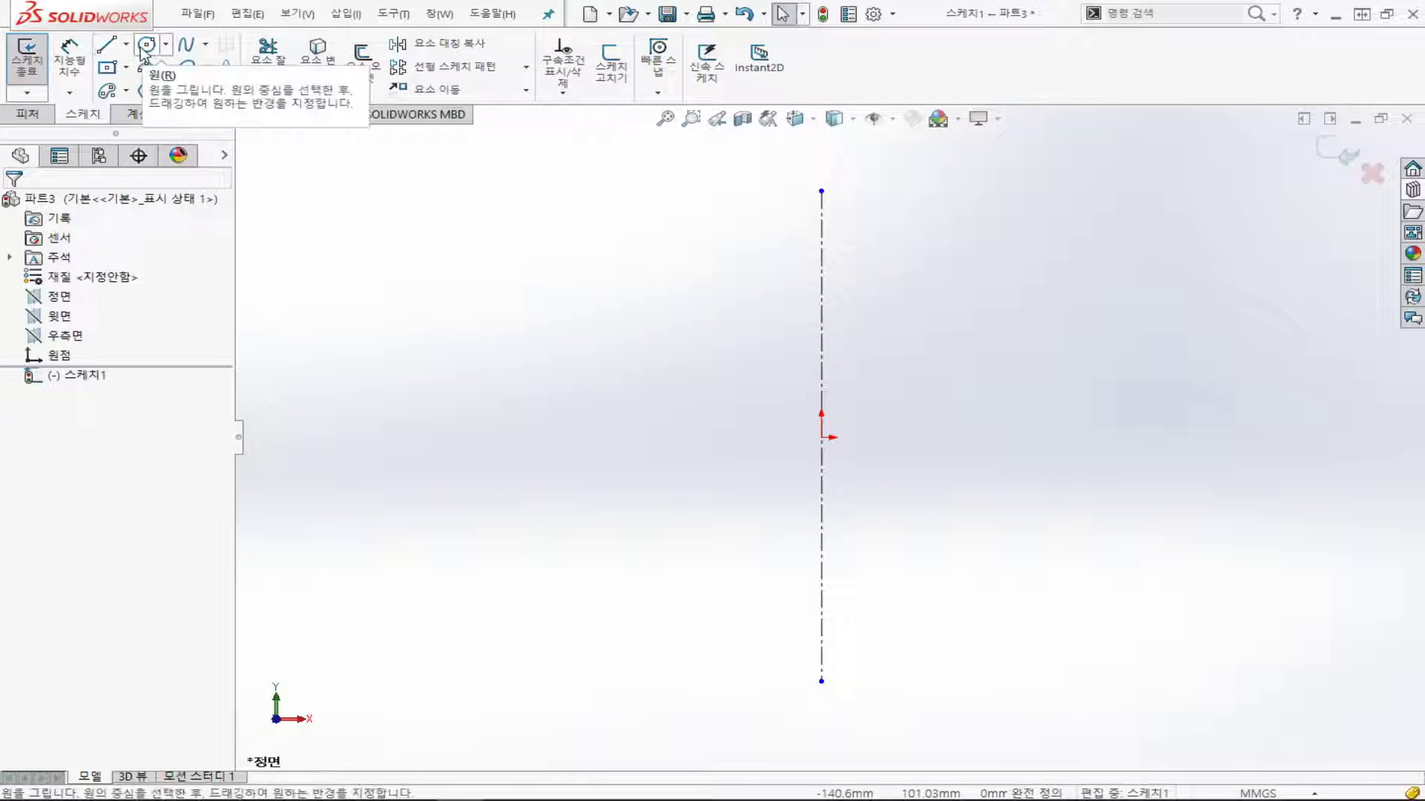
- Draw a circle right of the centreline and dimension its diameter to 60 mm
left_click(147, 44)
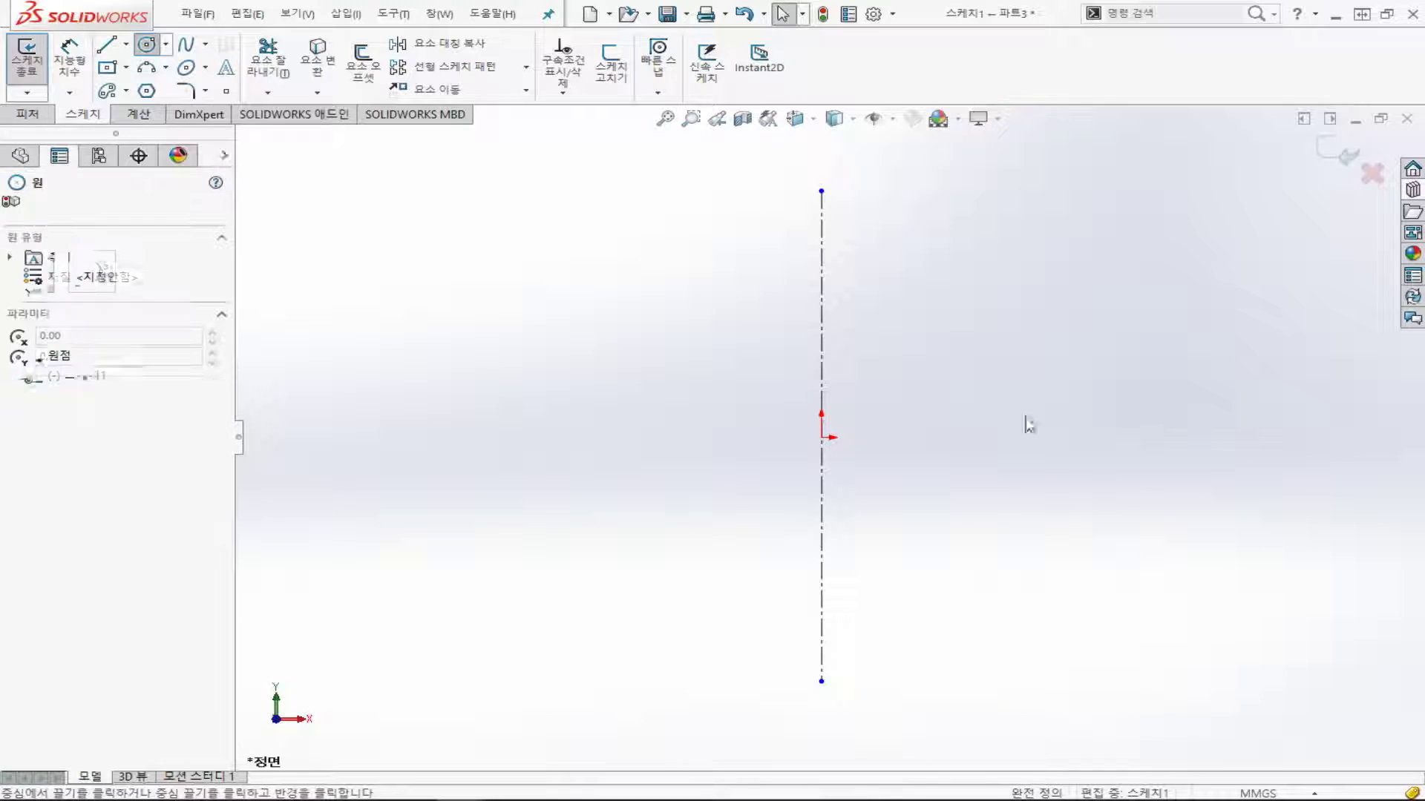
left_click(958, 437)
left_click(1036, 509)
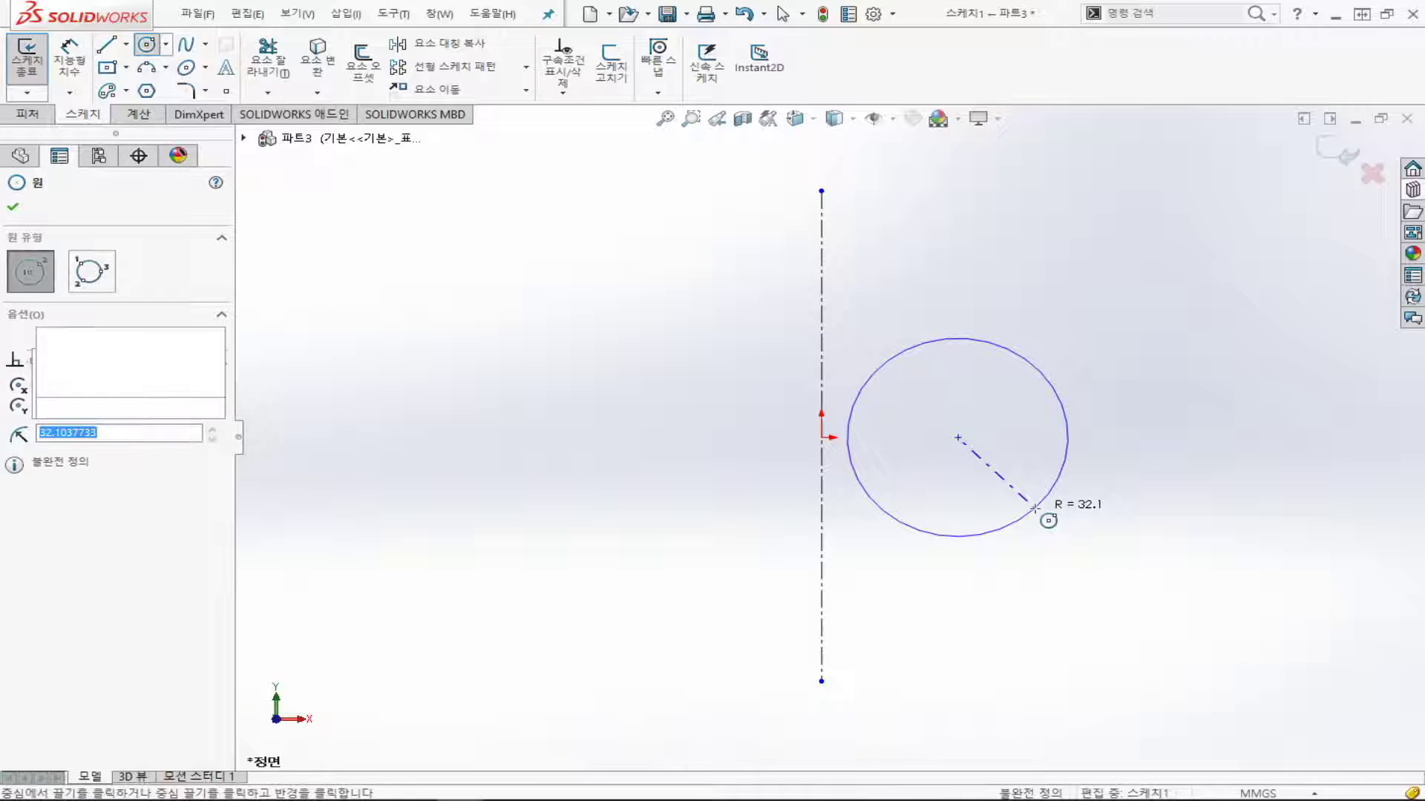
left_click(69, 64)
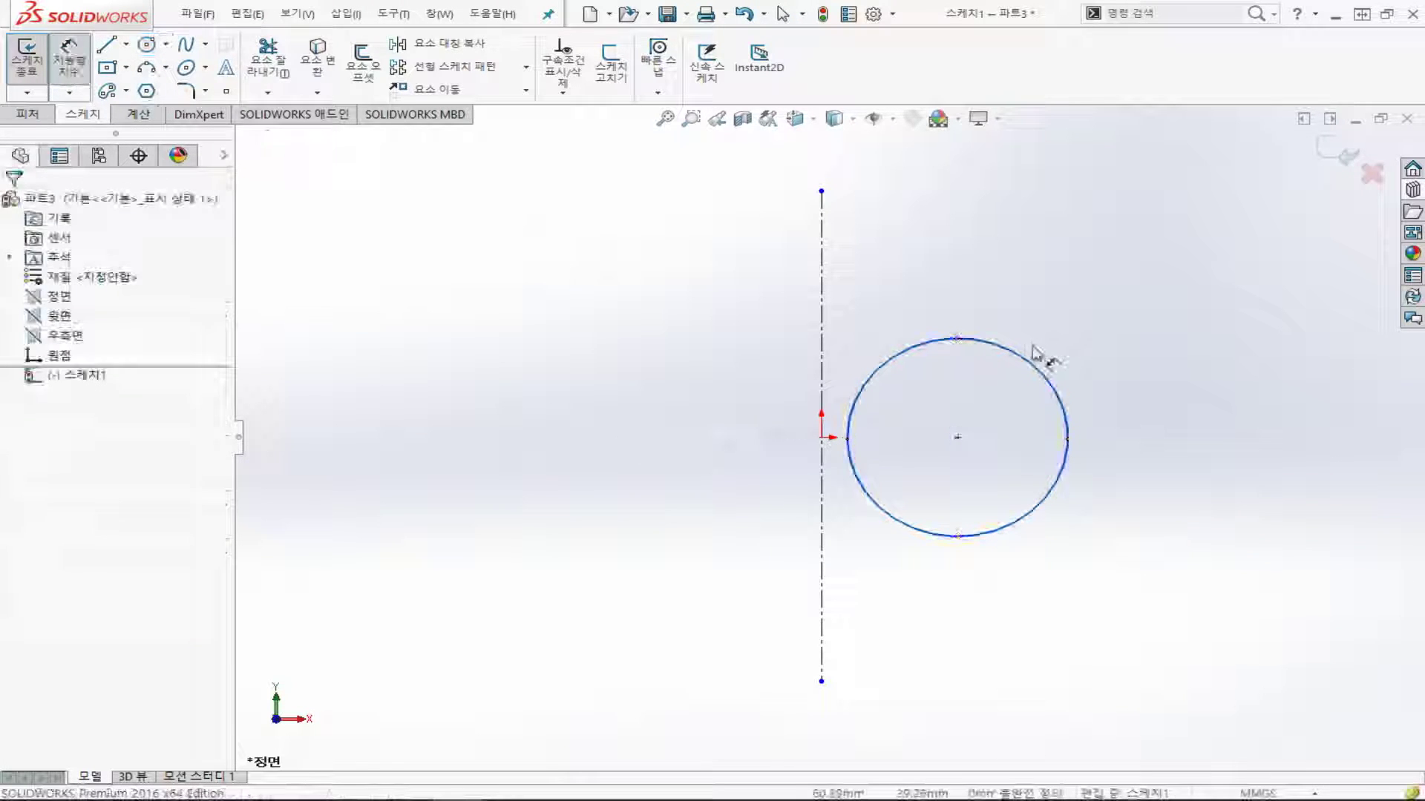
left_click(1040, 355)
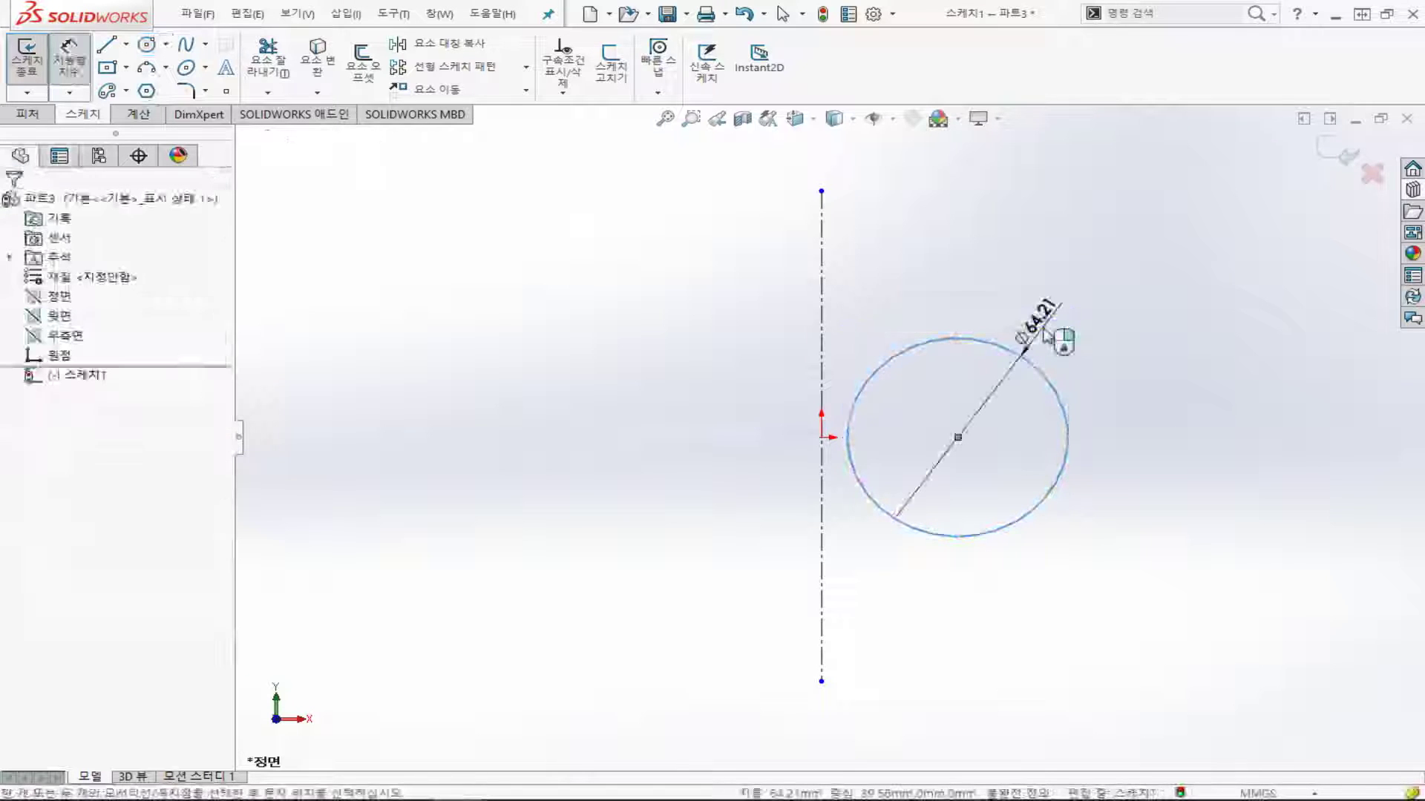
left_click(1059, 339)
type("50")
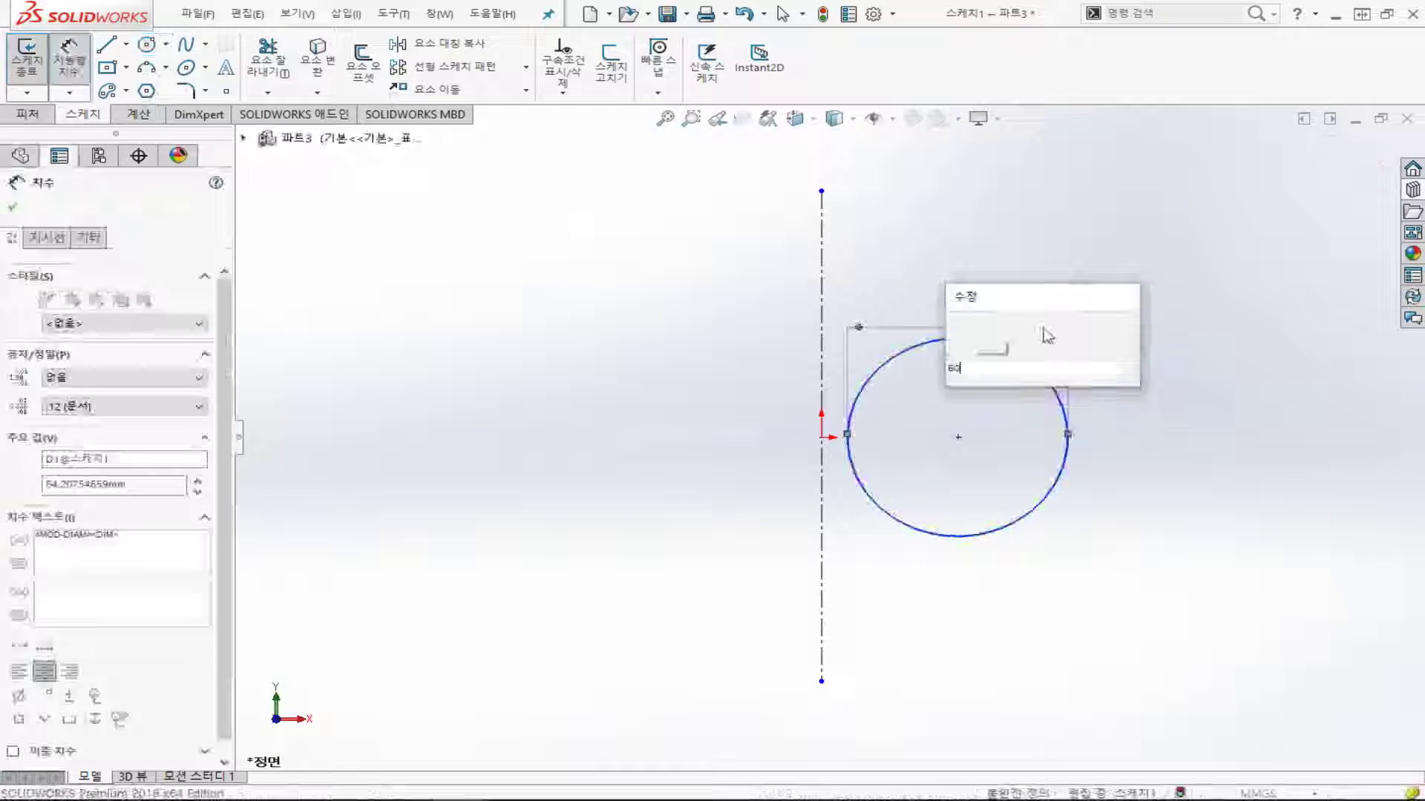
key("Return")
- Dimension the circle centre 60 mm from the vertical centreline
left_click(824, 439)
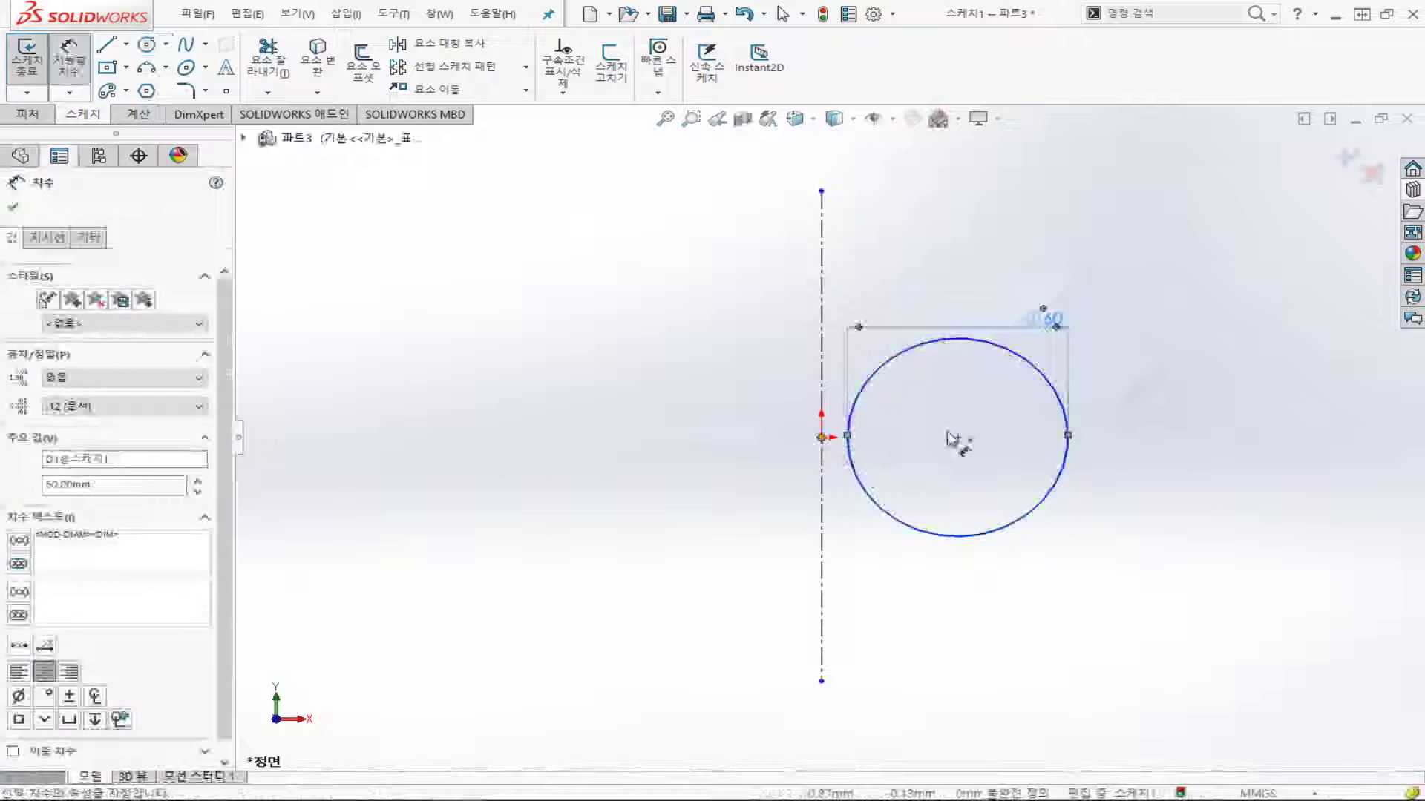
left_click(958, 437)
left_click(906, 562)
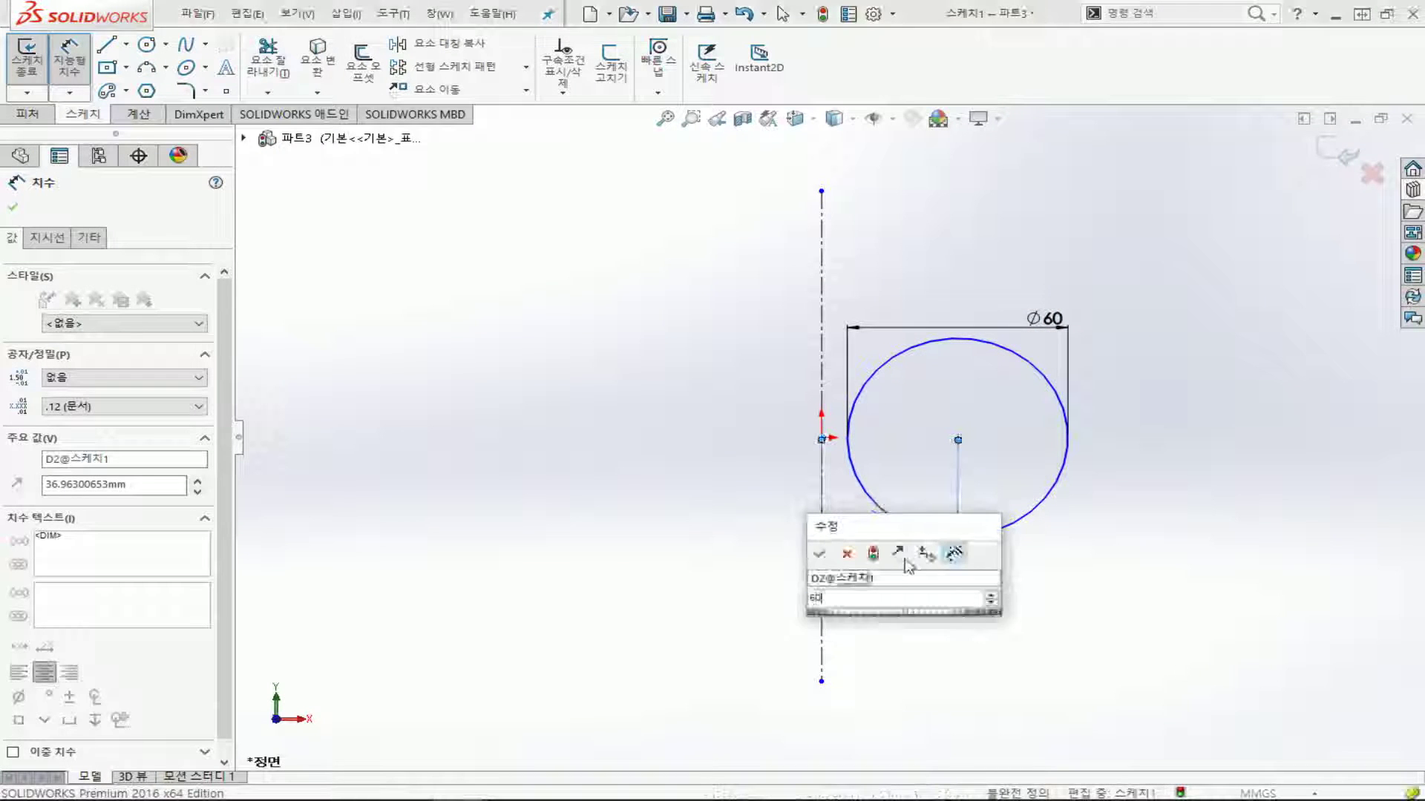
type("60")
key("Return")
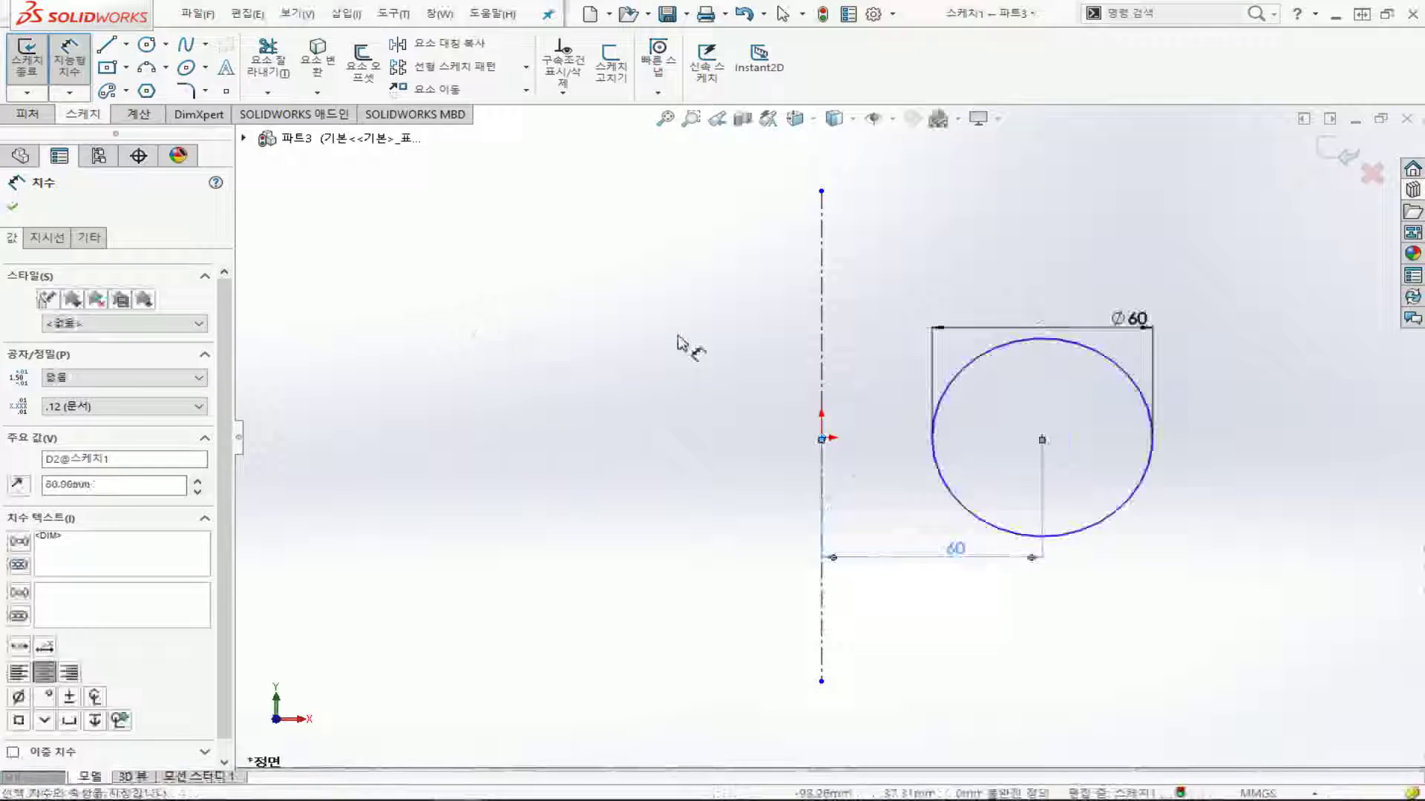
key("Escape")
key("Escape")
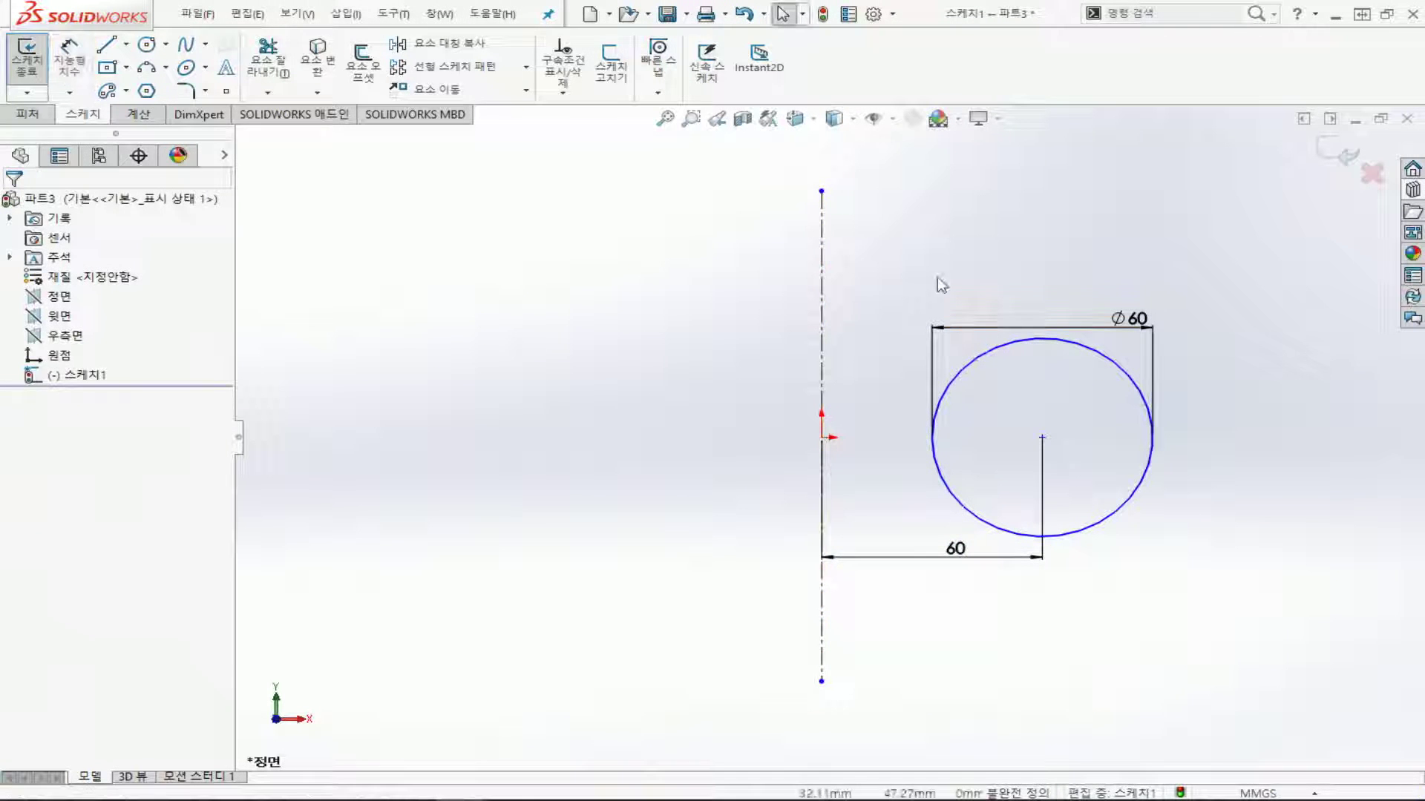
- Add a horizontal relation between the circle centre and origin, then close the fully defined sketch
left_click(822, 437)
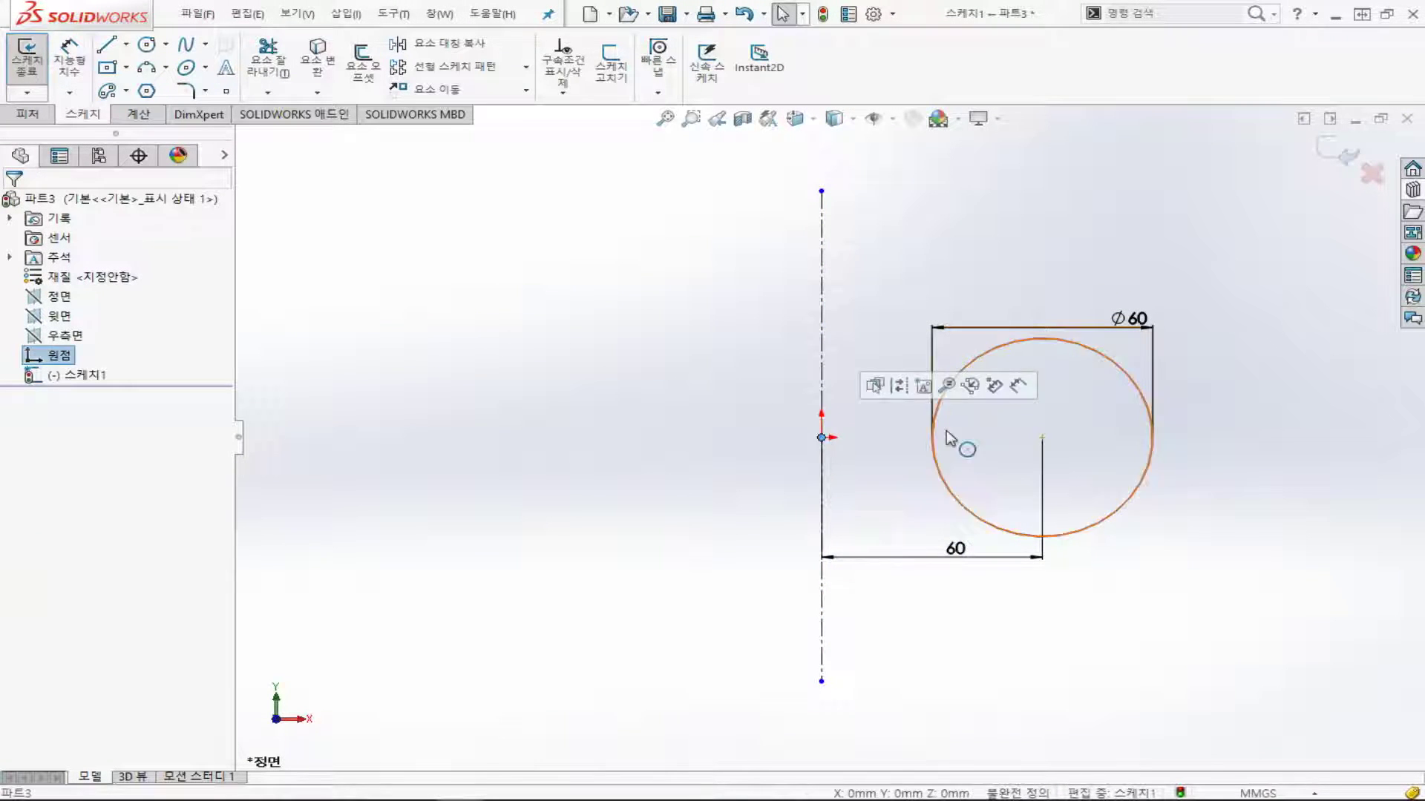
left_click(1042, 437, "ctrl")
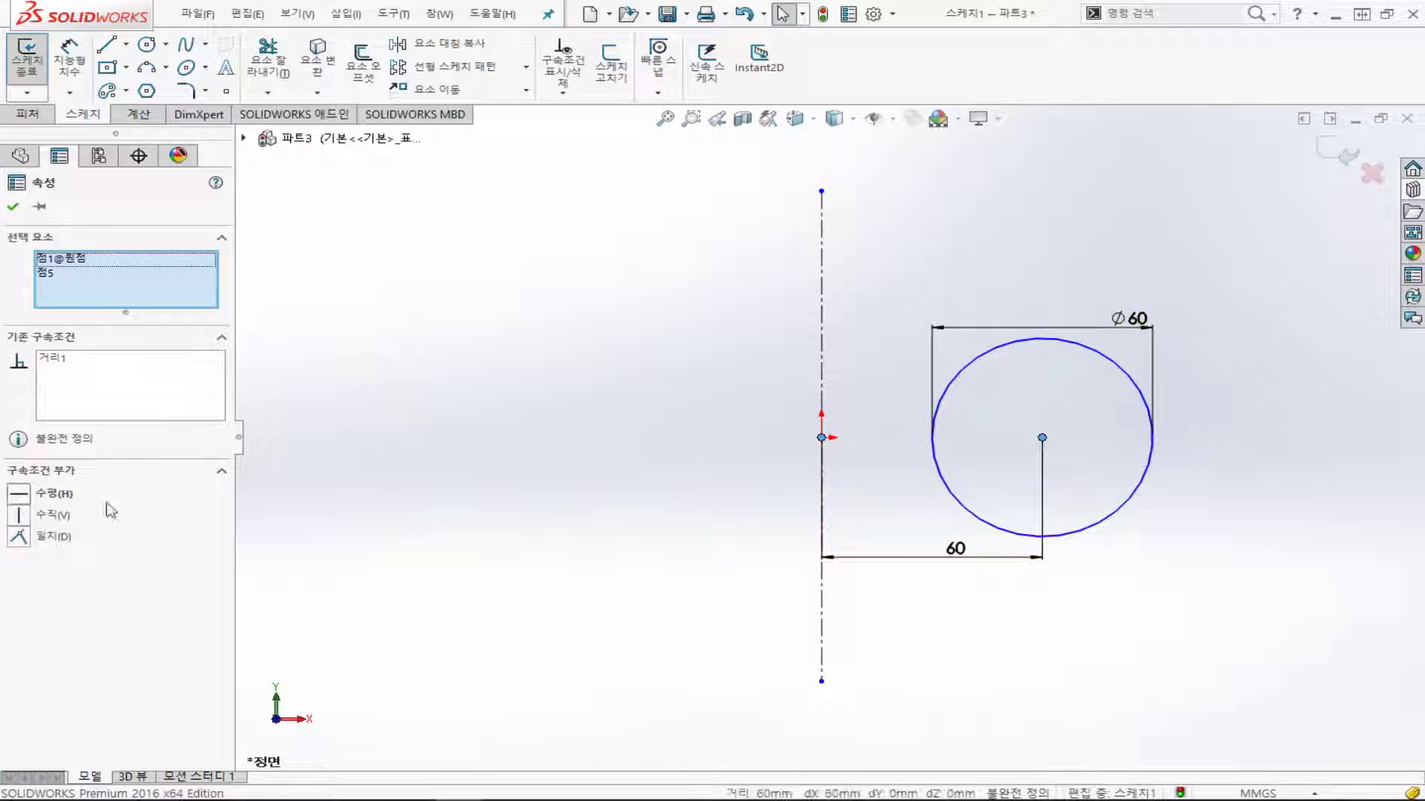
left_click(52, 493)
left_click(538, 290)
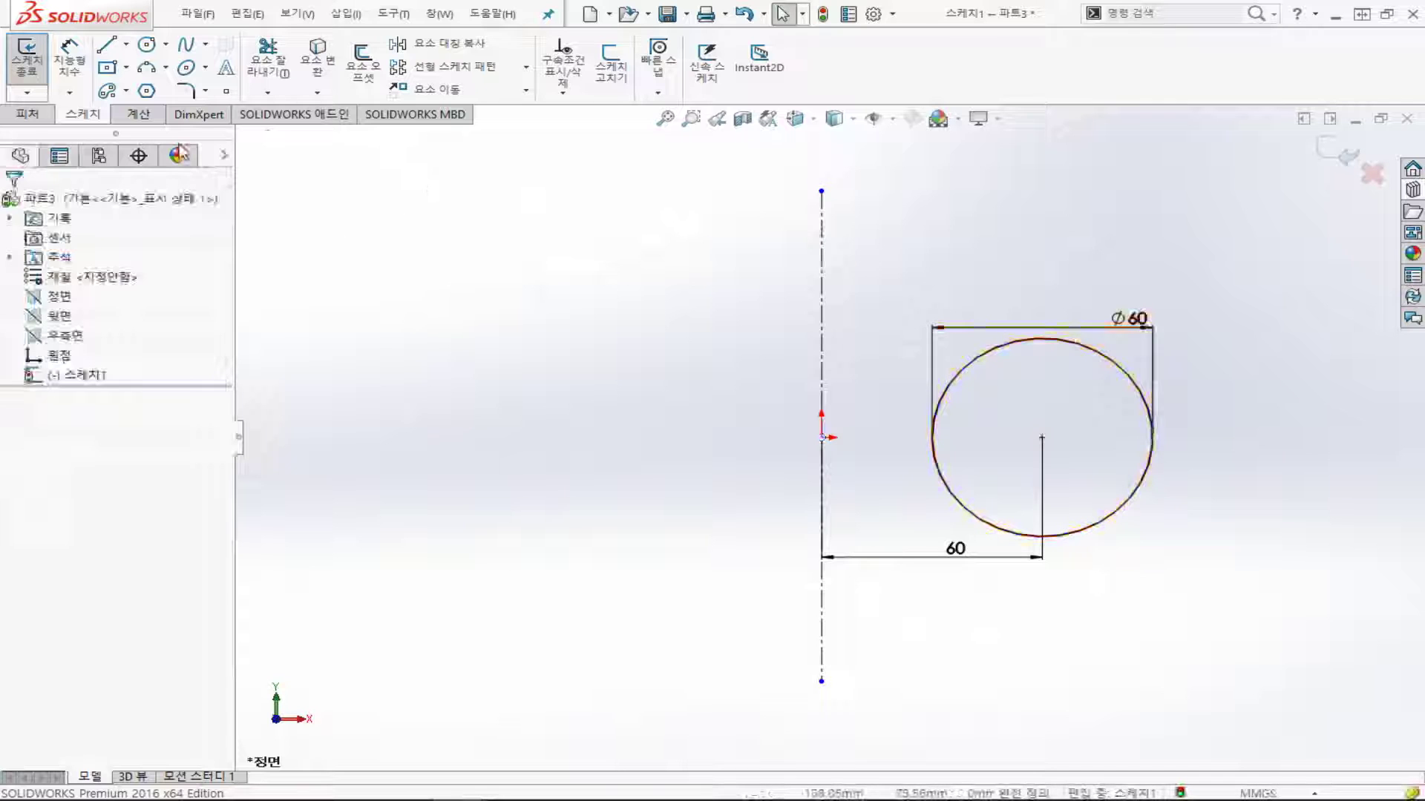
left_click(22, 71)
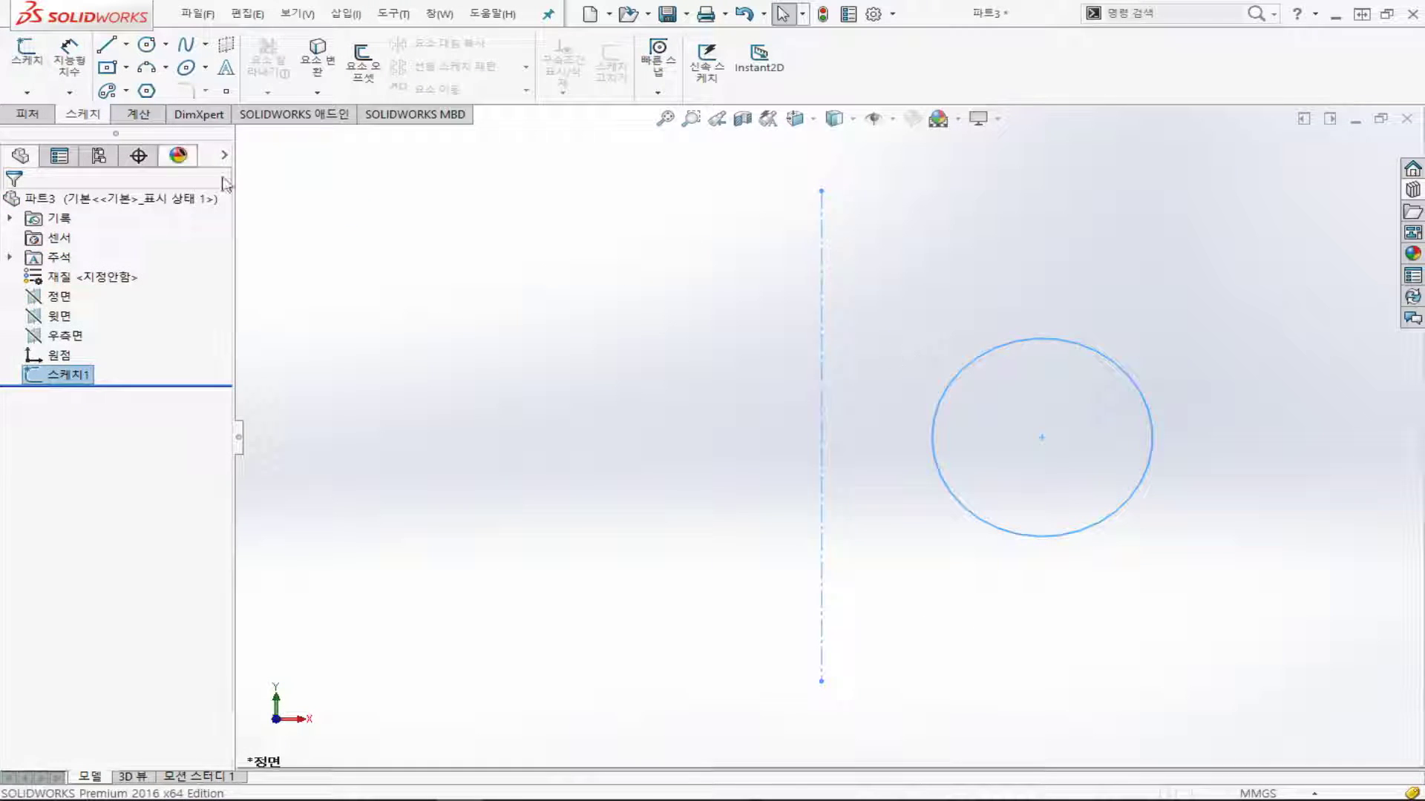
left_click(29, 115)
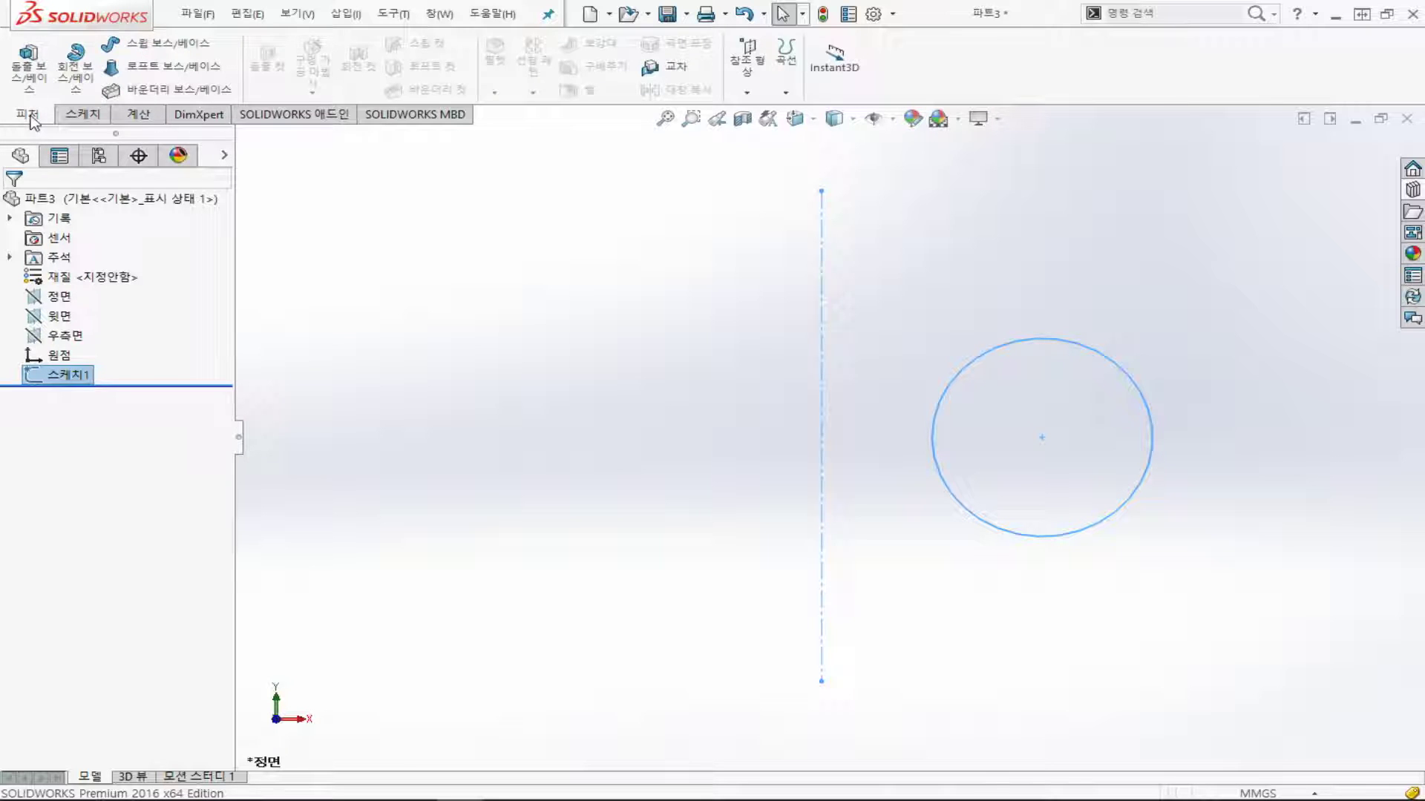
- Preview a 360° revolve of the circle about the centreline, keeping the default end condition
left_click(79, 91)
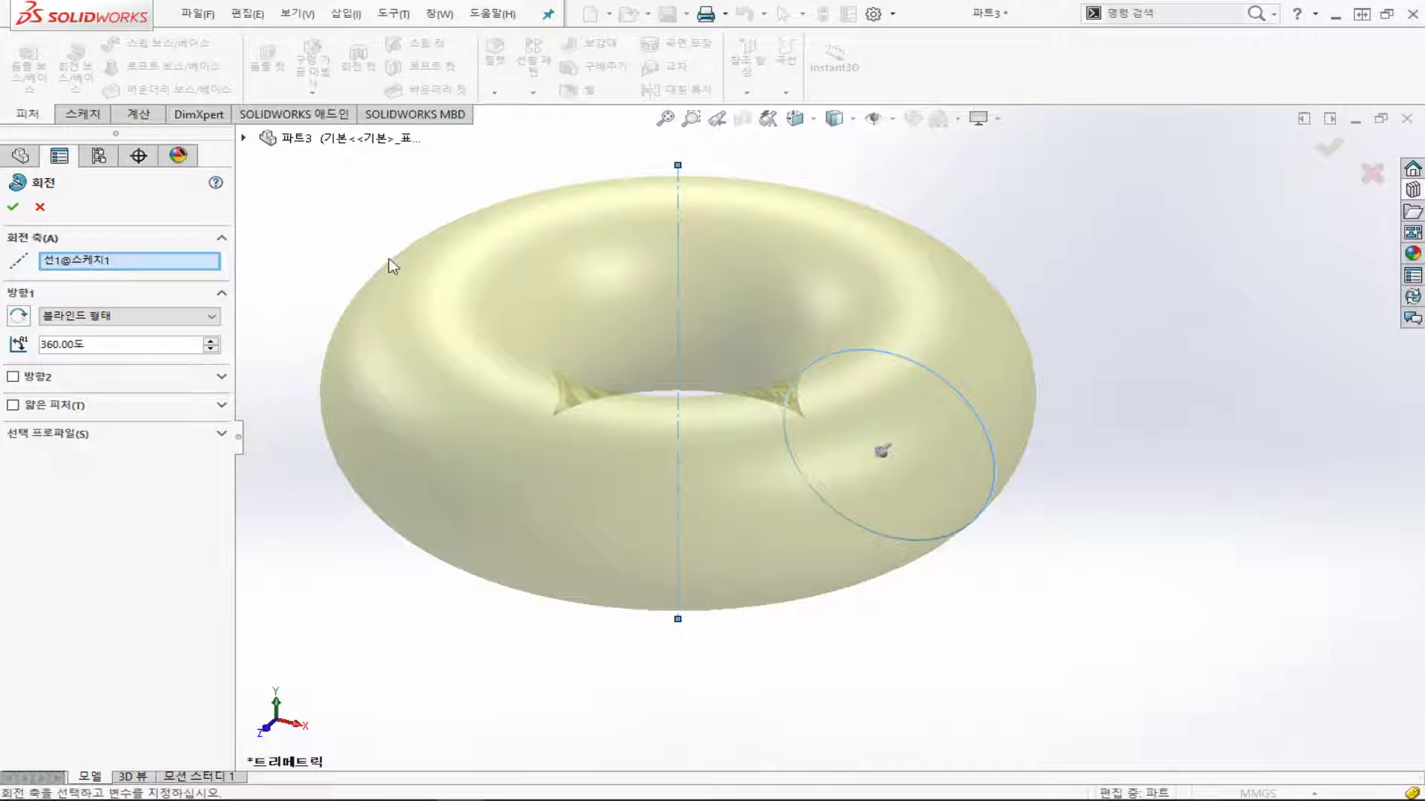
mouse_move(642, 296)
middle_mouse_down()
mouse_move(579, 183)
mouse_move(576, 279)
middle_mouse_up()
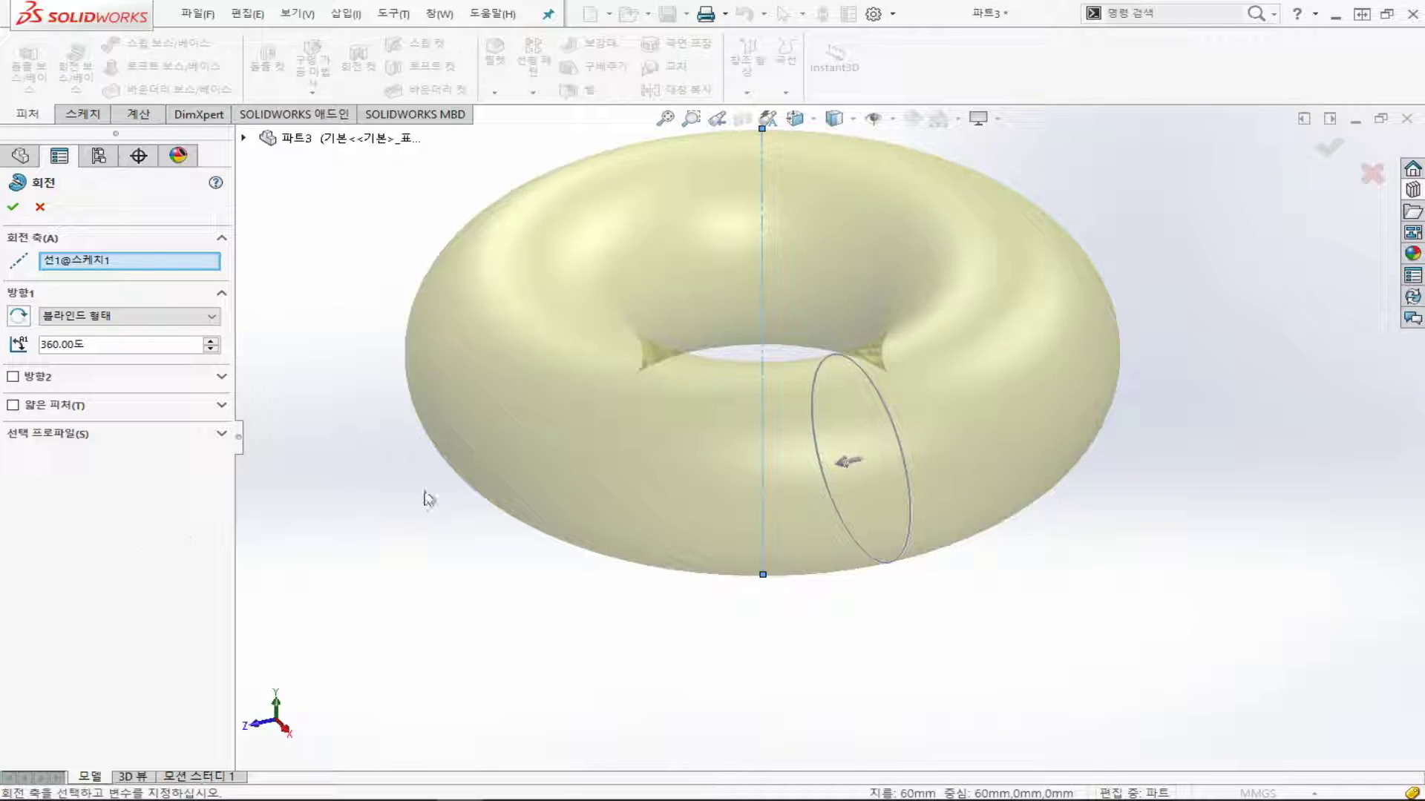
key("ctrl+7")
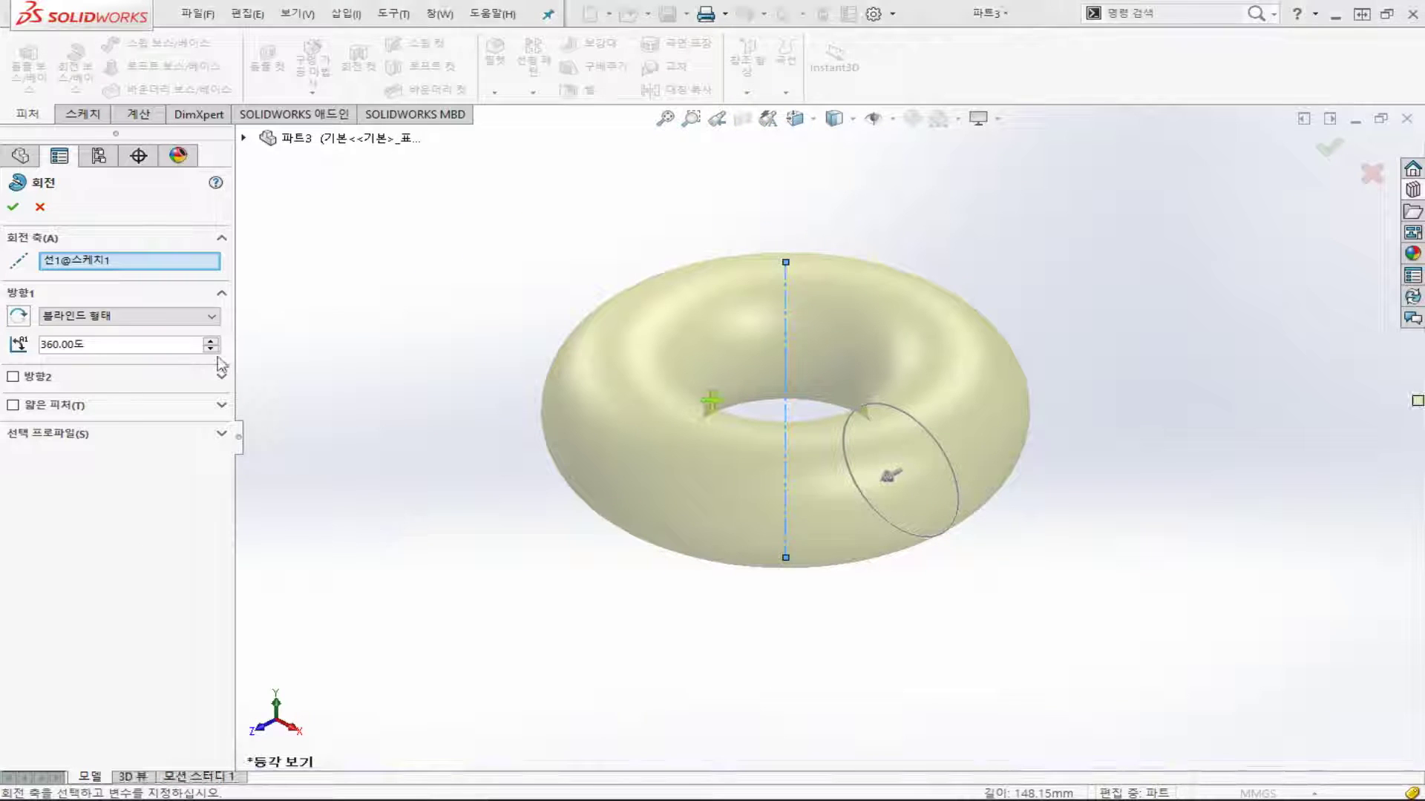
left_click(155, 318)
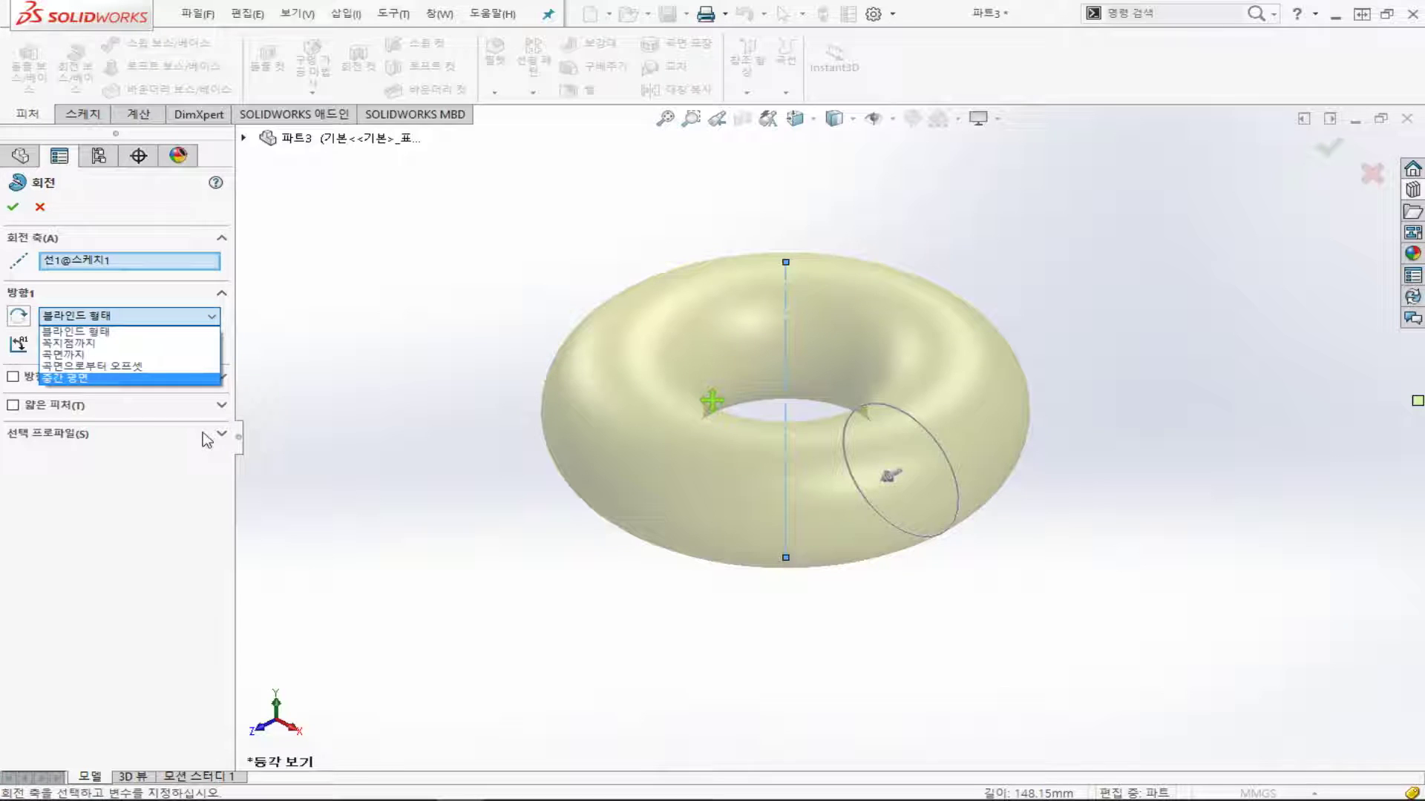
left_click(380, 339)
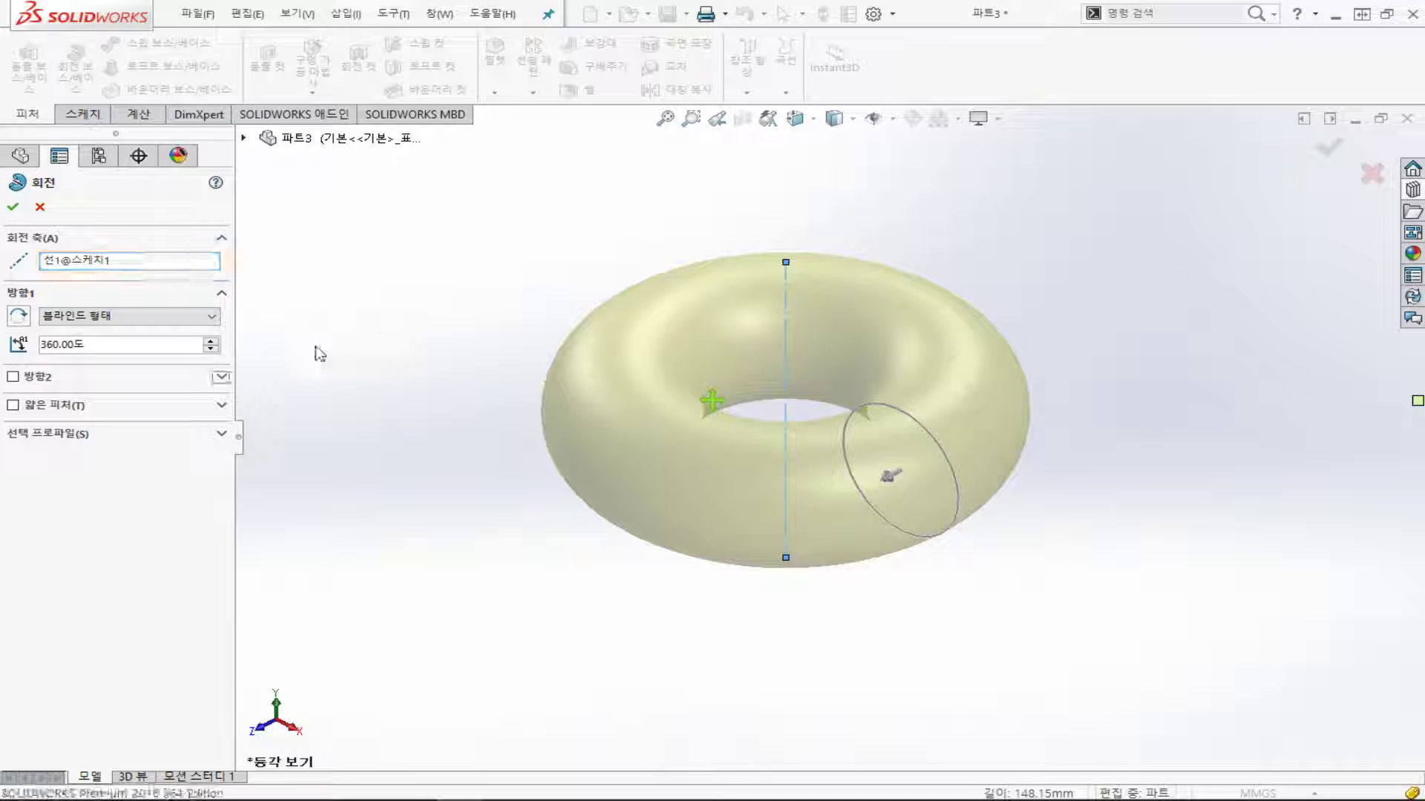
- Revolve the circle 90° in Direction 1 and 60° in Direction 2, creating 회전1
left_click(11, 377)
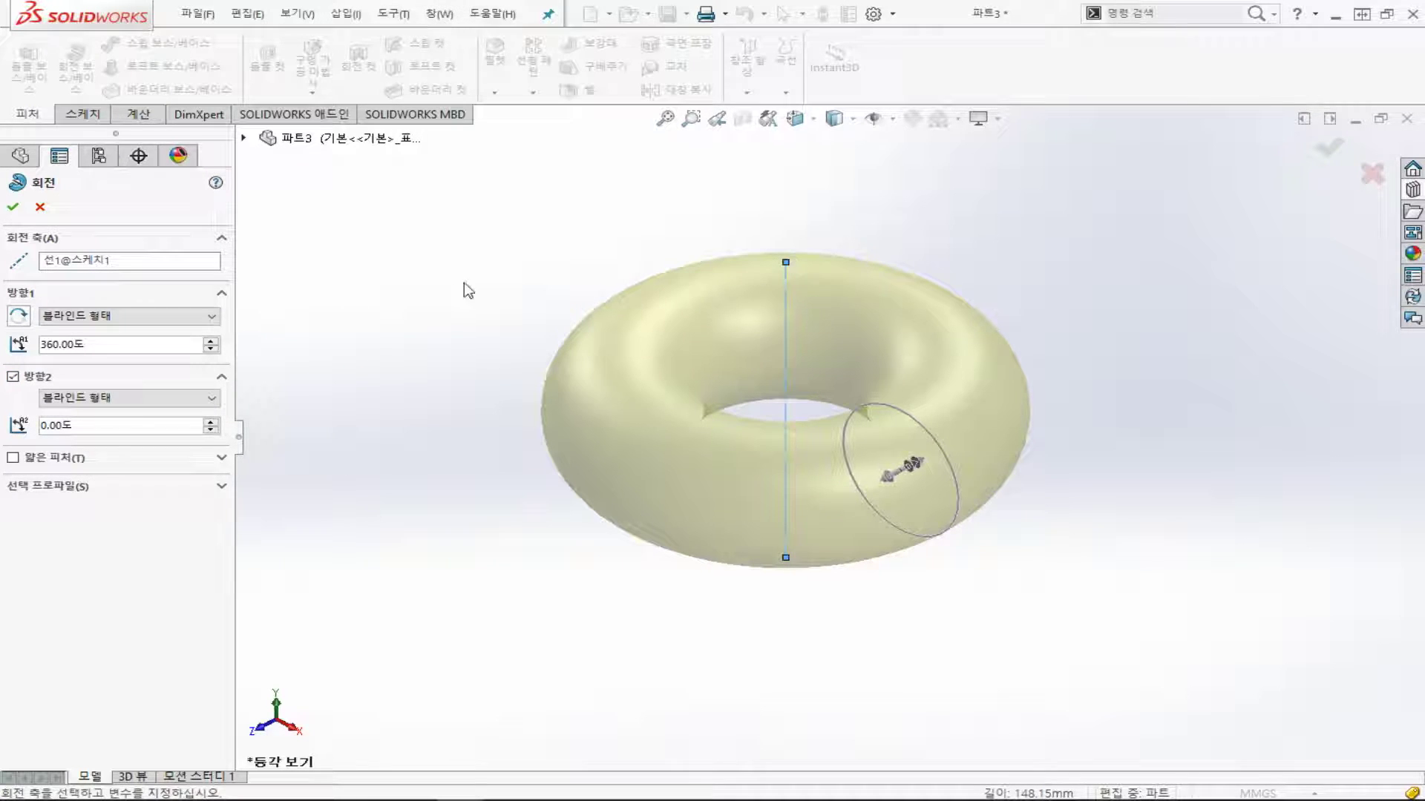
double_click(162, 348)
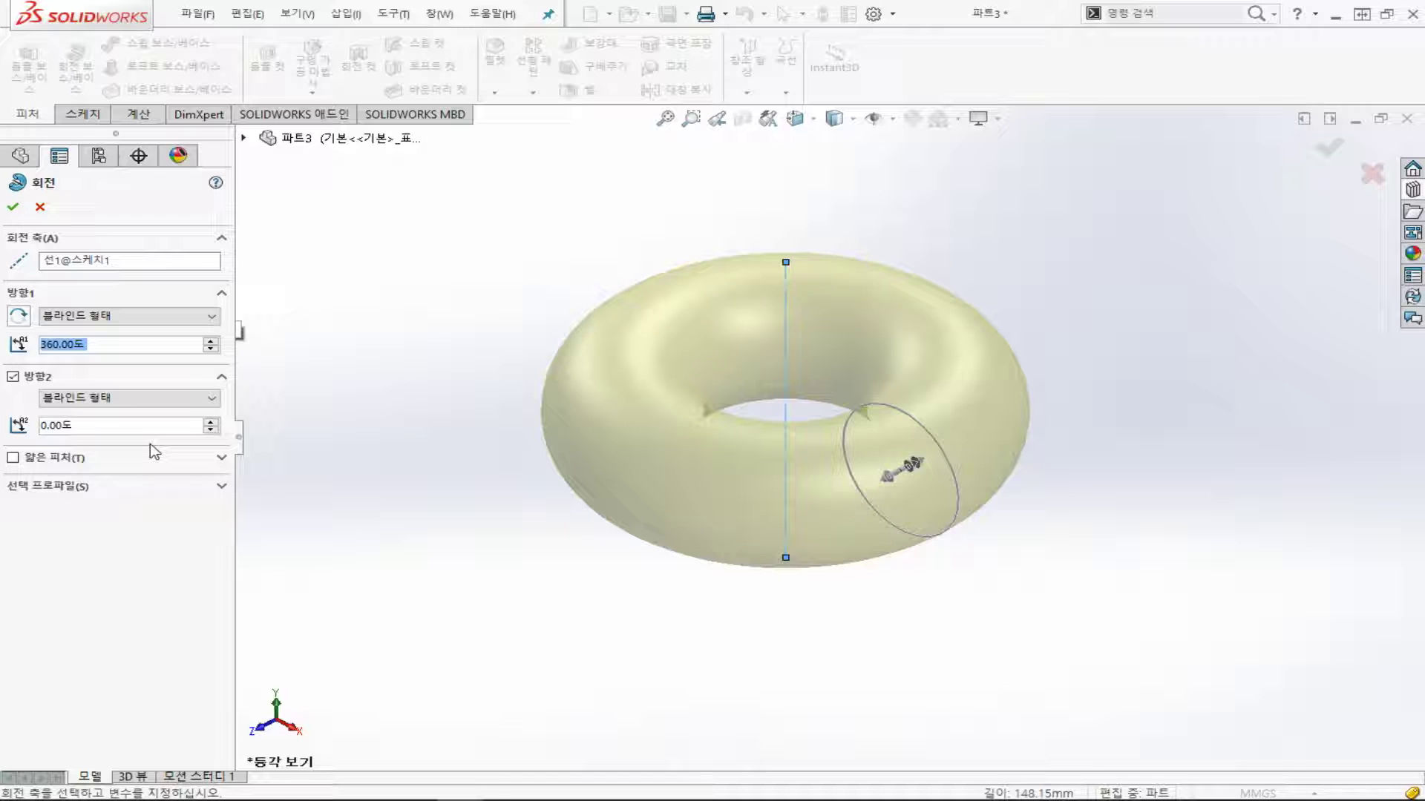
type("90")
key("Return")
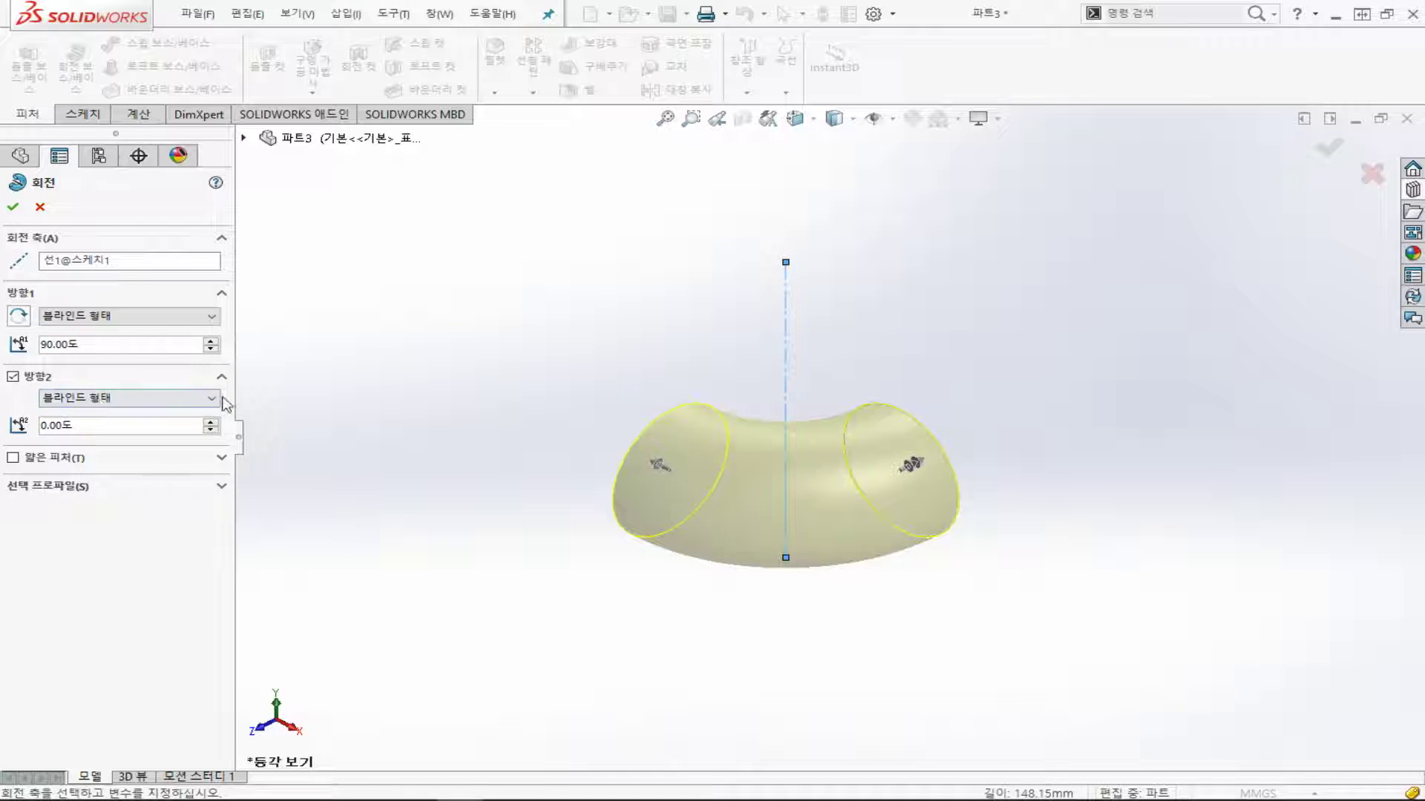
double_click(173, 427)
type("60")
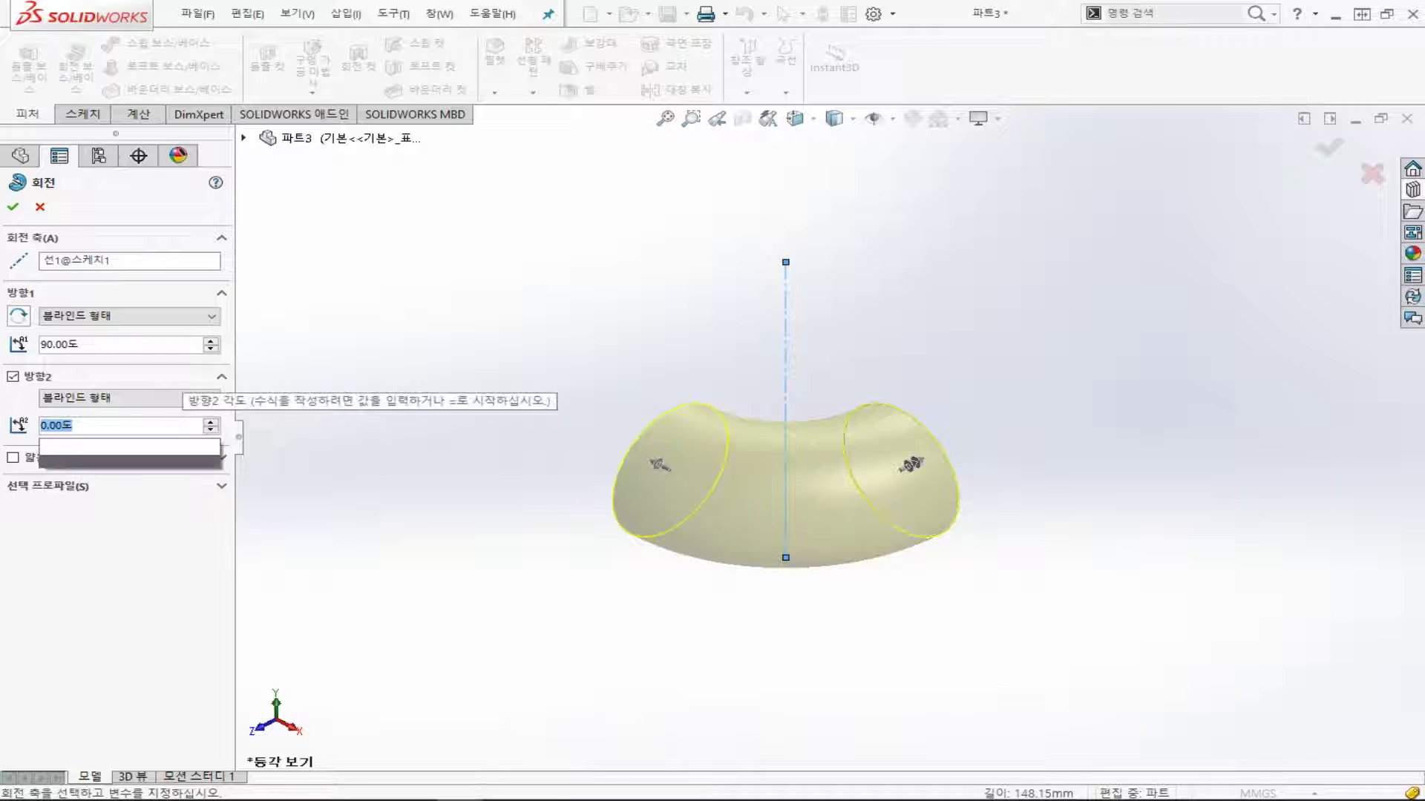
key("Return")
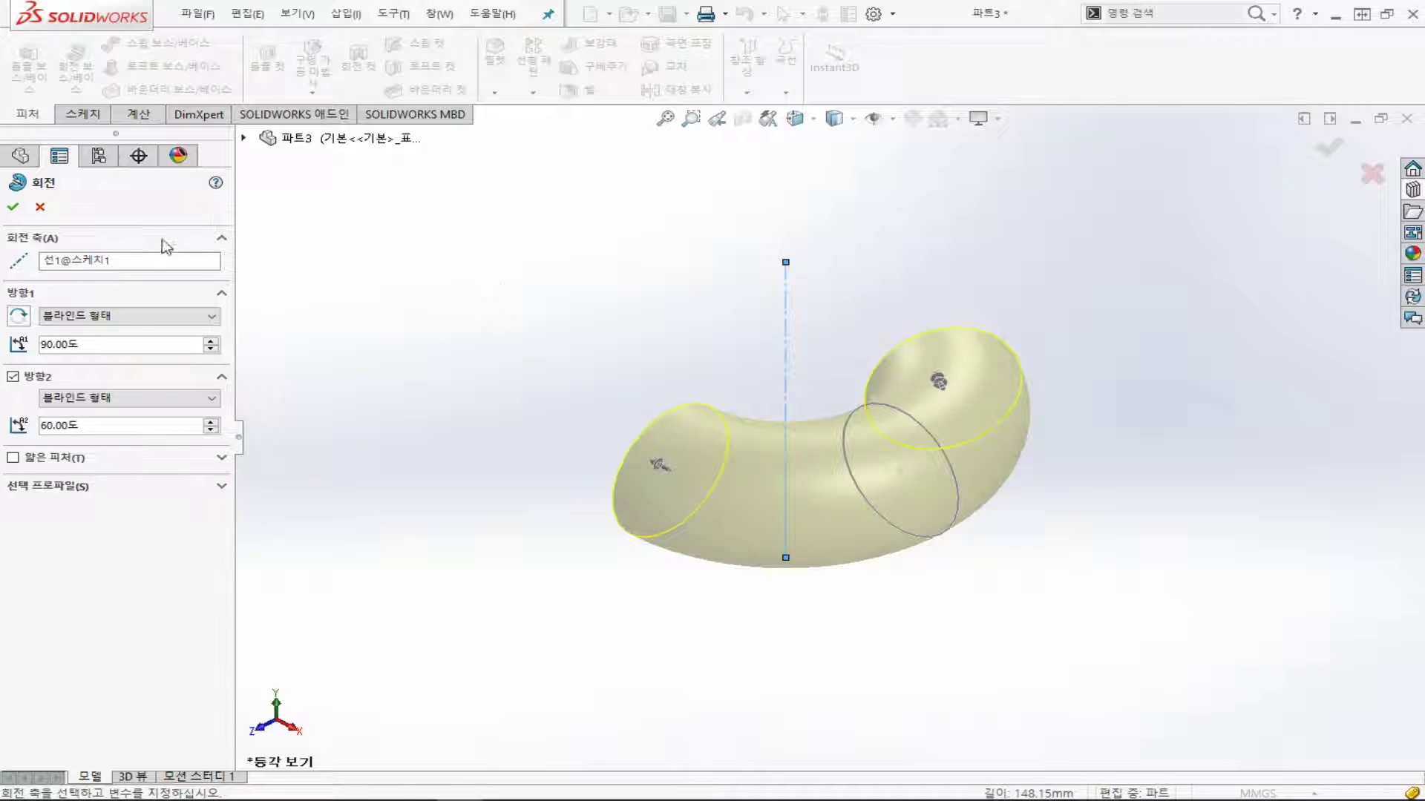
left_click(16, 212)
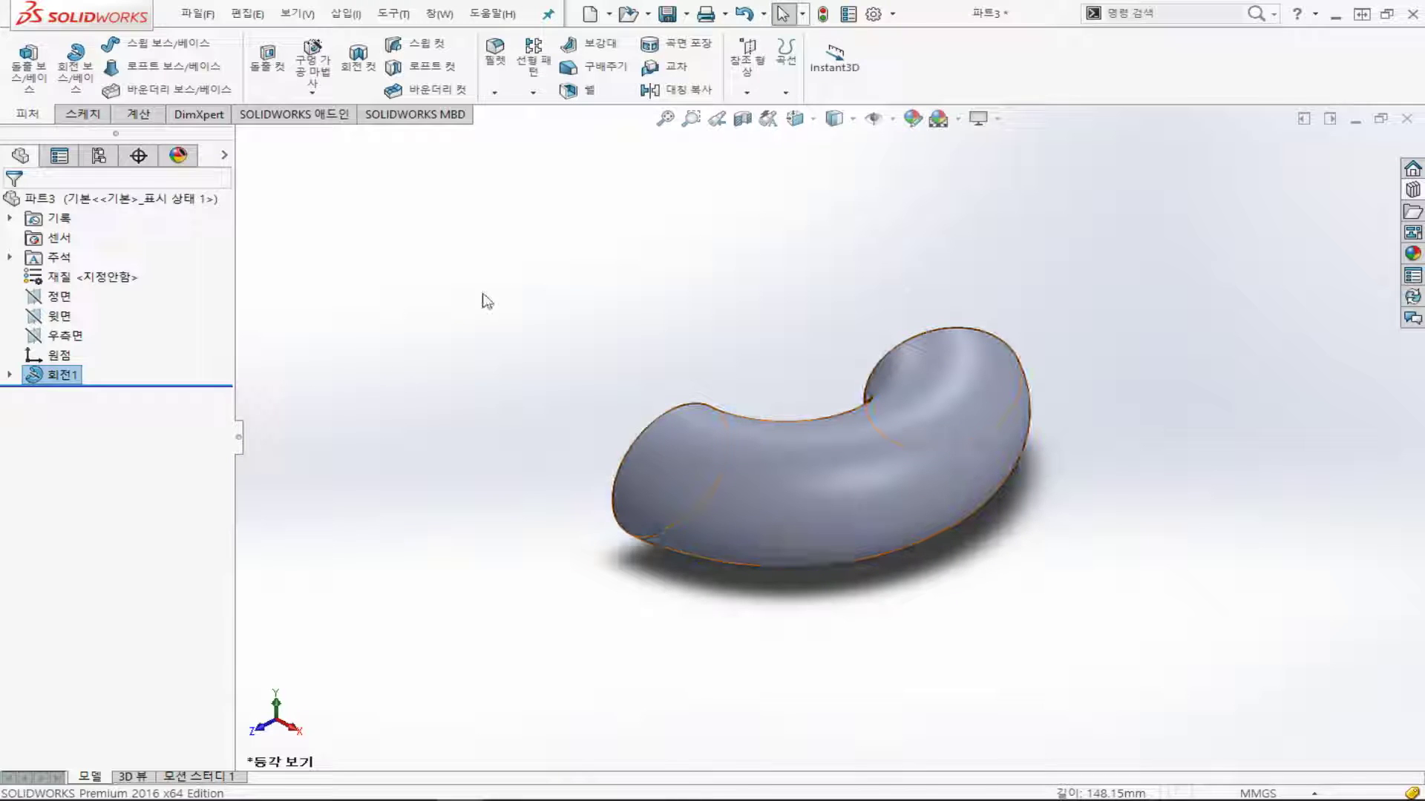
- Delete the 회전1 revolve feature from the tree and confirm the deletion
left_click(65, 375)
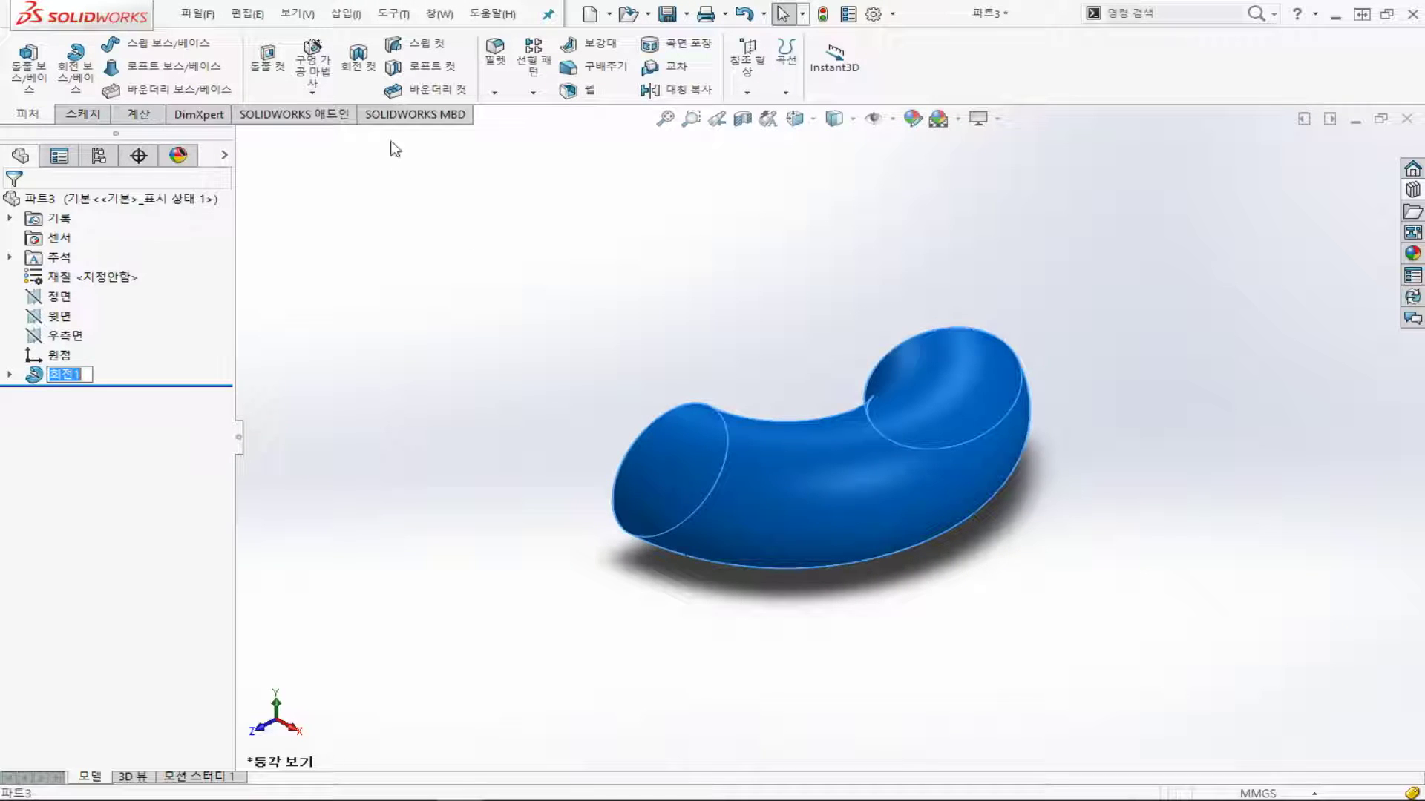
left_click(267, 442)
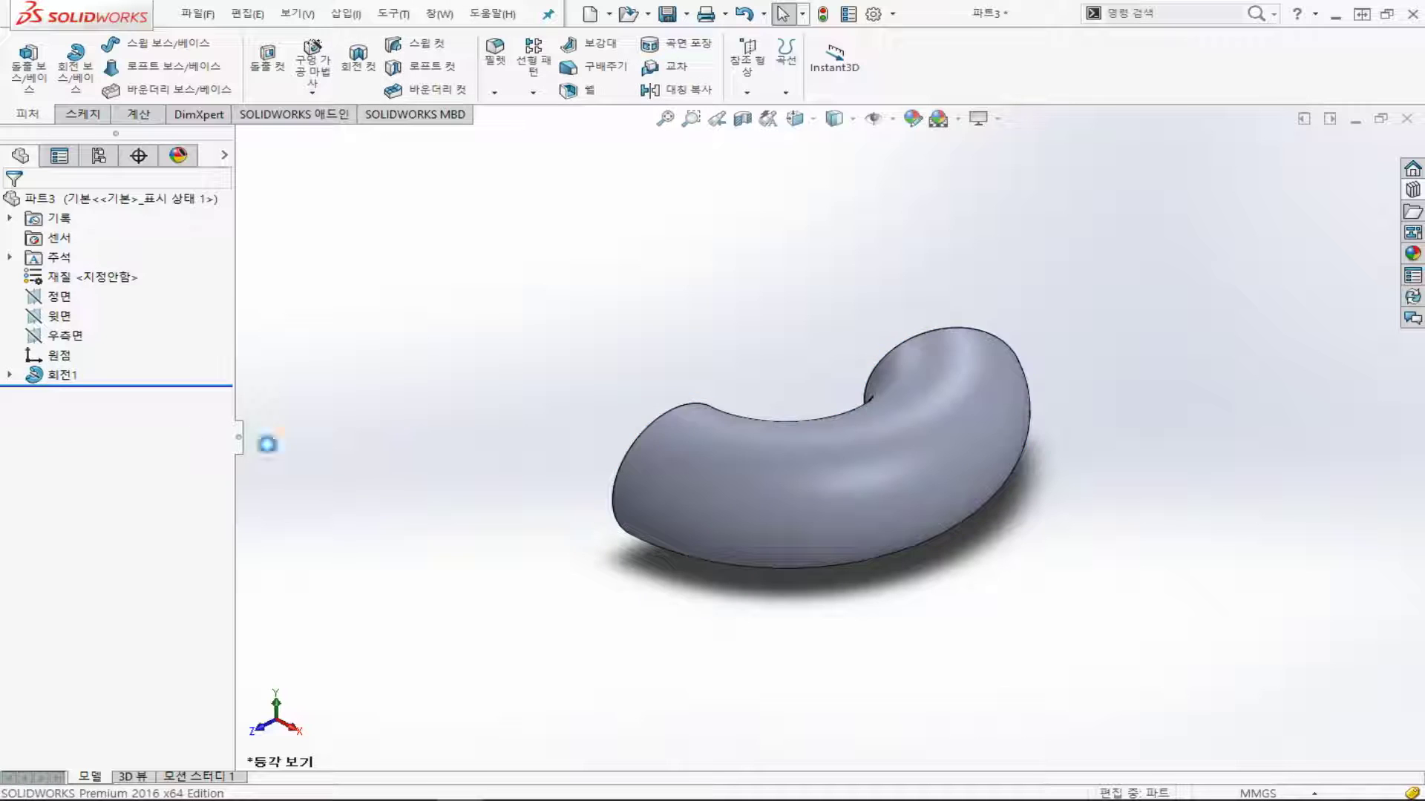
left_click(37, 377)
key("Delete")
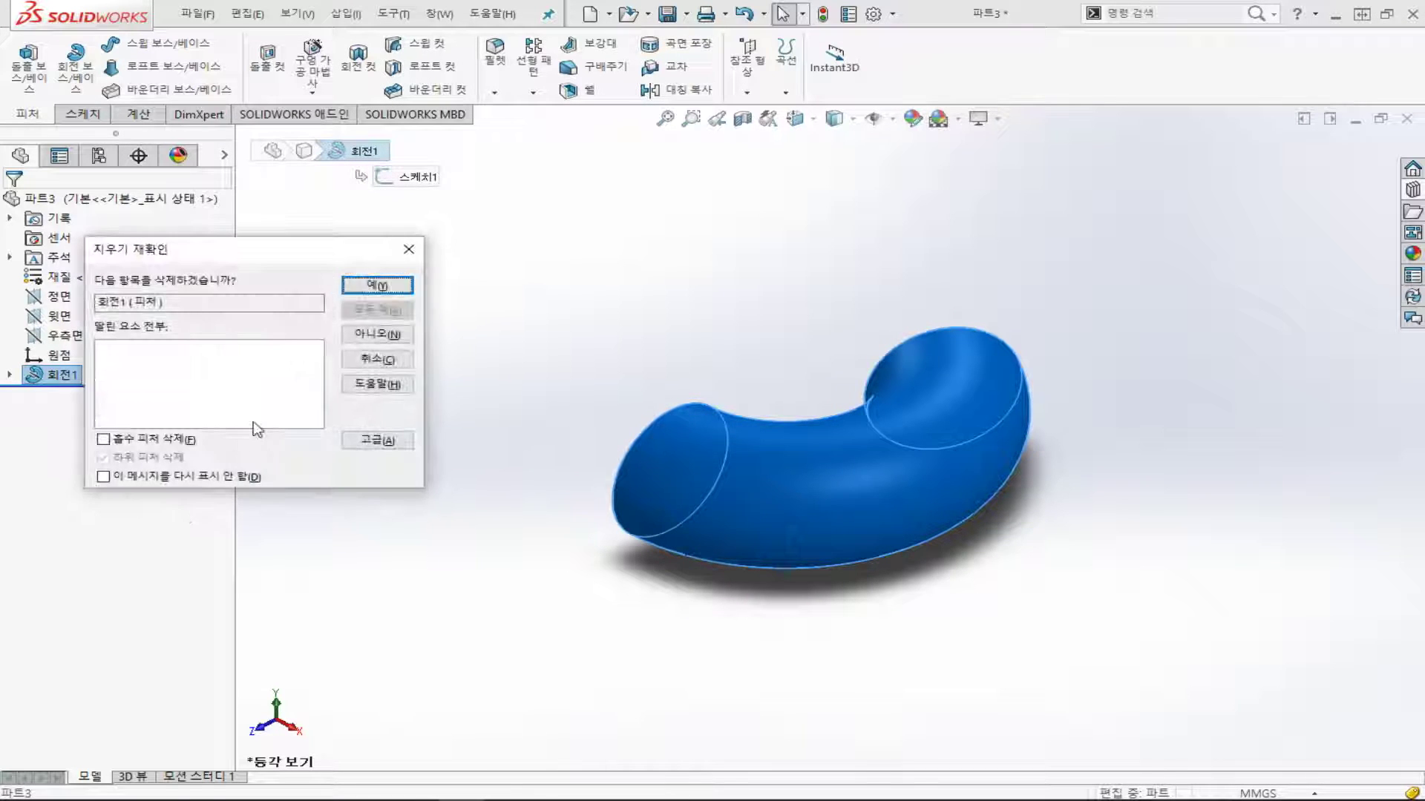
left_click(374, 288)
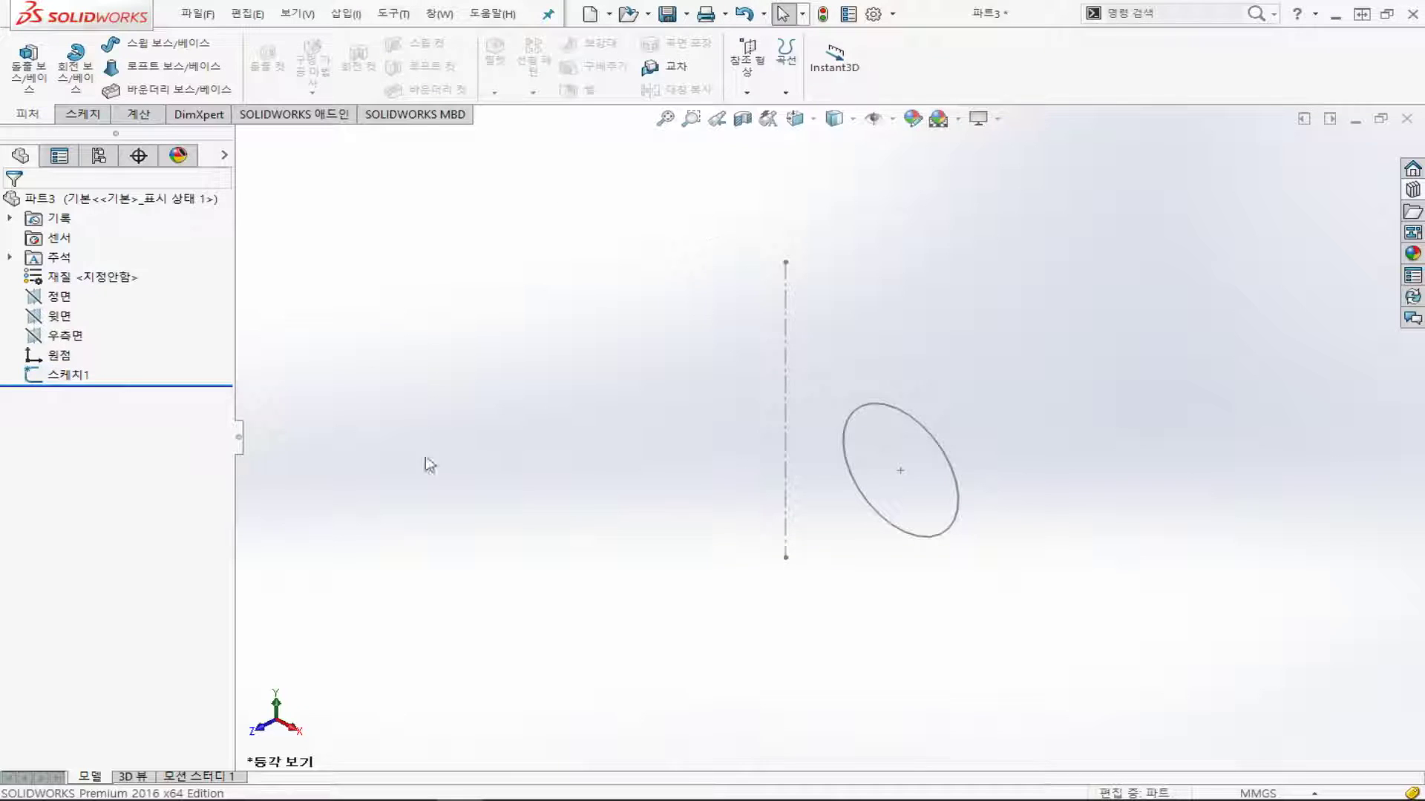
- On the Top plane, sketch a centre rectangle anchored at the origin
left_click(59, 317)
left_click(82, 114)
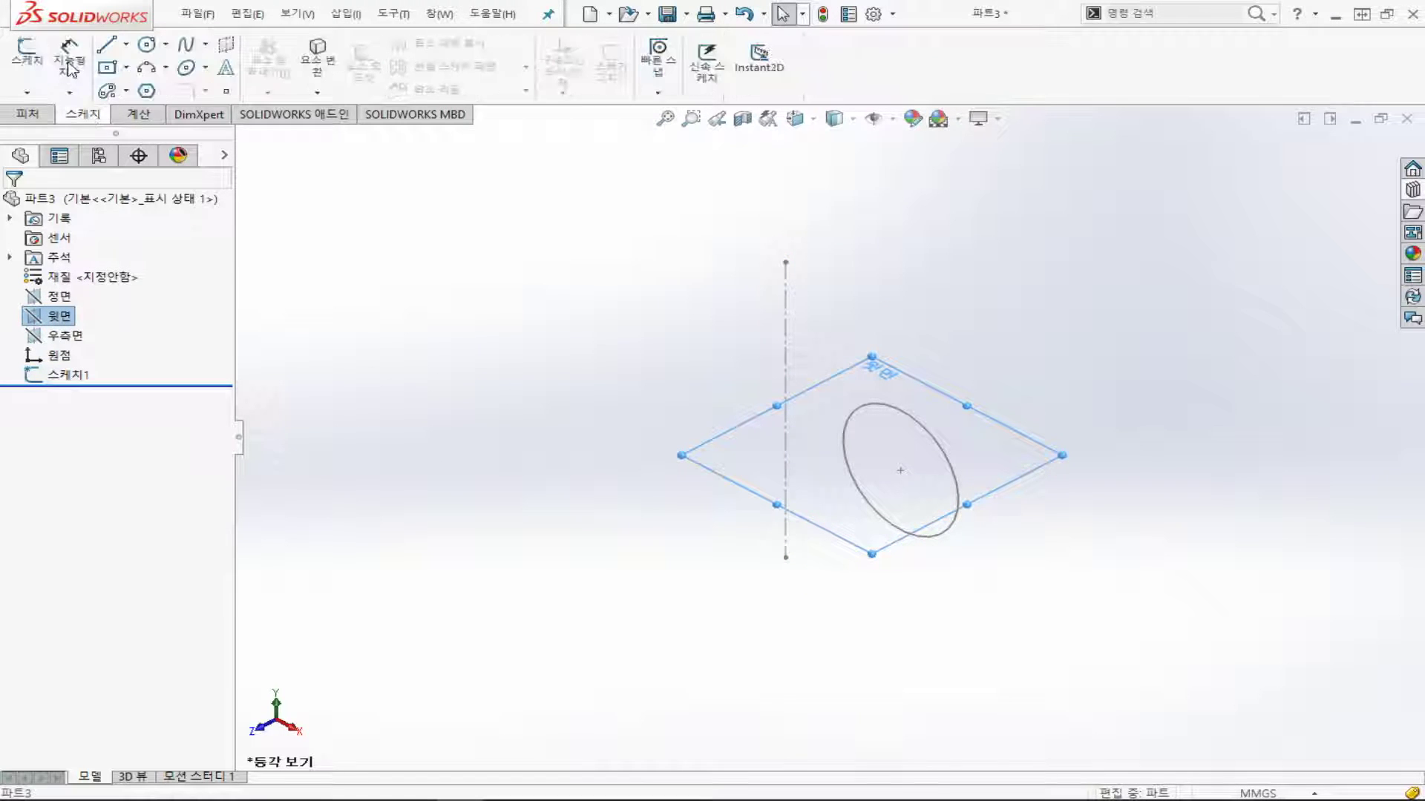
left_click(108, 68)
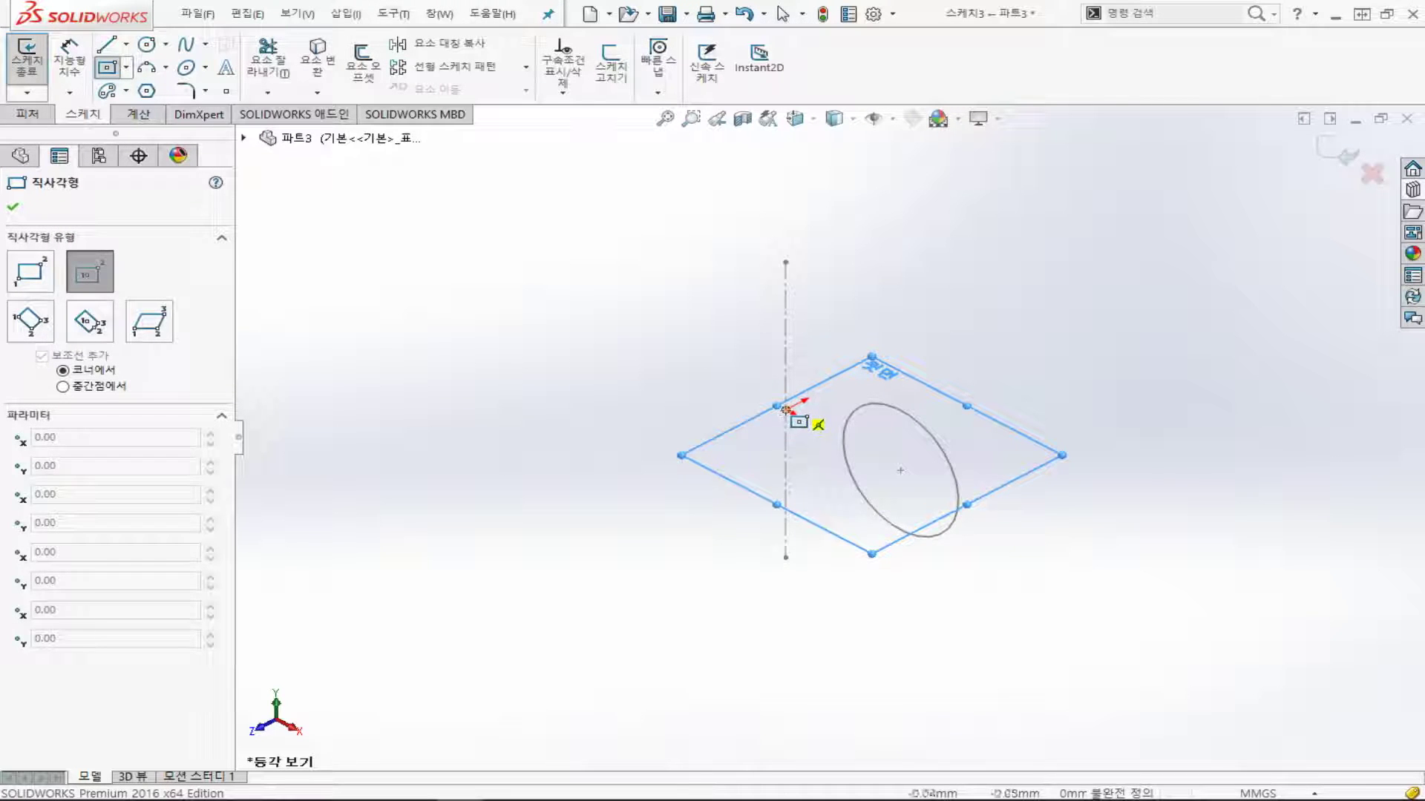
left_click(787, 410)
left_click(859, 262)
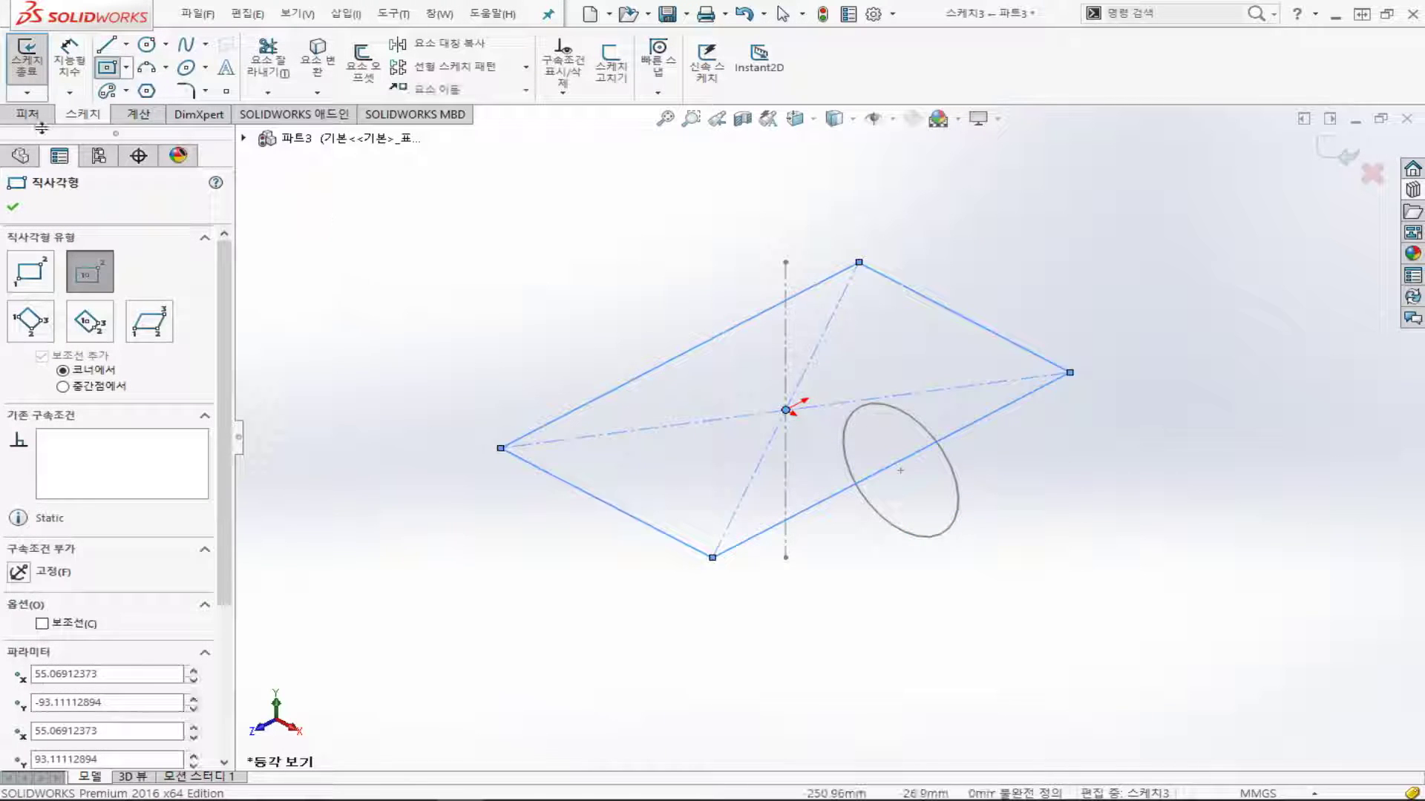
- Dimension both adjacent sides of the rectangle to 80 mm, making an 80 × 80 square
left_click(70, 50)
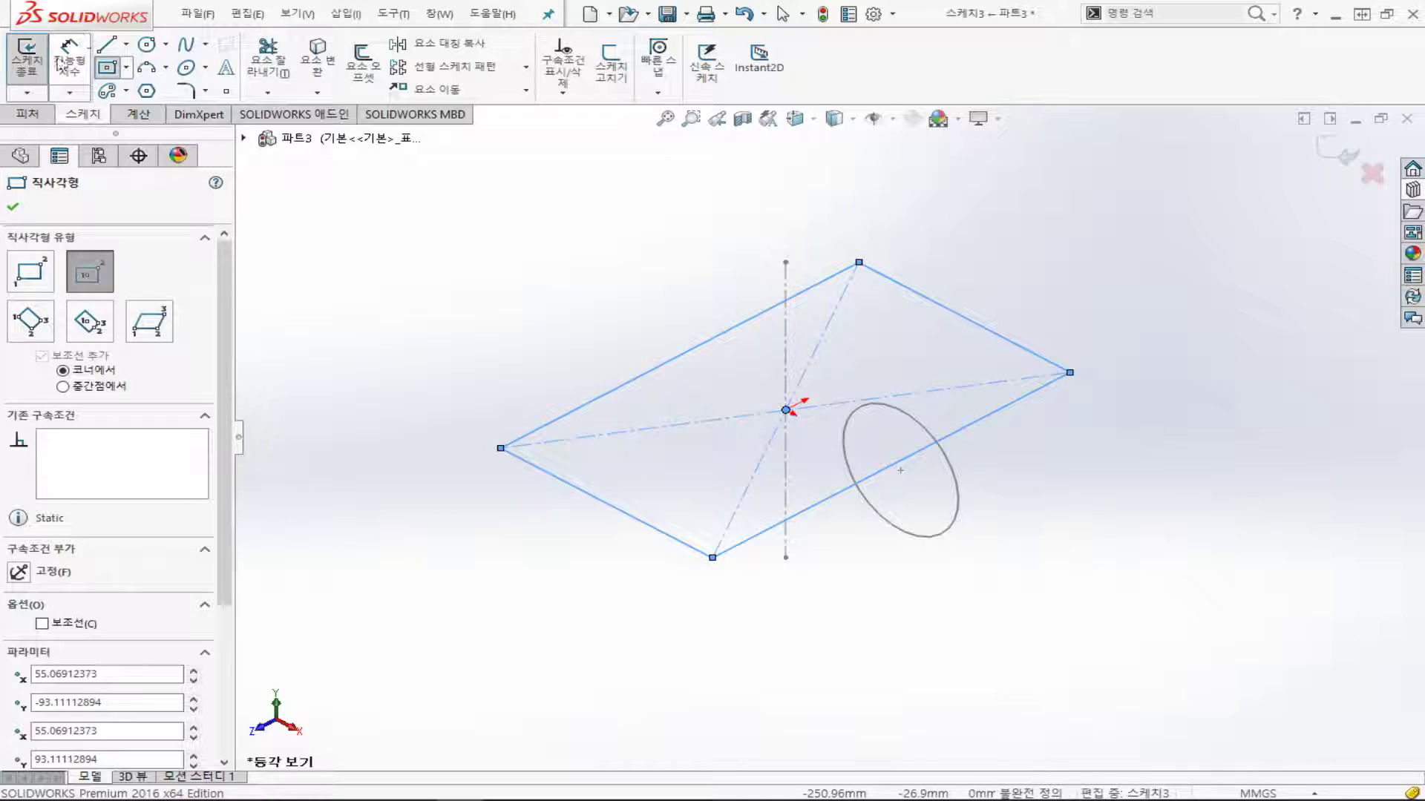
left_click(652, 532)
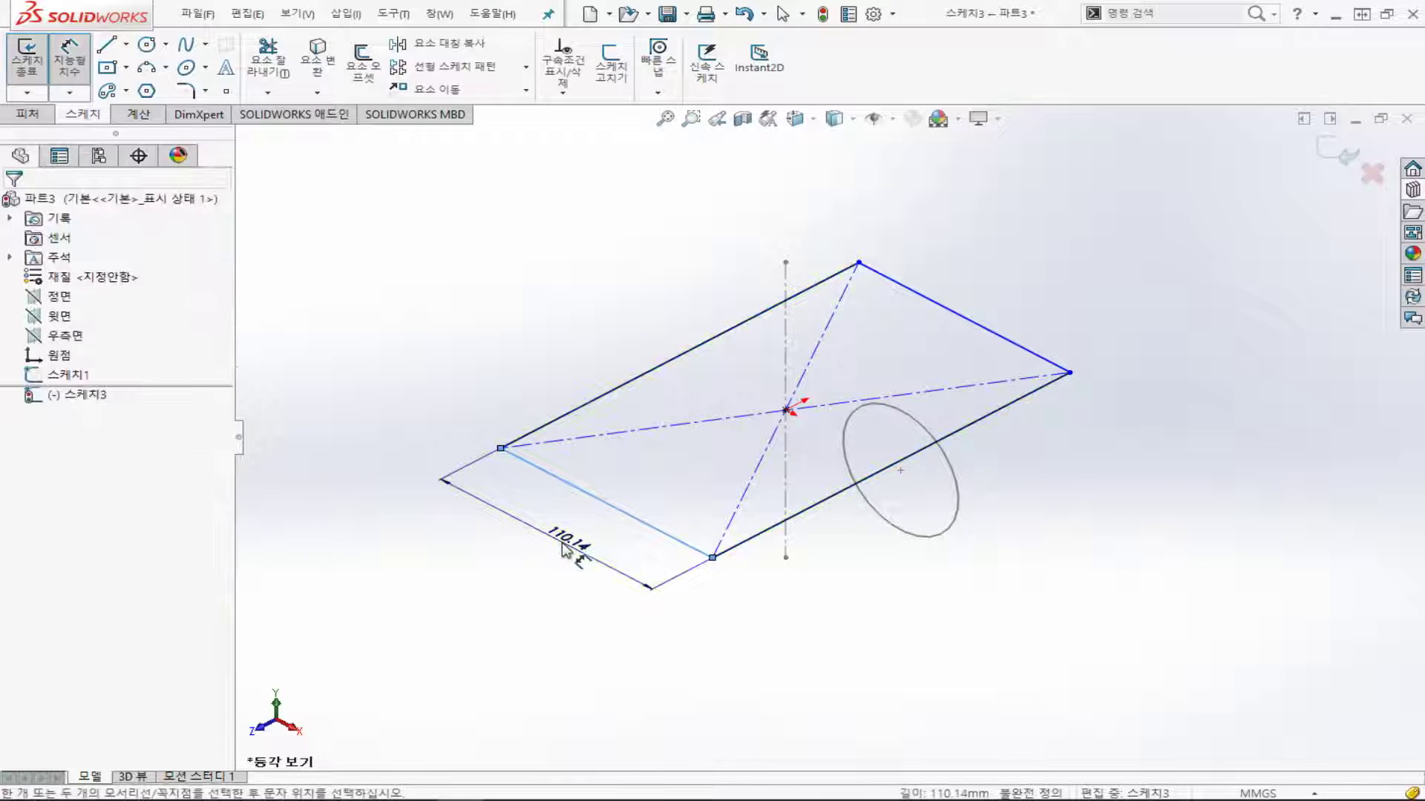
left_click(562, 551)
type("80")
key("Return")
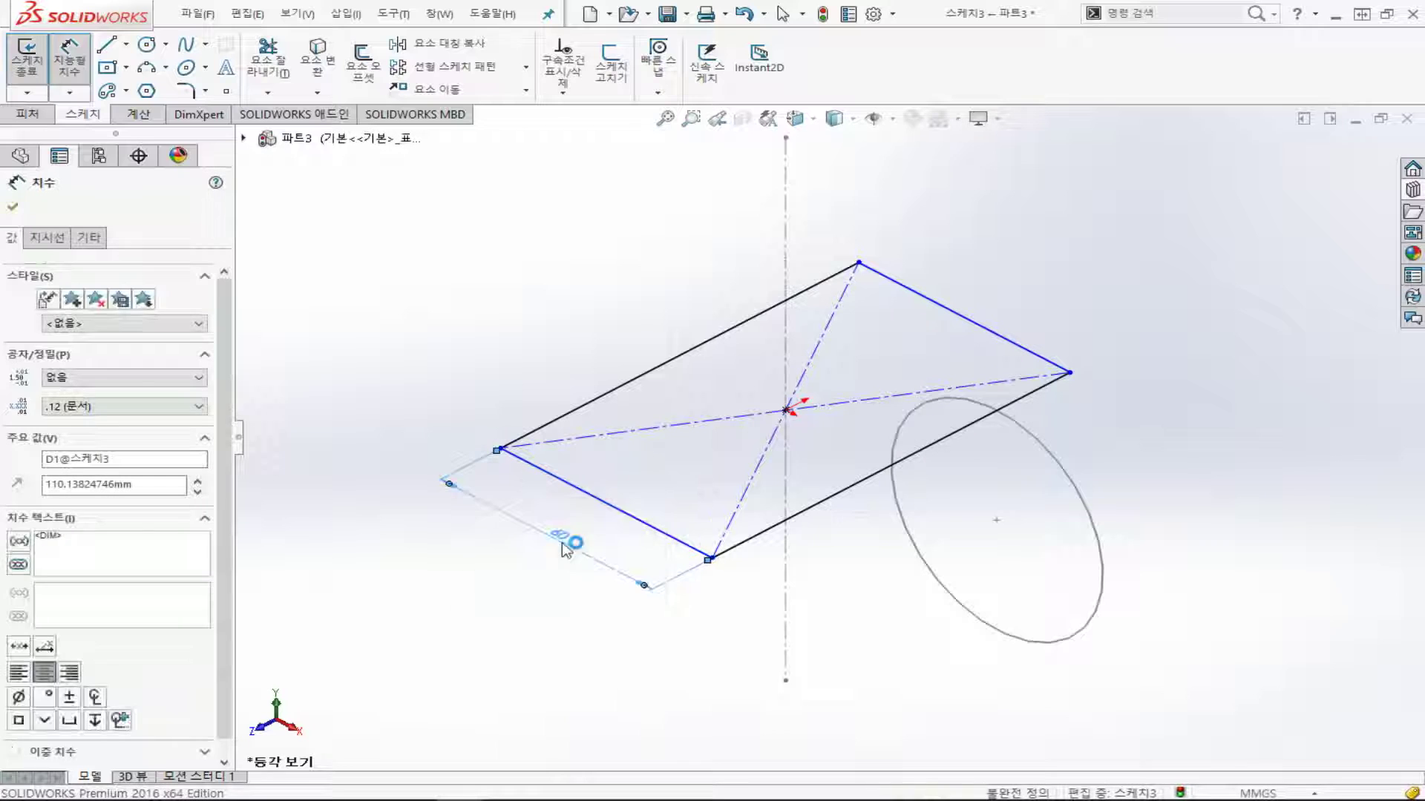
left_click(642, 374)
left_click(600, 324)
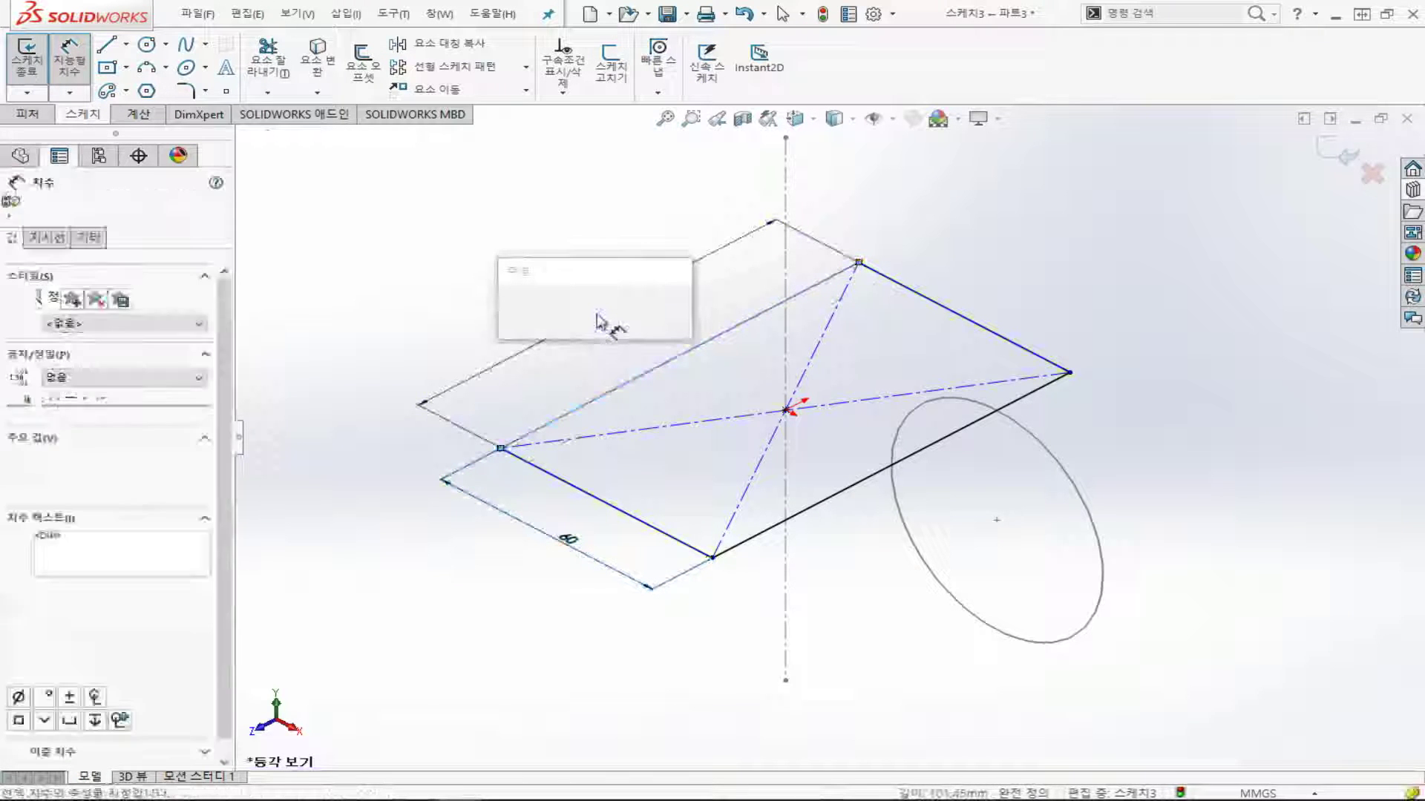
type("80")
key("Return")
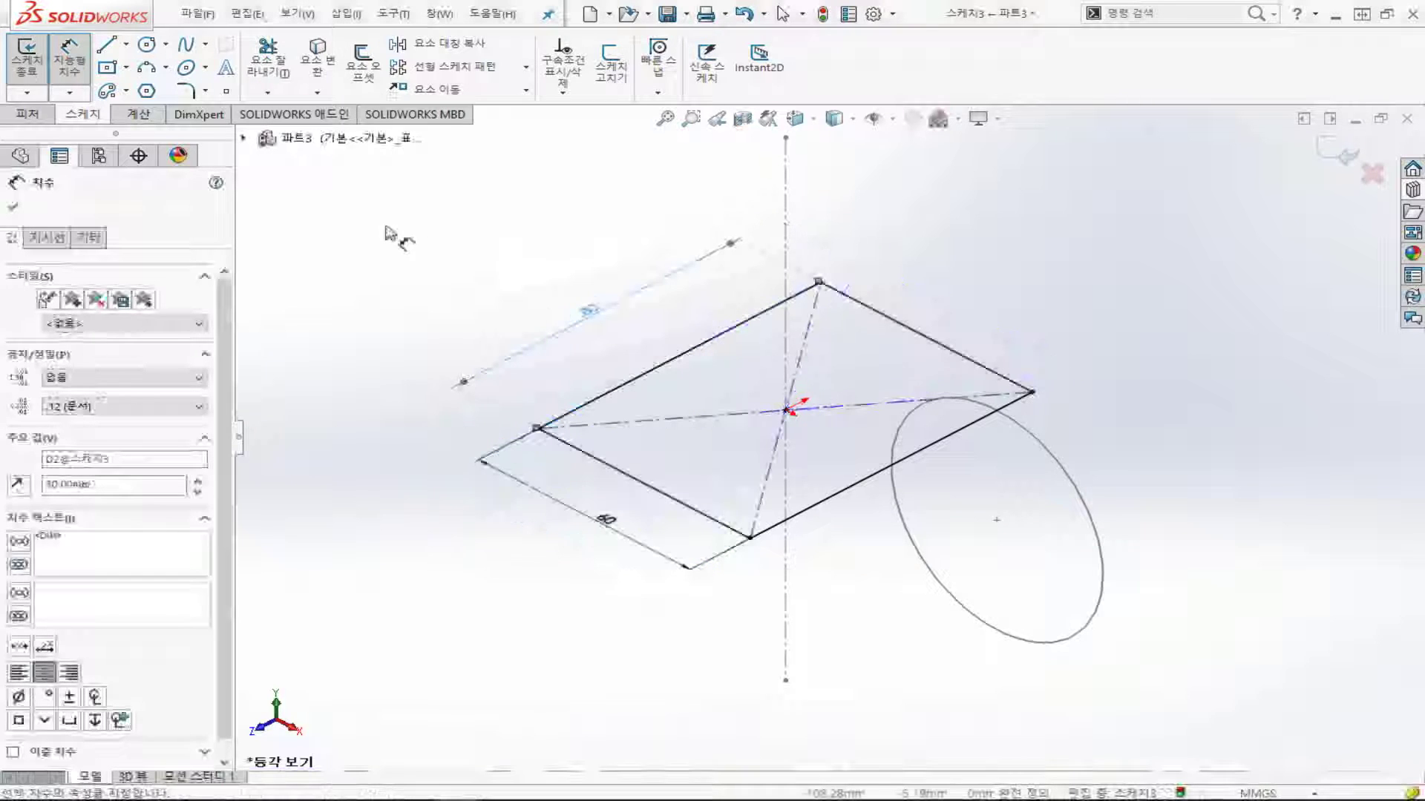
double_click(592, 310)
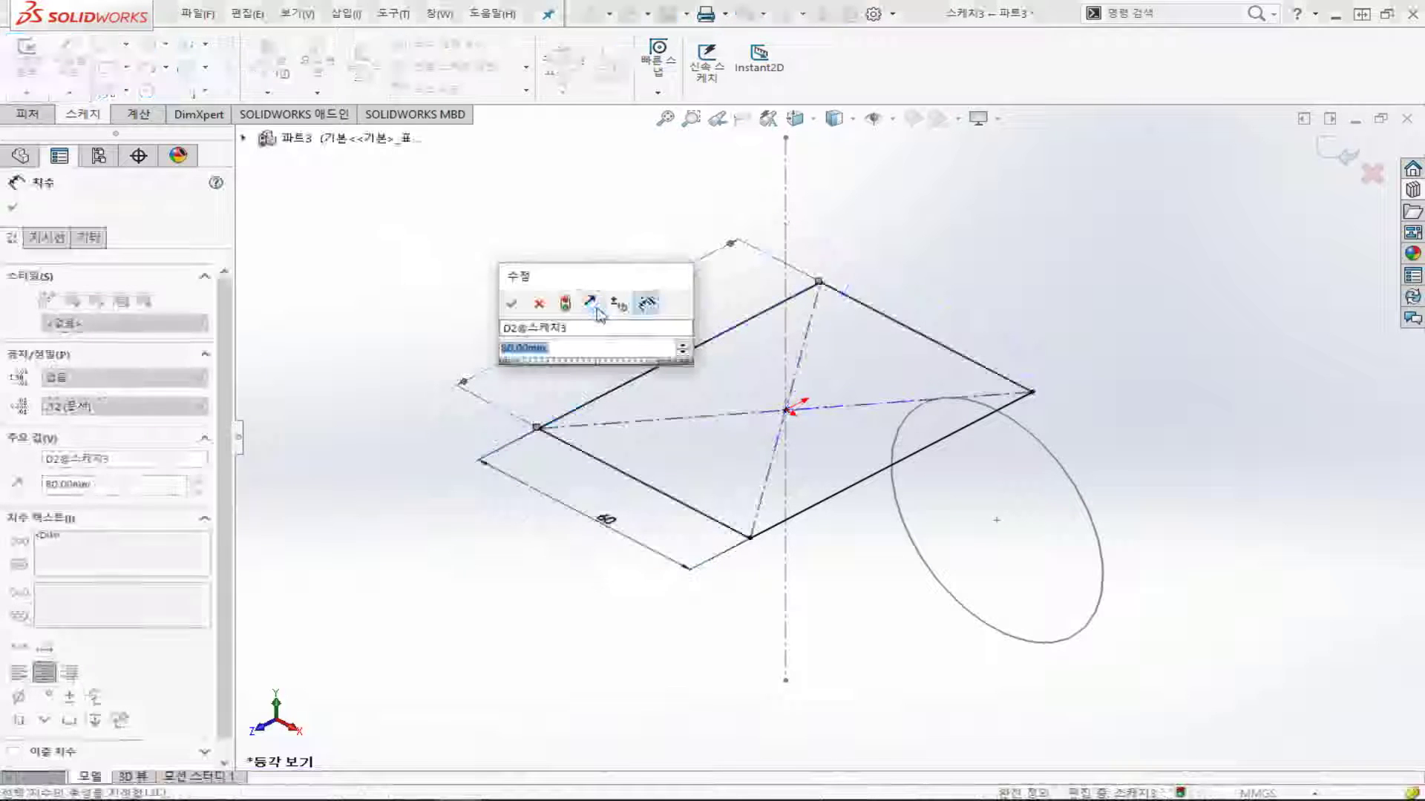
key("Return")
key("Escape")
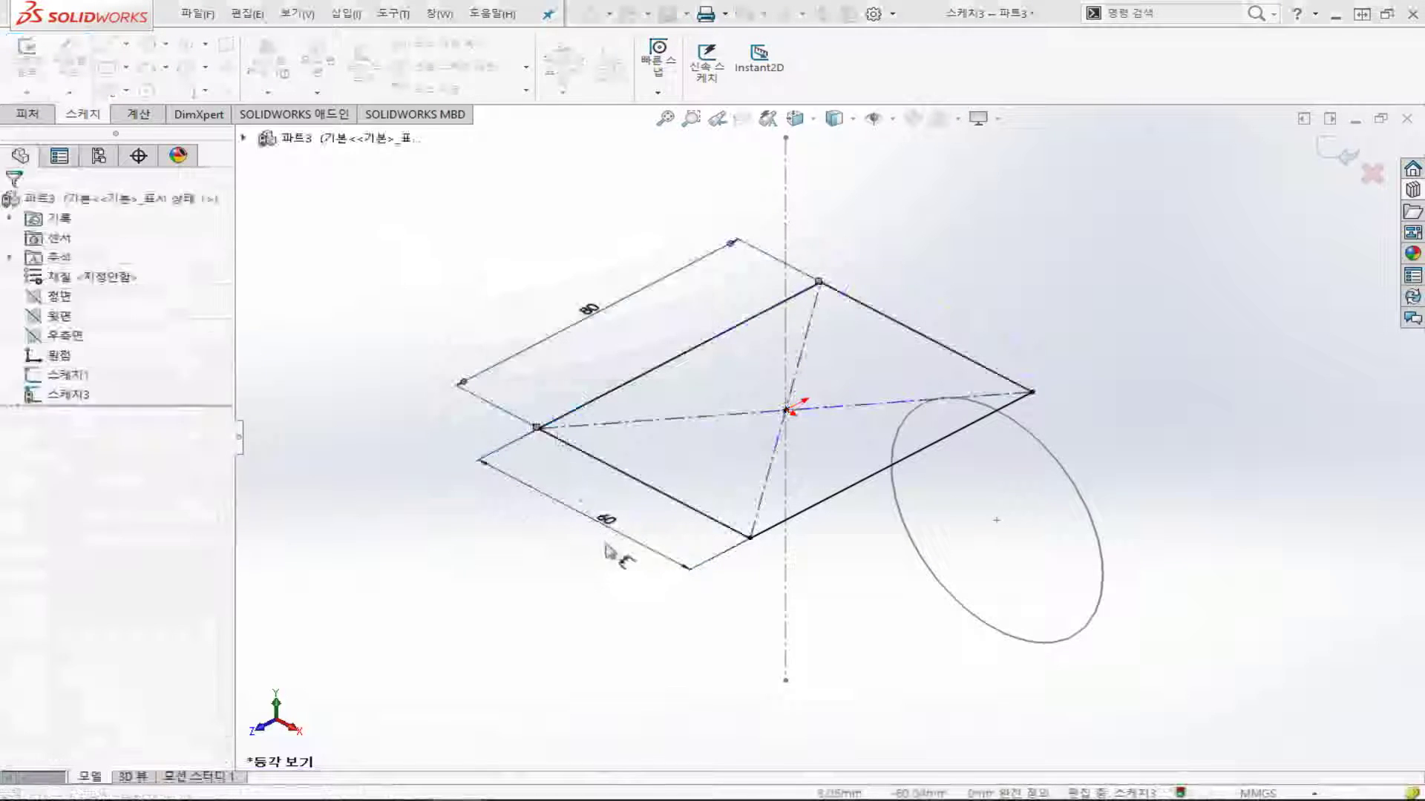
left_click(627, 547)
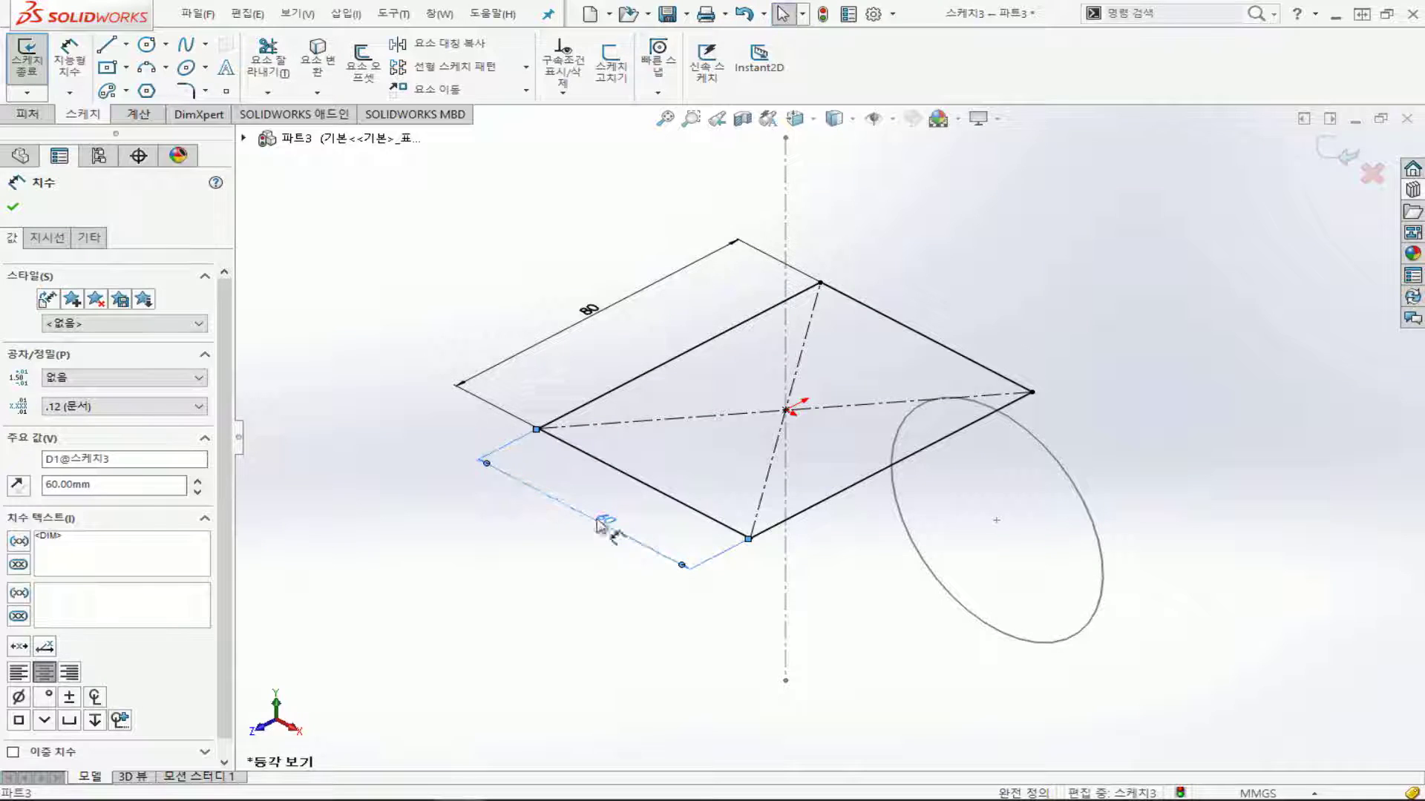
left_click(28, 114)
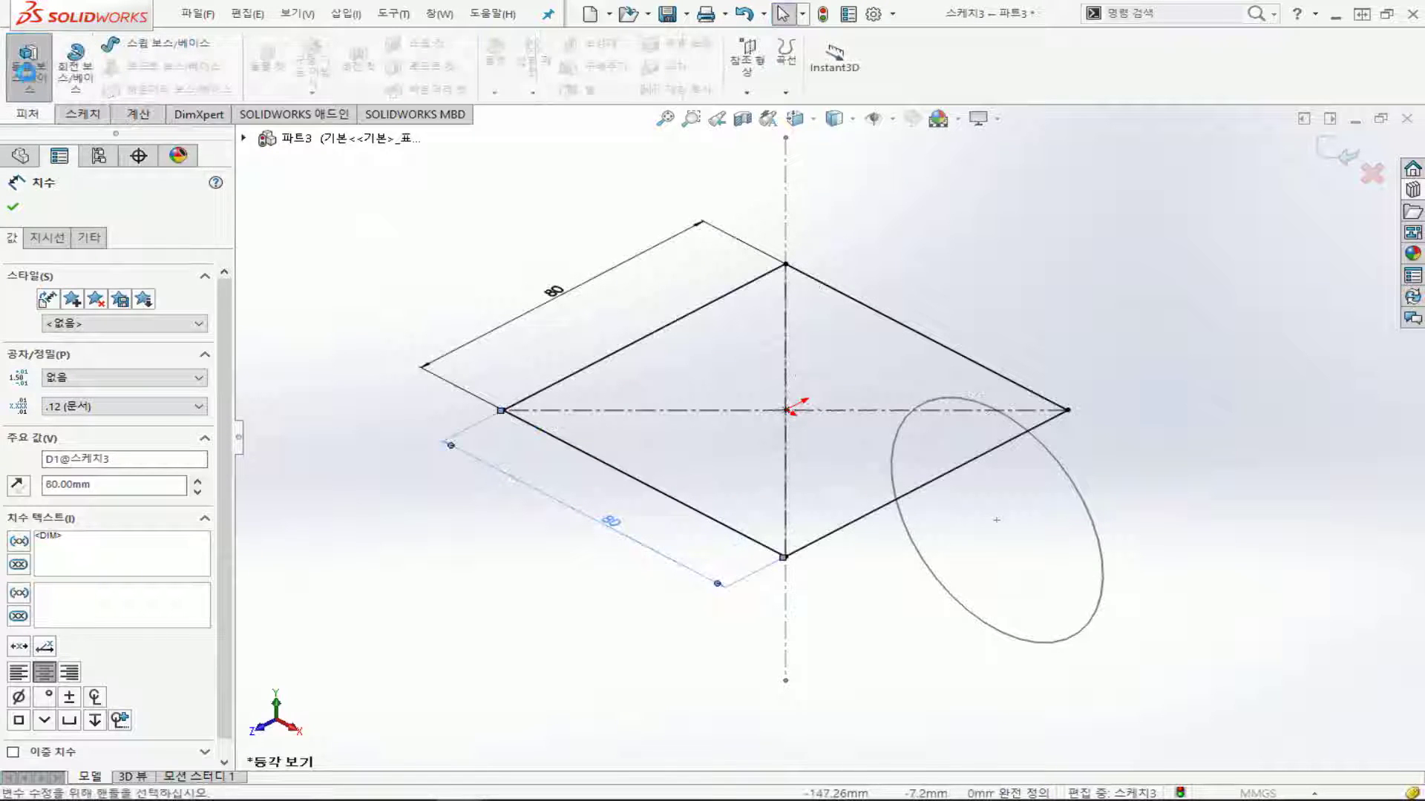
- Extrude the square mid-plane to 100 mm depth, creating 보스-돌출1
left_click(26, 71)
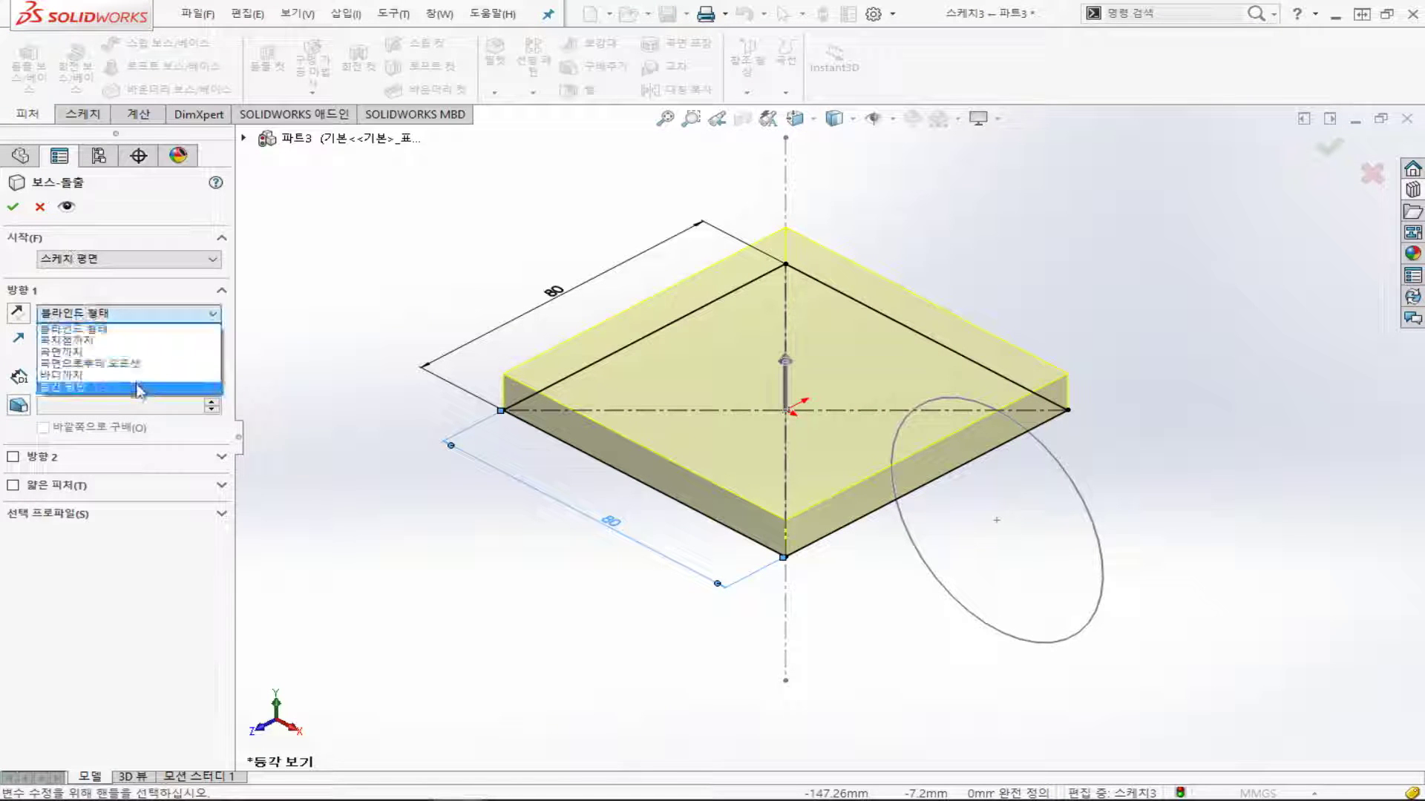
left_click(139, 387)
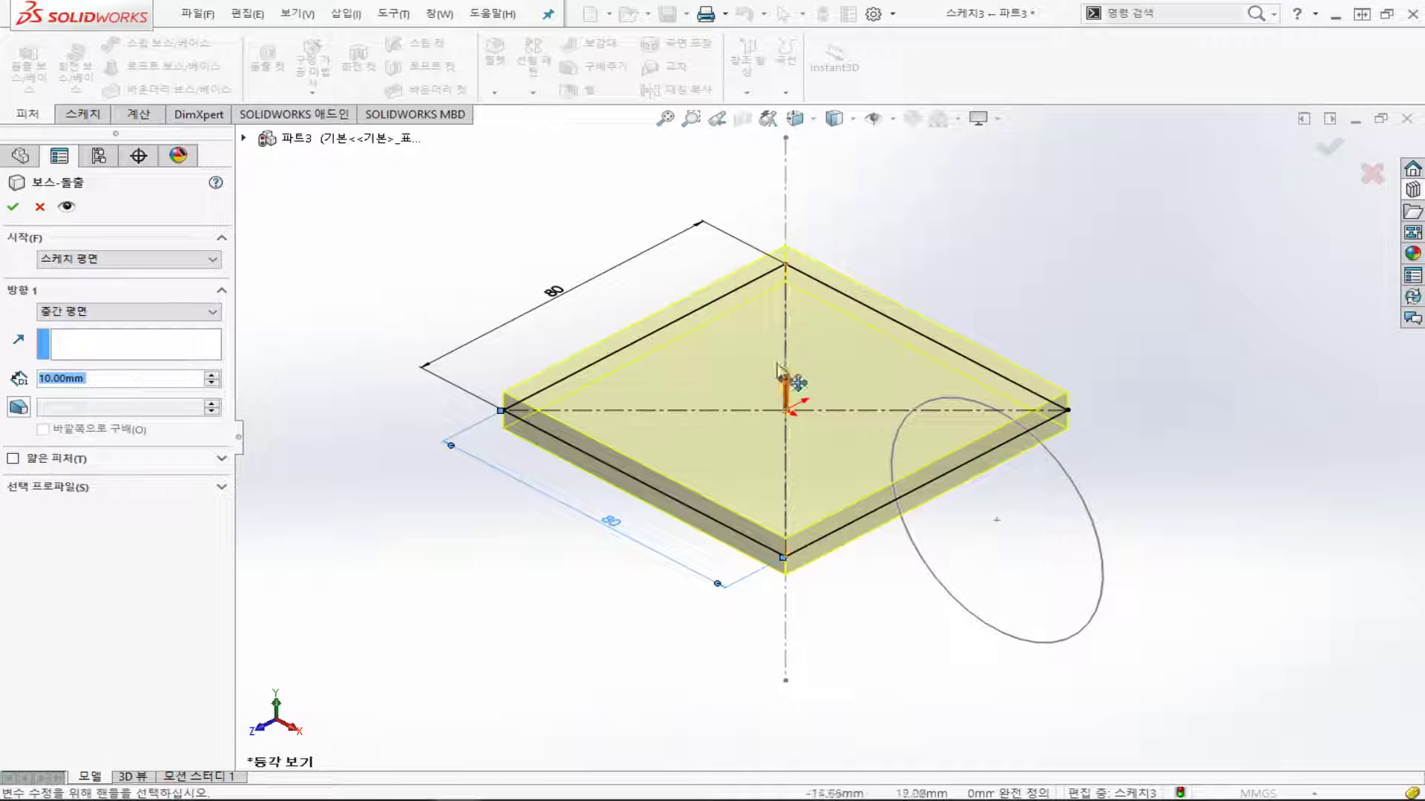
left_click_drag(783, 382, 785, 204)
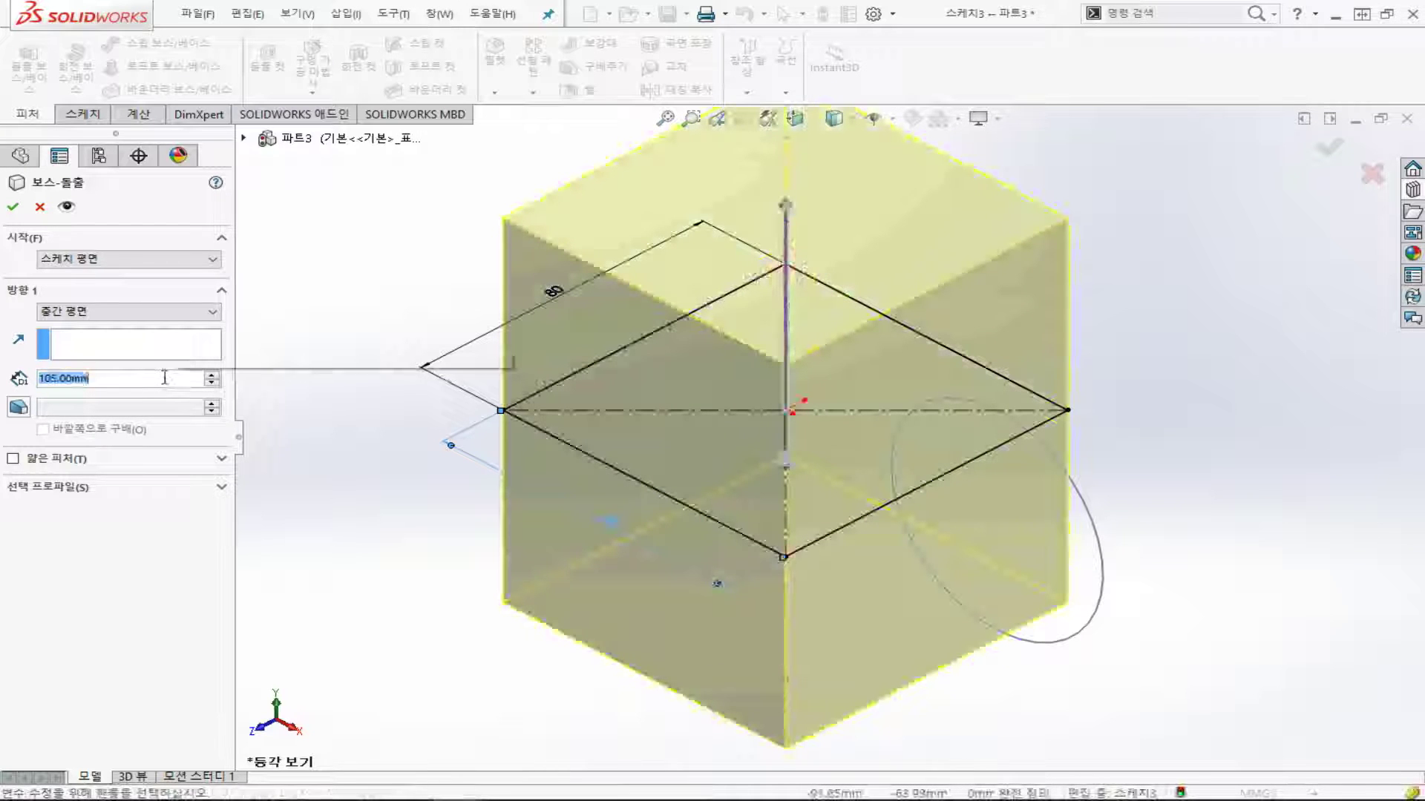
type("100")
key("Return")
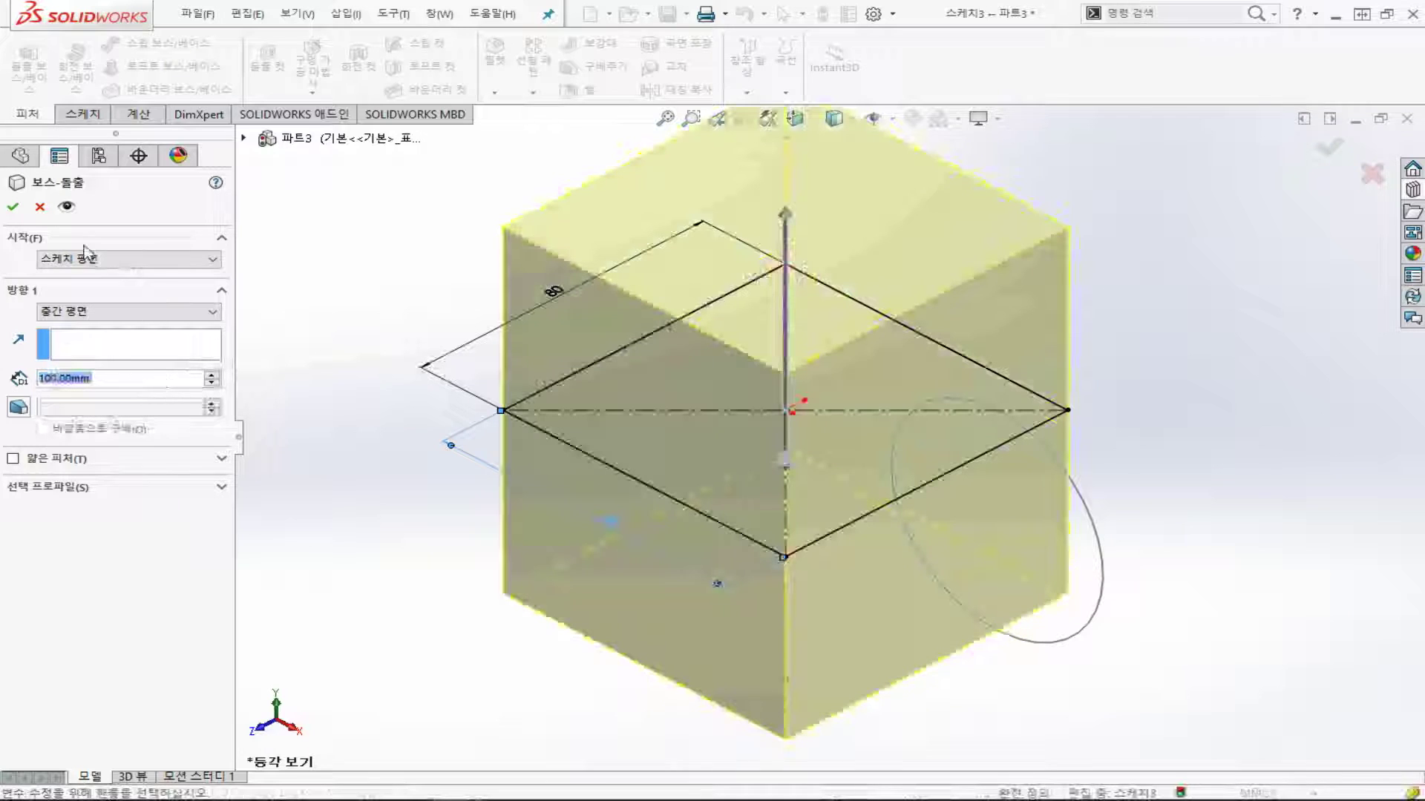
left_click(16, 216)
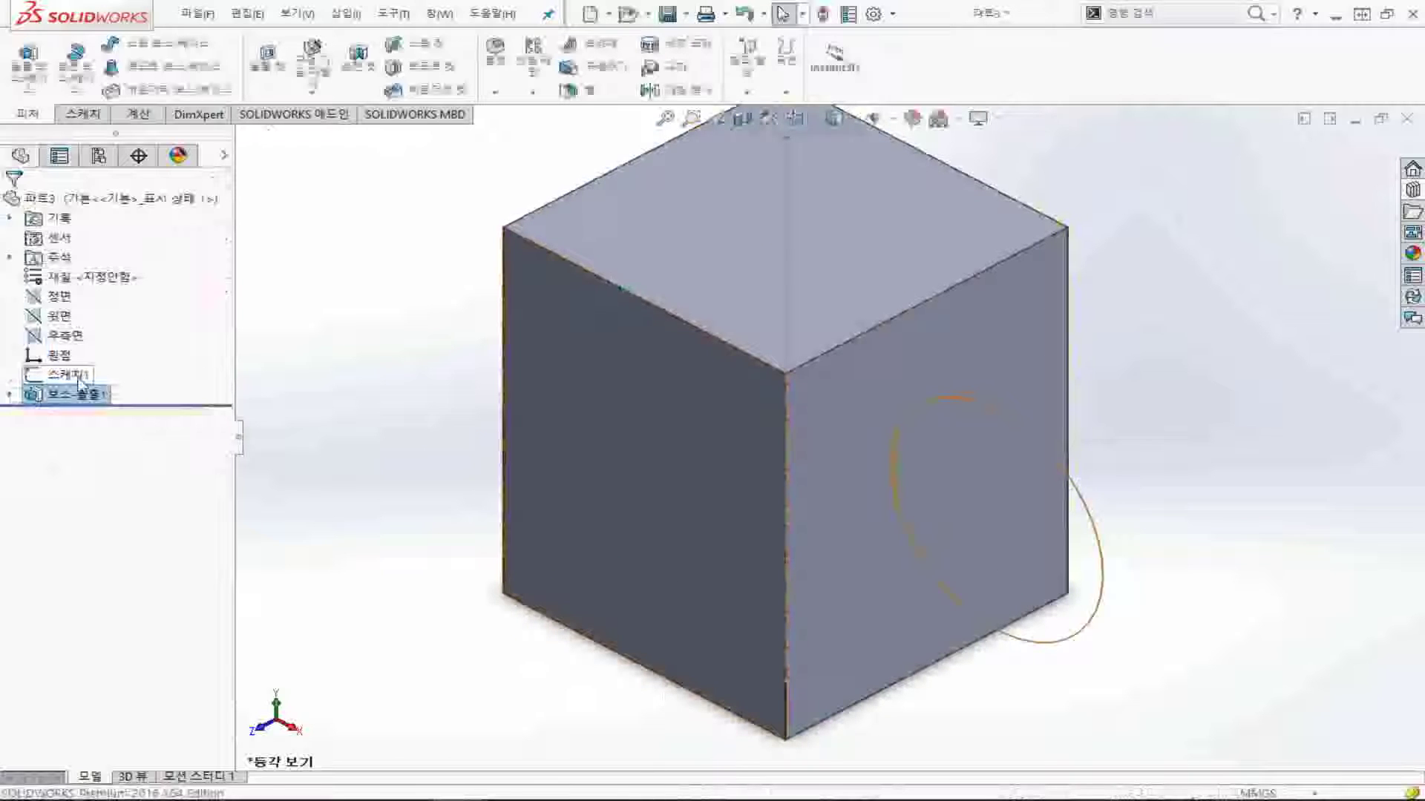
- Cut-revolve the 60 mm circle sketch 360° about its centreline through the block
left_click(81, 382)
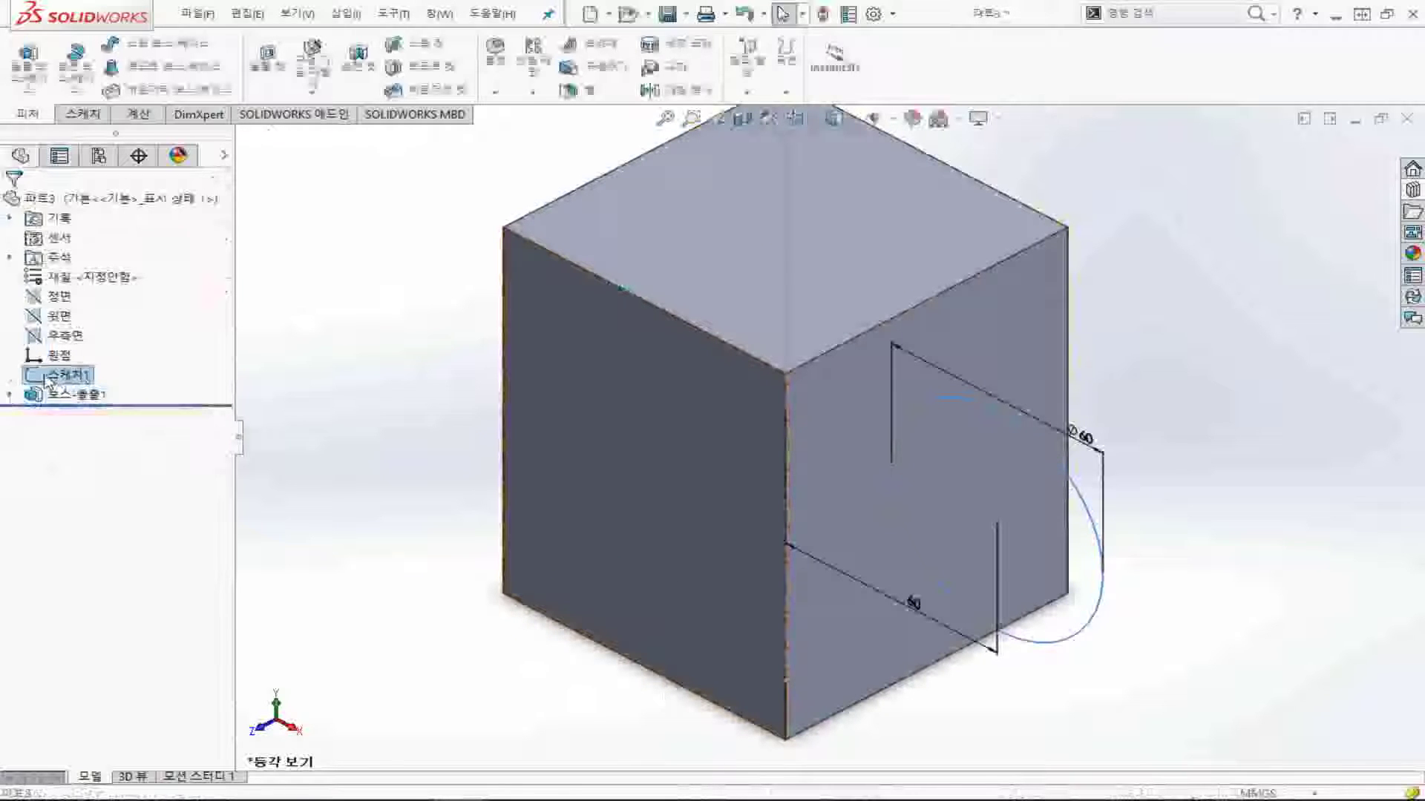
right_click(49, 382)
left_click(57, 334)
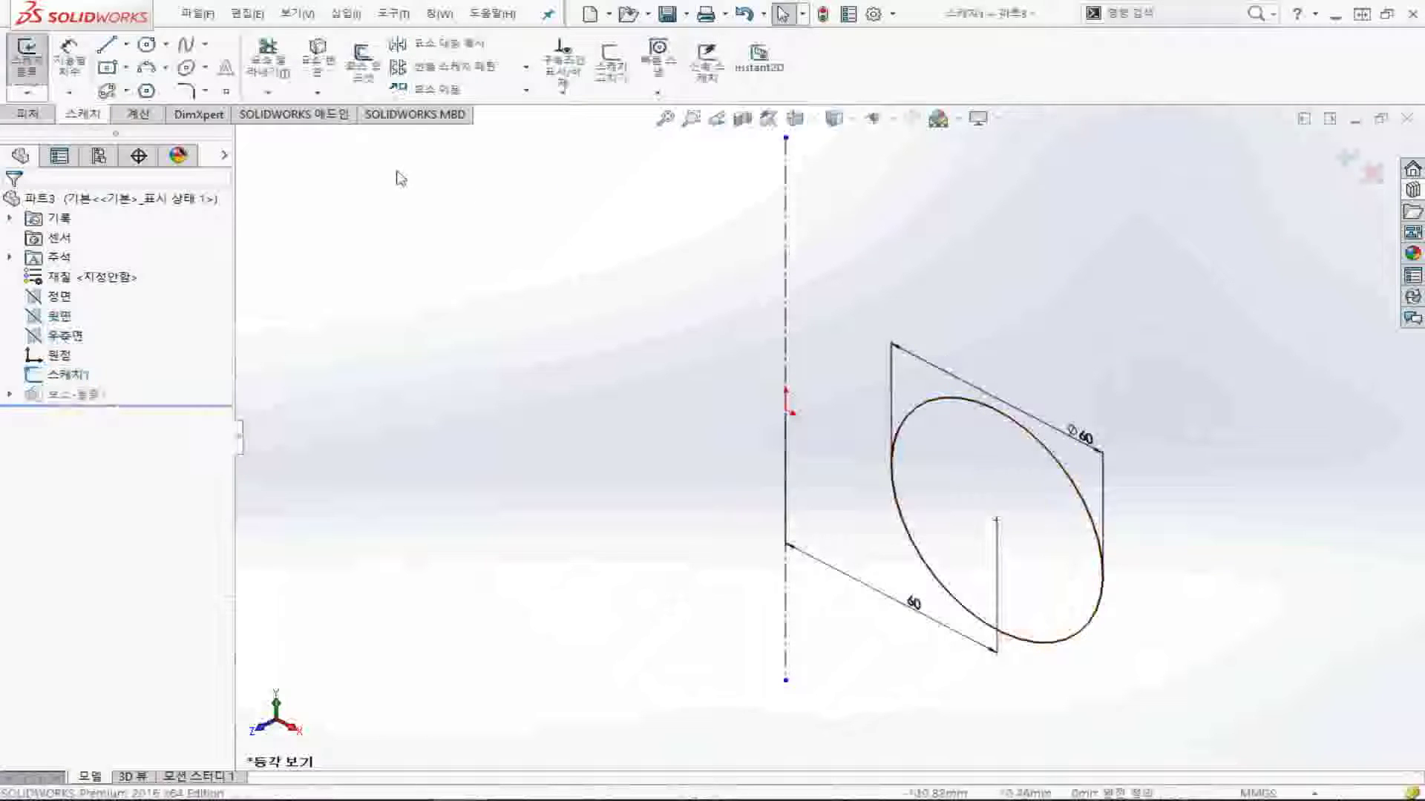
left_click(26, 52)
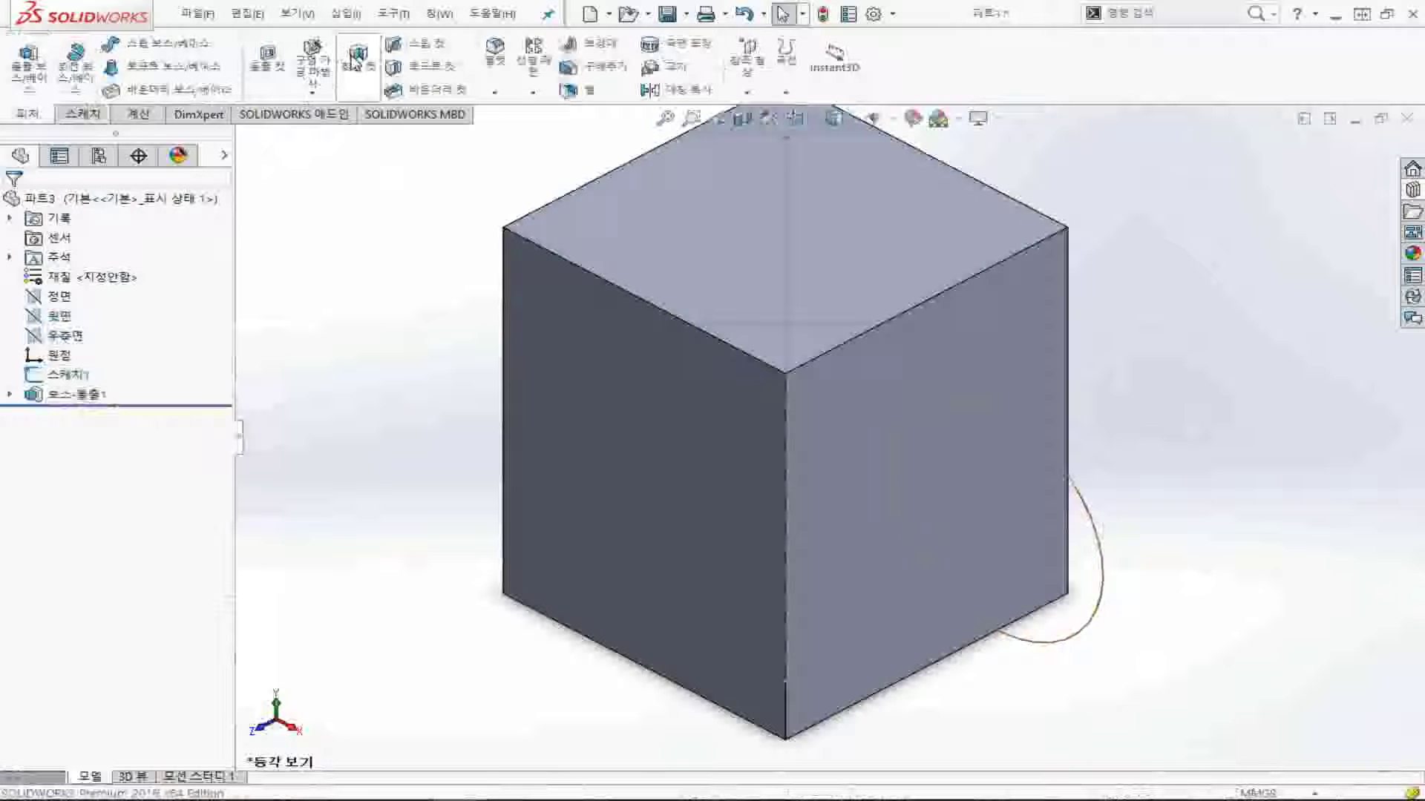
left_click(356, 59)
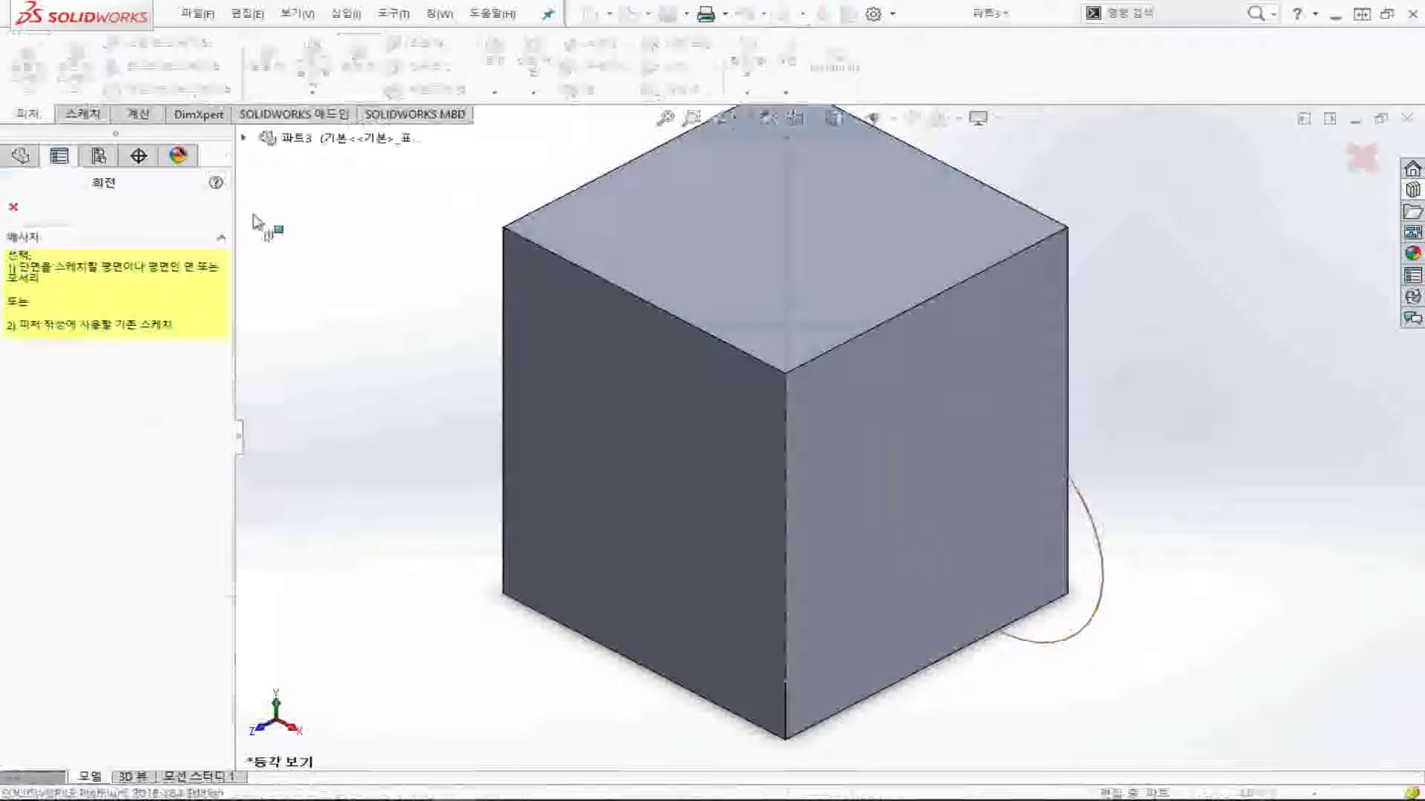
left_click(1093, 523)
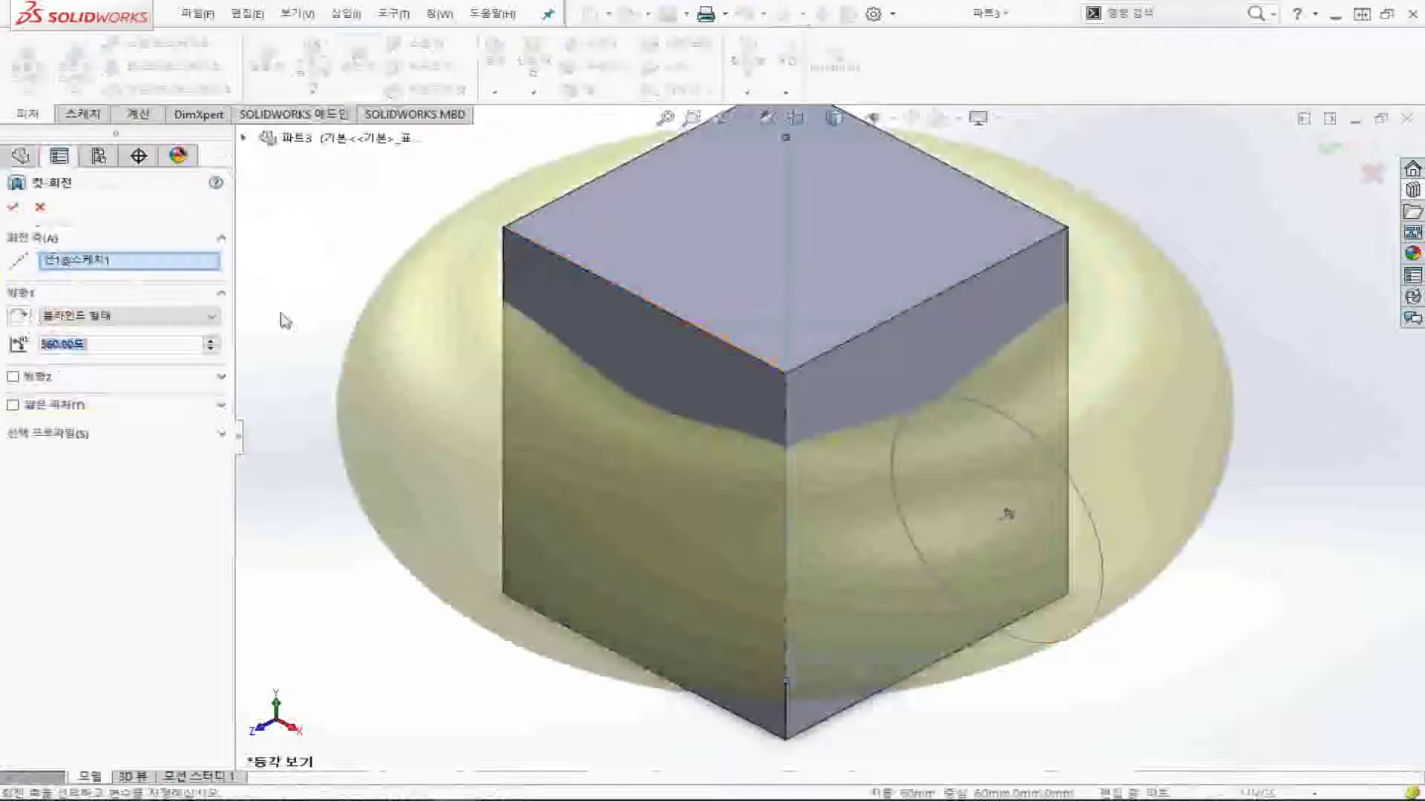
key("f")
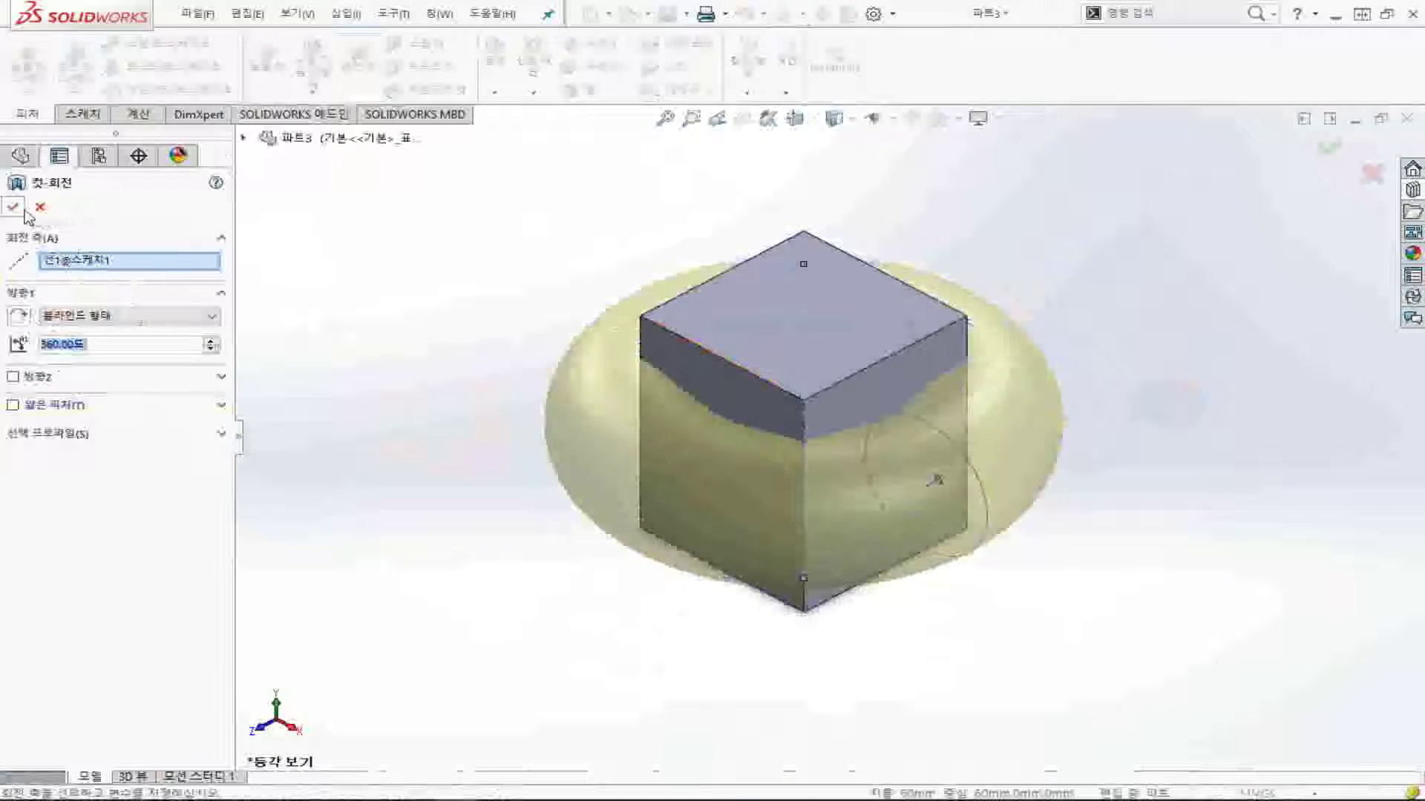
left_click(13, 207)
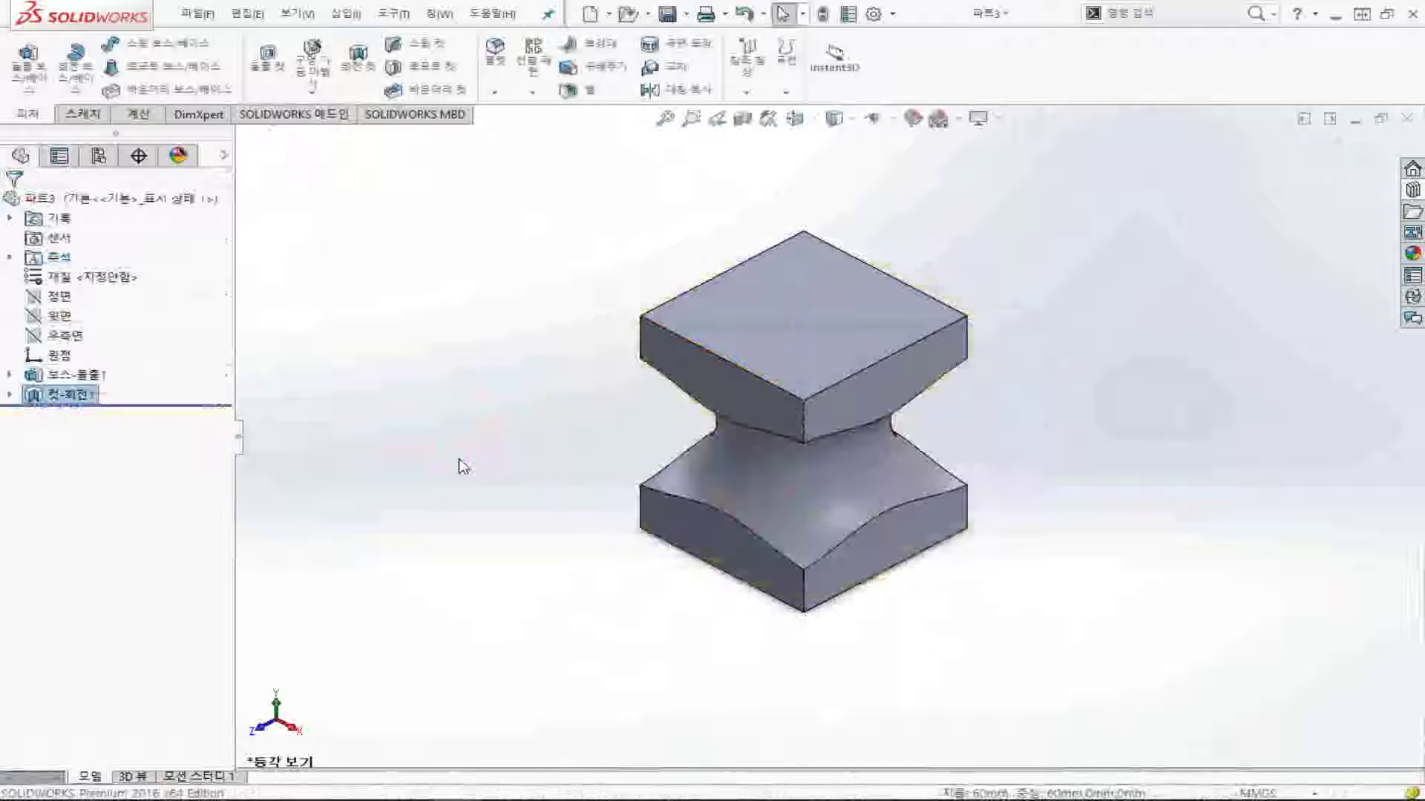
- Orbit the hourglass block, then check it in Bottom, Top and Front standard views
middle_click_drag(819, 538, 822, 454)
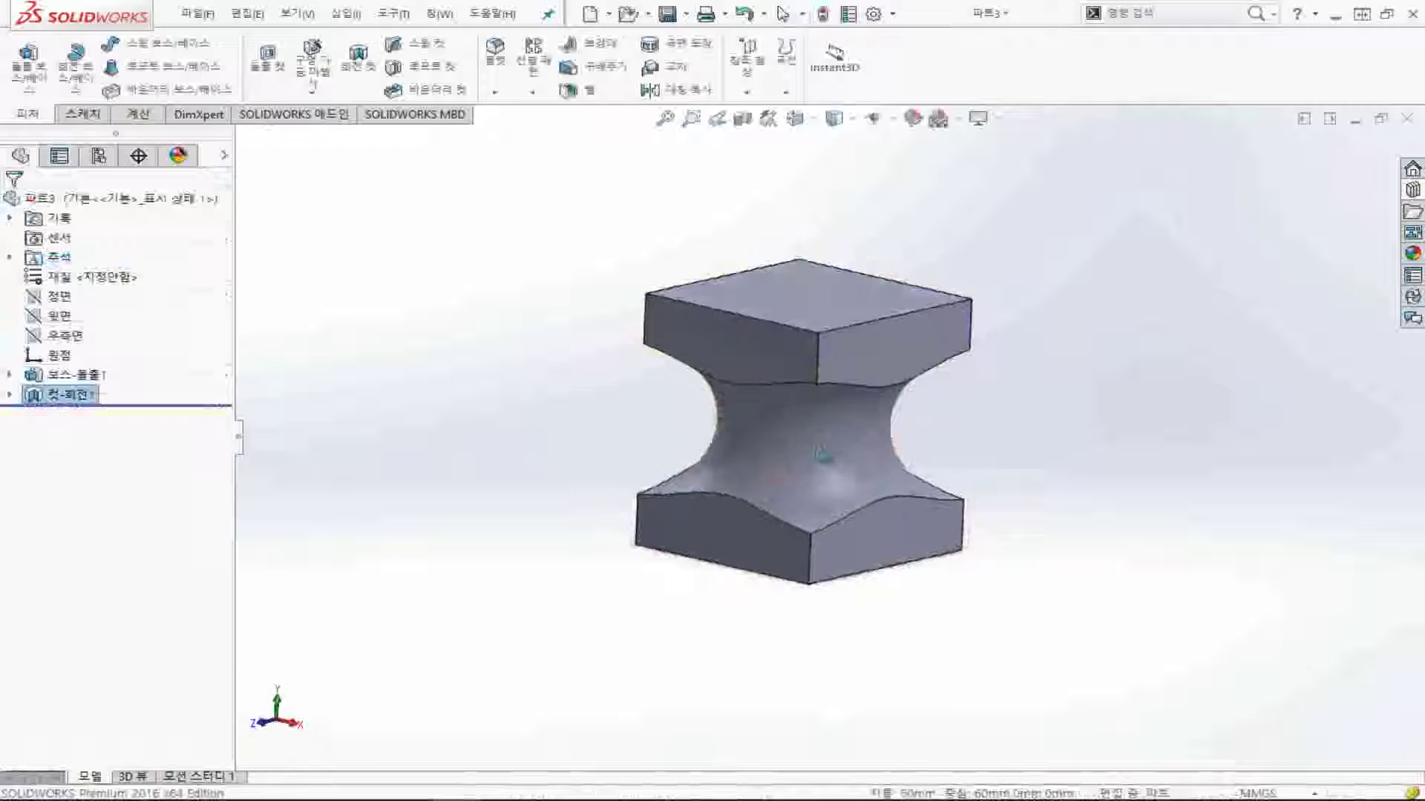
left_click(553, 468)
key("ctrl+6")
key("ctrl+5")
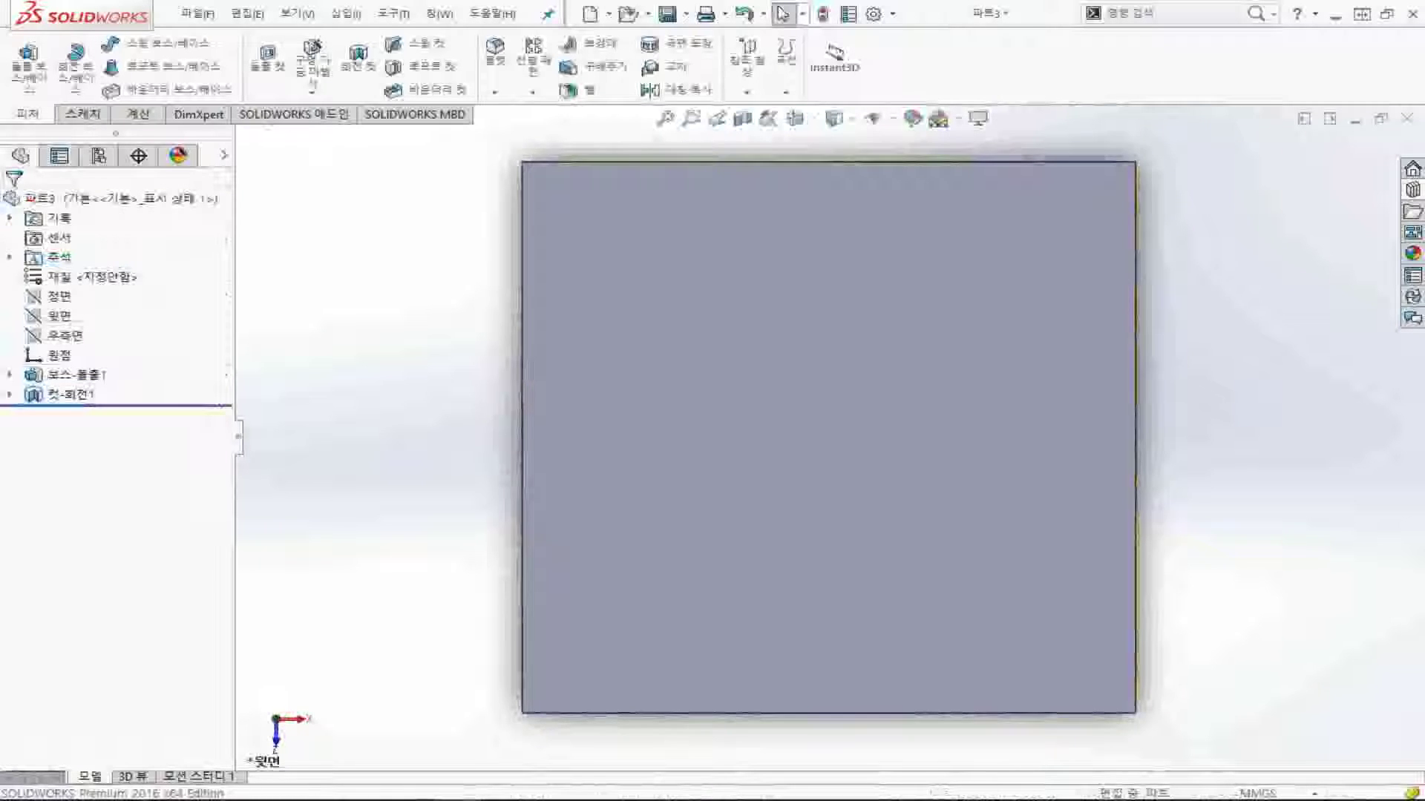
key("ctrl+1")
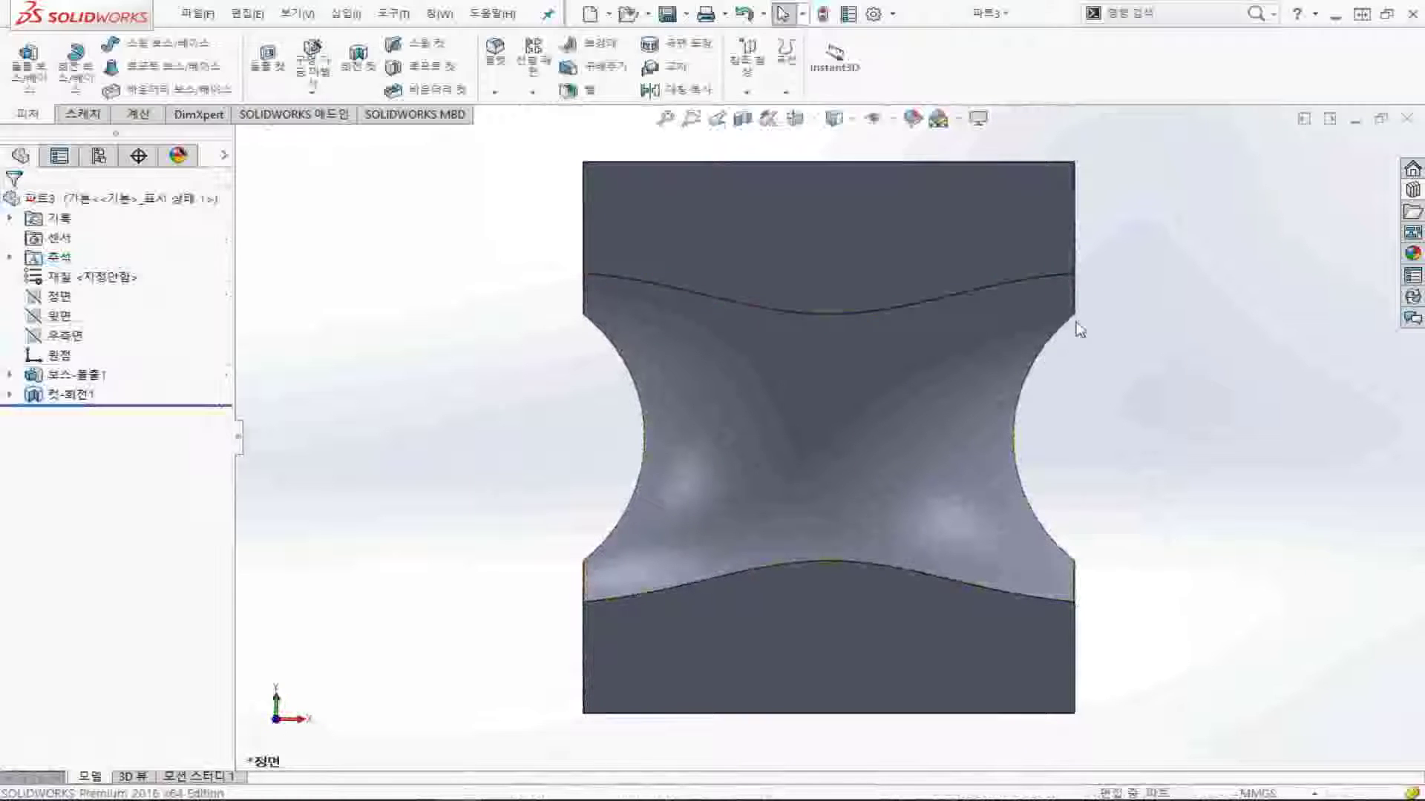